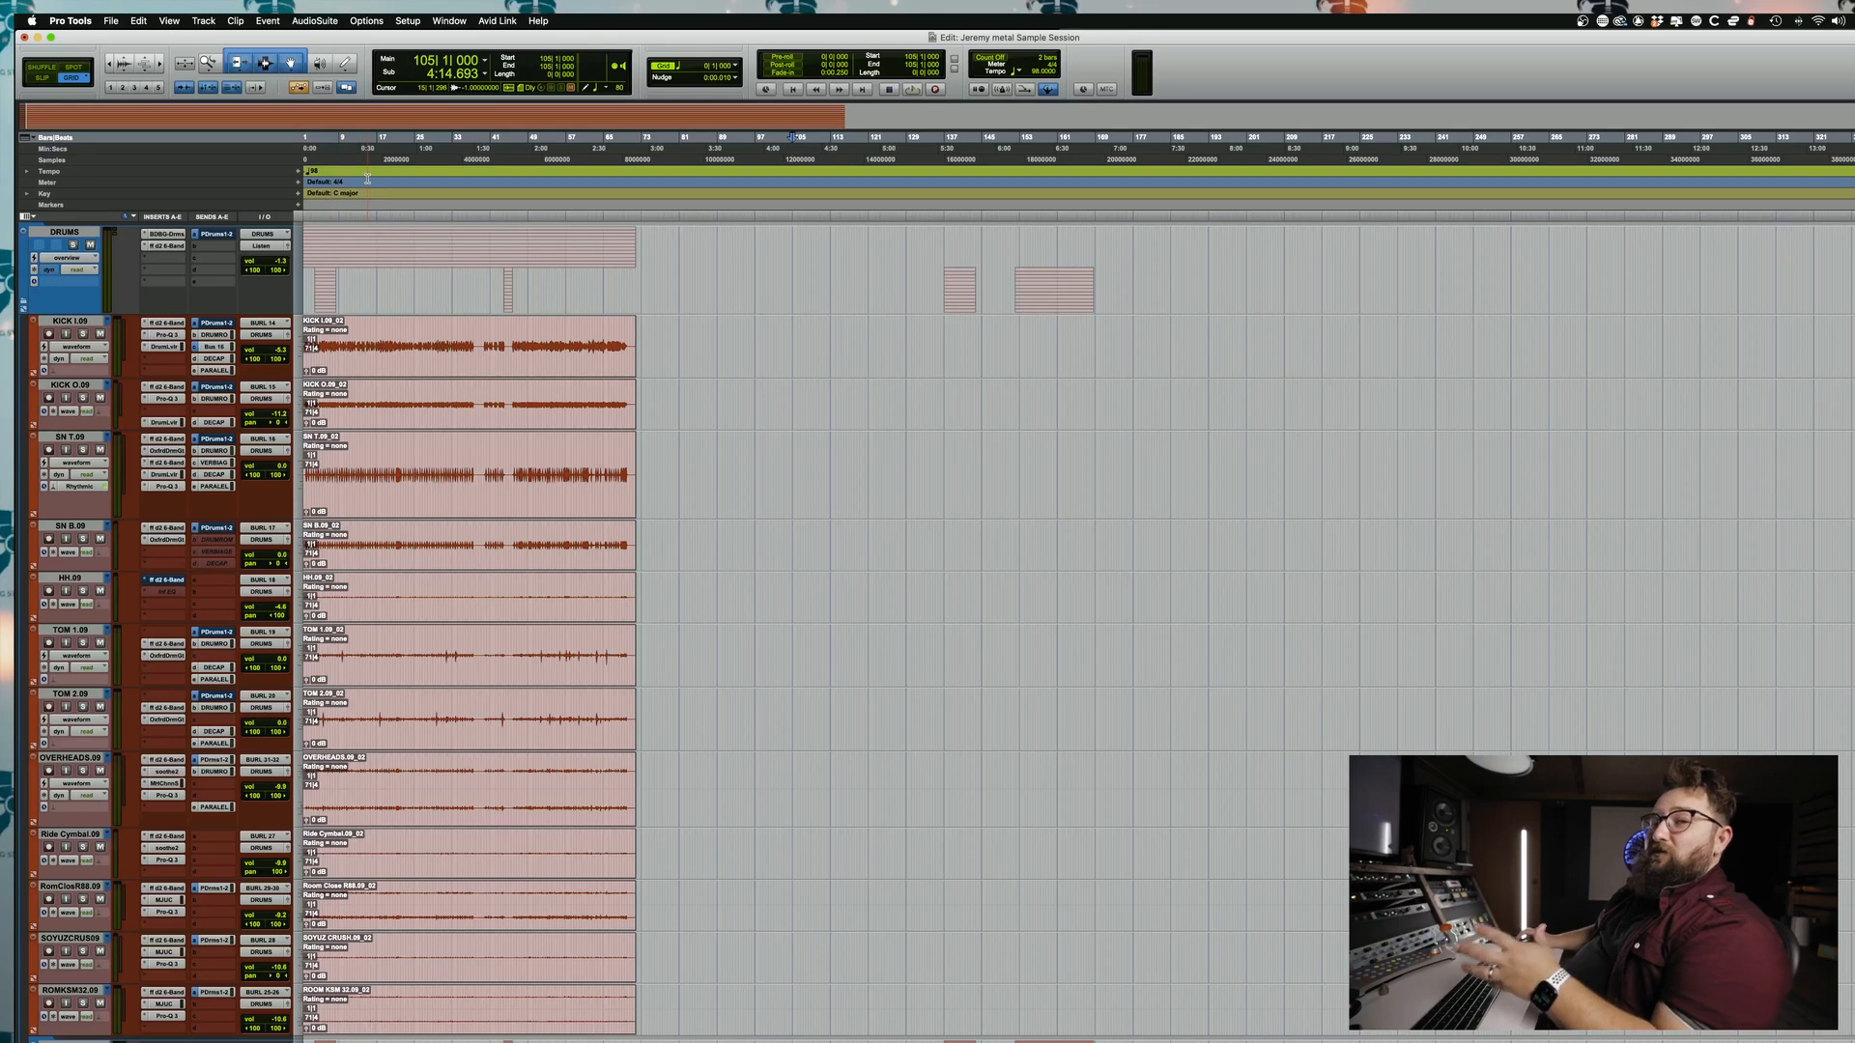
Step: Play back the recorded drum tracks from the break around bar 45
left_click(513, 281)
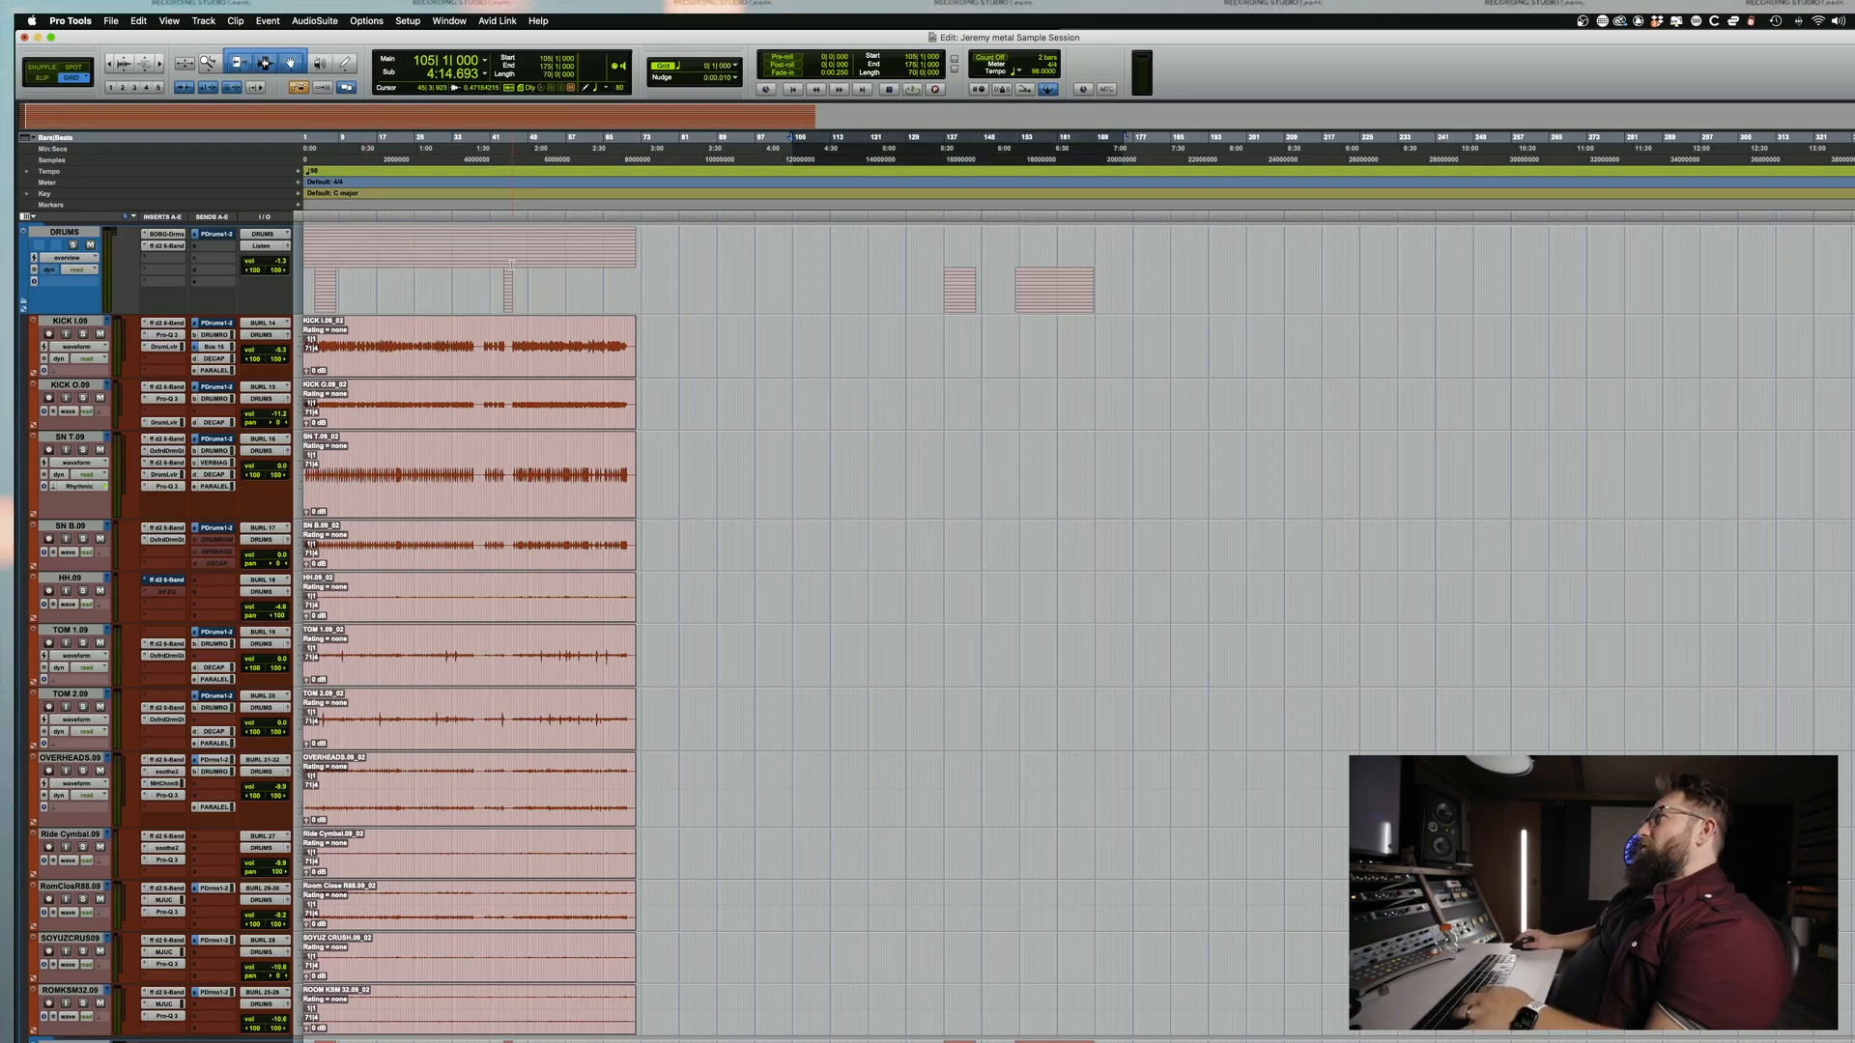
key("space")
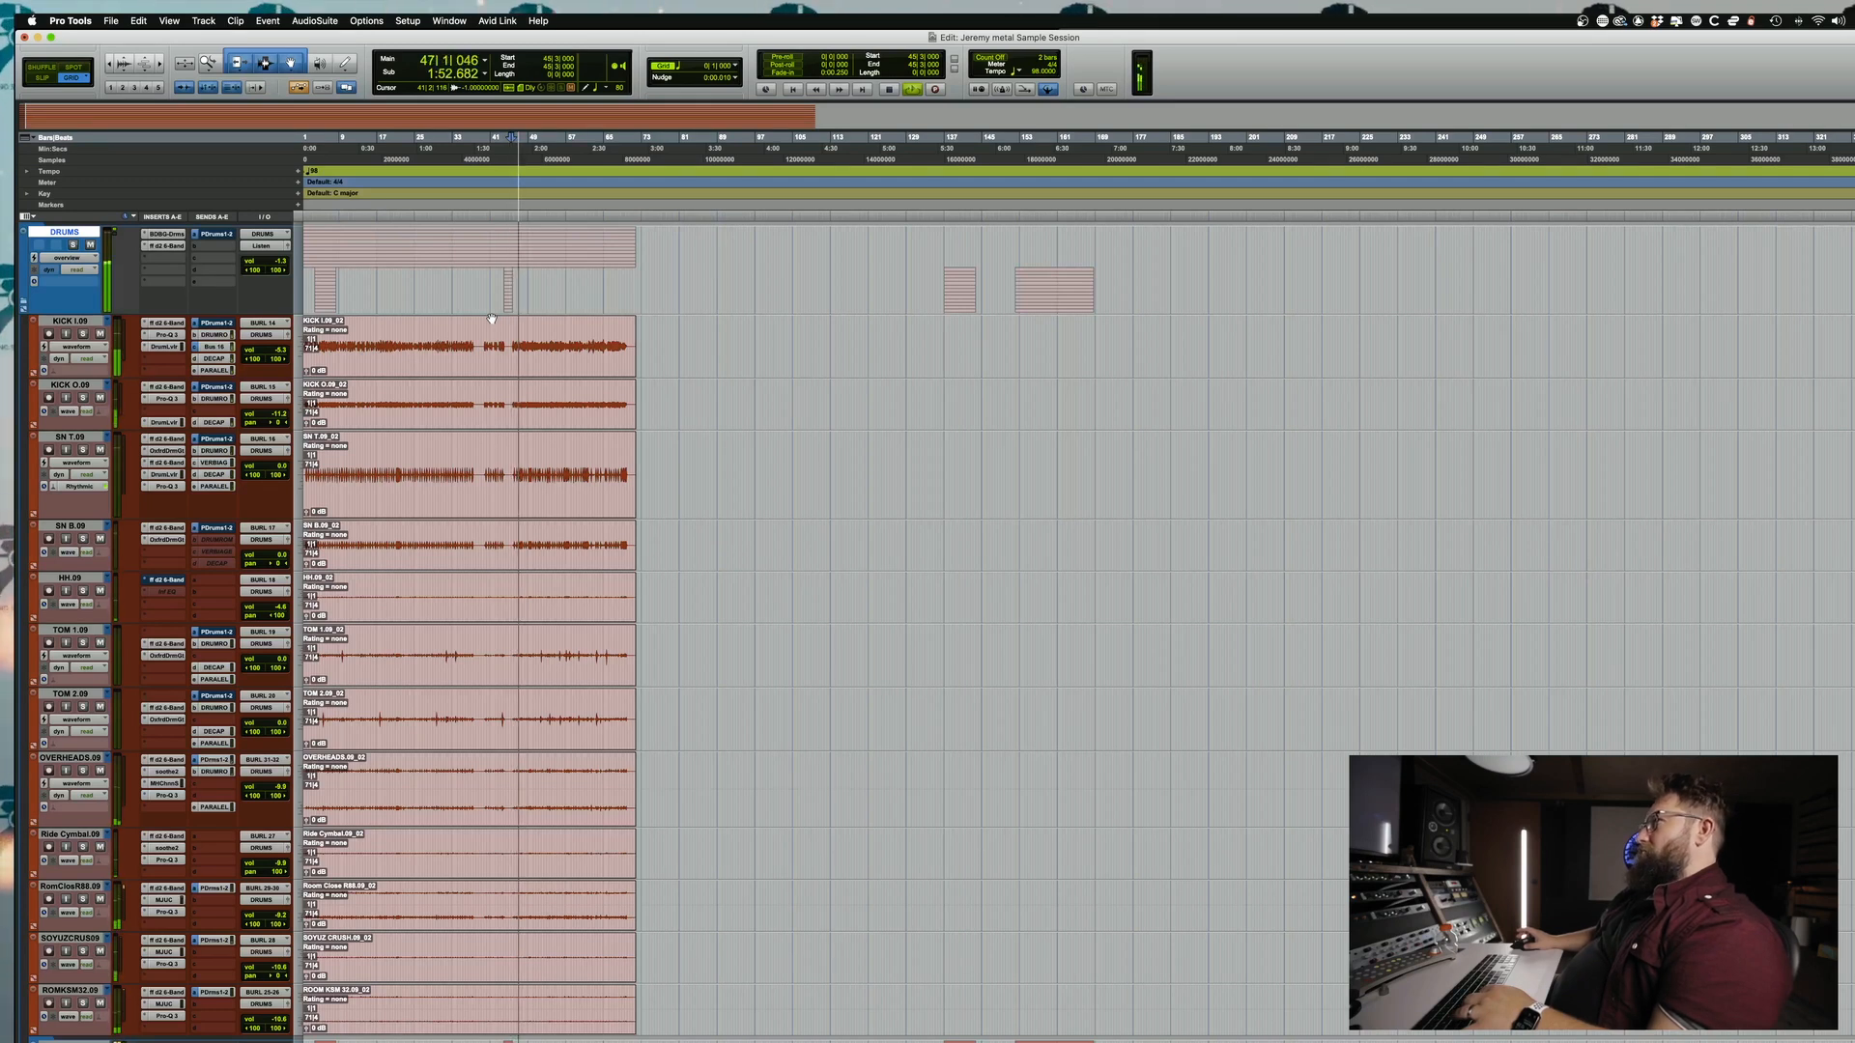
key("space")
scroll(445, 323, "up", 2)
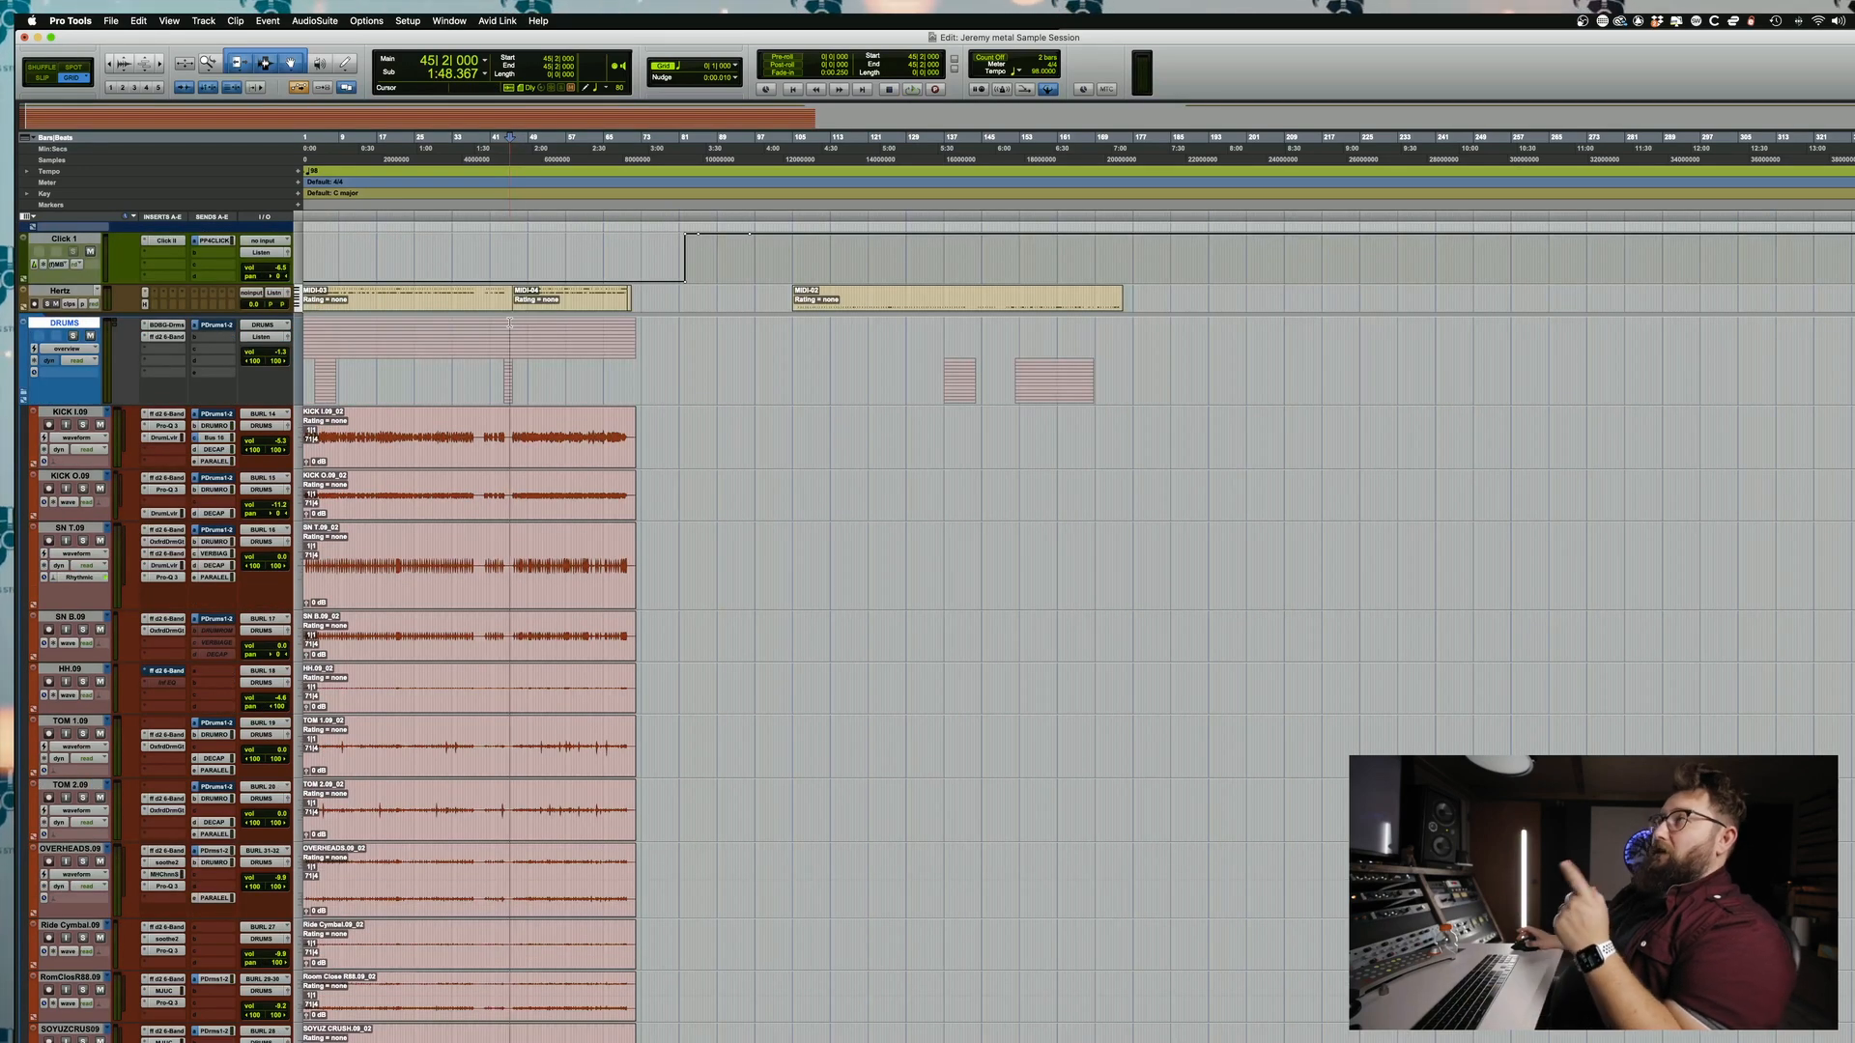
key("space")
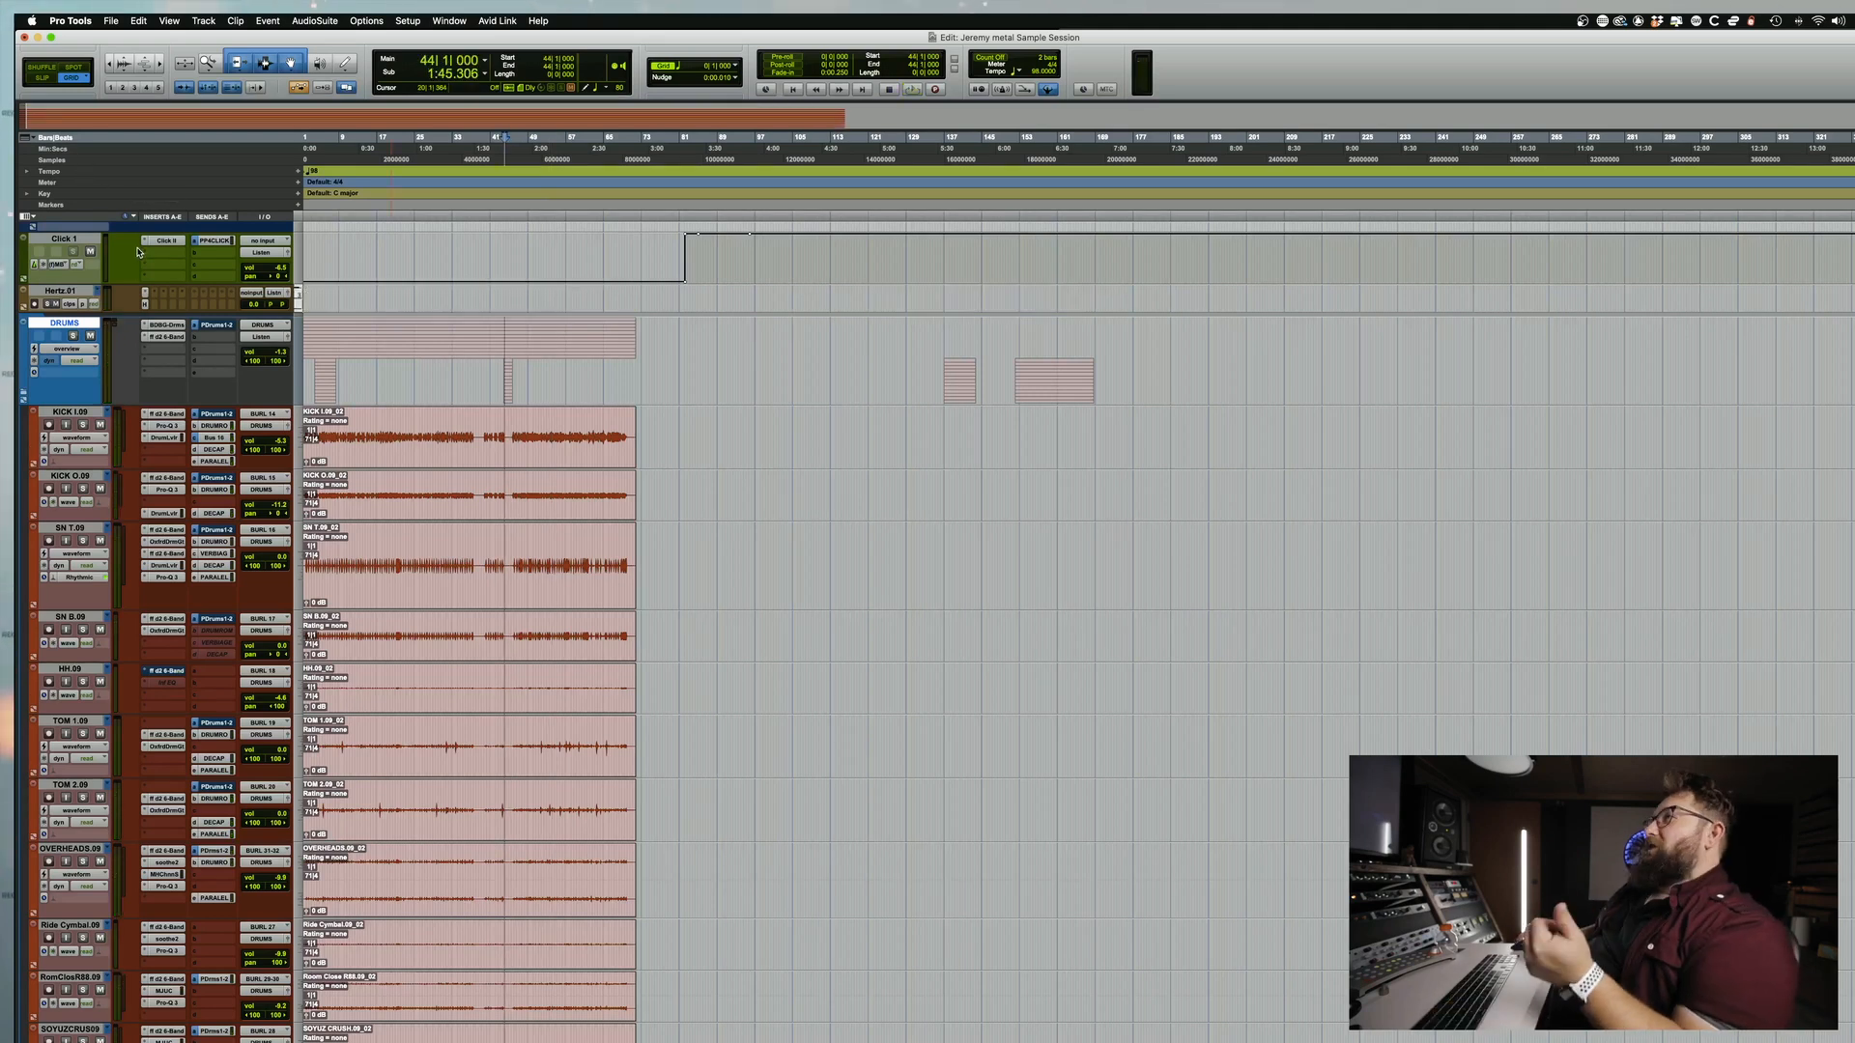
Step: Enlarge the Hertz.01 track, open its Hertz Drums instrument and audition the kit's kicks, snare and floor toms
left_click_drag(78, 311, 81, 450)
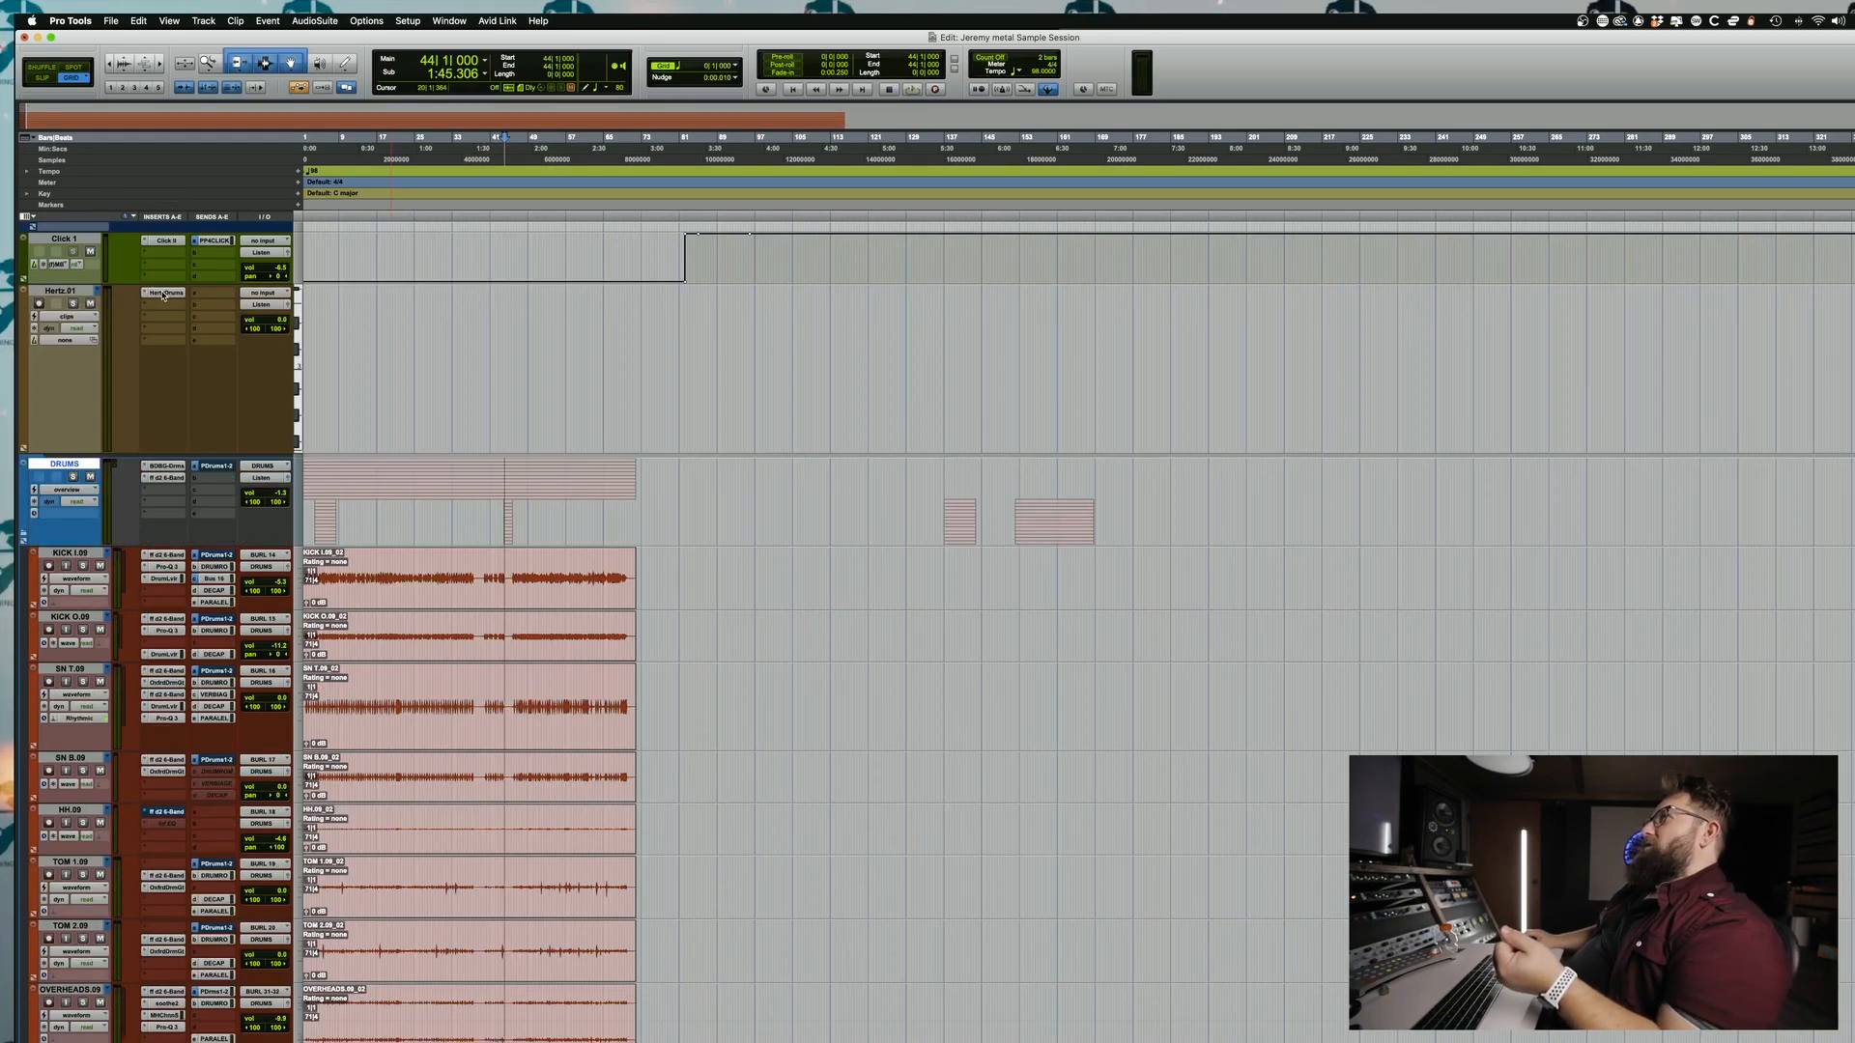
left_click(175, 292)
left_click(554, 532)
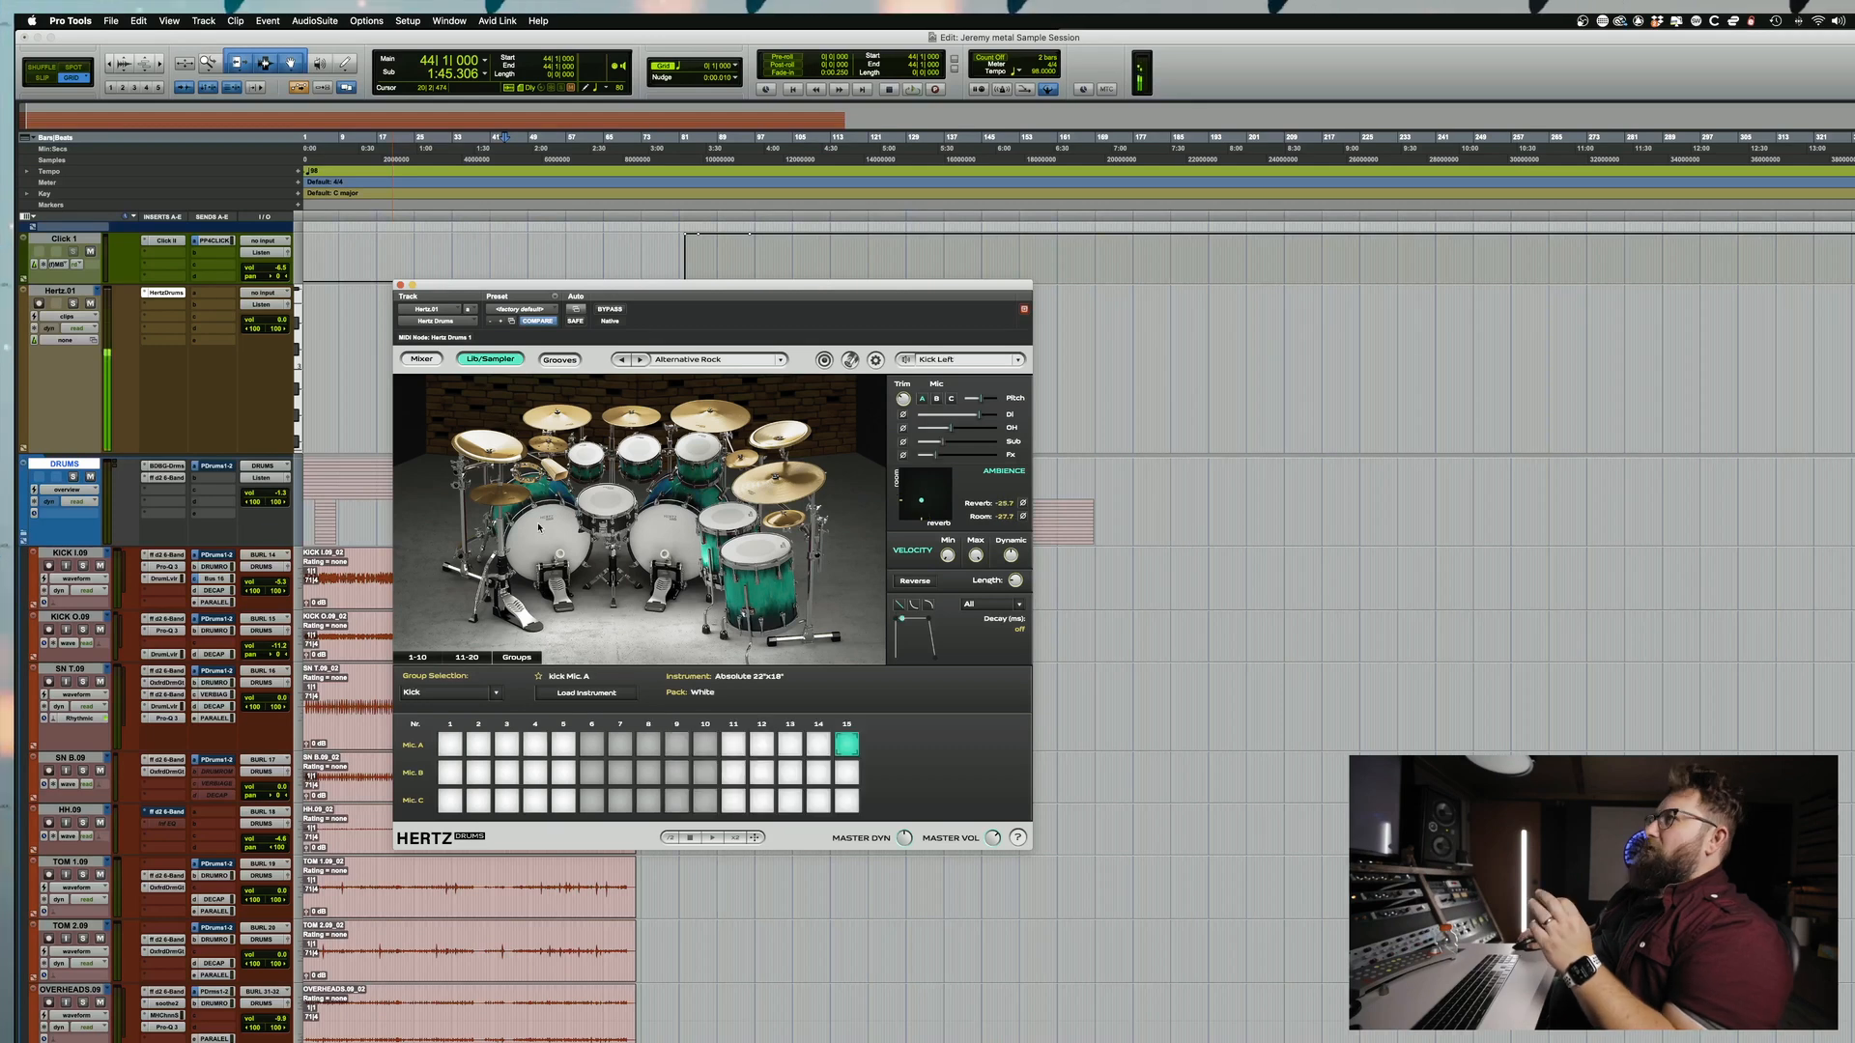
left_click(606, 501)
left_click(654, 527)
left_click(758, 532)
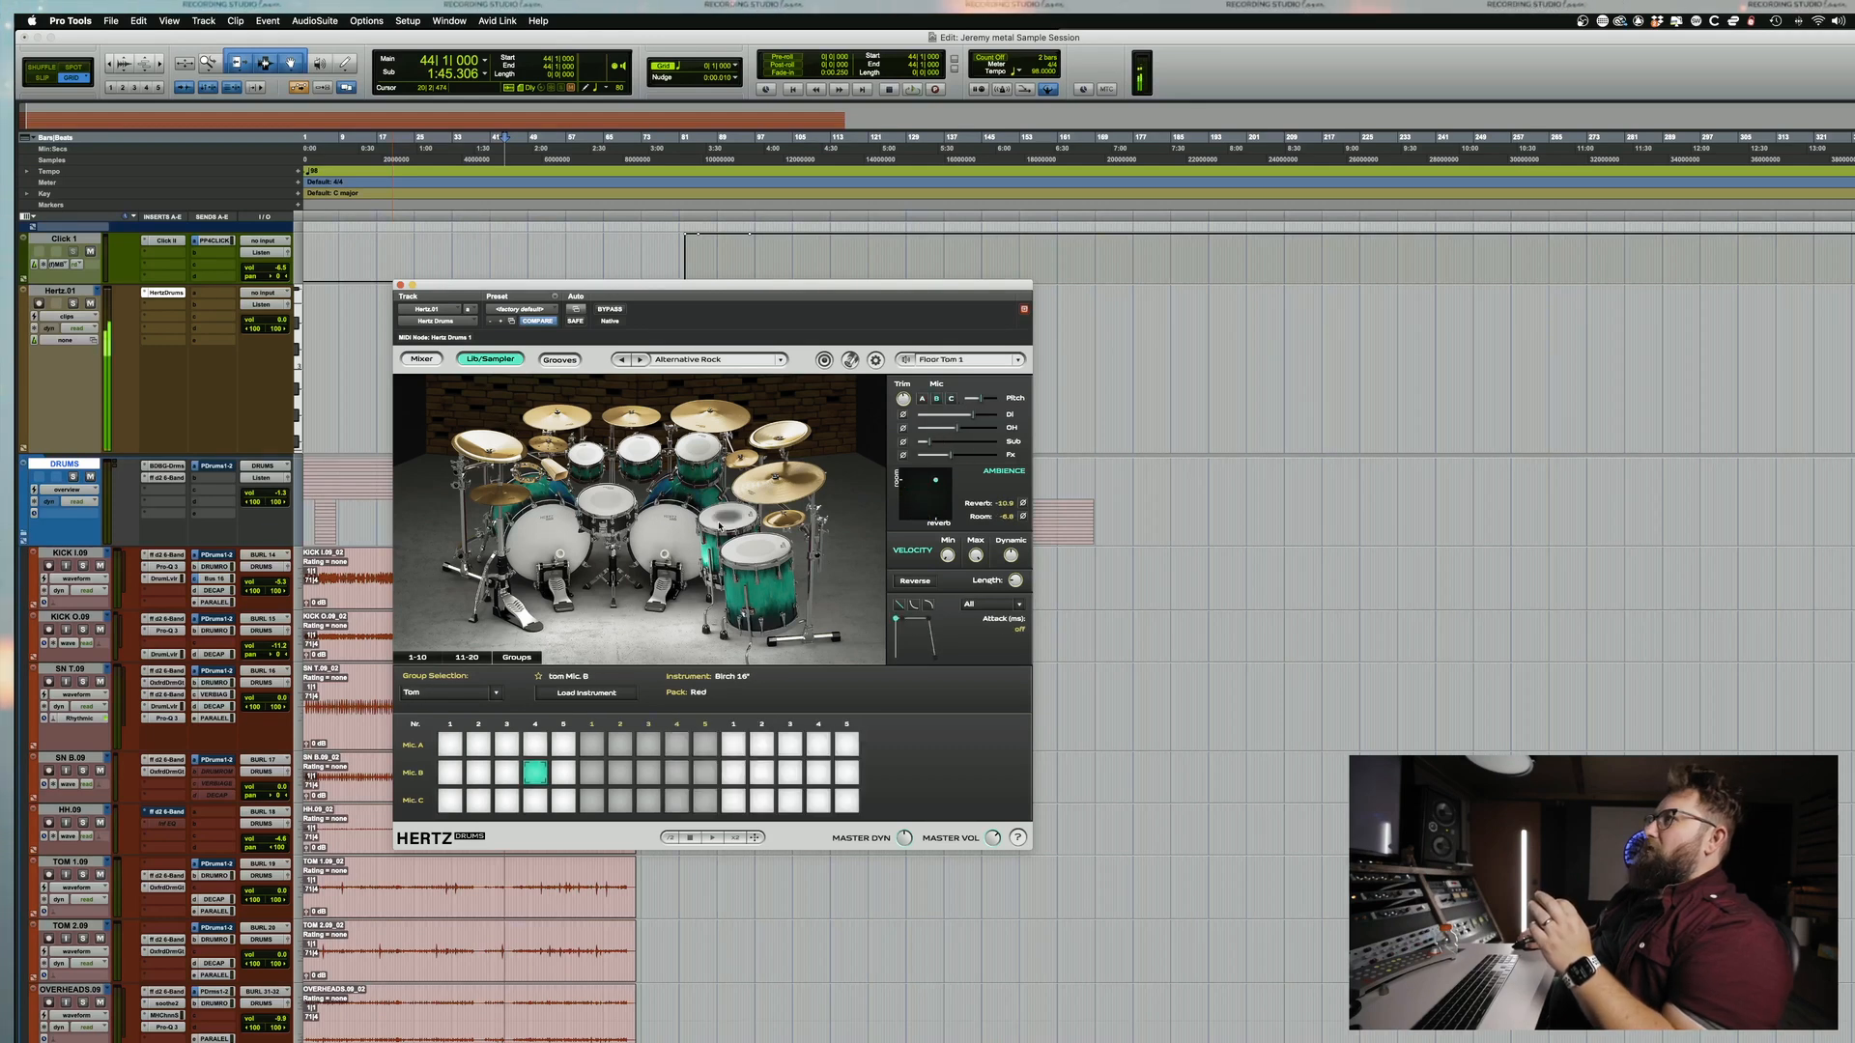
left_click(759, 549)
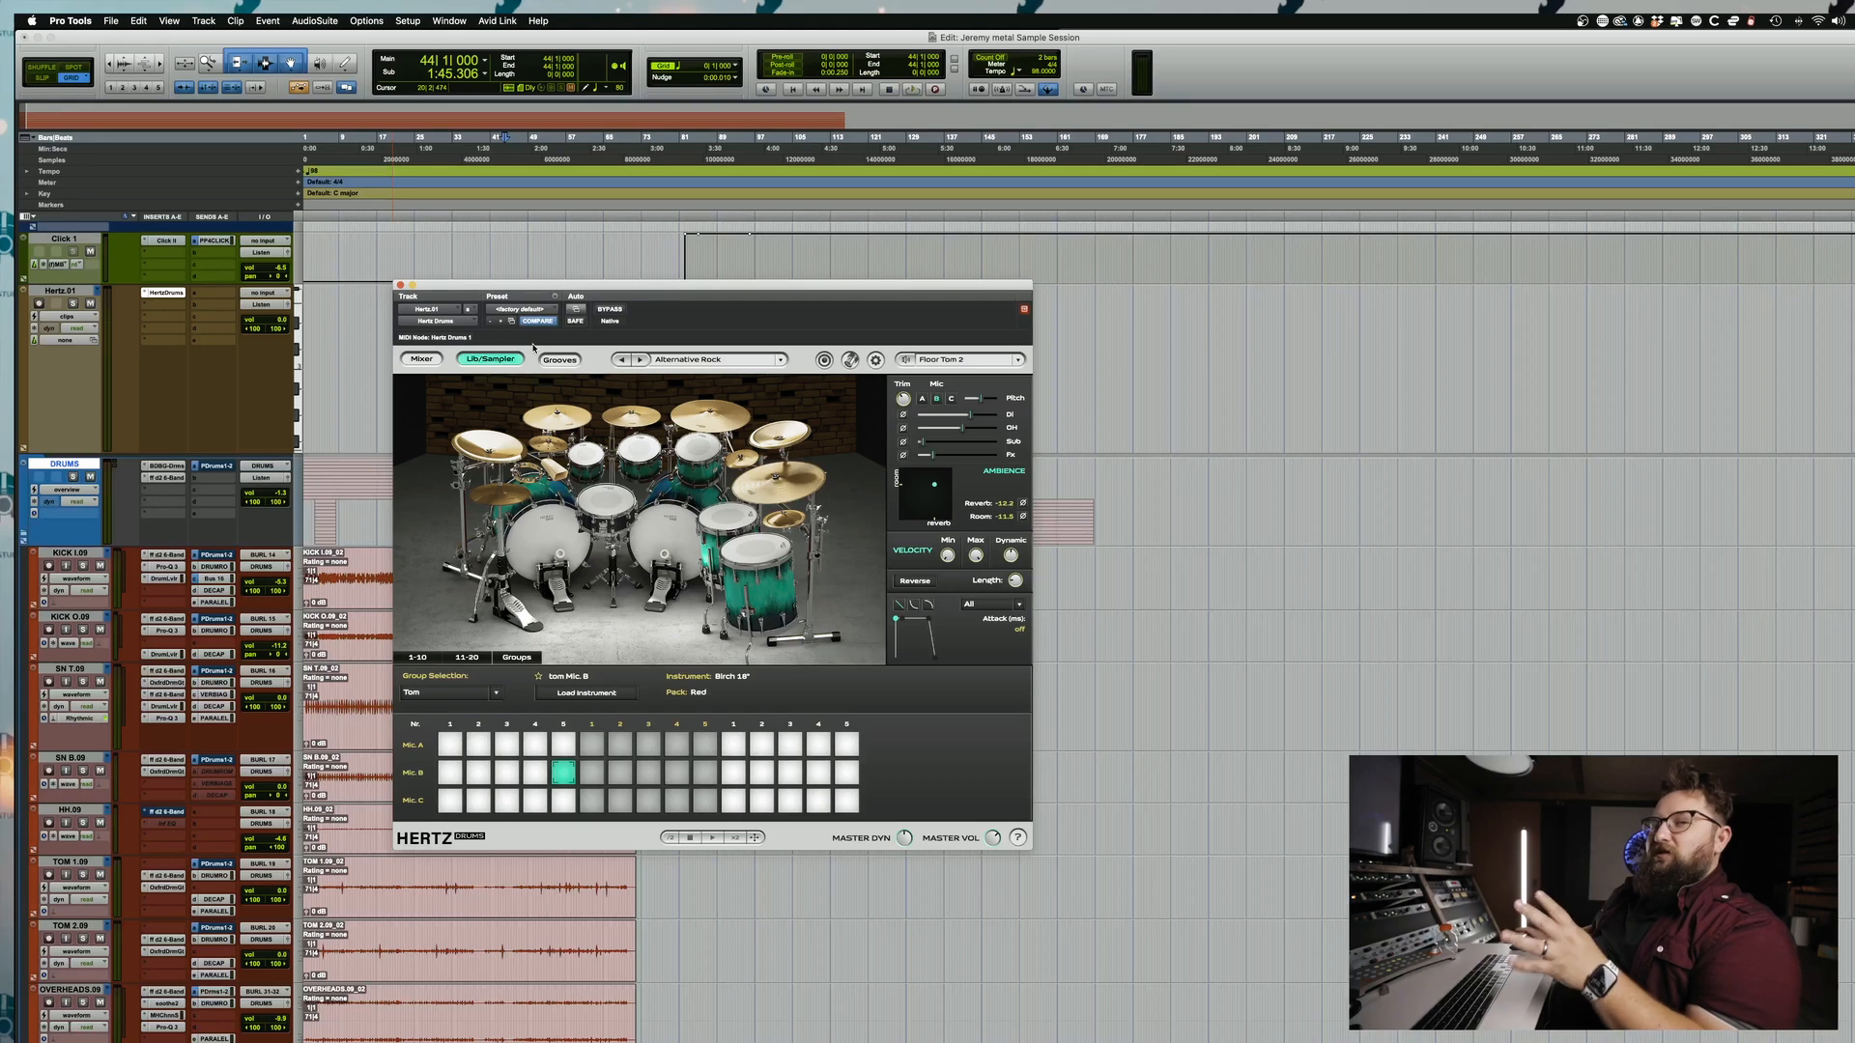
Step: Load the Metal preset from the White Pack in Hertz Drums
left_click(662, 353)
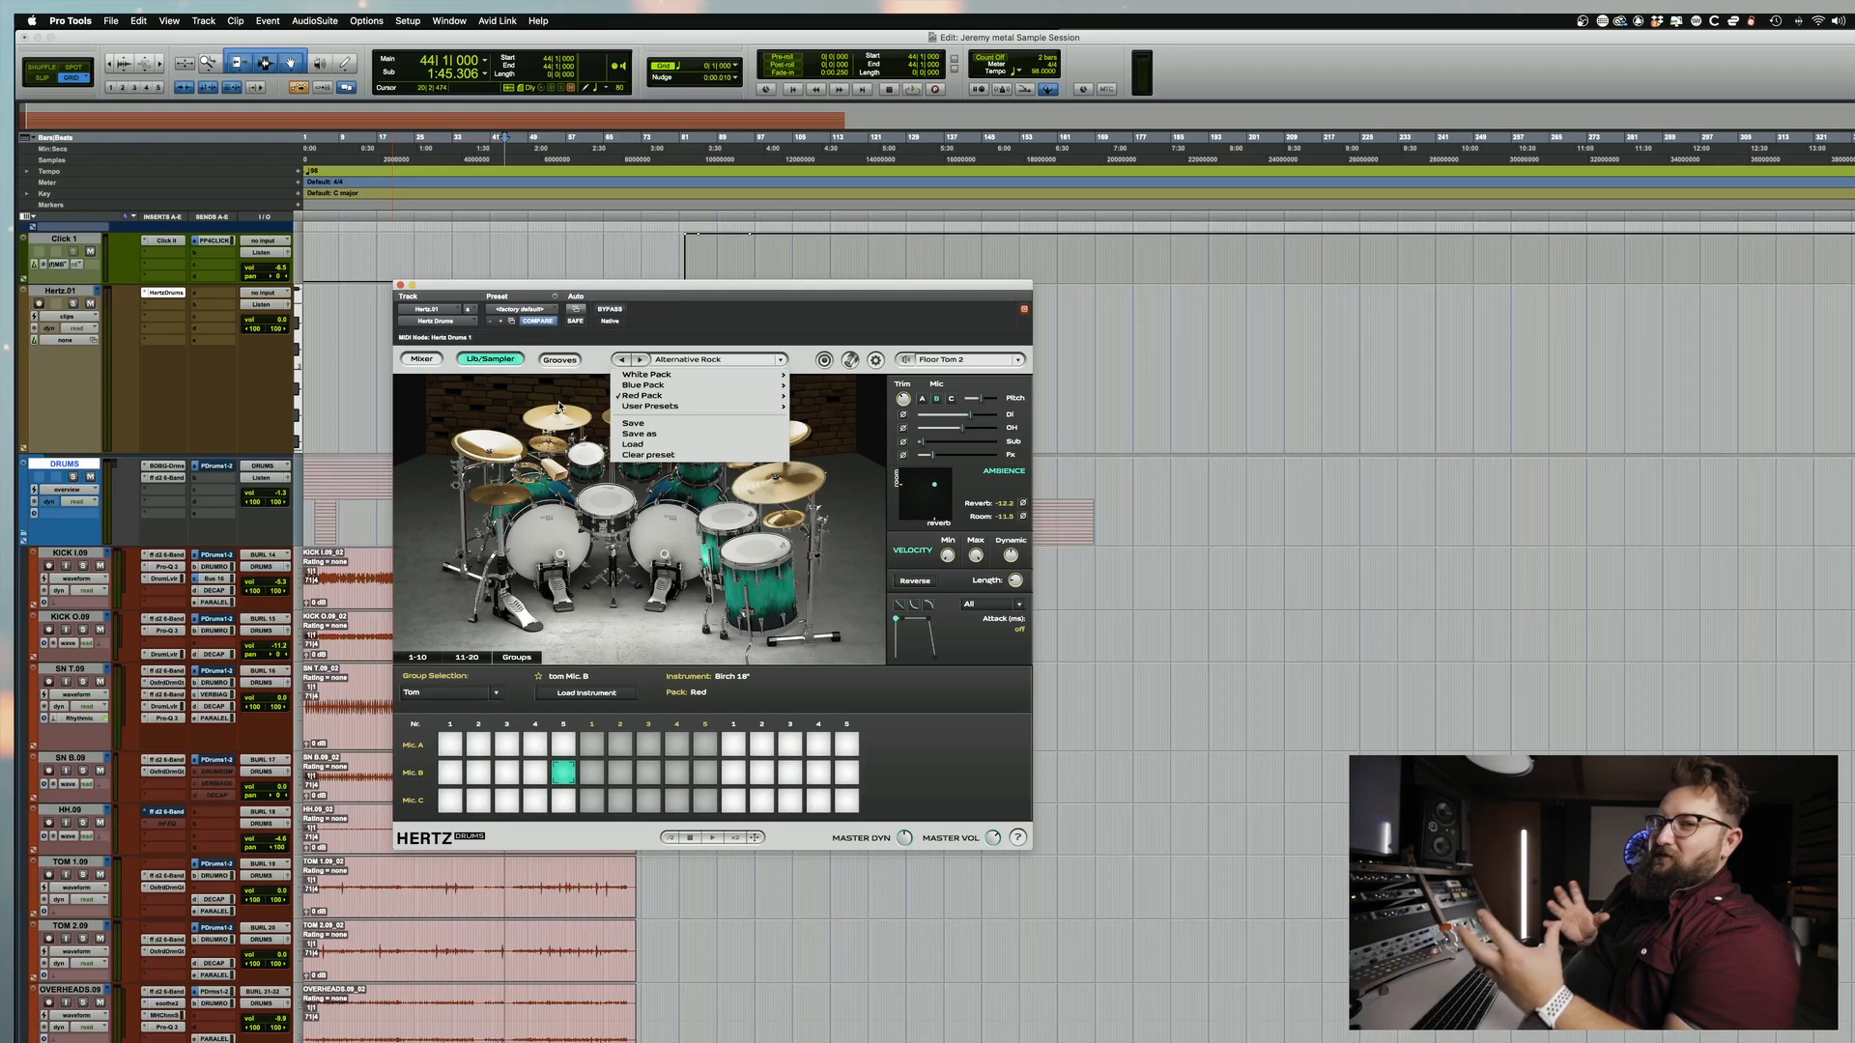
left_click(523, 437)
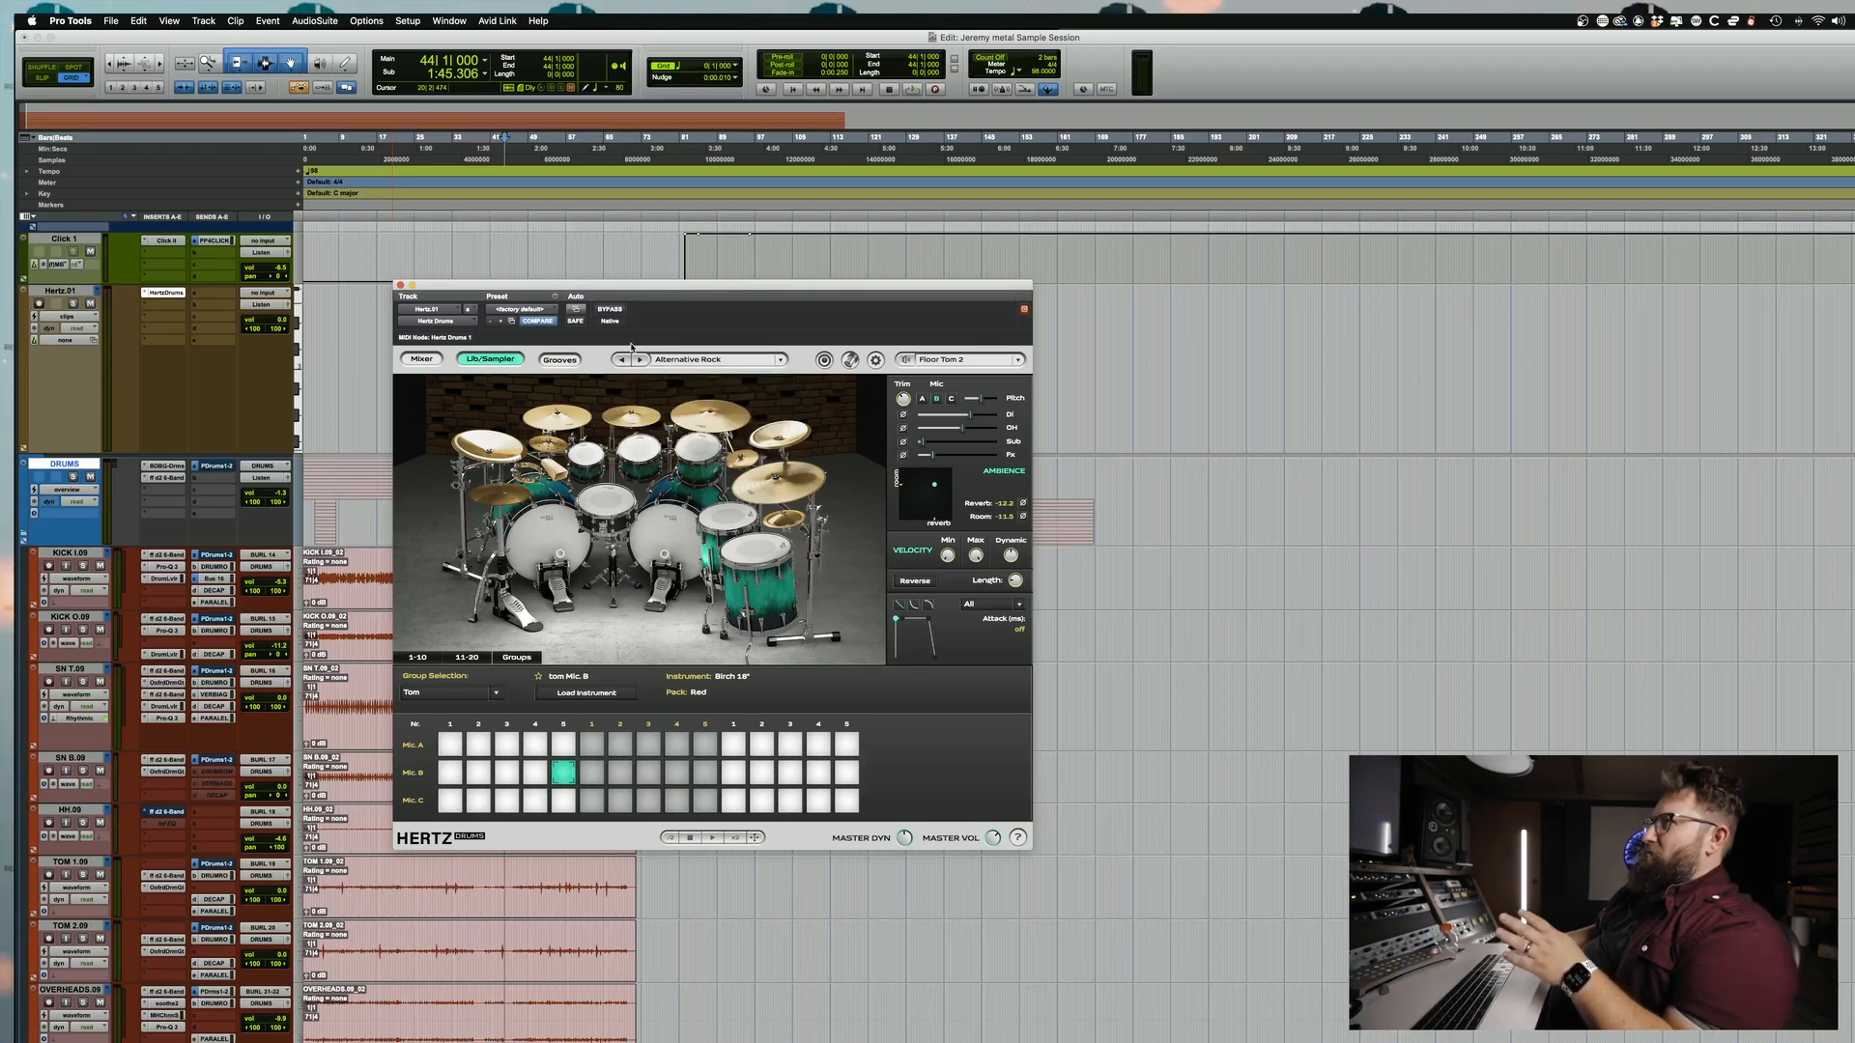
left_click(723, 360)
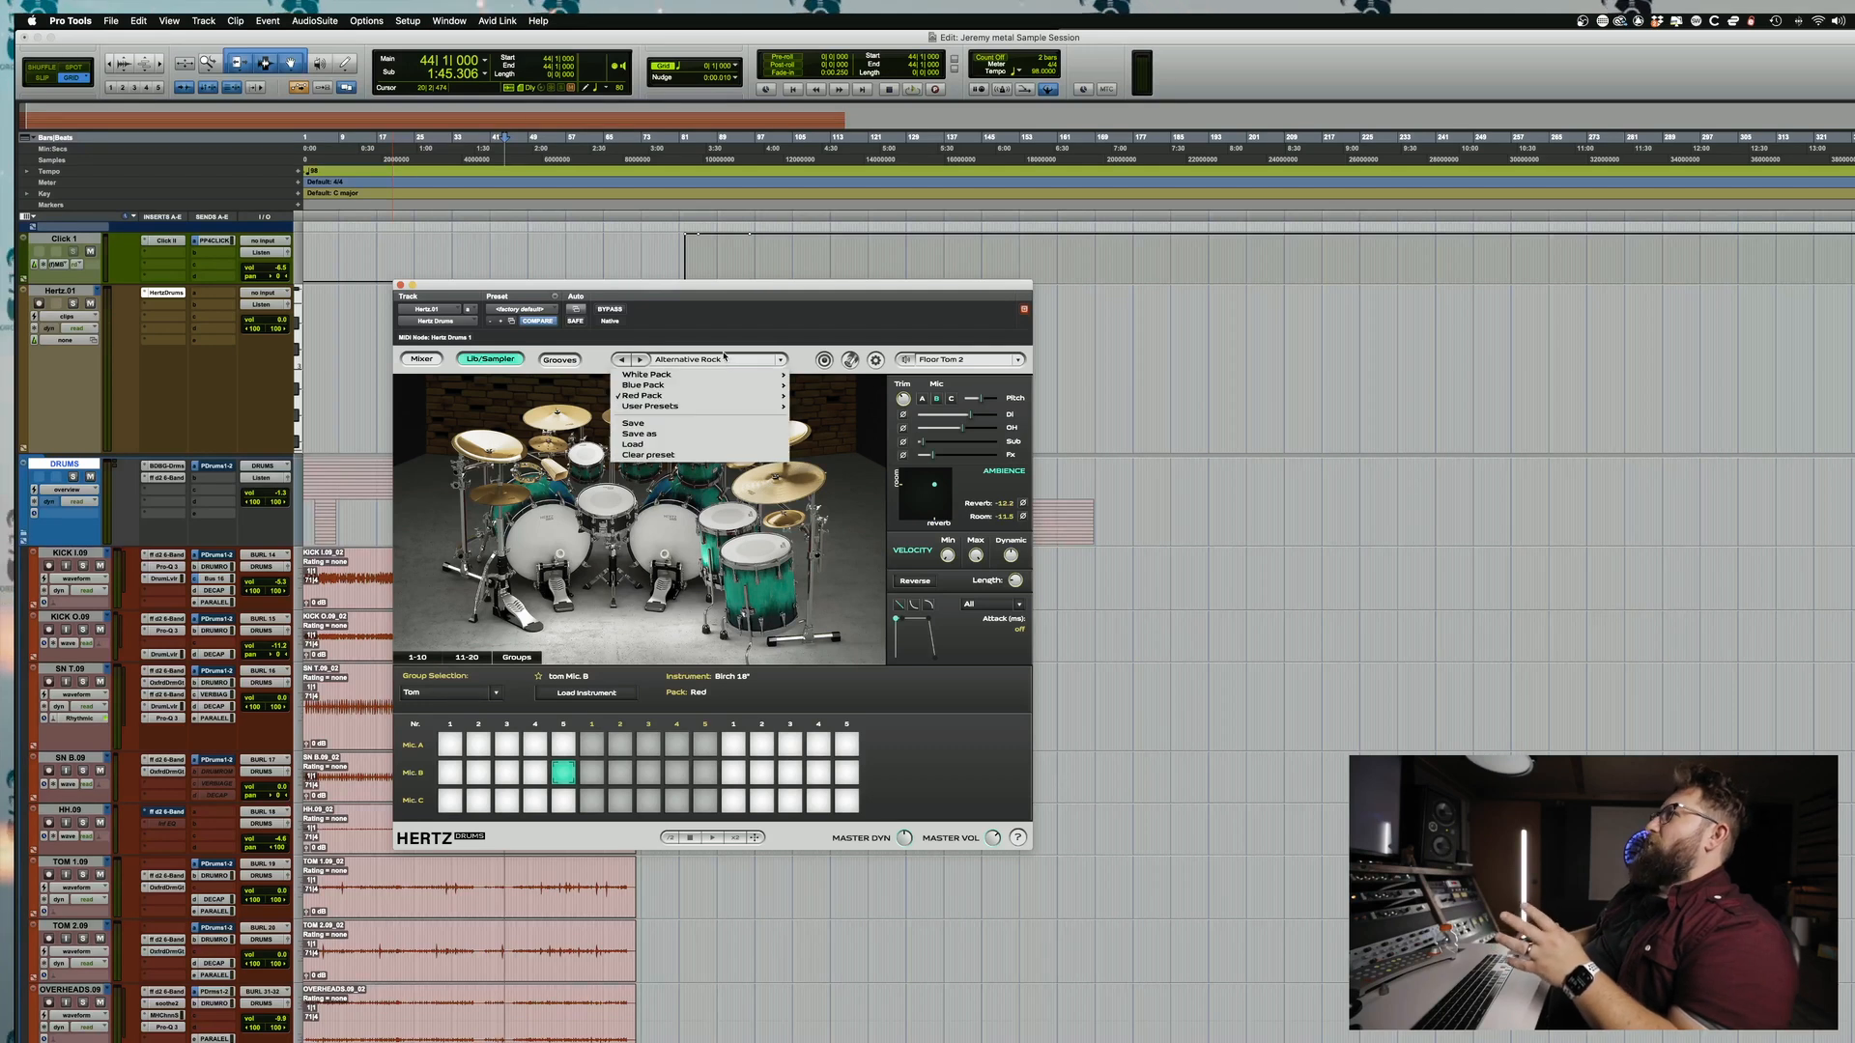
left_click(562, 465)
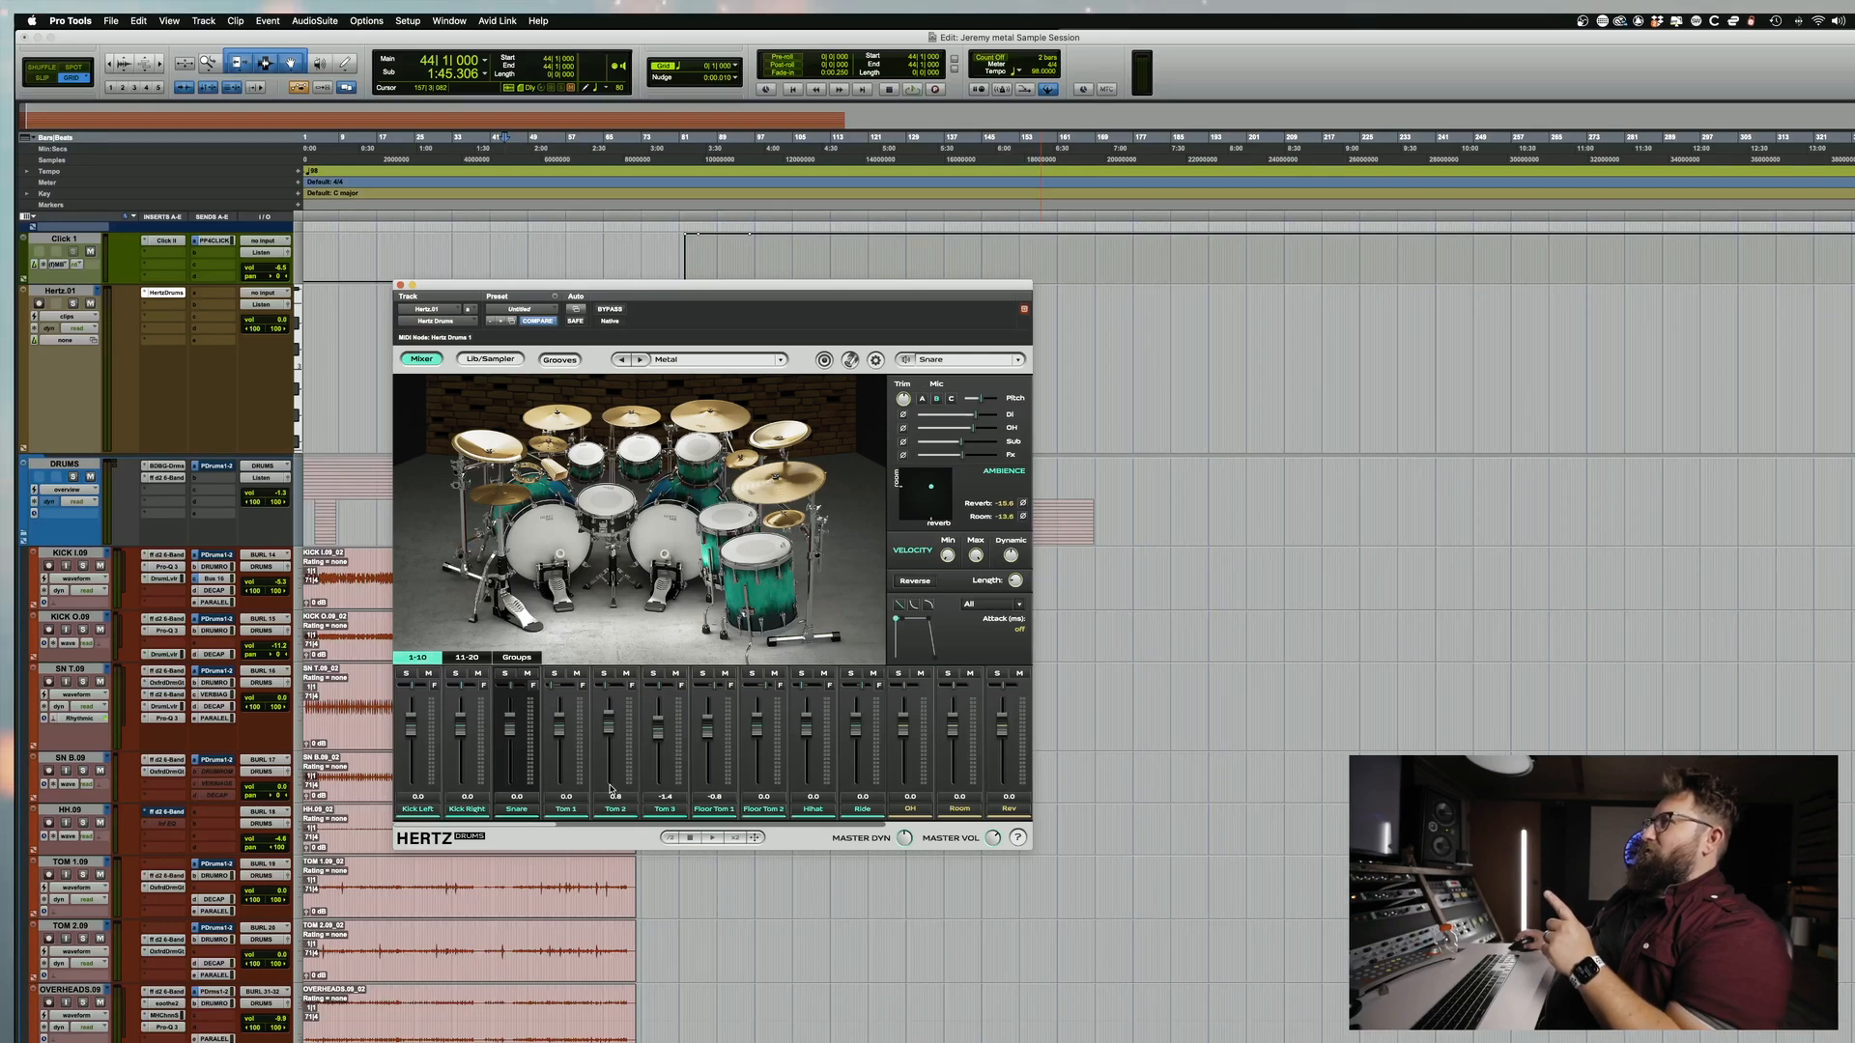
Step: Show the sample library view and audition the Metal kit's kick drums, hi-hat, crash and splash cymbals
left_click(491, 359)
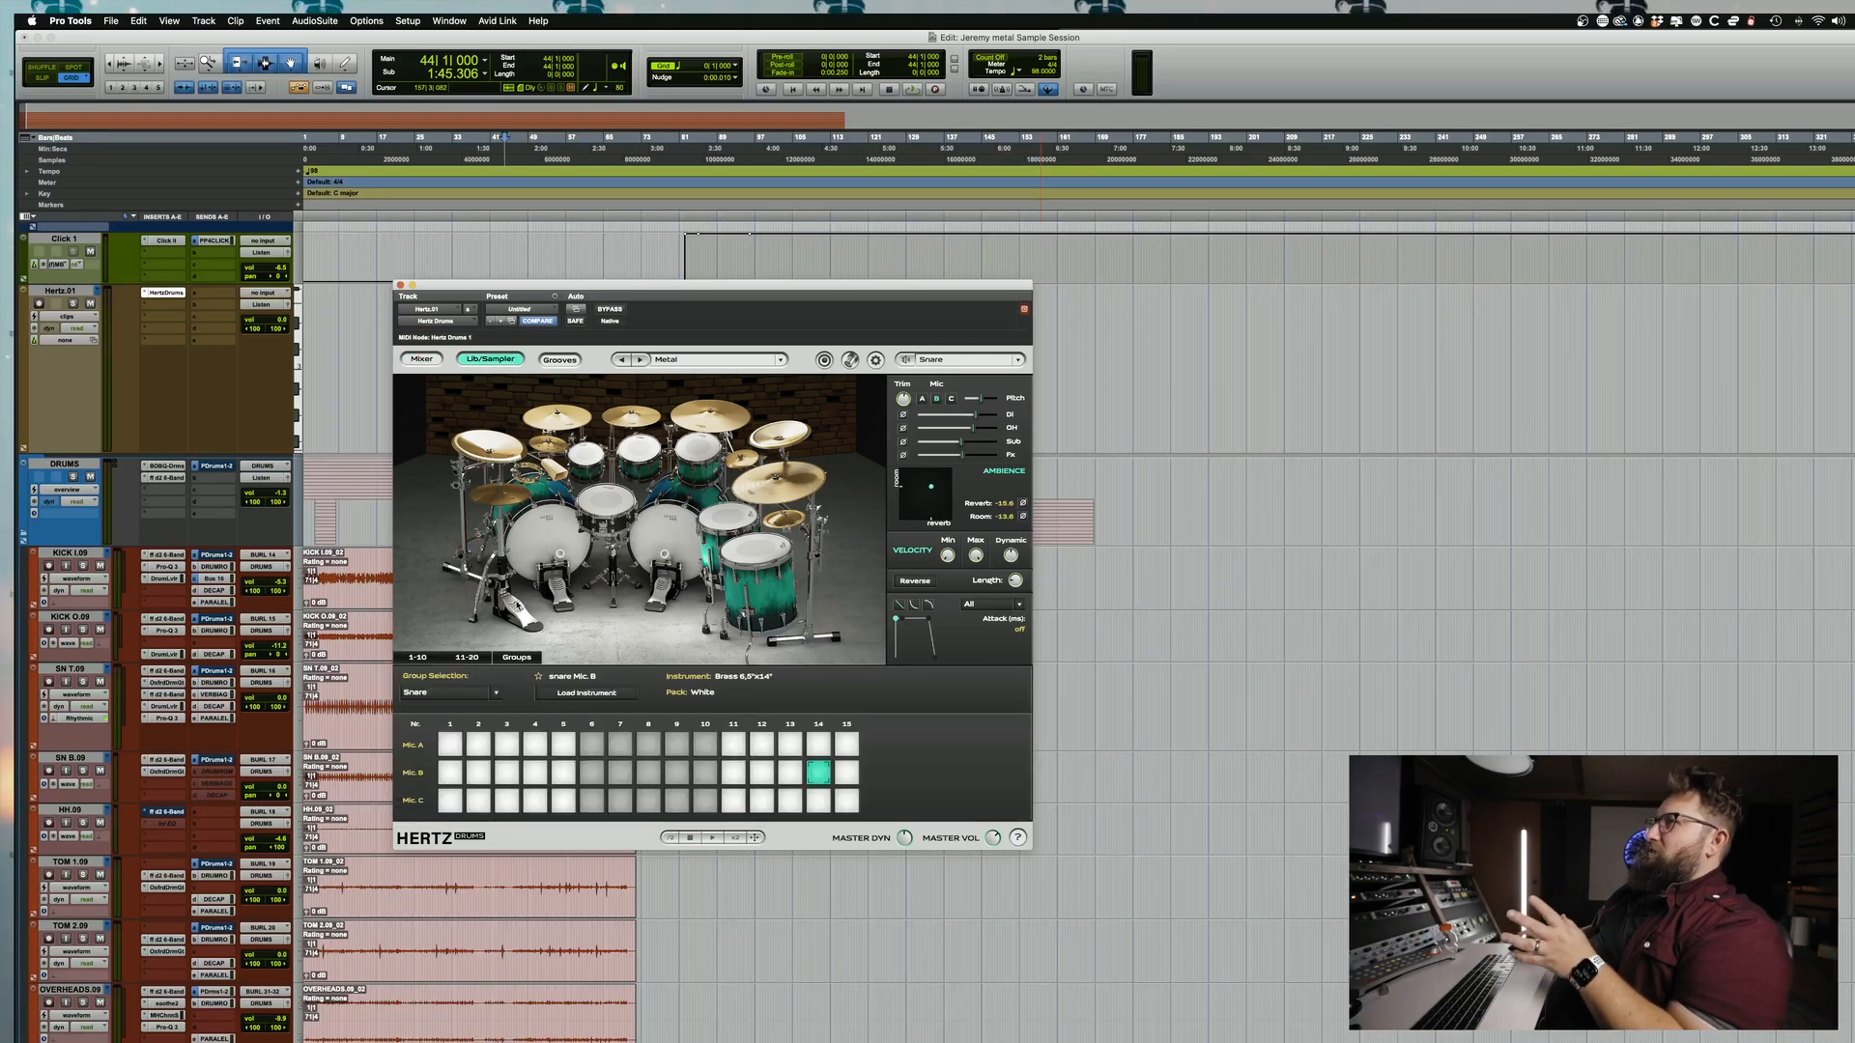
left_click(539, 552)
left_click(675, 522)
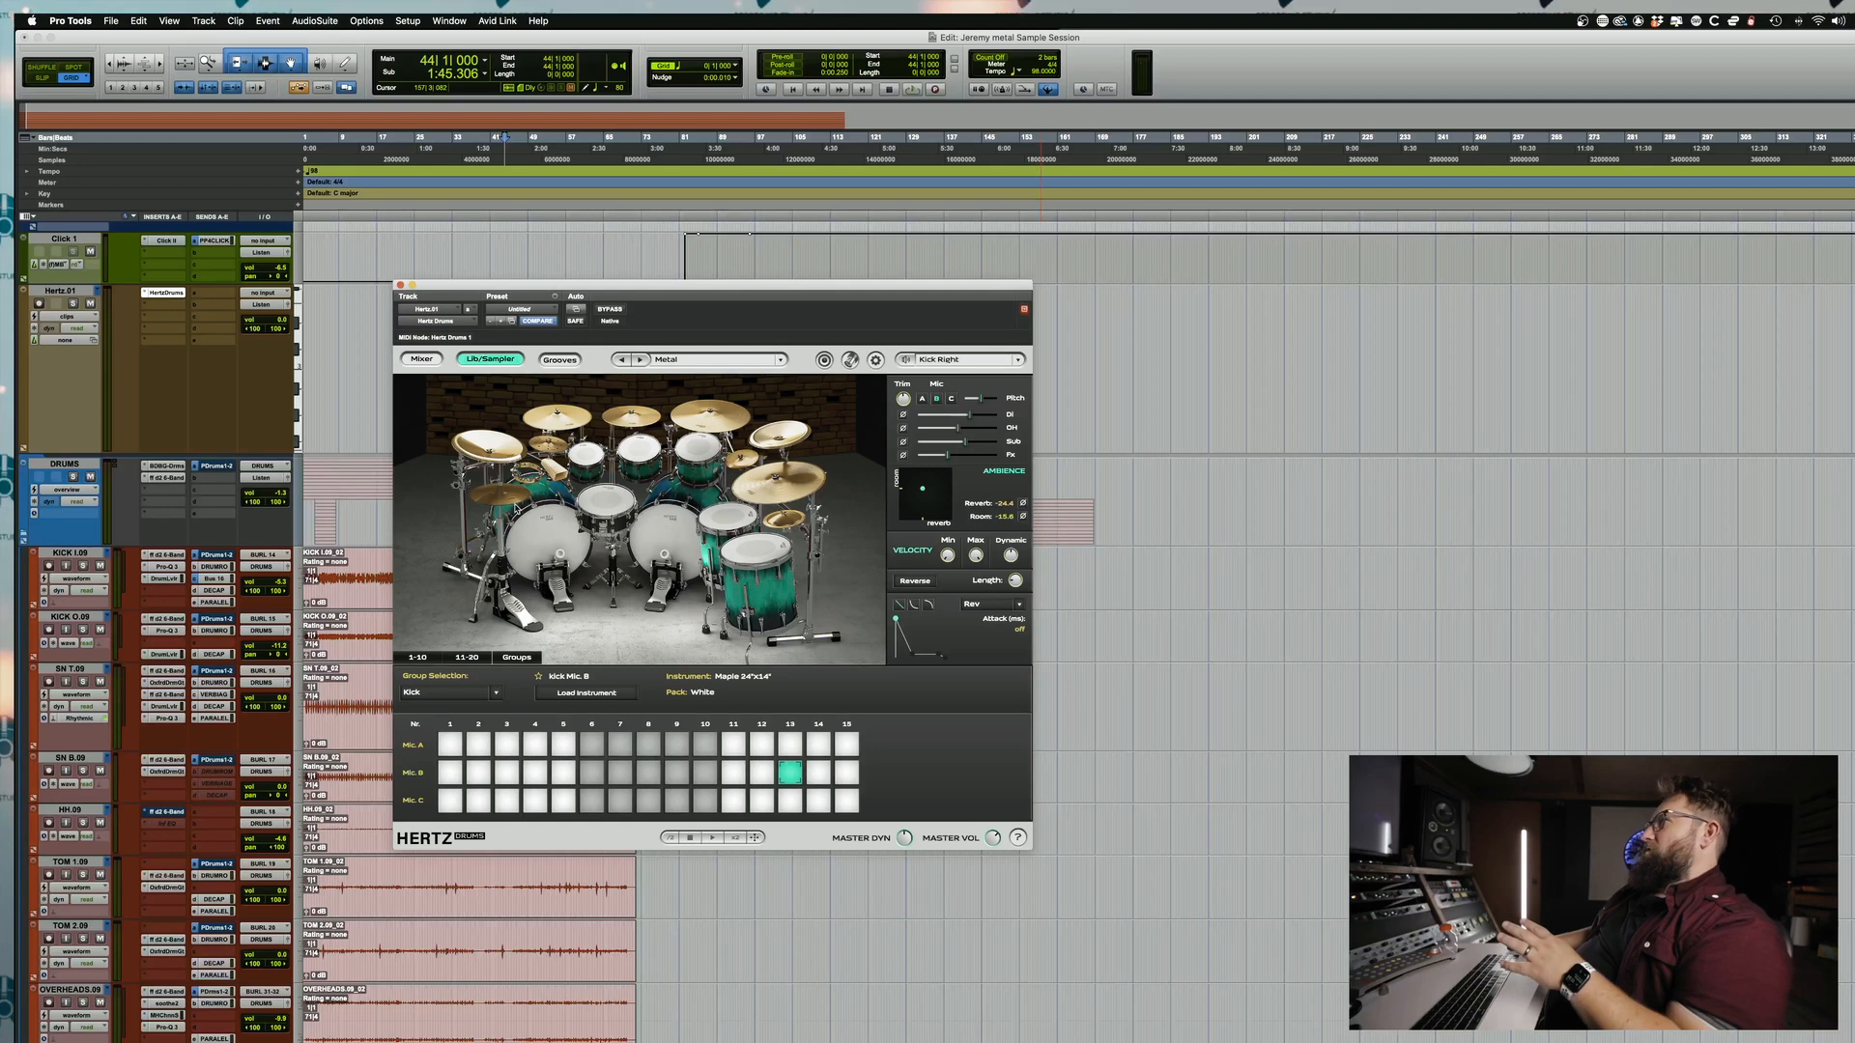
left_click(515, 507)
left_click(558, 426)
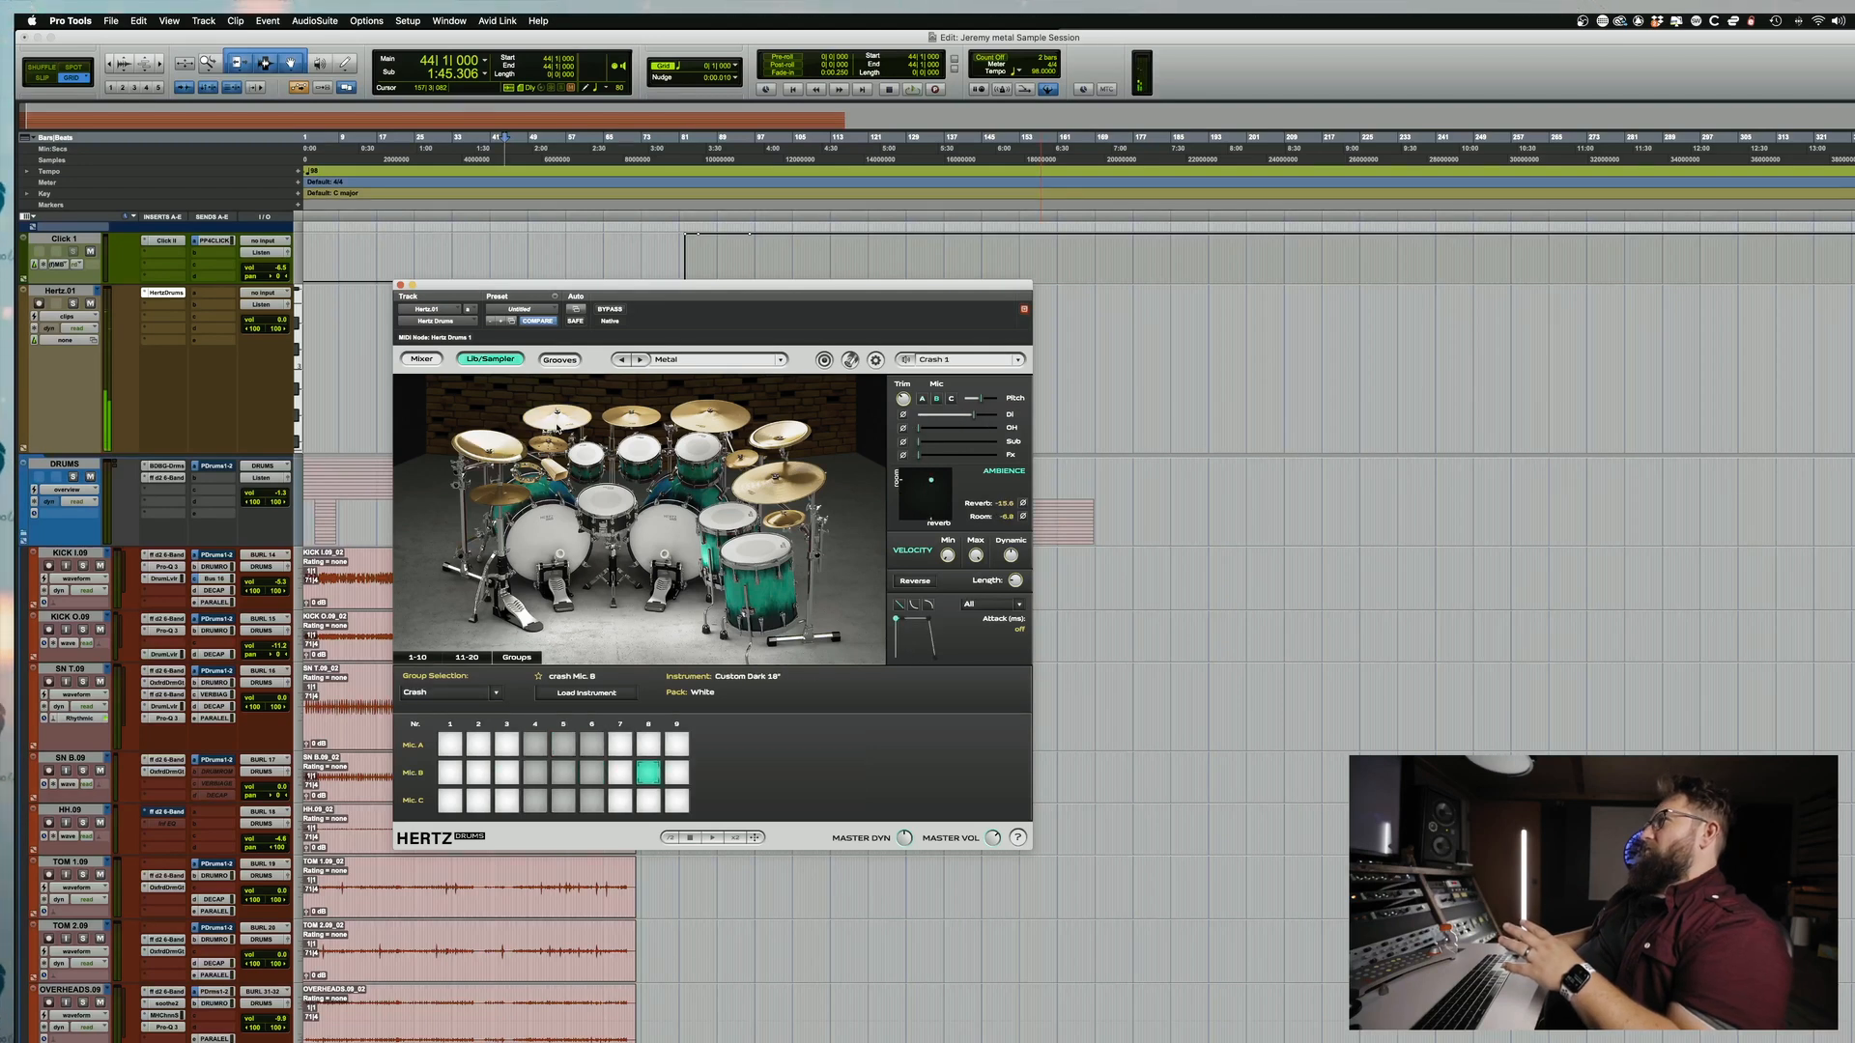
left_click(731, 467)
Step: Audition the Metal kit's floor toms, Tom 2, snare and right kick drum
left_click(781, 526)
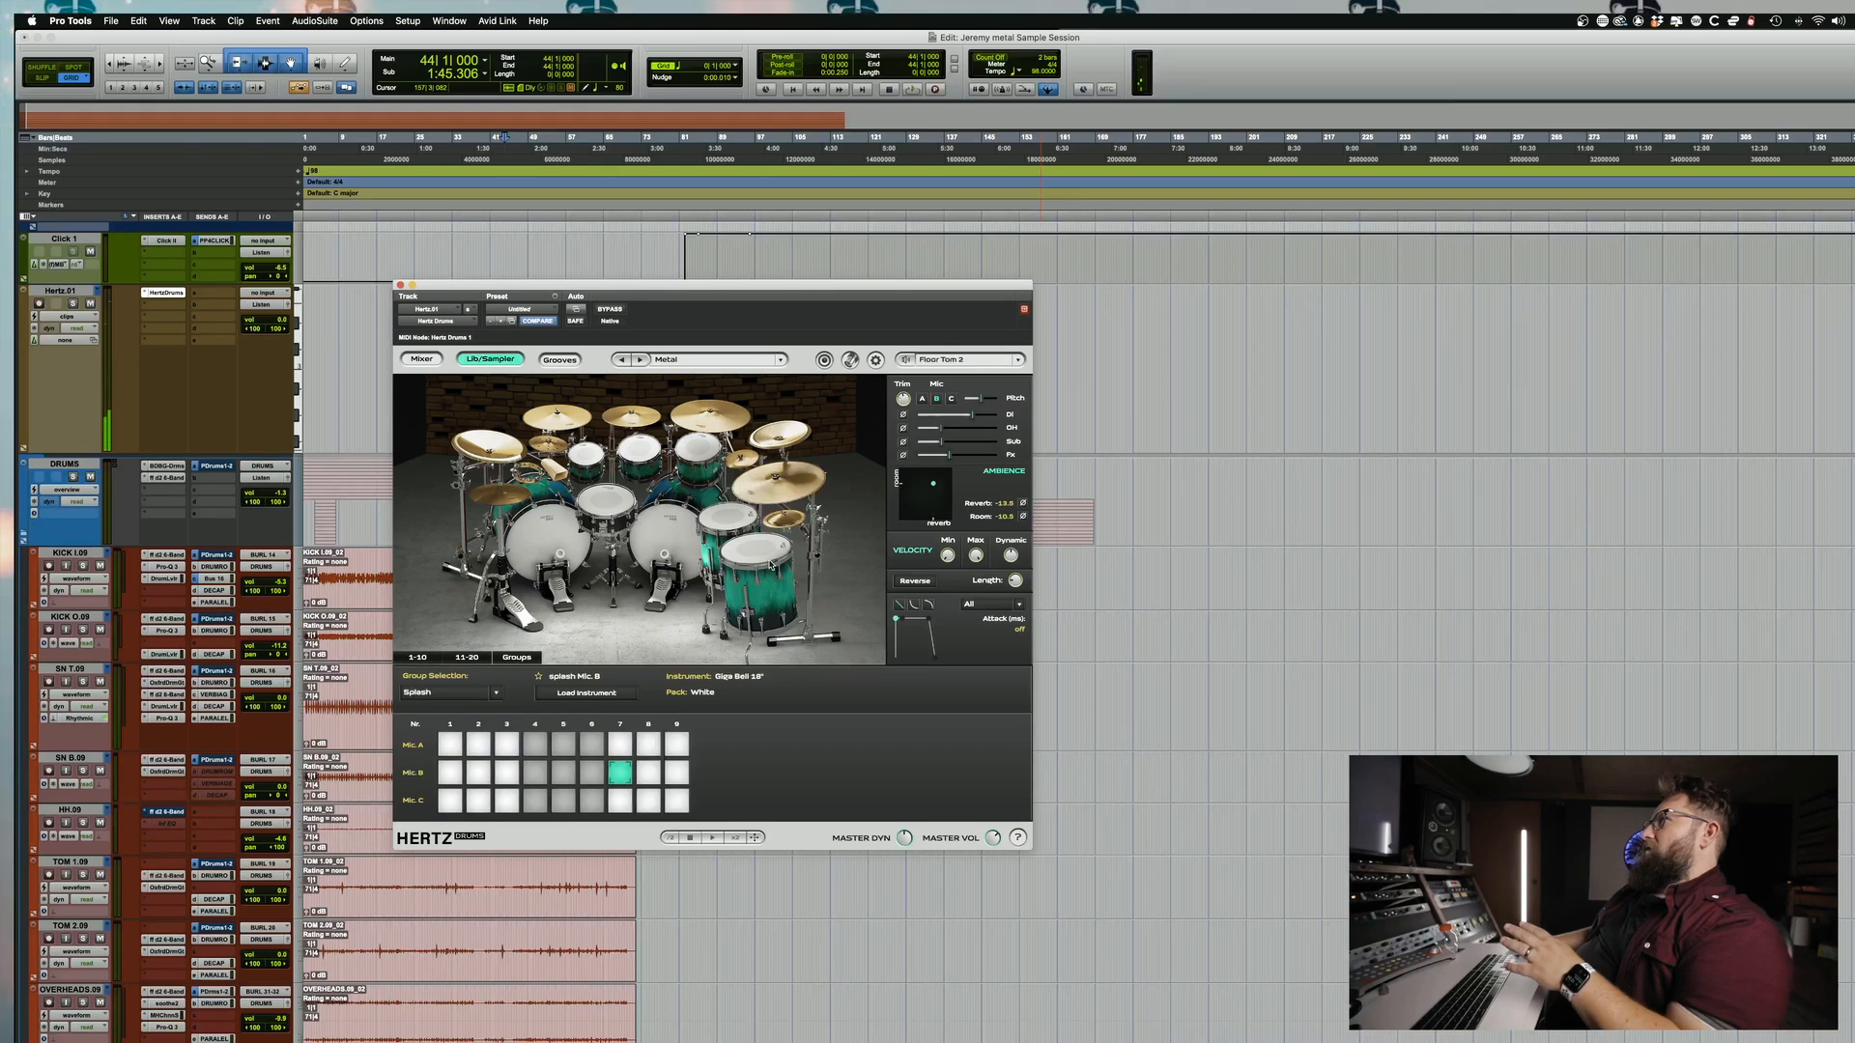
left_click(739, 522)
left_click(629, 432)
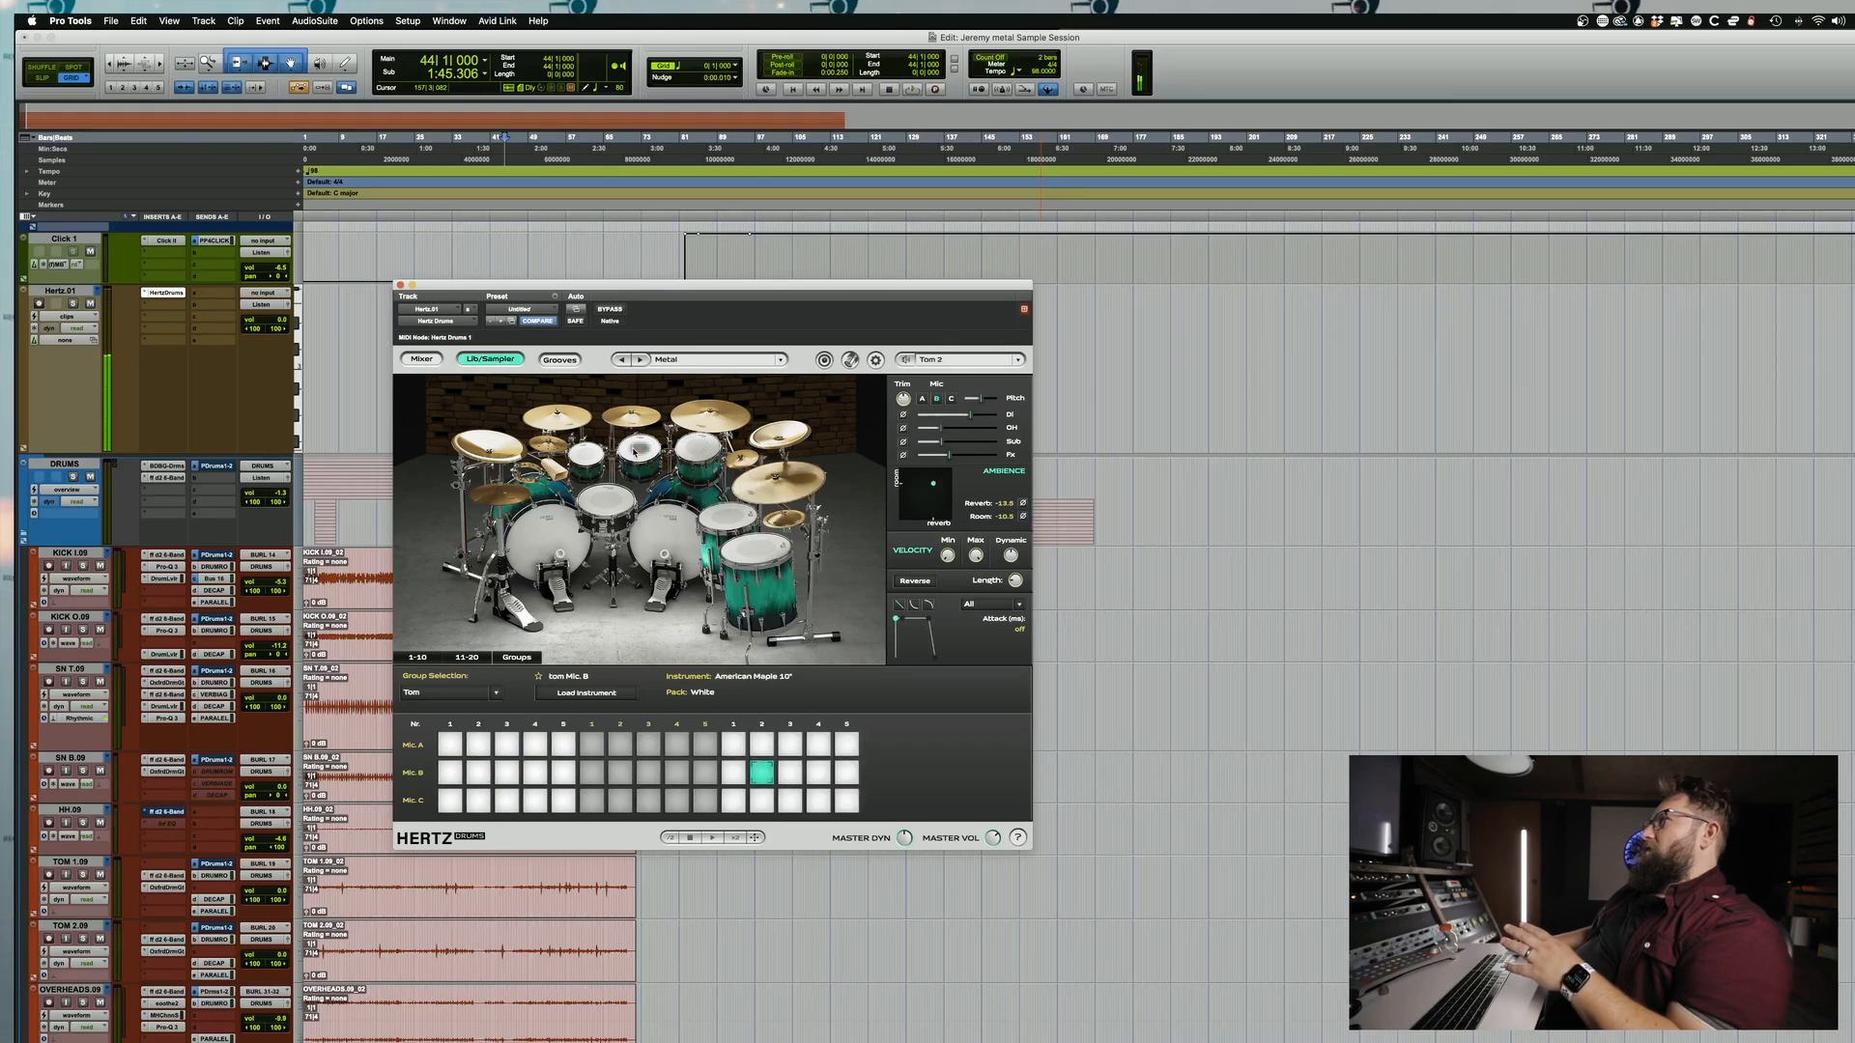
left_click(602, 512)
left_click(676, 536)
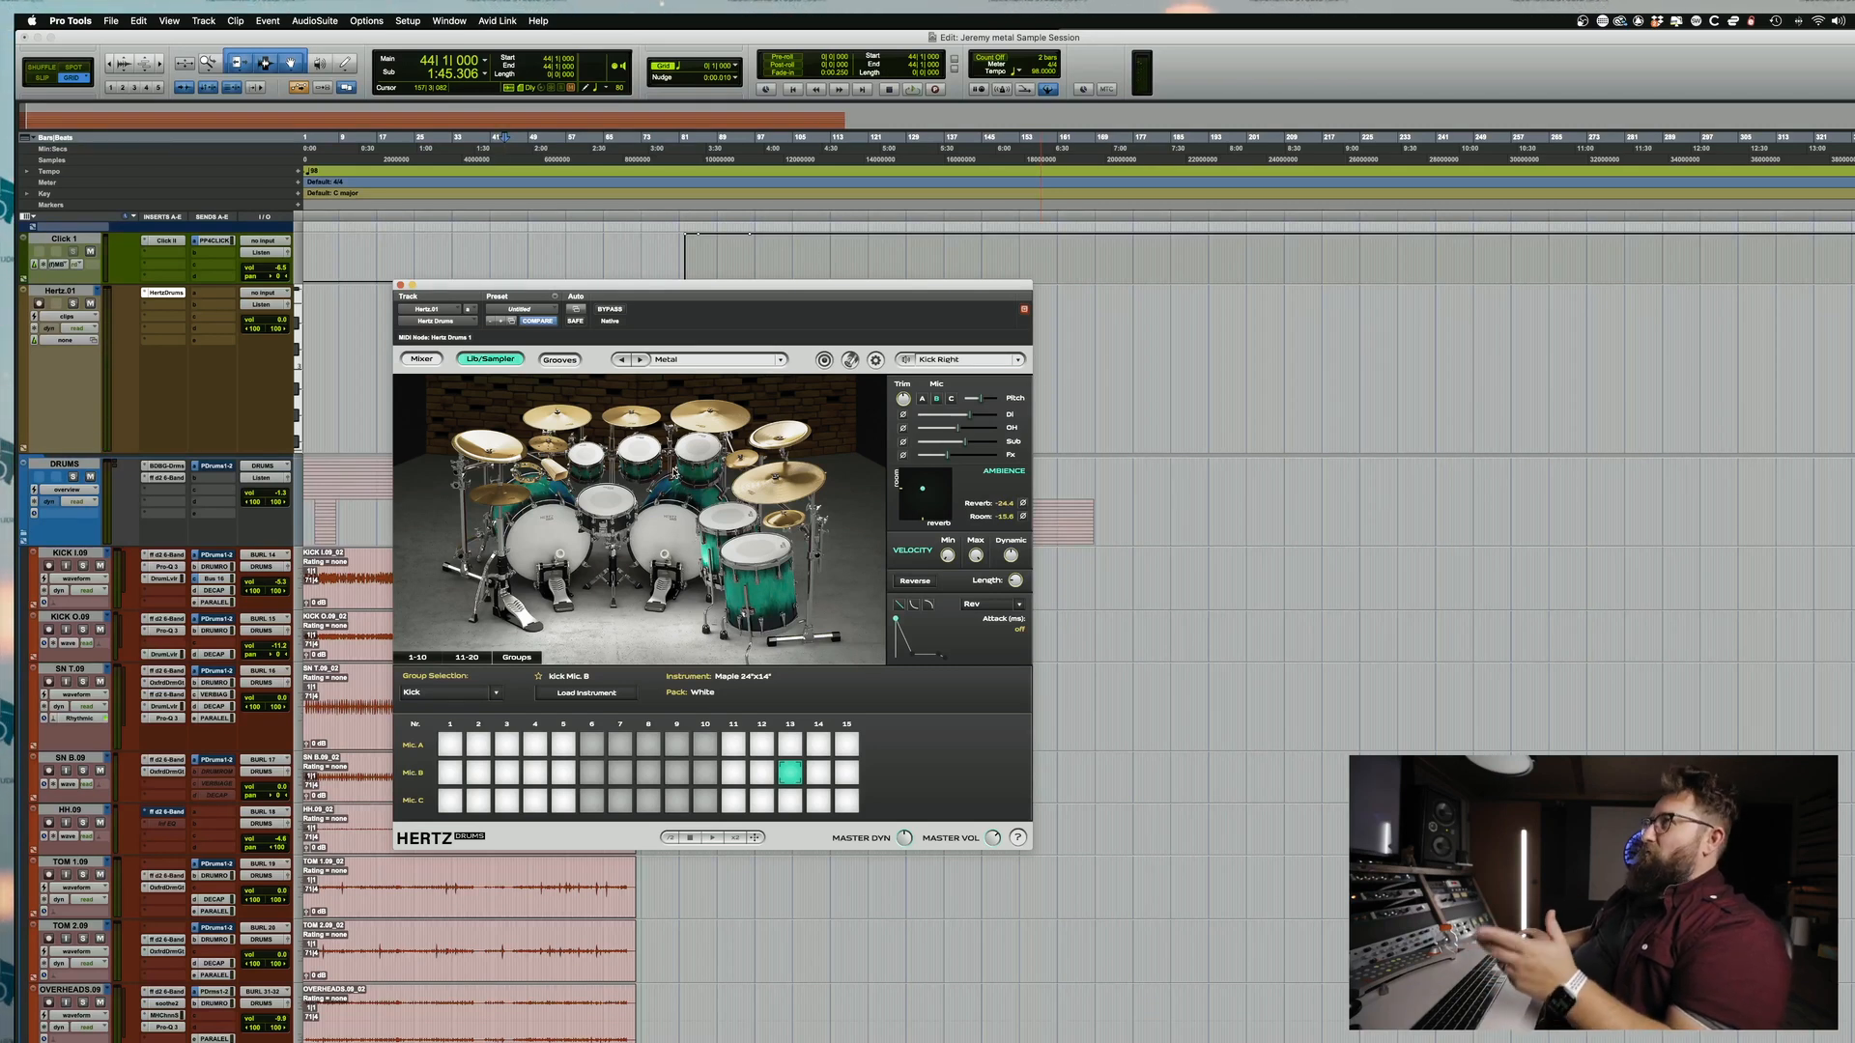
Step: Load the Alternative Rock preset from the Red Pack
left_click(688, 359)
mouse_move(754, 383)
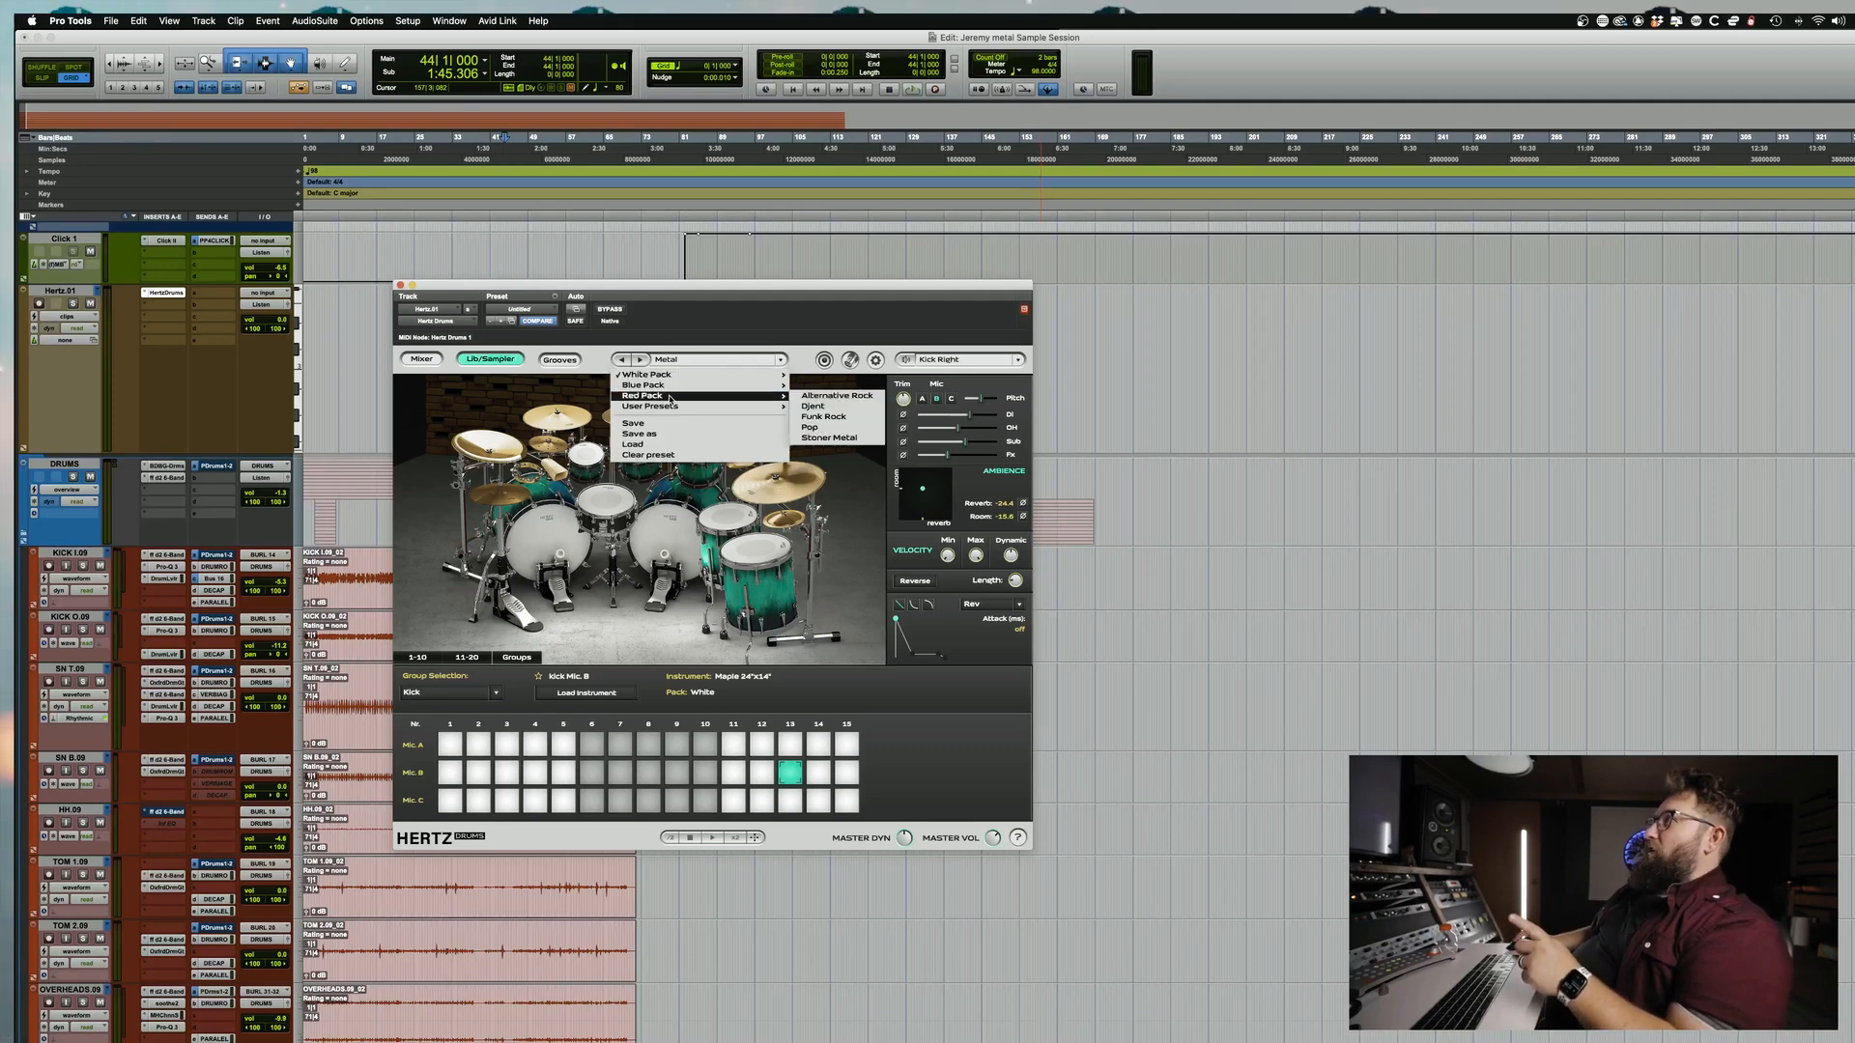
left_click(808, 448)
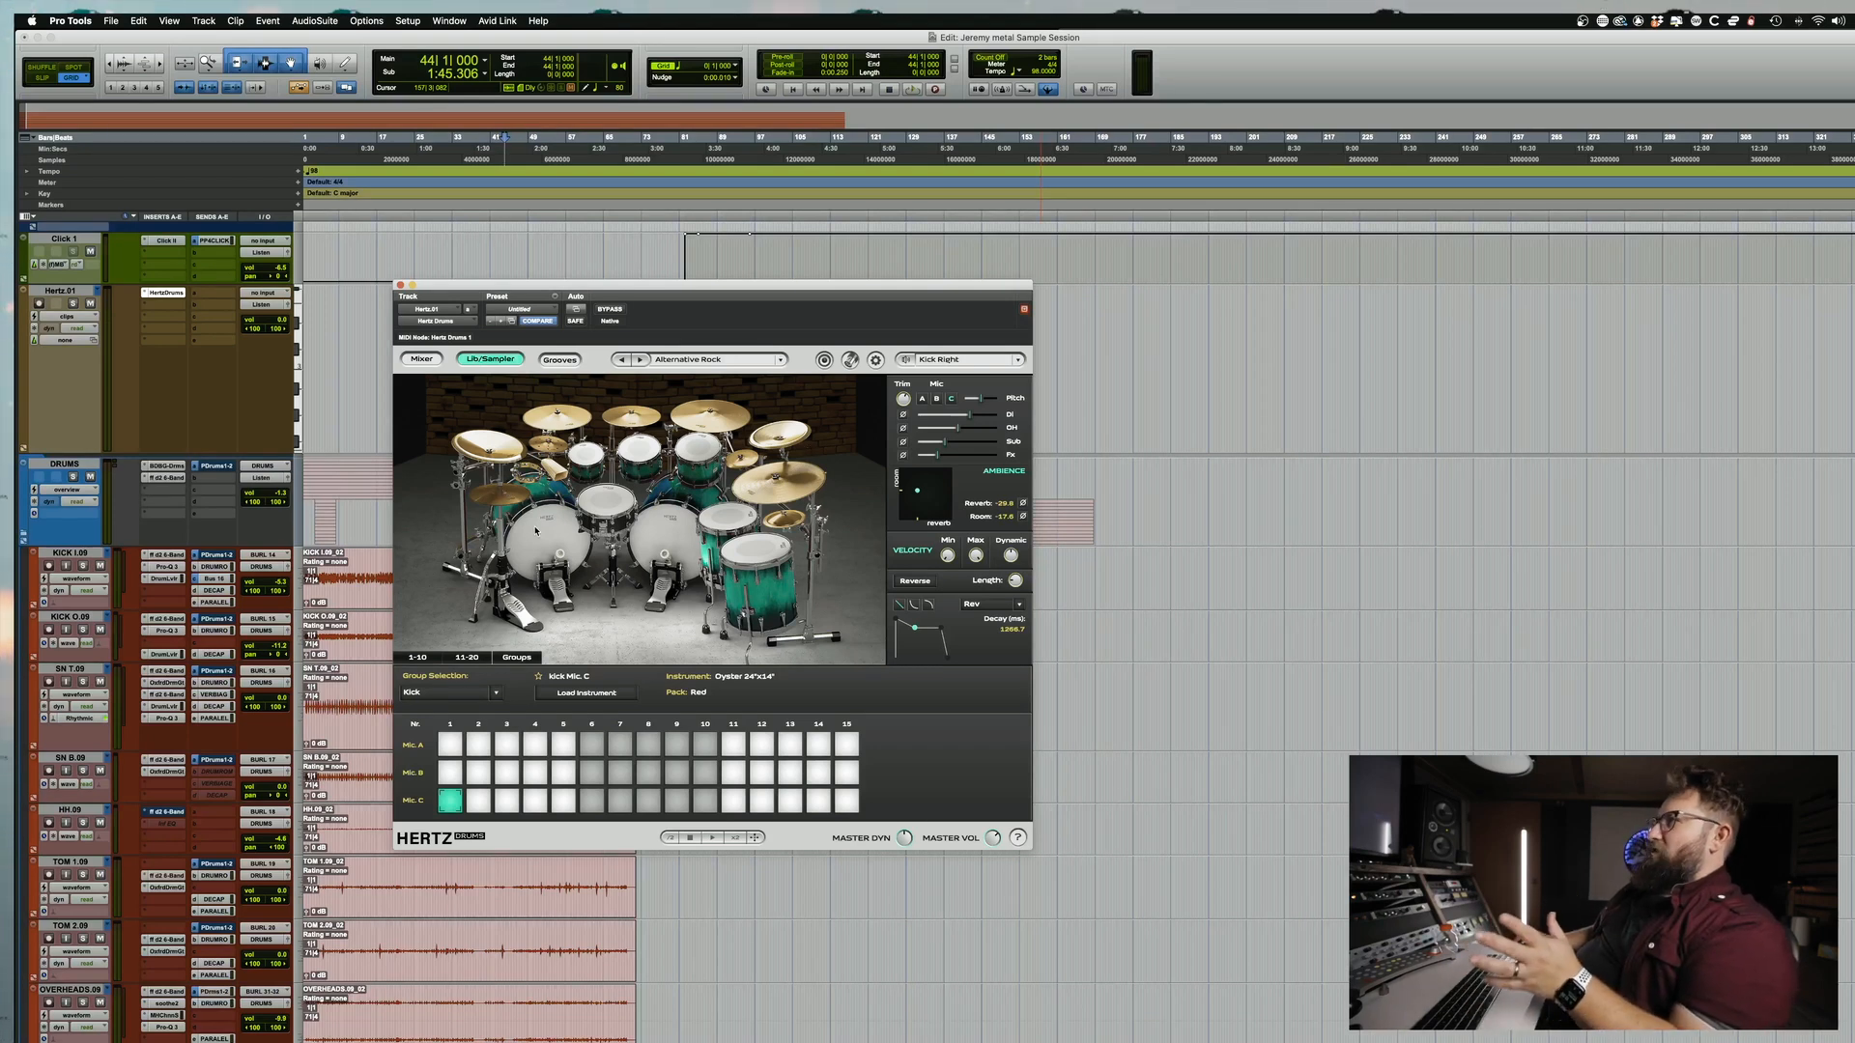
Step: Audition the rack toms and floor toms of the Alternative Rock kit one after another
left_click(588, 462)
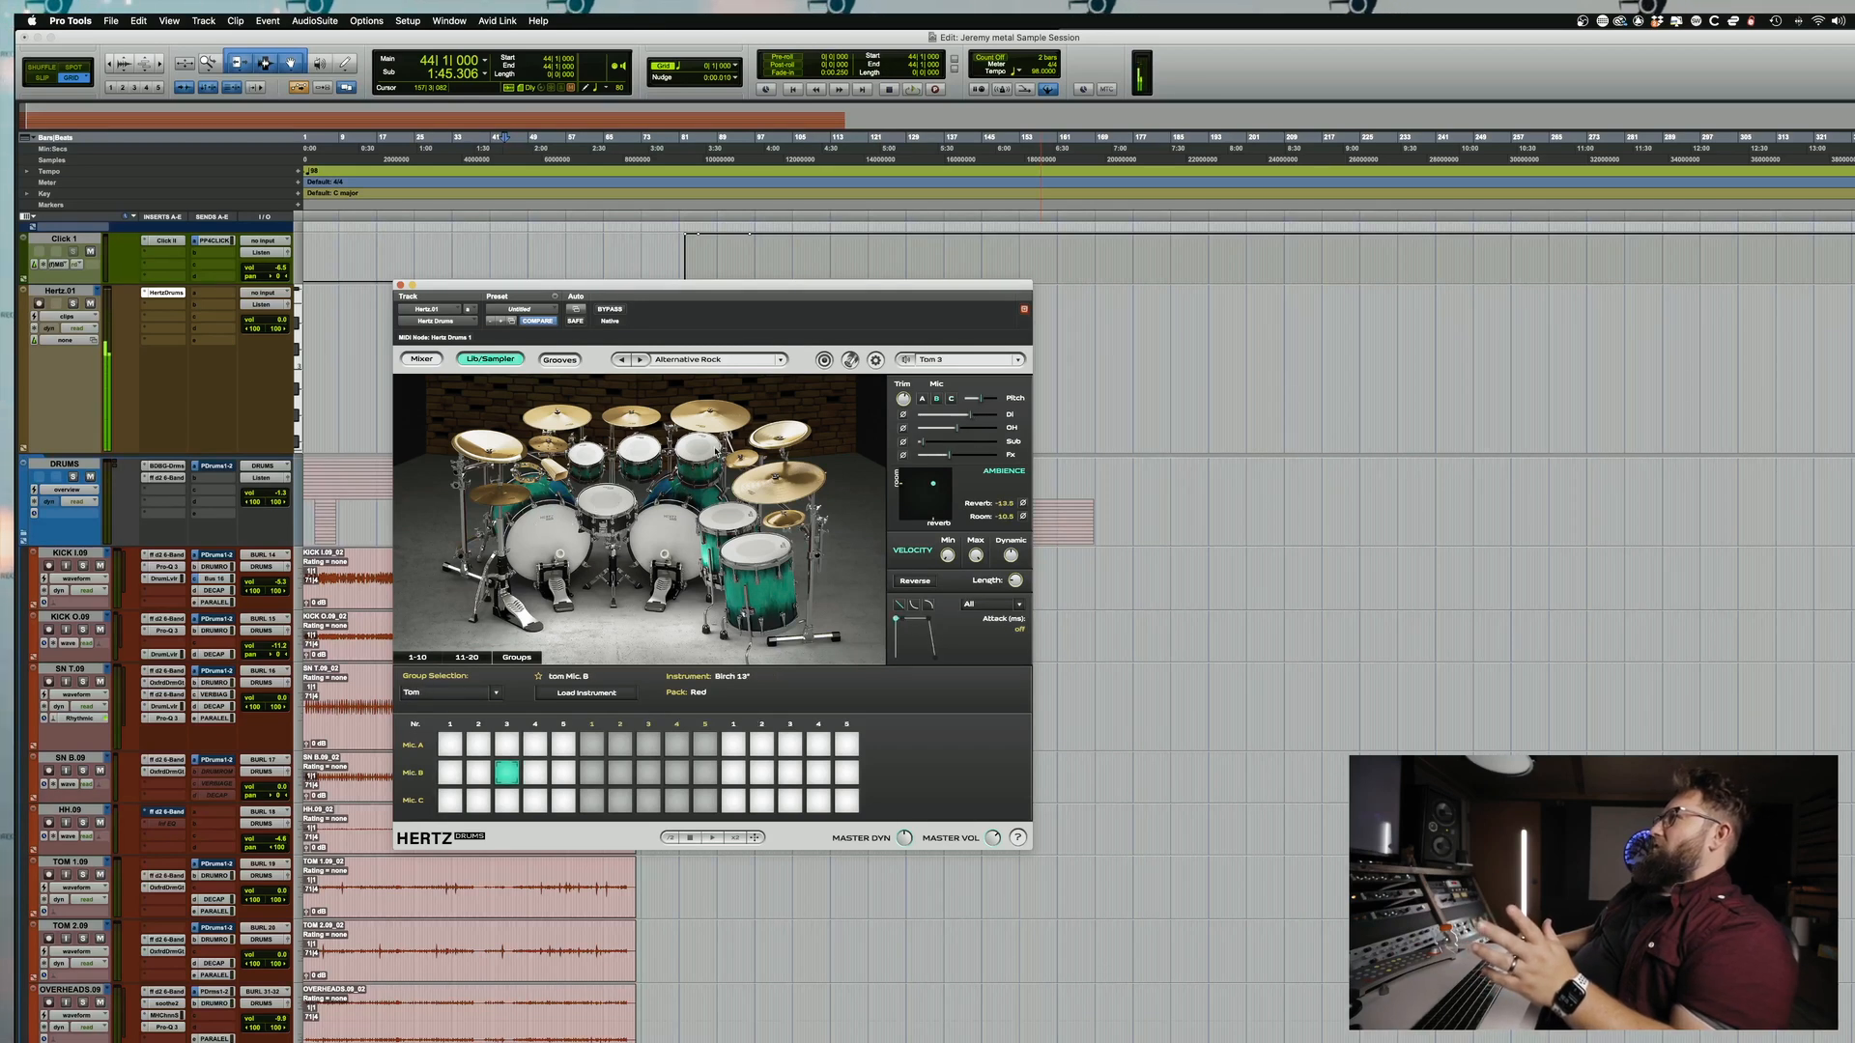
left_click(747, 547)
left_click(747, 547)
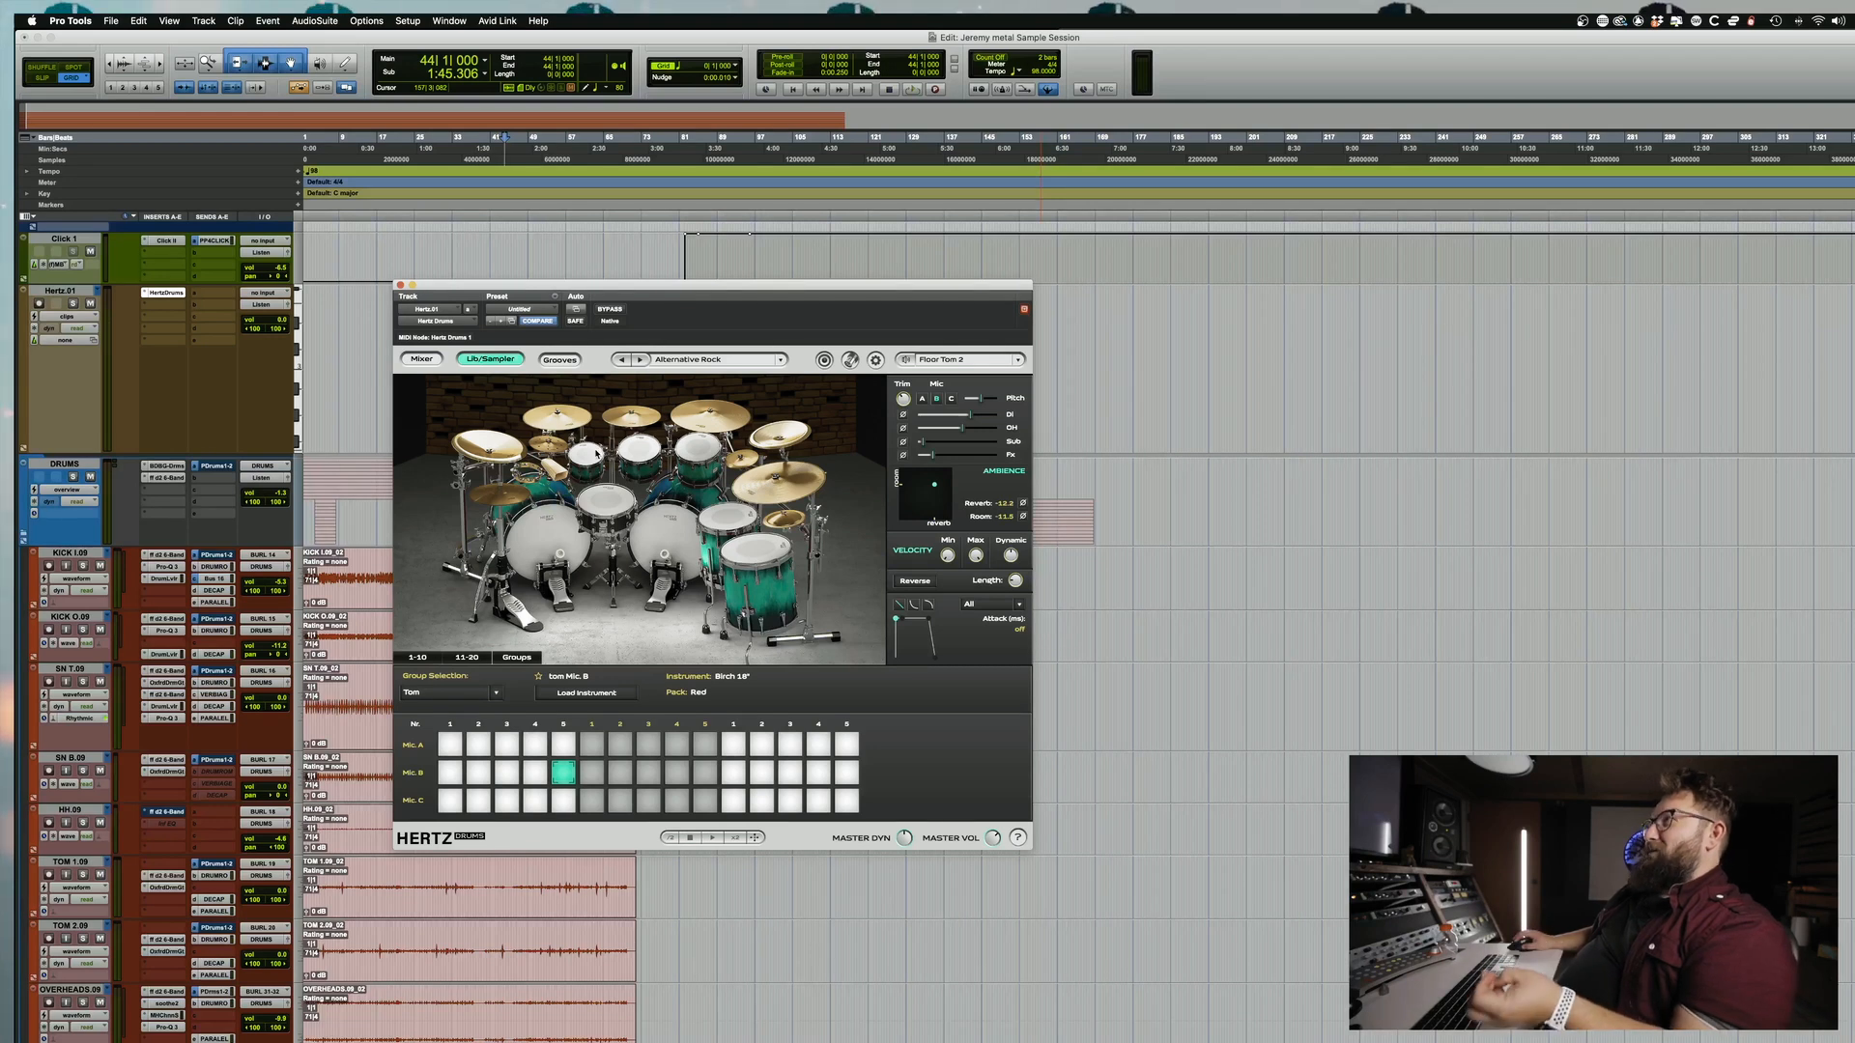
left_click(624, 453)
left_click(640, 454)
left_click(698, 451)
left_click(730, 519)
left_click(777, 550)
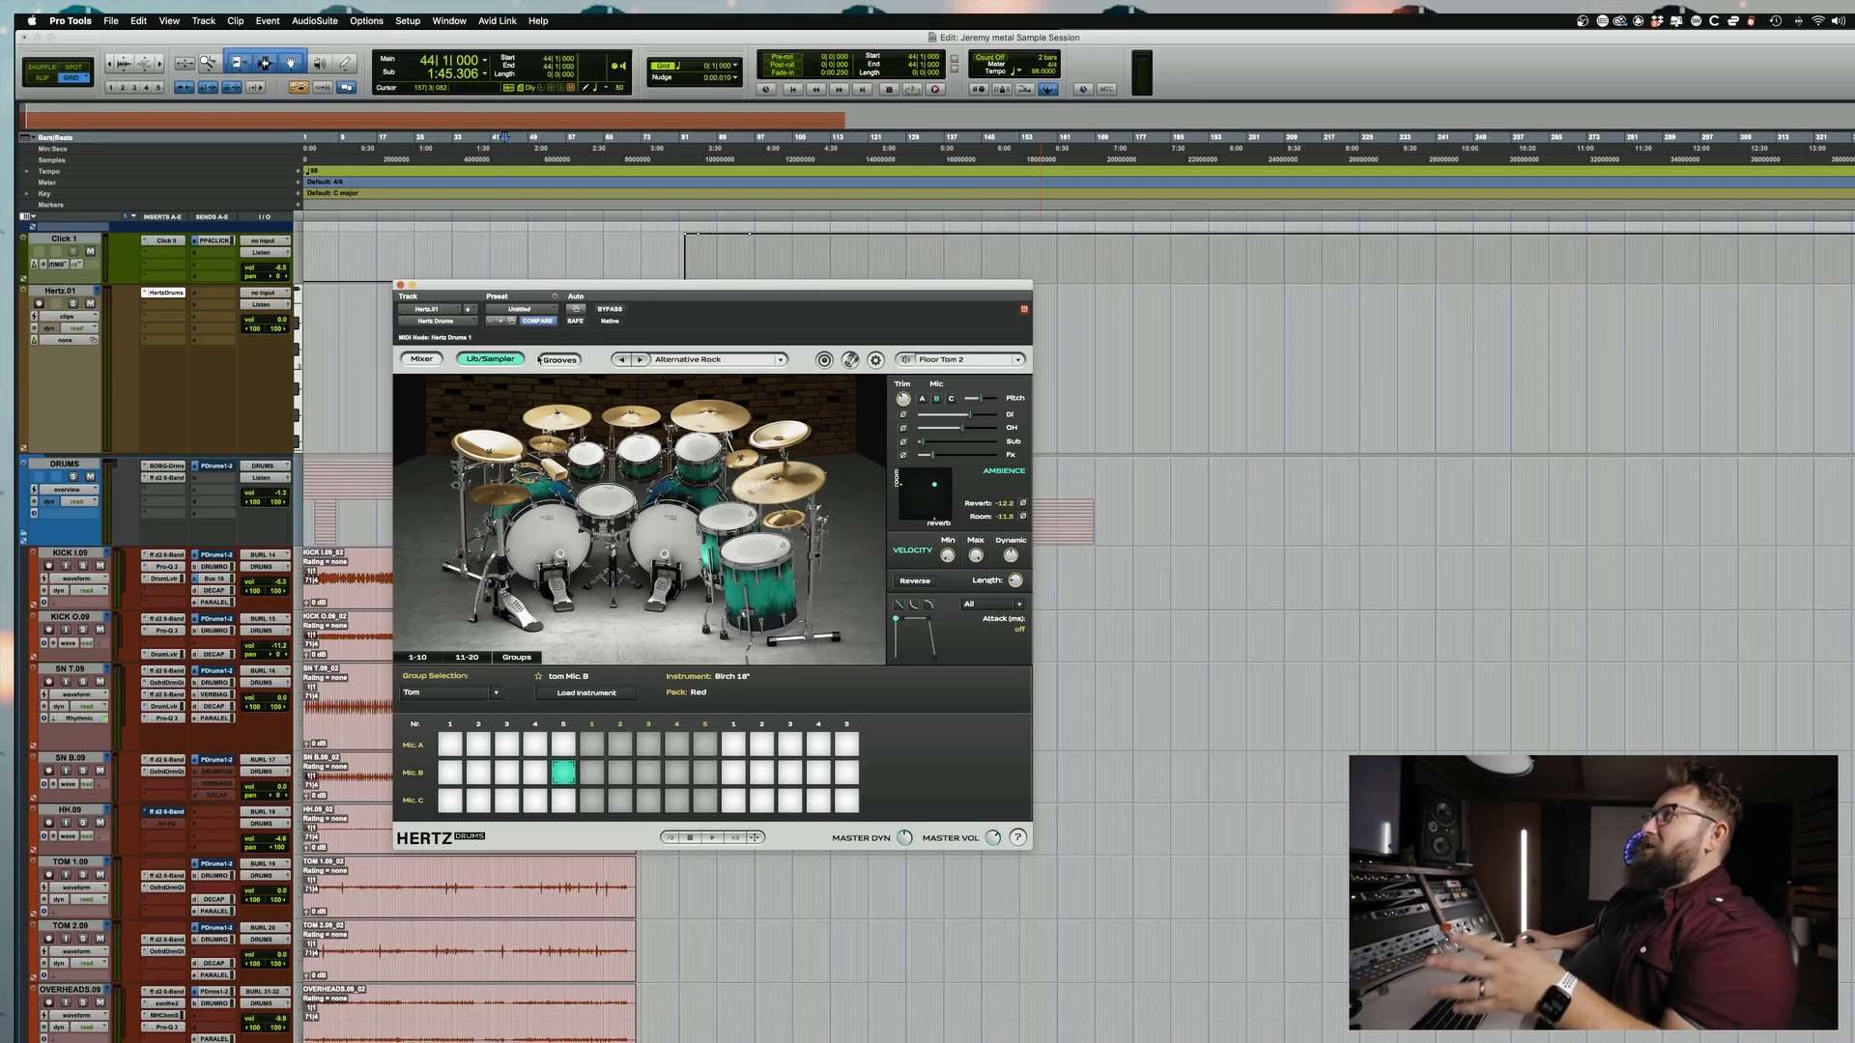
Step: Audition the Alternative Rock kit's china, crashes, splashes, hi-hat and tambourine
left_click(501, 450)
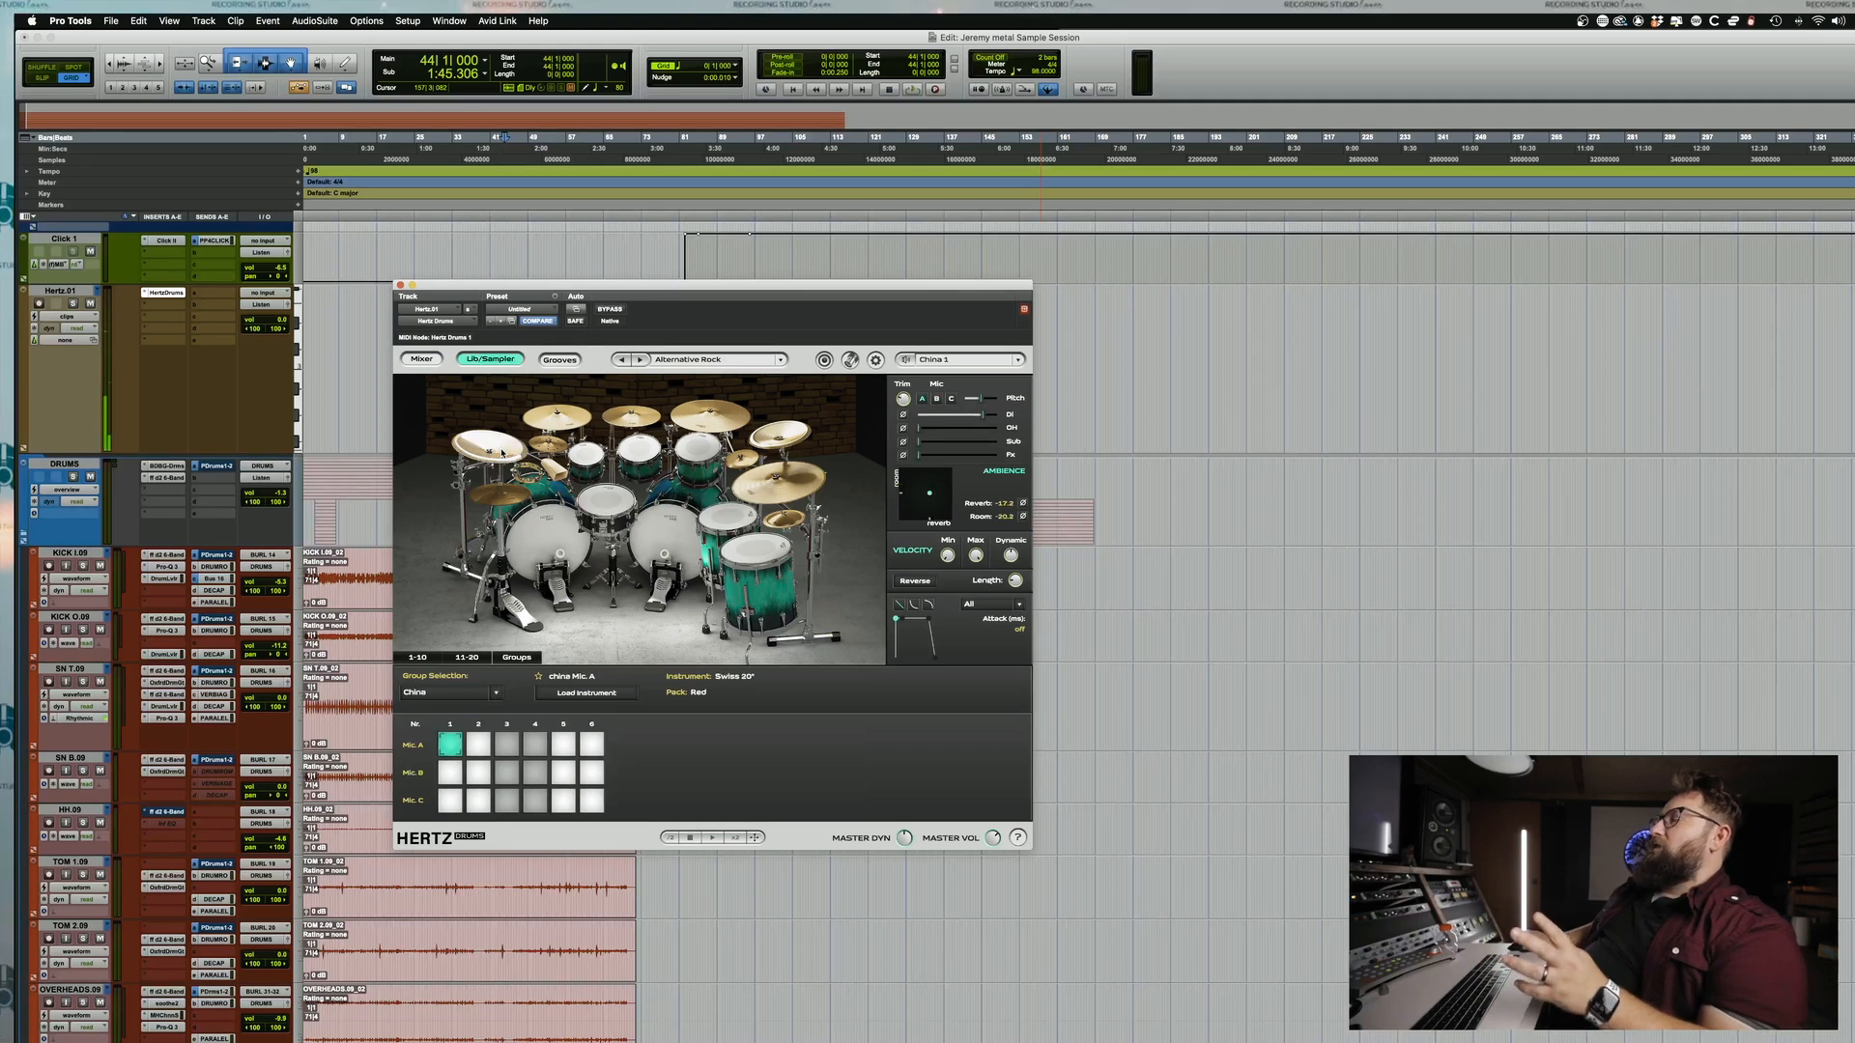
left_click(549, 422)
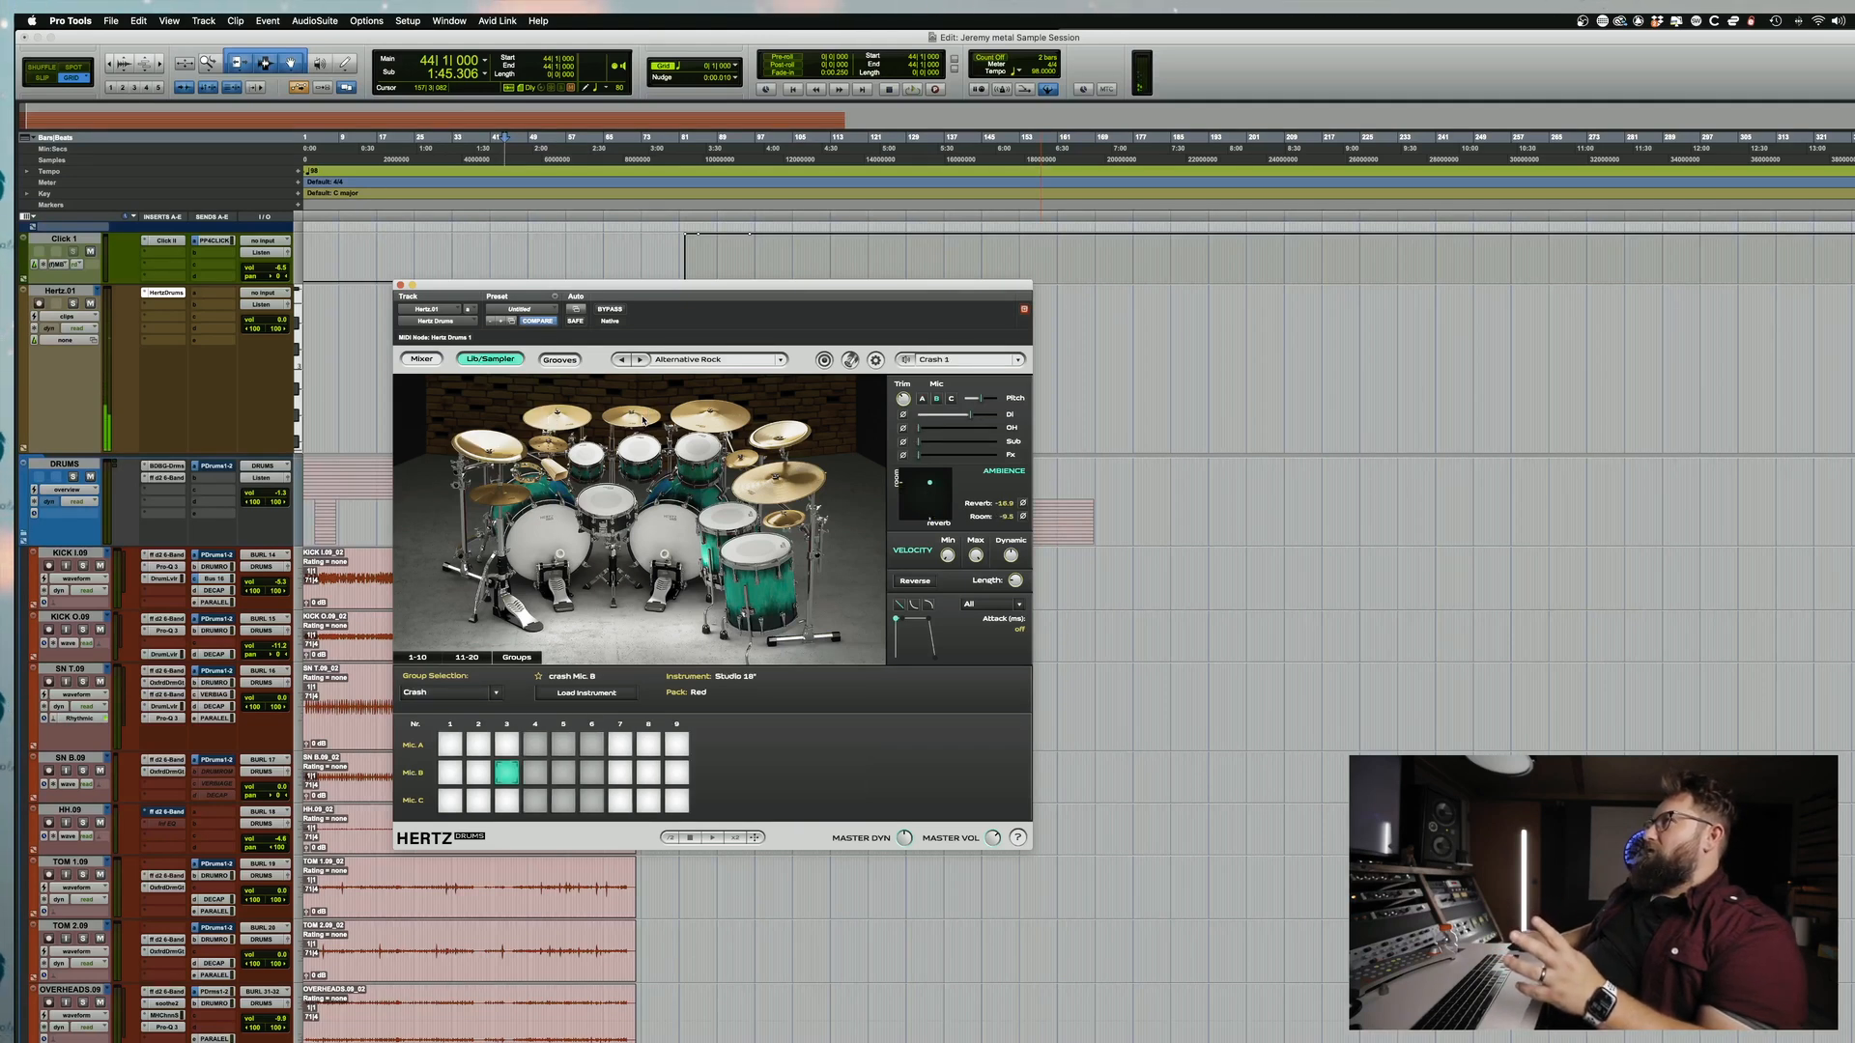
left_click(707, 405)
left_click(763, 437)
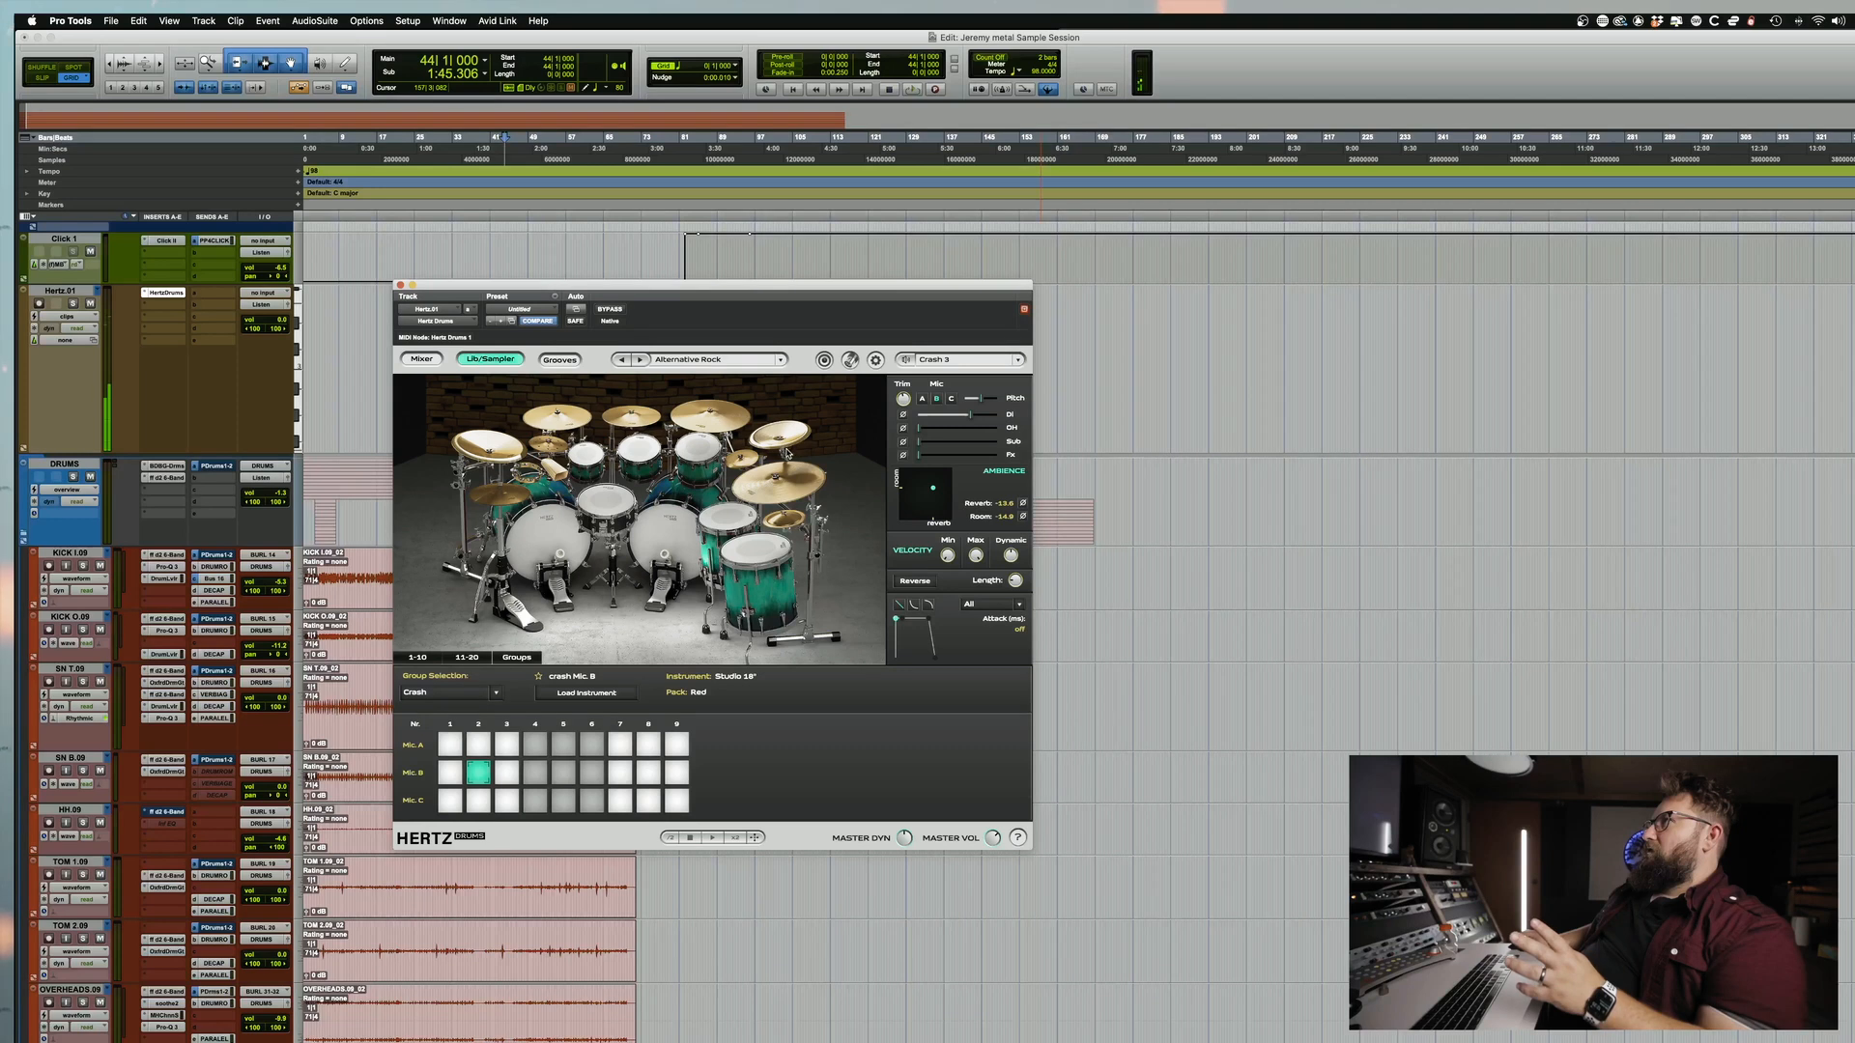
left_click(751, 464)
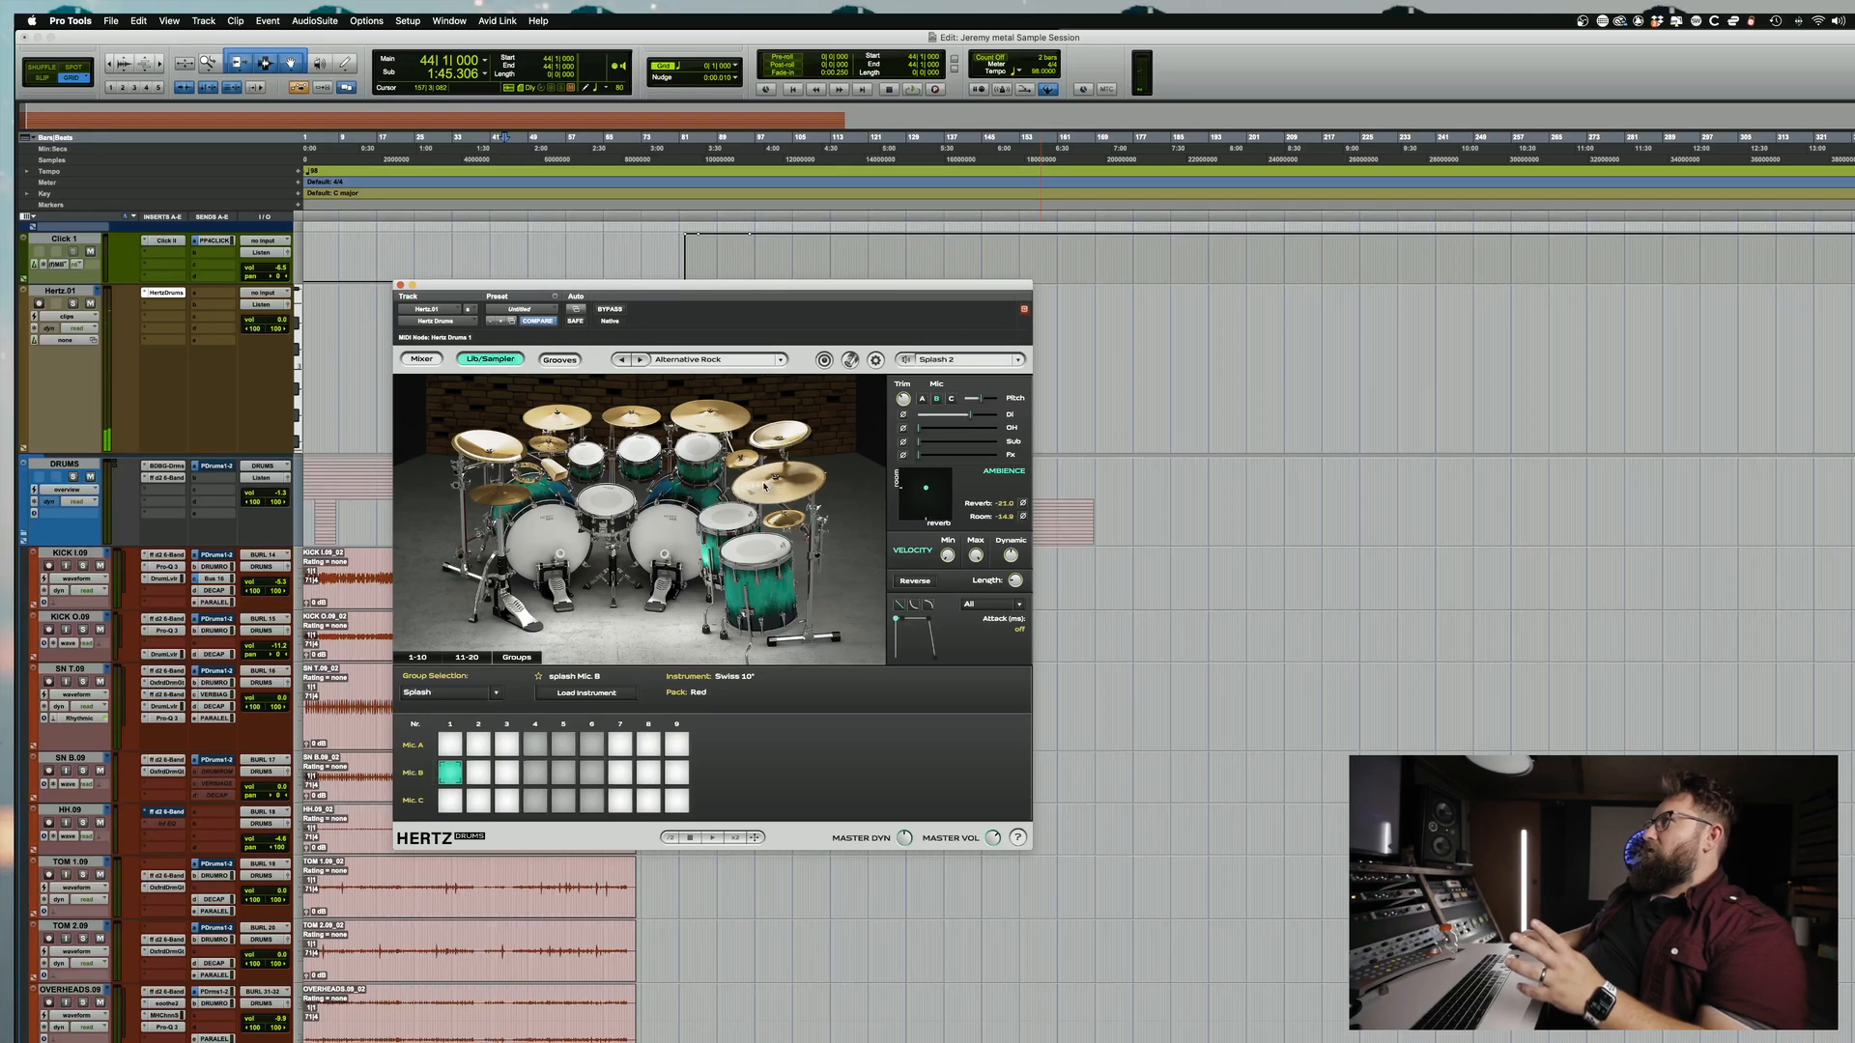
left_click(521, 512)
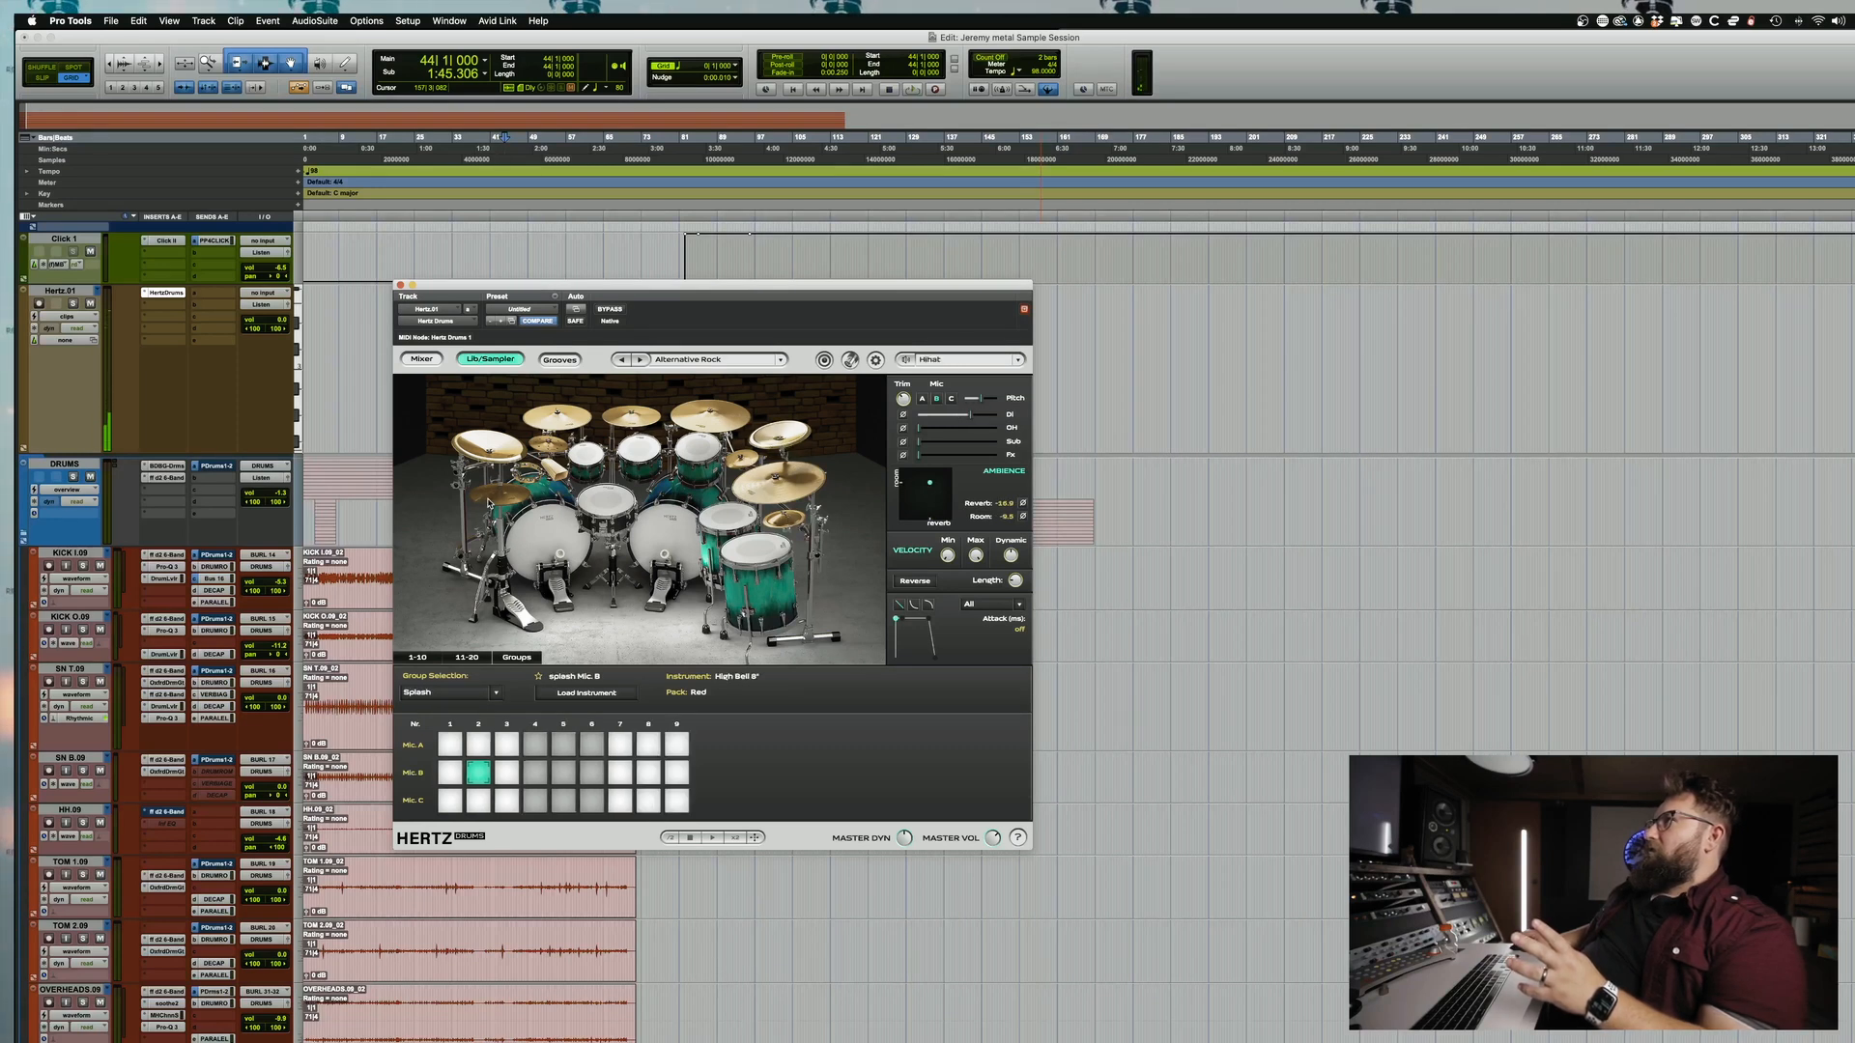
left_click(555, 471)
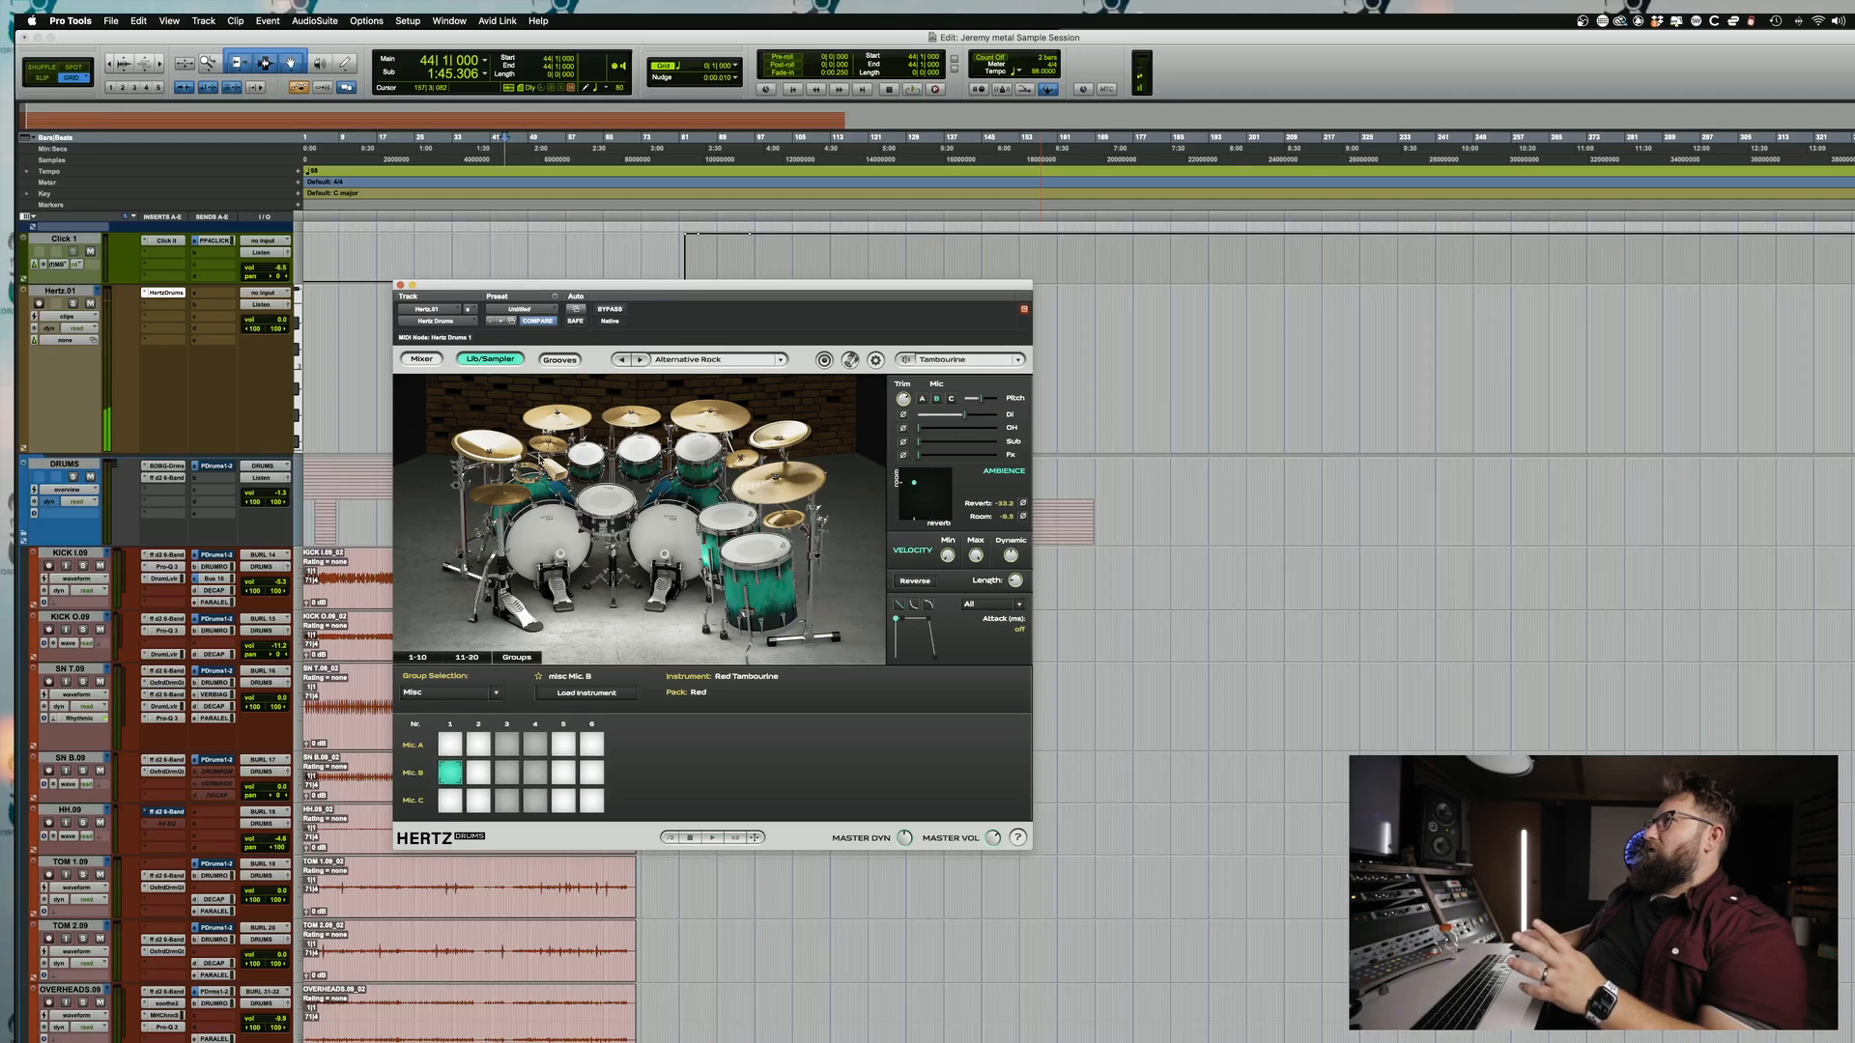
left_click(543, 451)
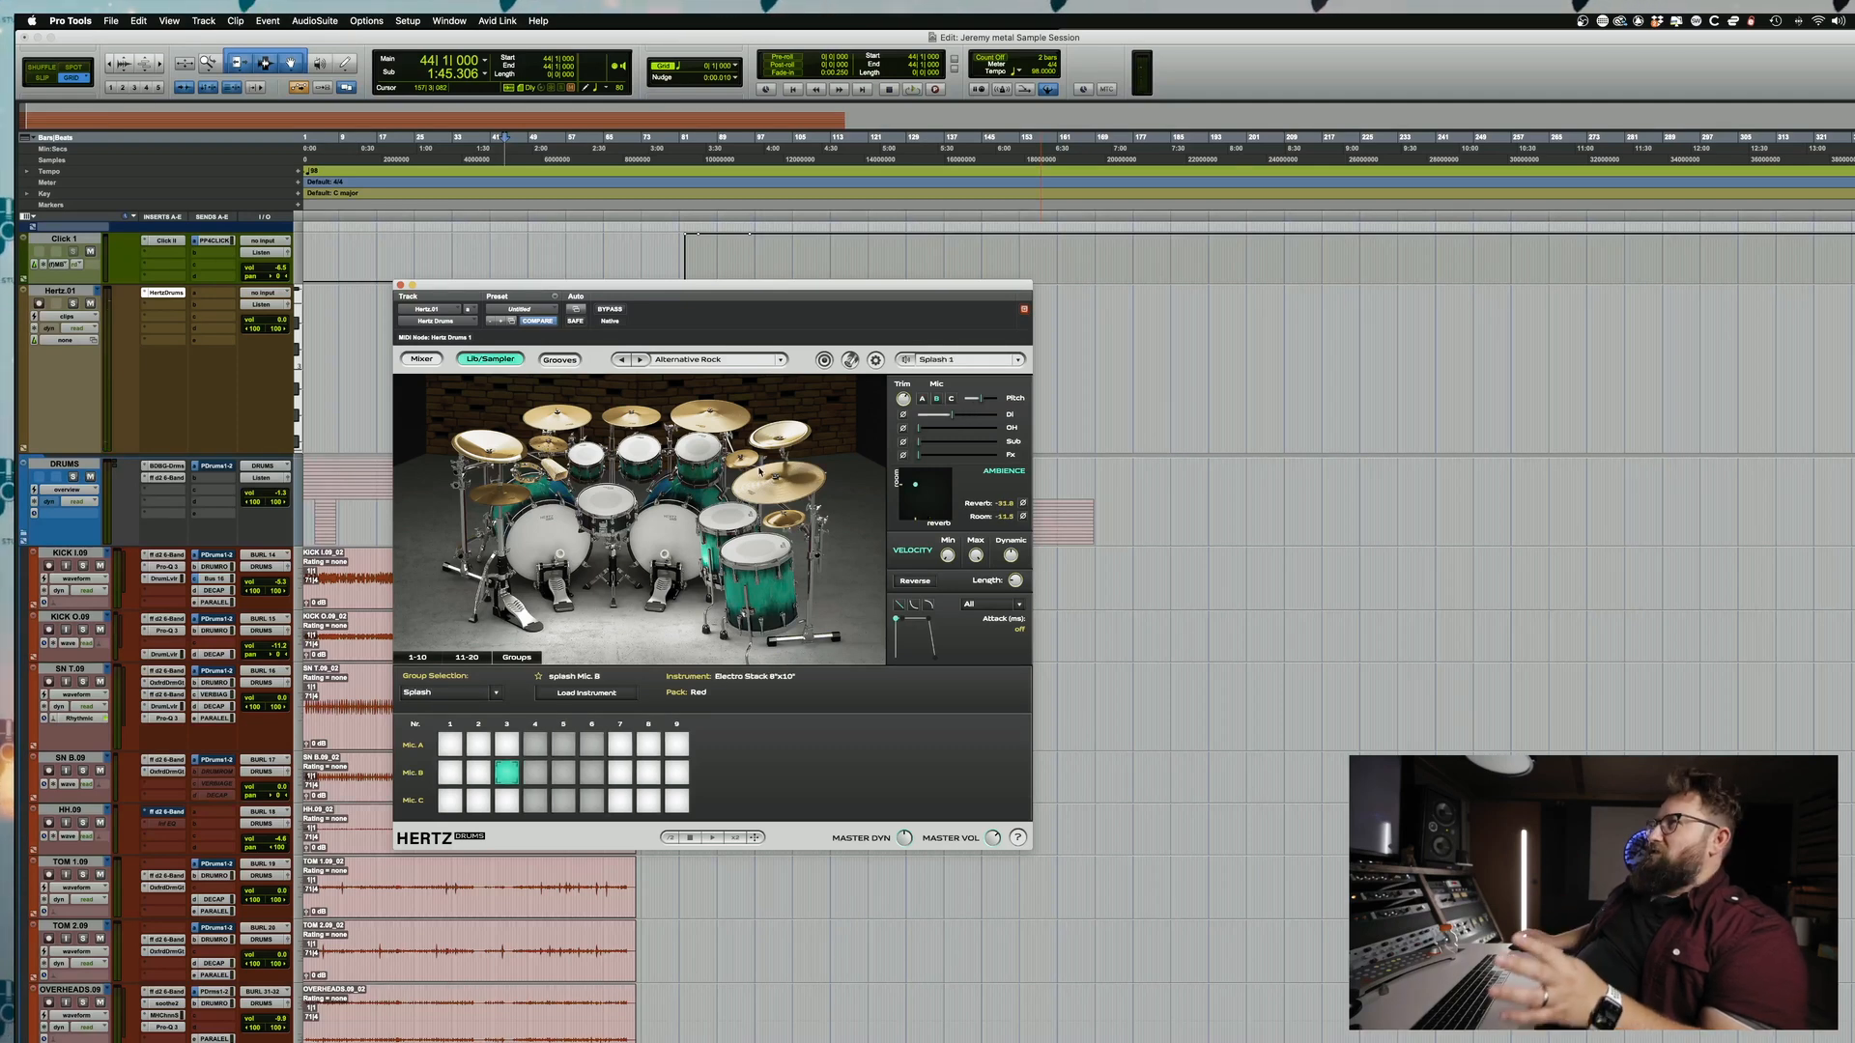
left_click(787, 527)
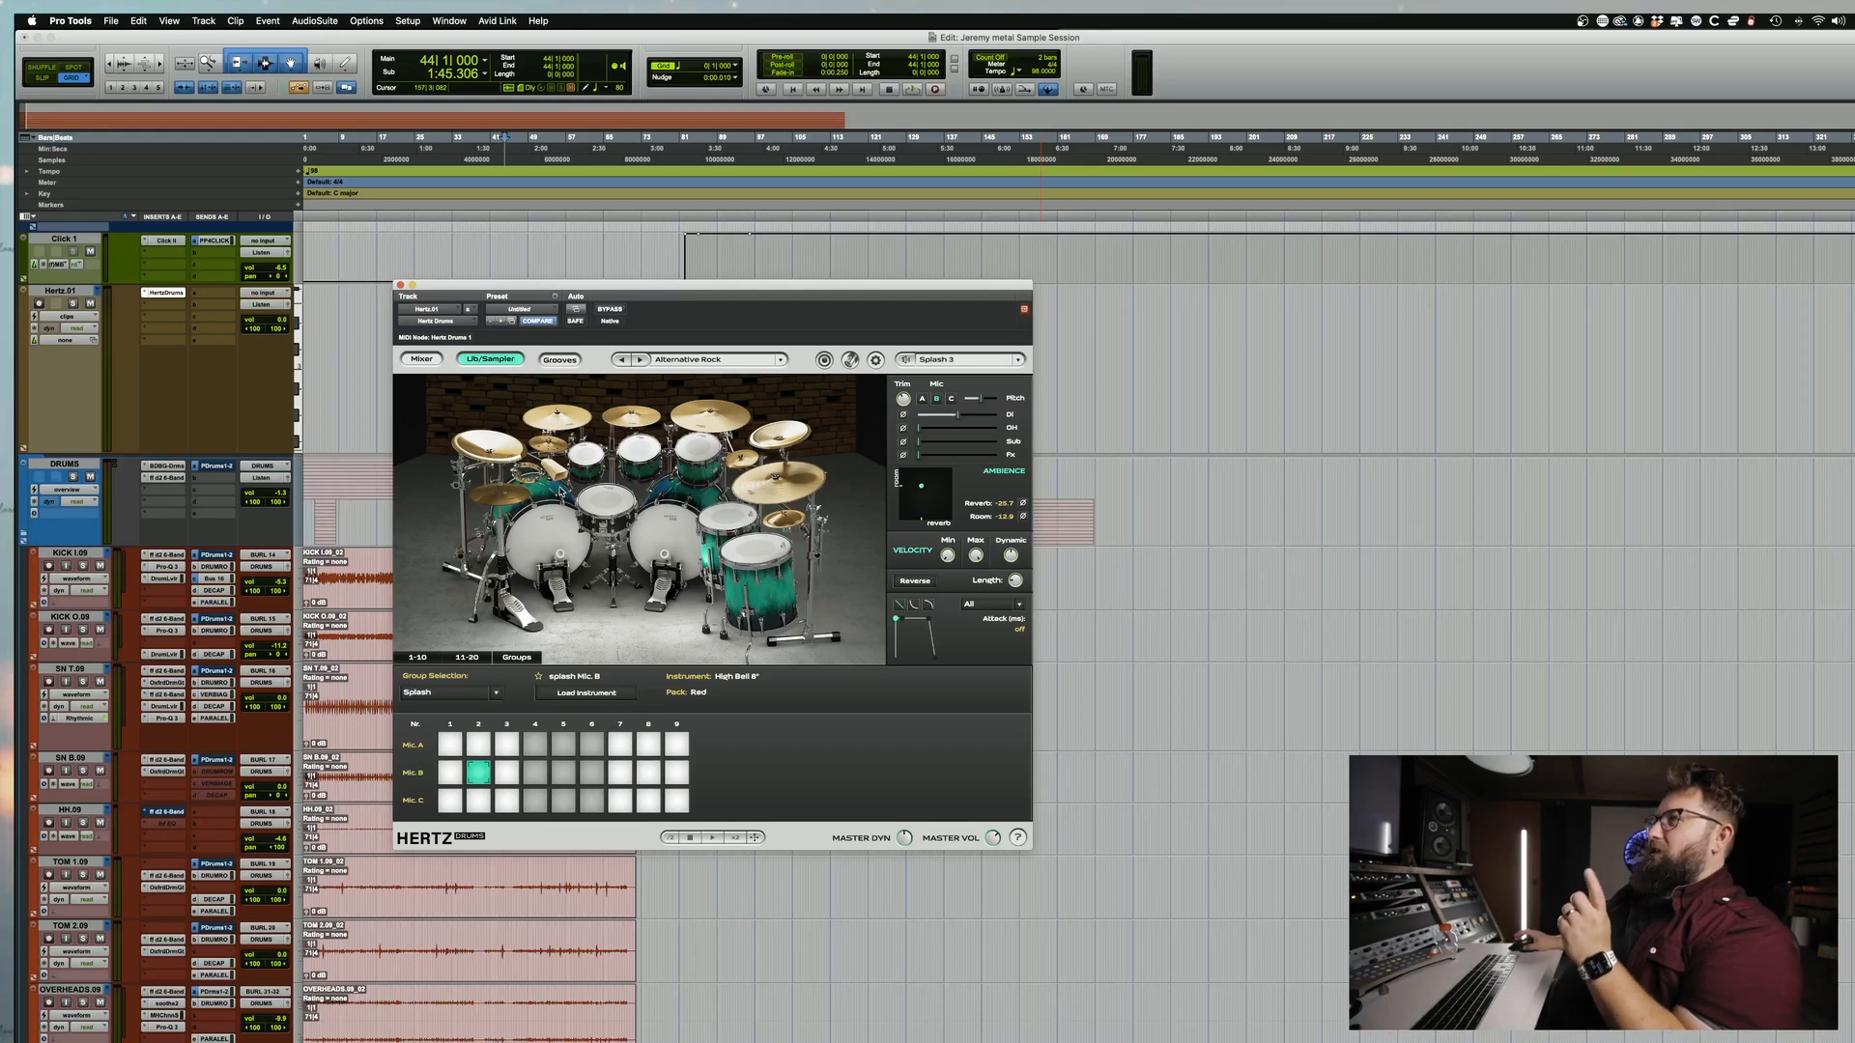
Step: Select the left kick drum and audition library sample 1 through its Mic C, Mic B and Mic A variants
left_click(552, 549)
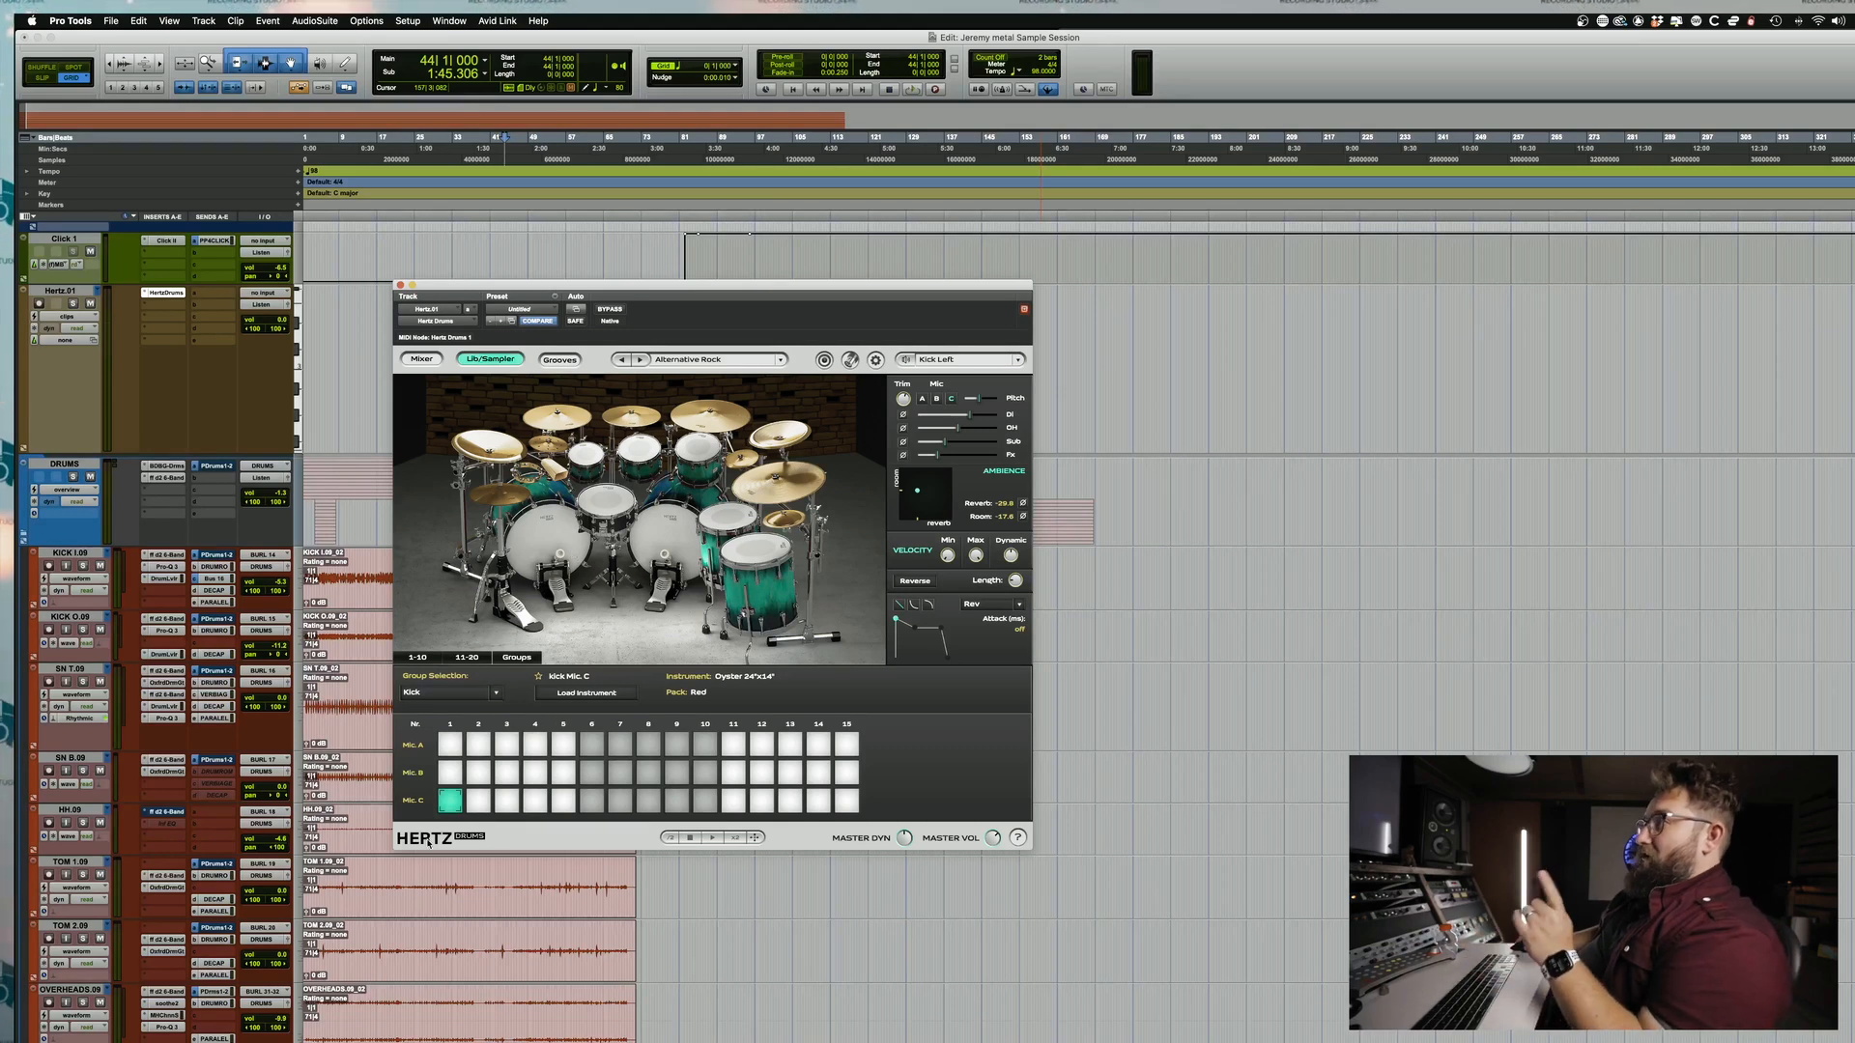
left_click(479, 801)
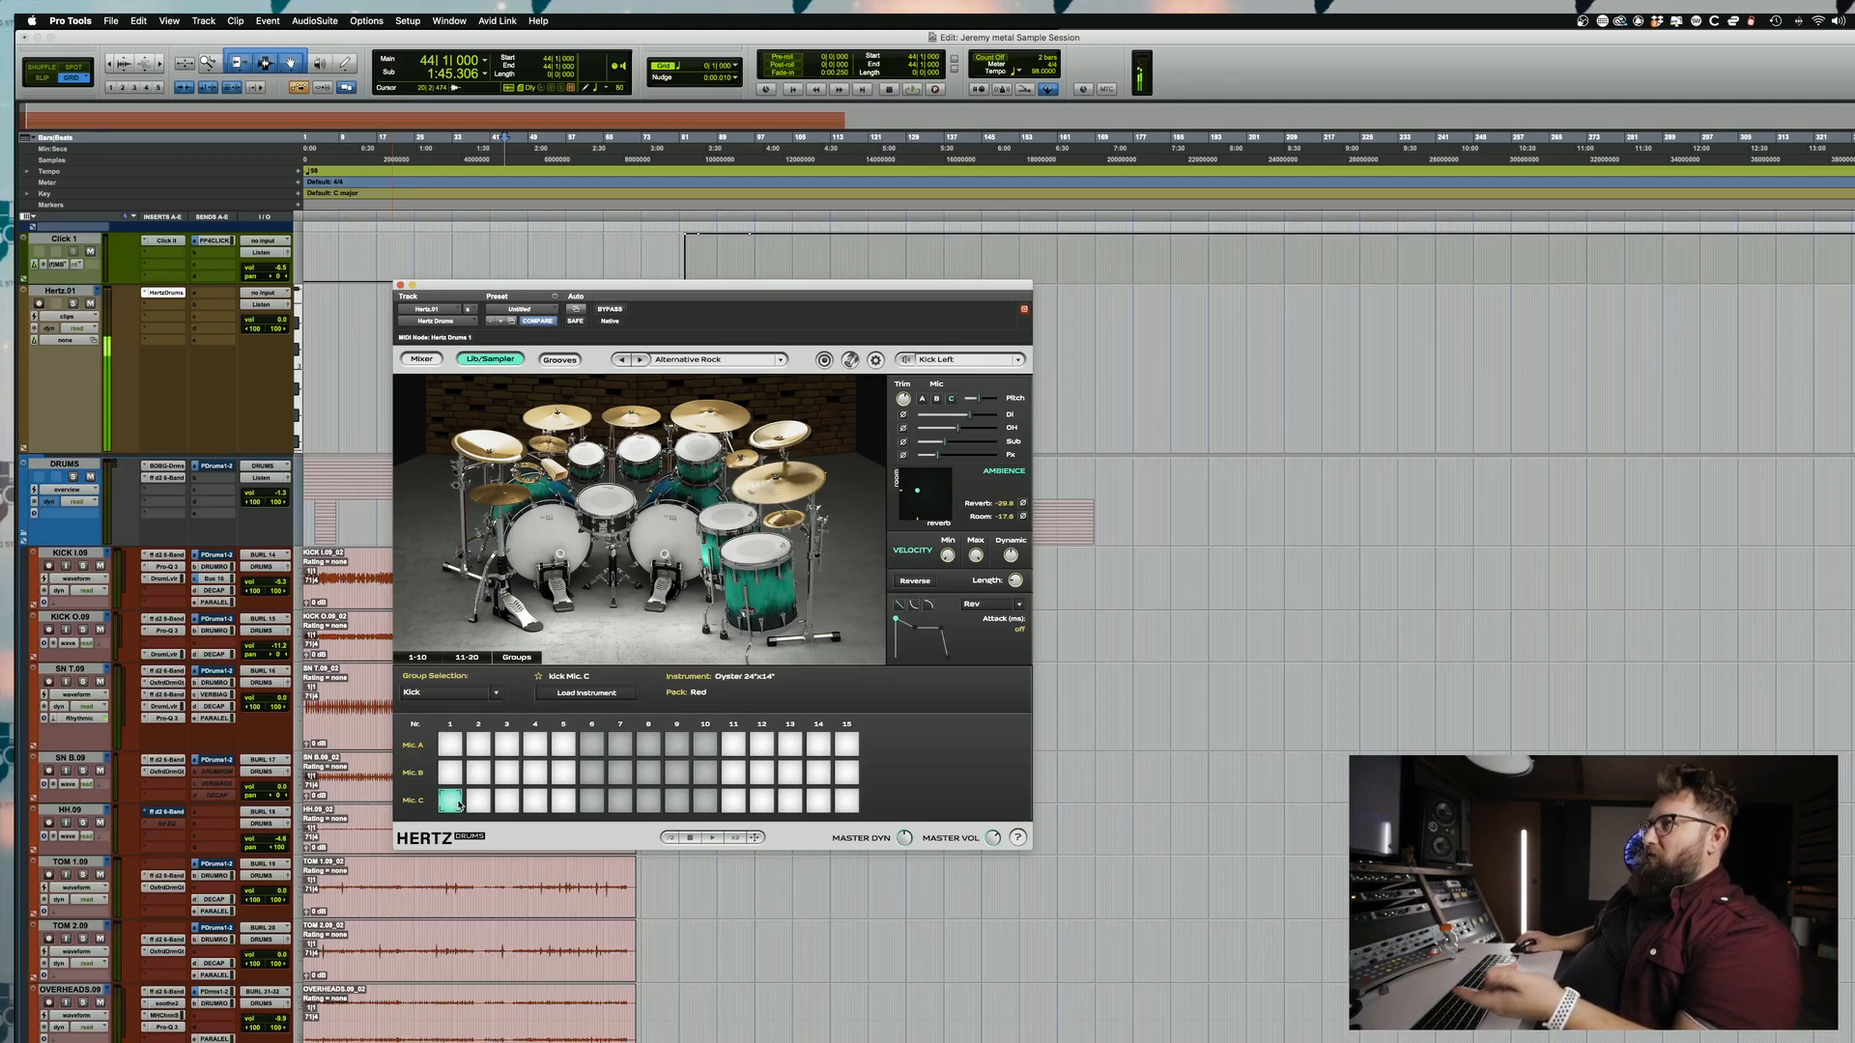
left_click(447, 773)
left_click(445, 747)
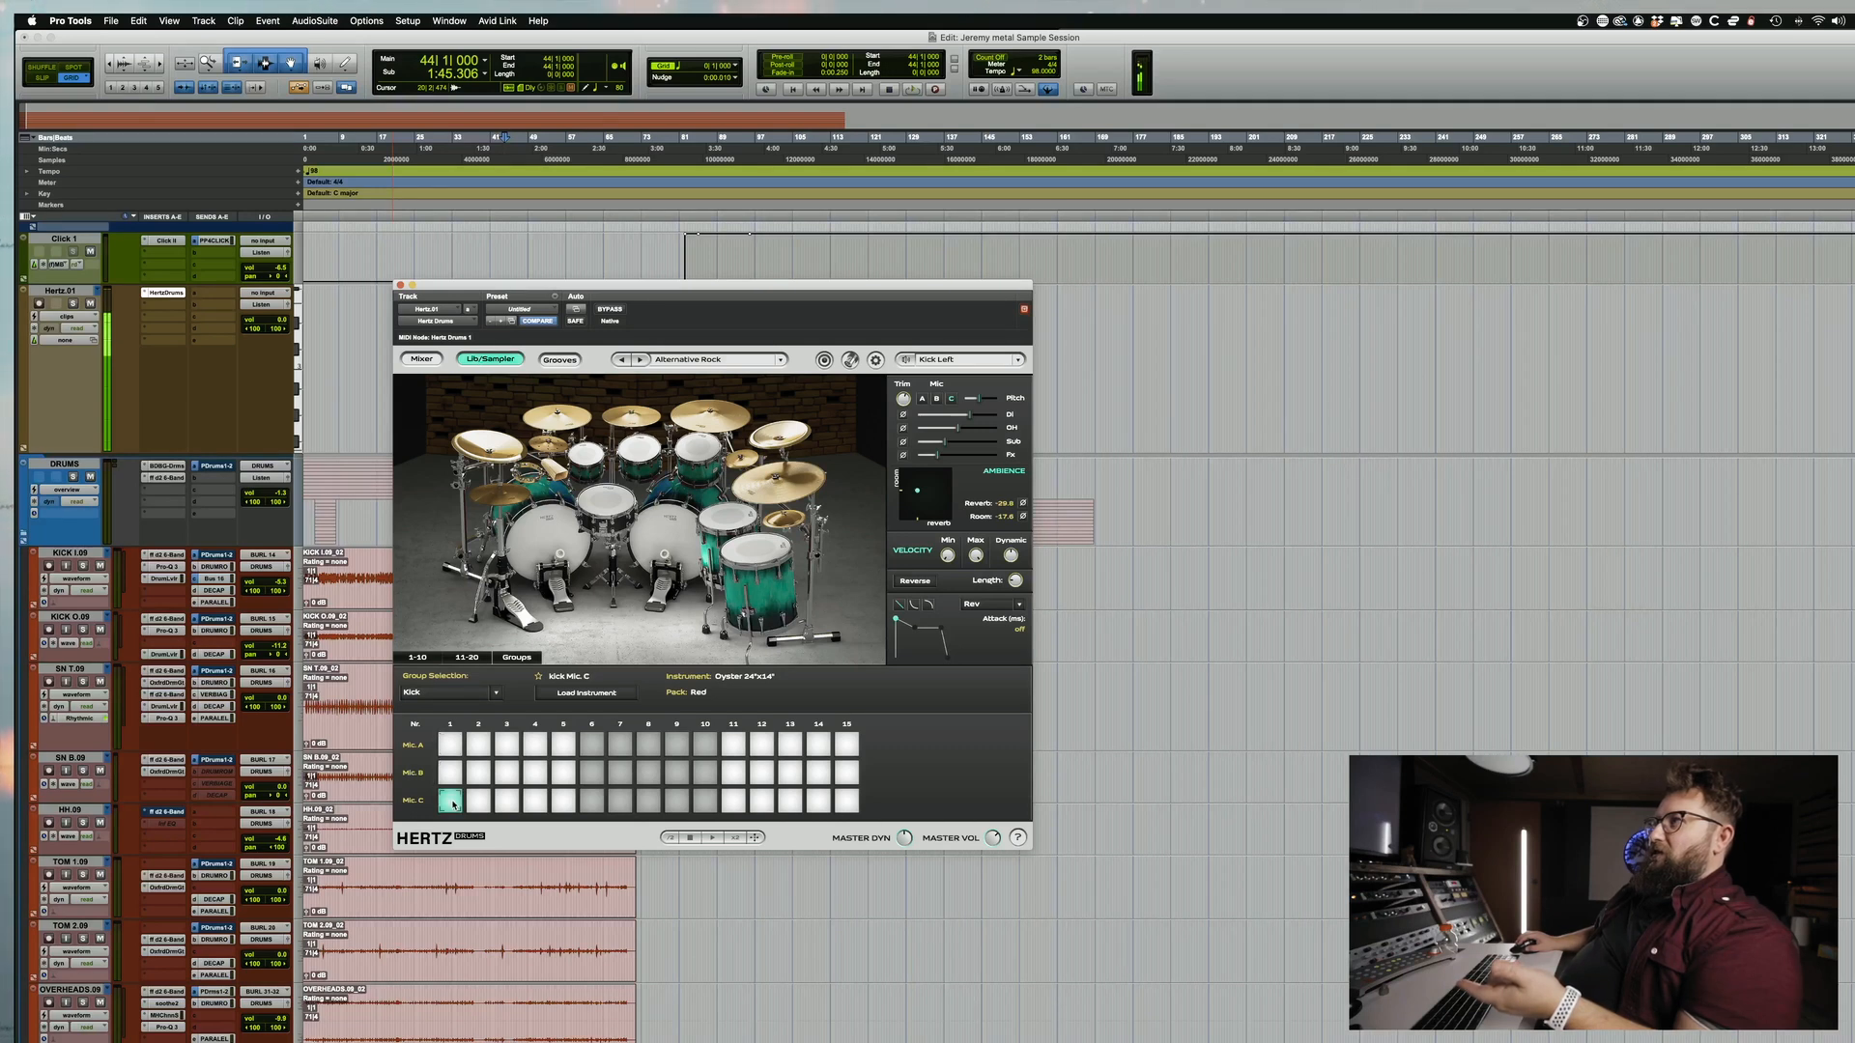
left_click(443, 745)
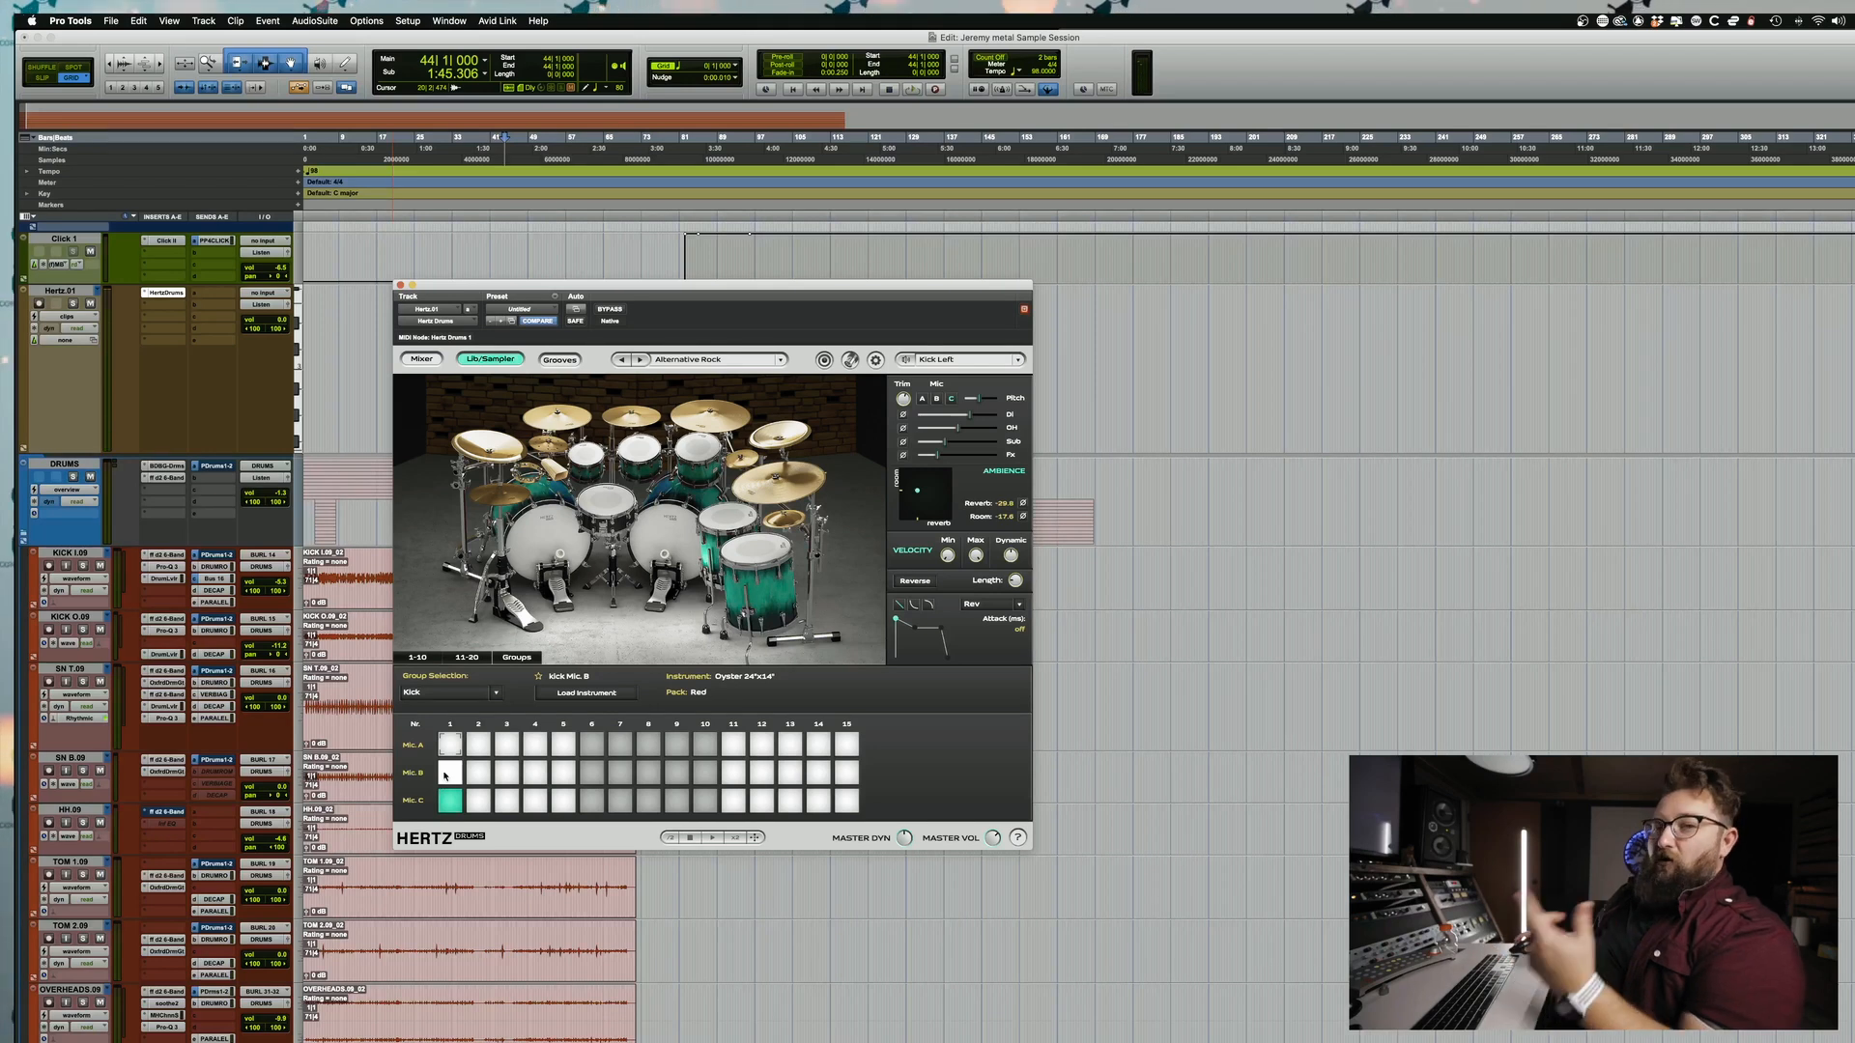
Step: Audition kick sample 15 from the White pack through Mic C, Mic B and Mic A, and load its Mic A variant on the left kick
left_click(853, 808)
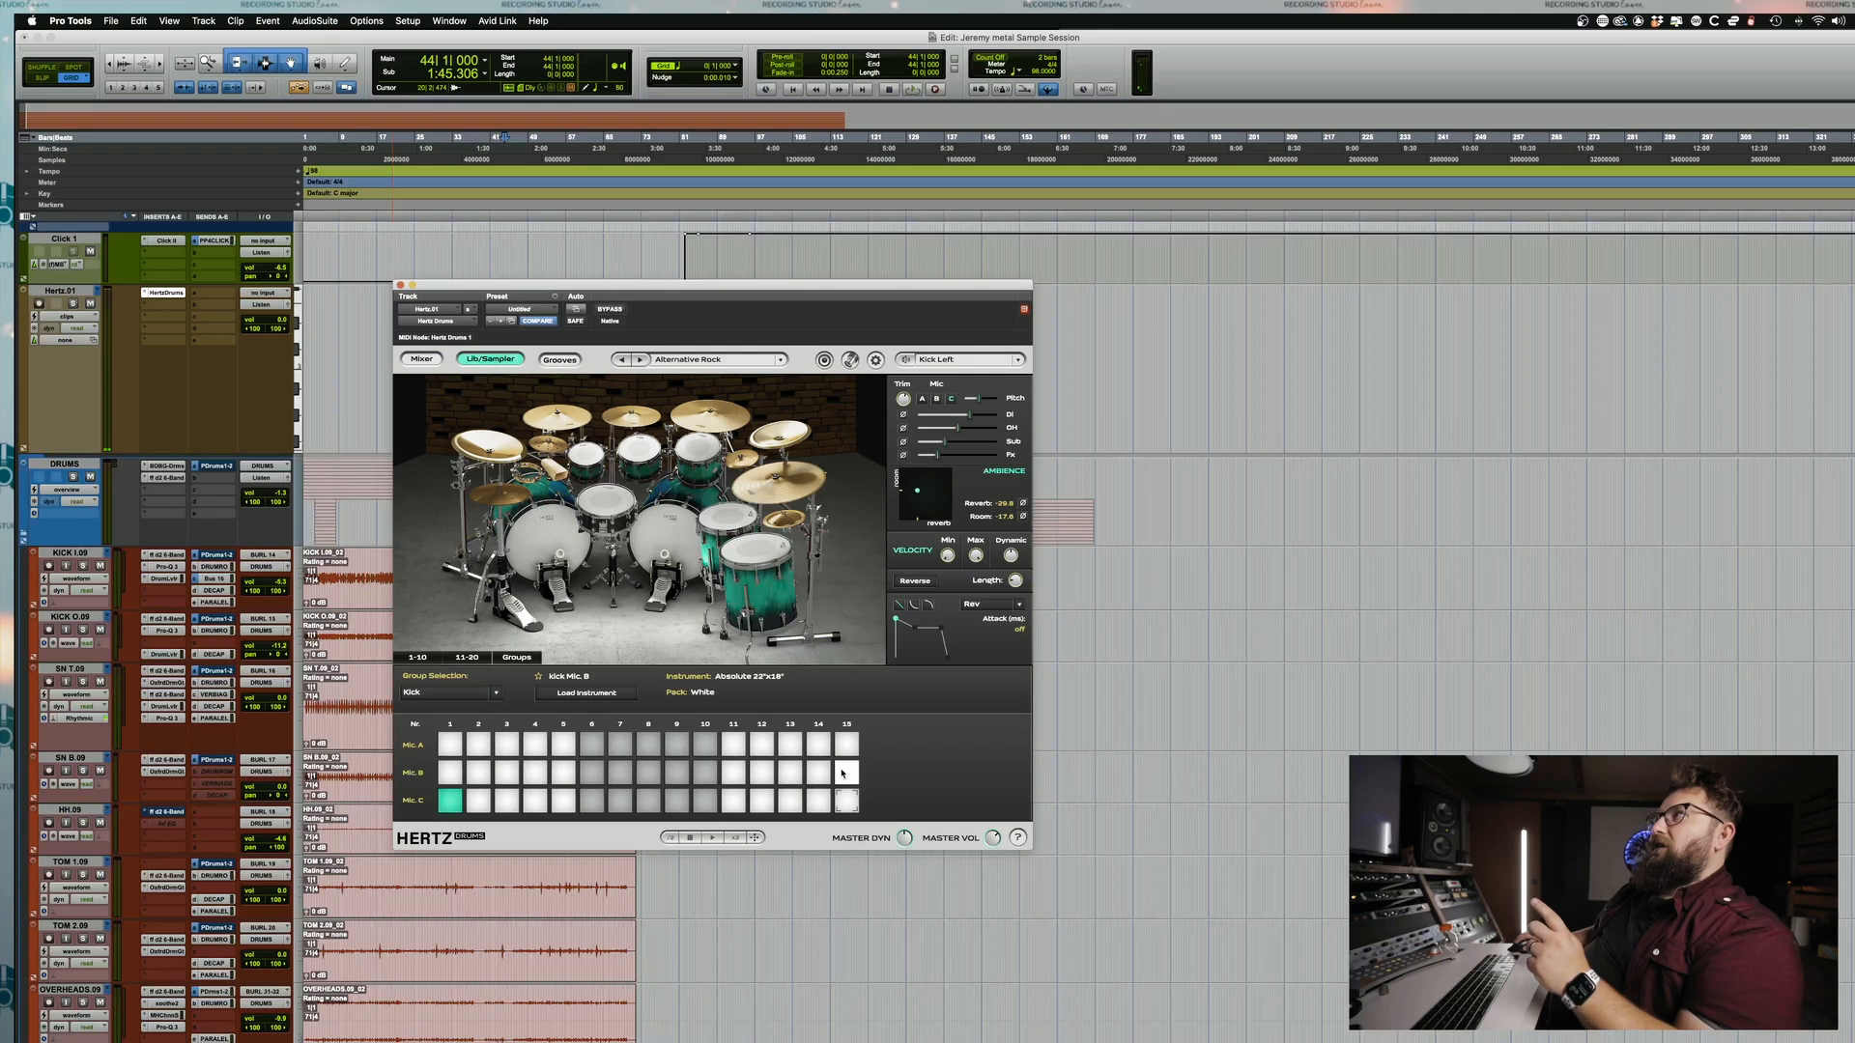
left_click(846, 772)
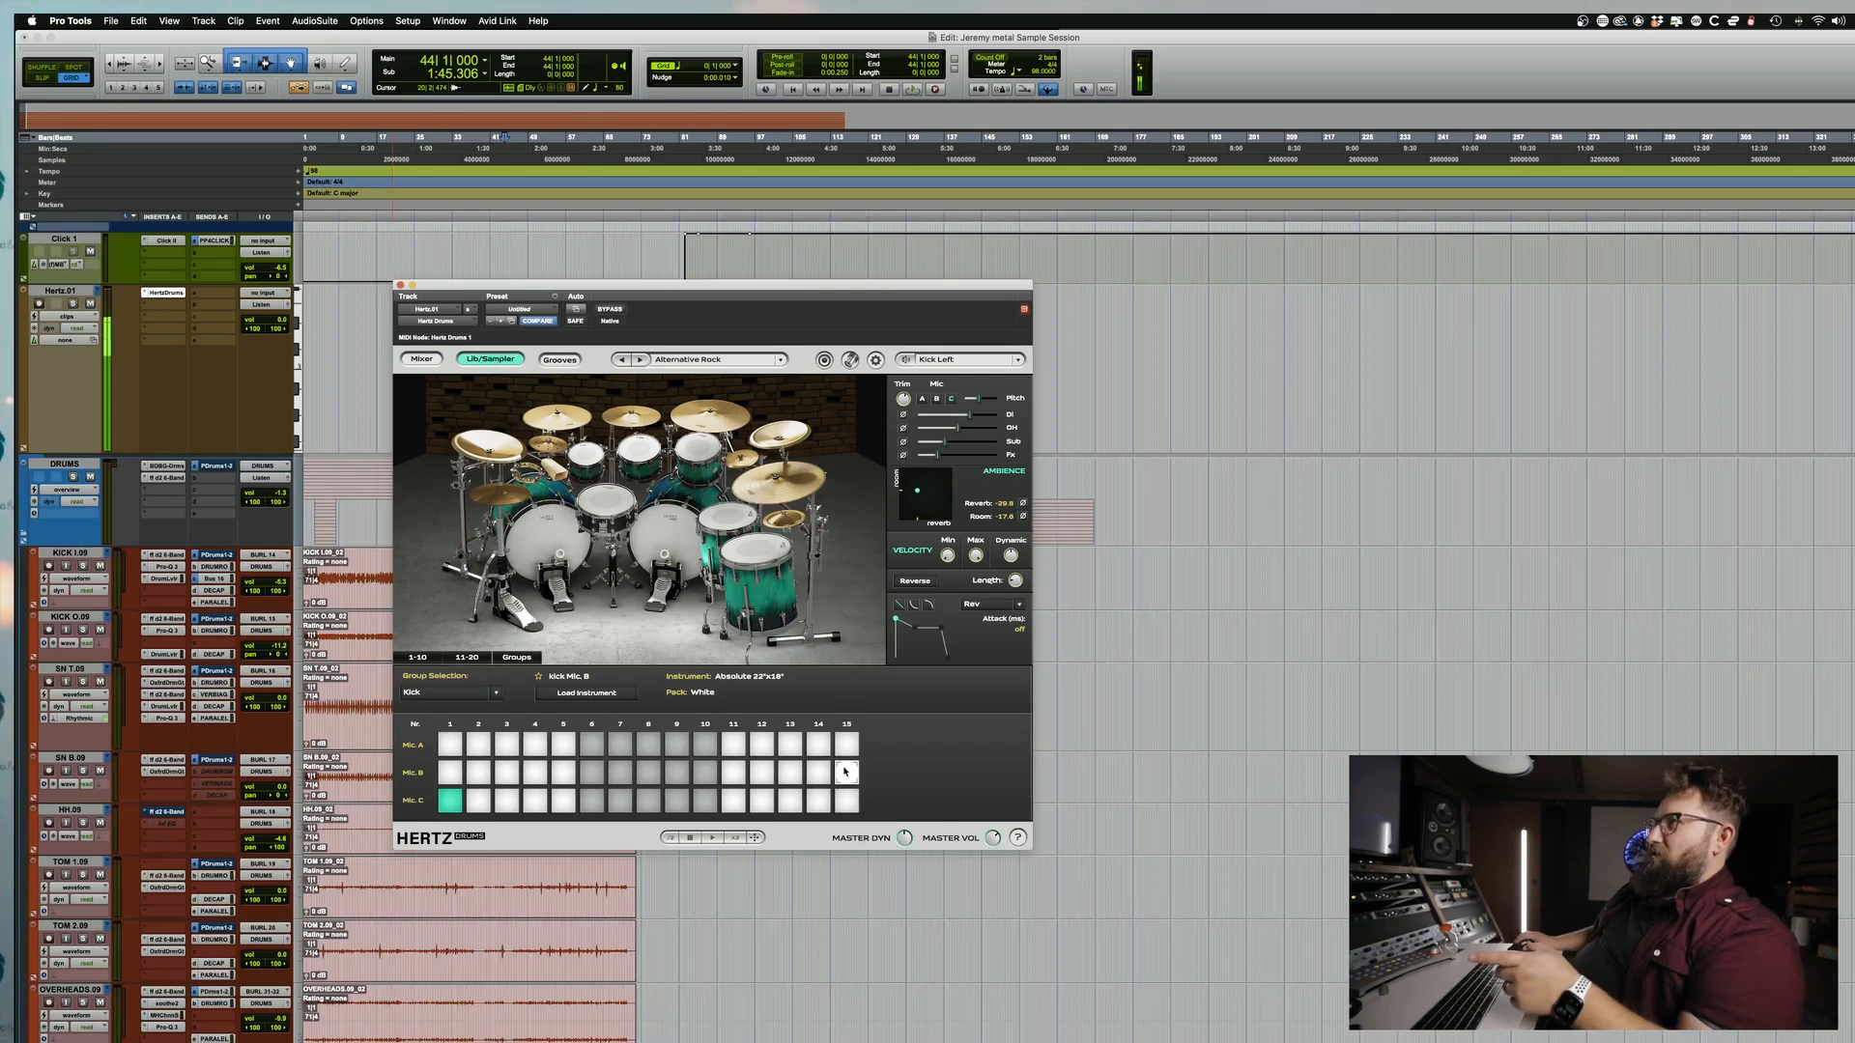
left_click(846, 764)
left_click(828, 751)
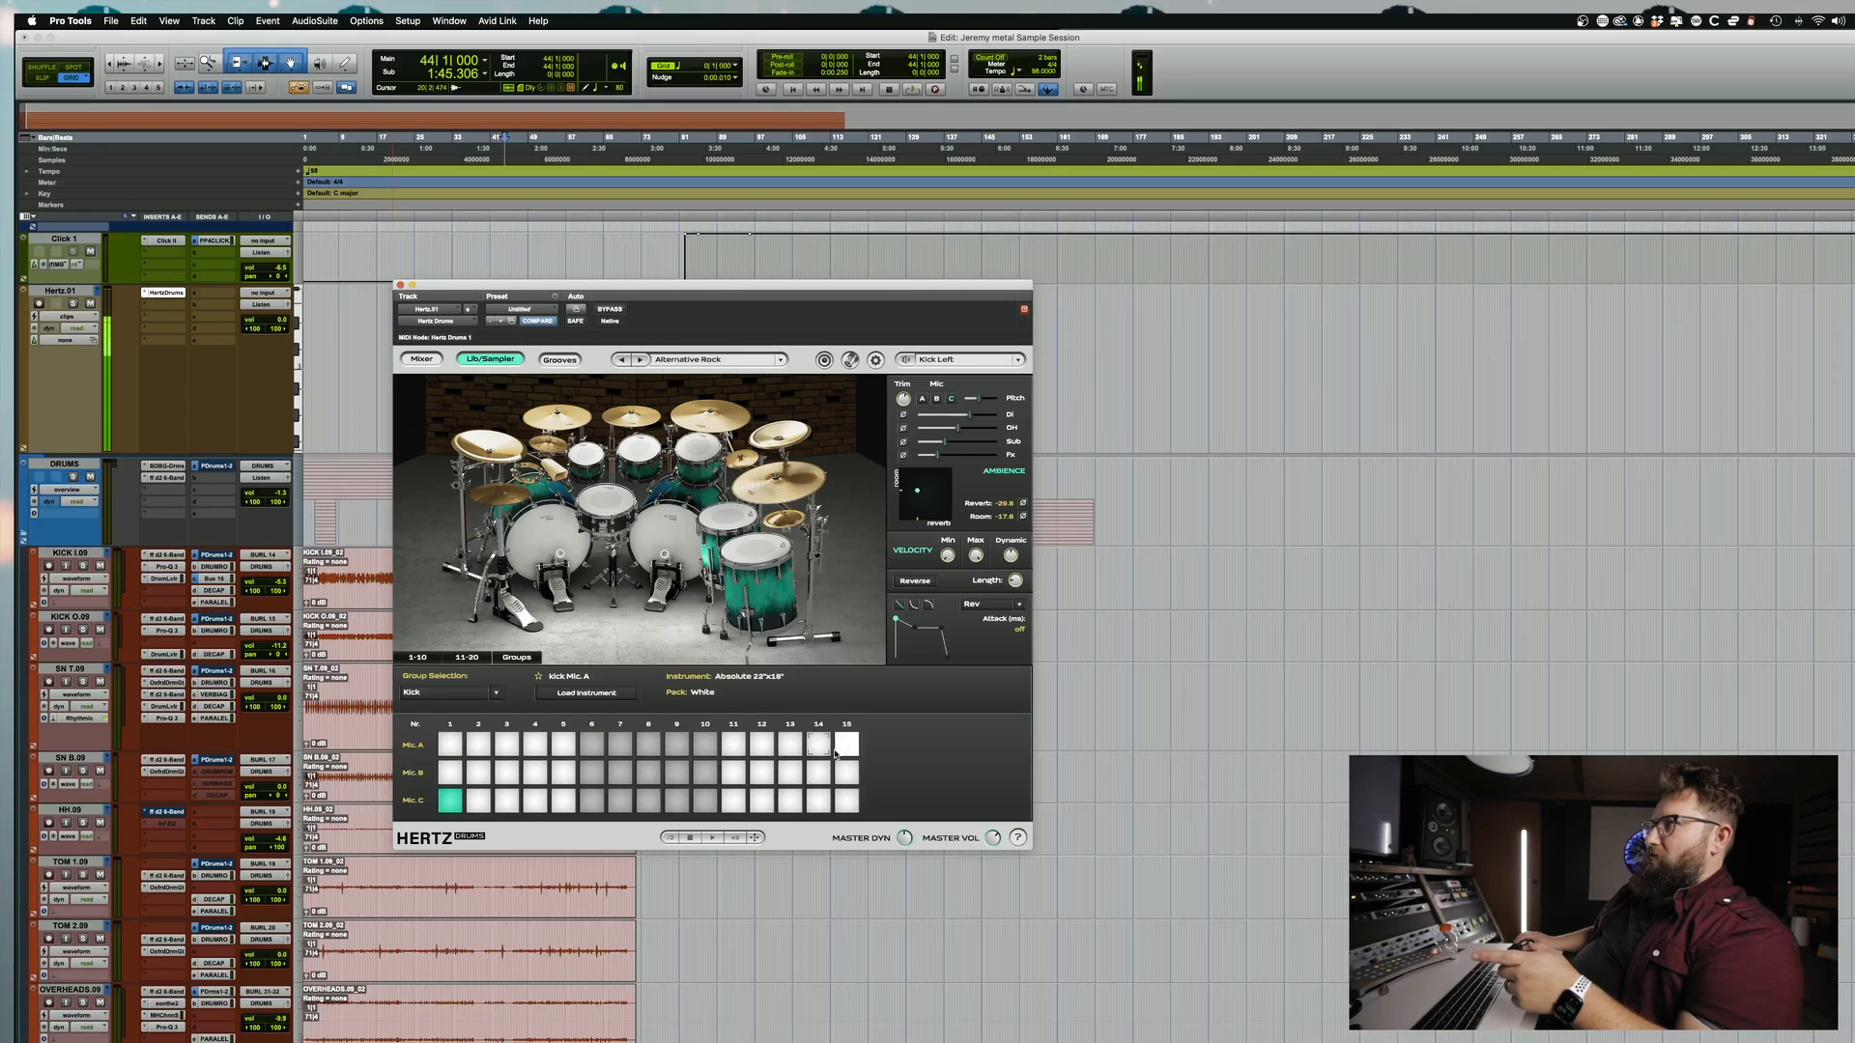
left_click(842, 749)
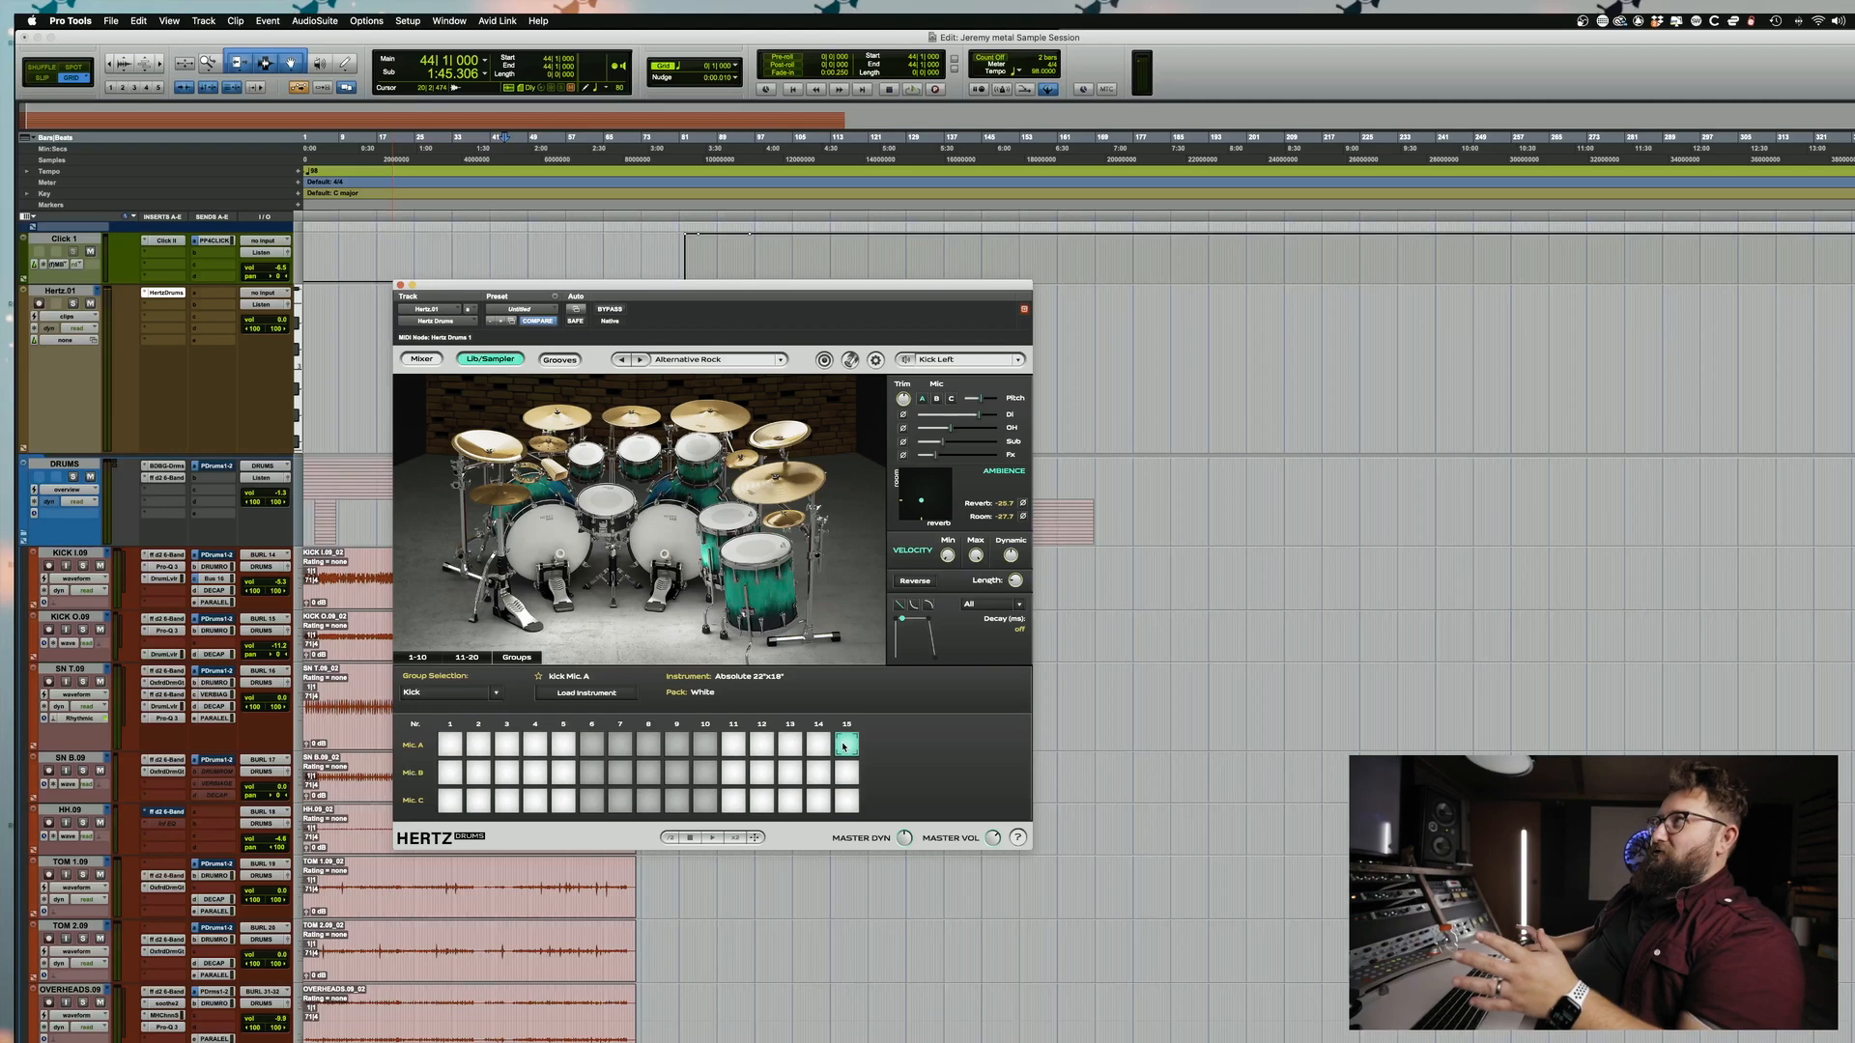
Step: Switch to the snare and audition library samples 1 to 3 through their Mic B and Mic C variants
left_click(450, 772)
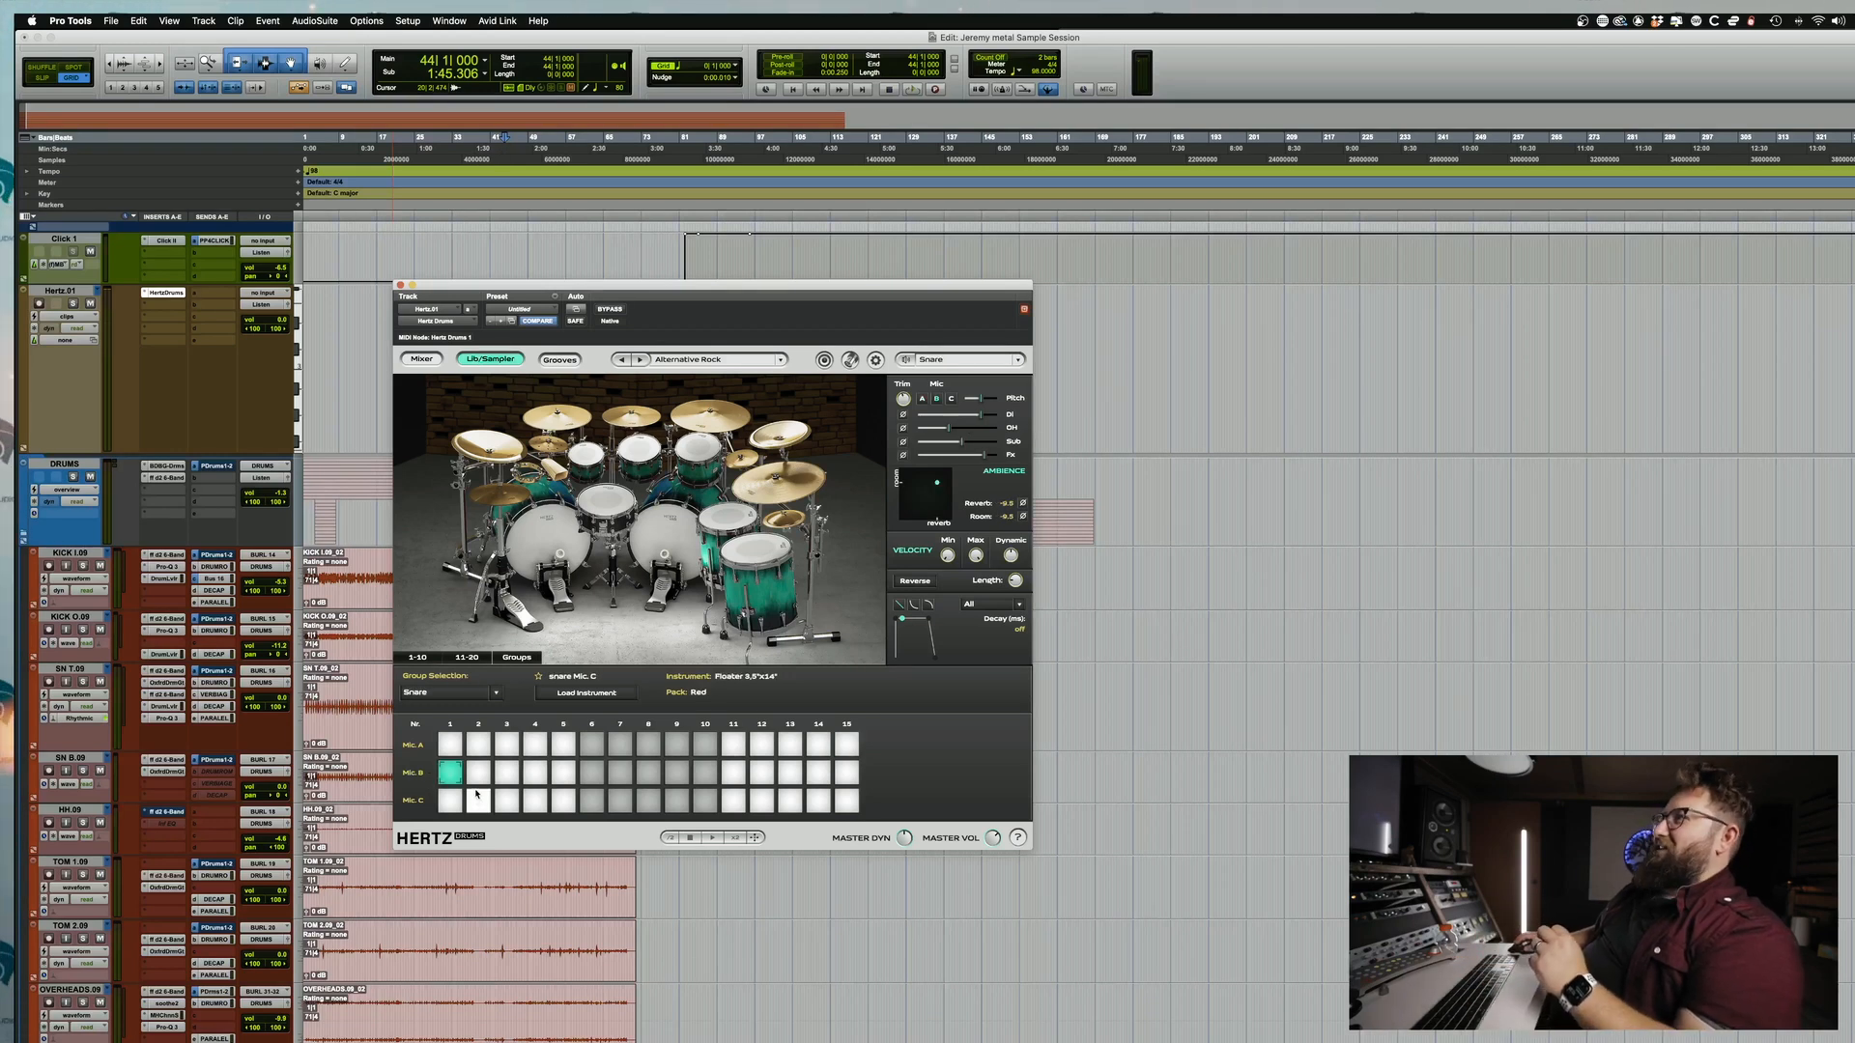
left_click(478, 774)
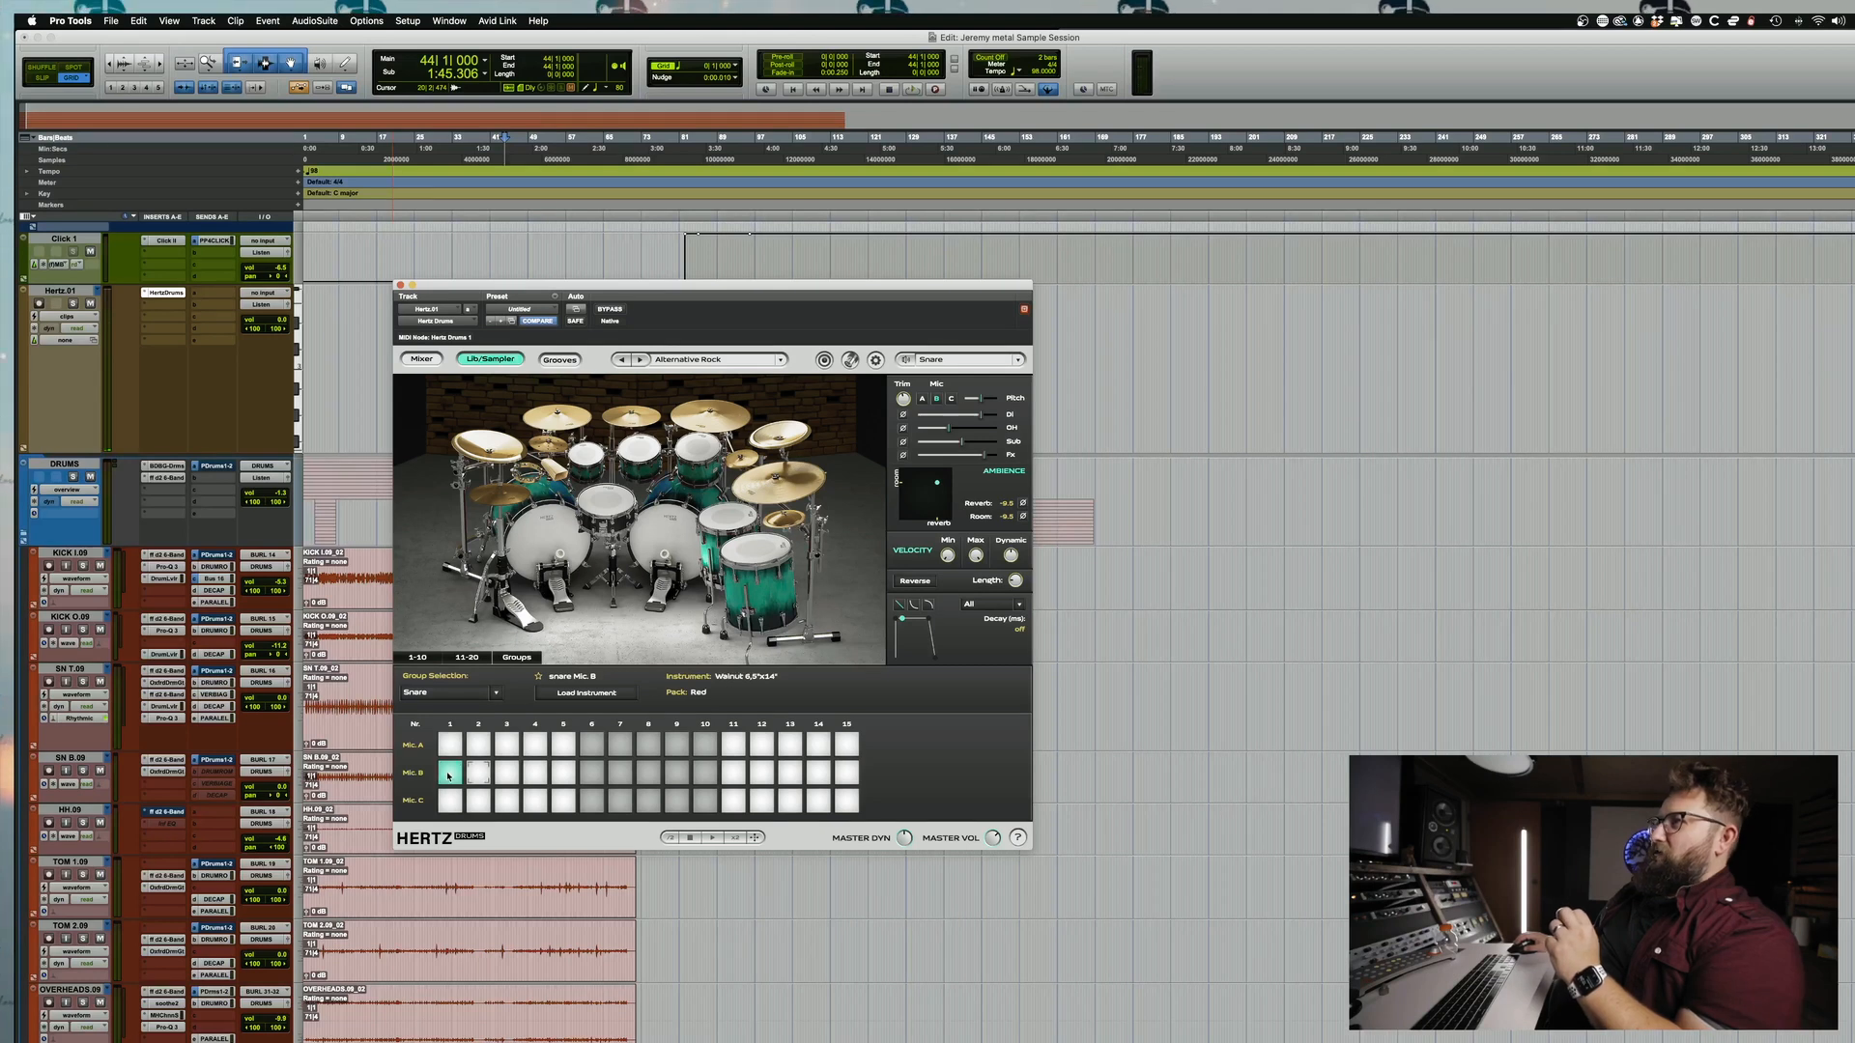
left_click(444, 801)
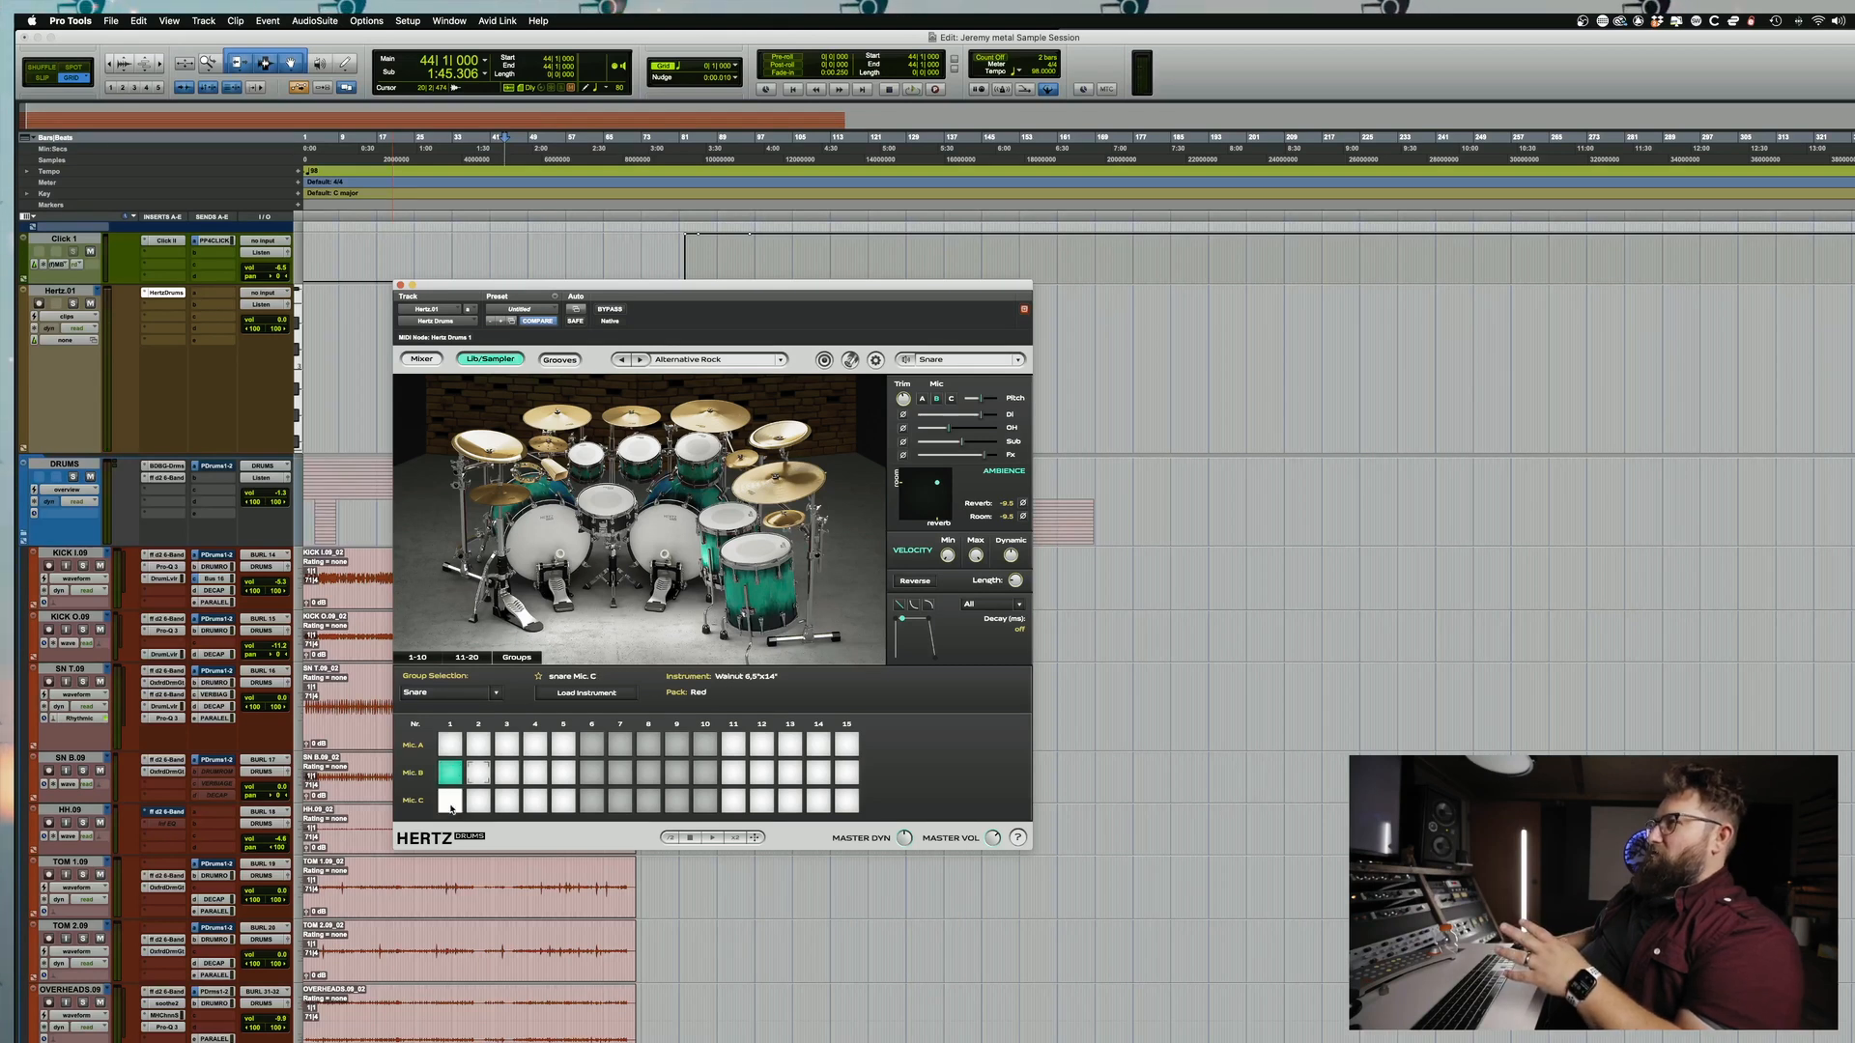
left_click(475, 801)
left_click(515, 805)
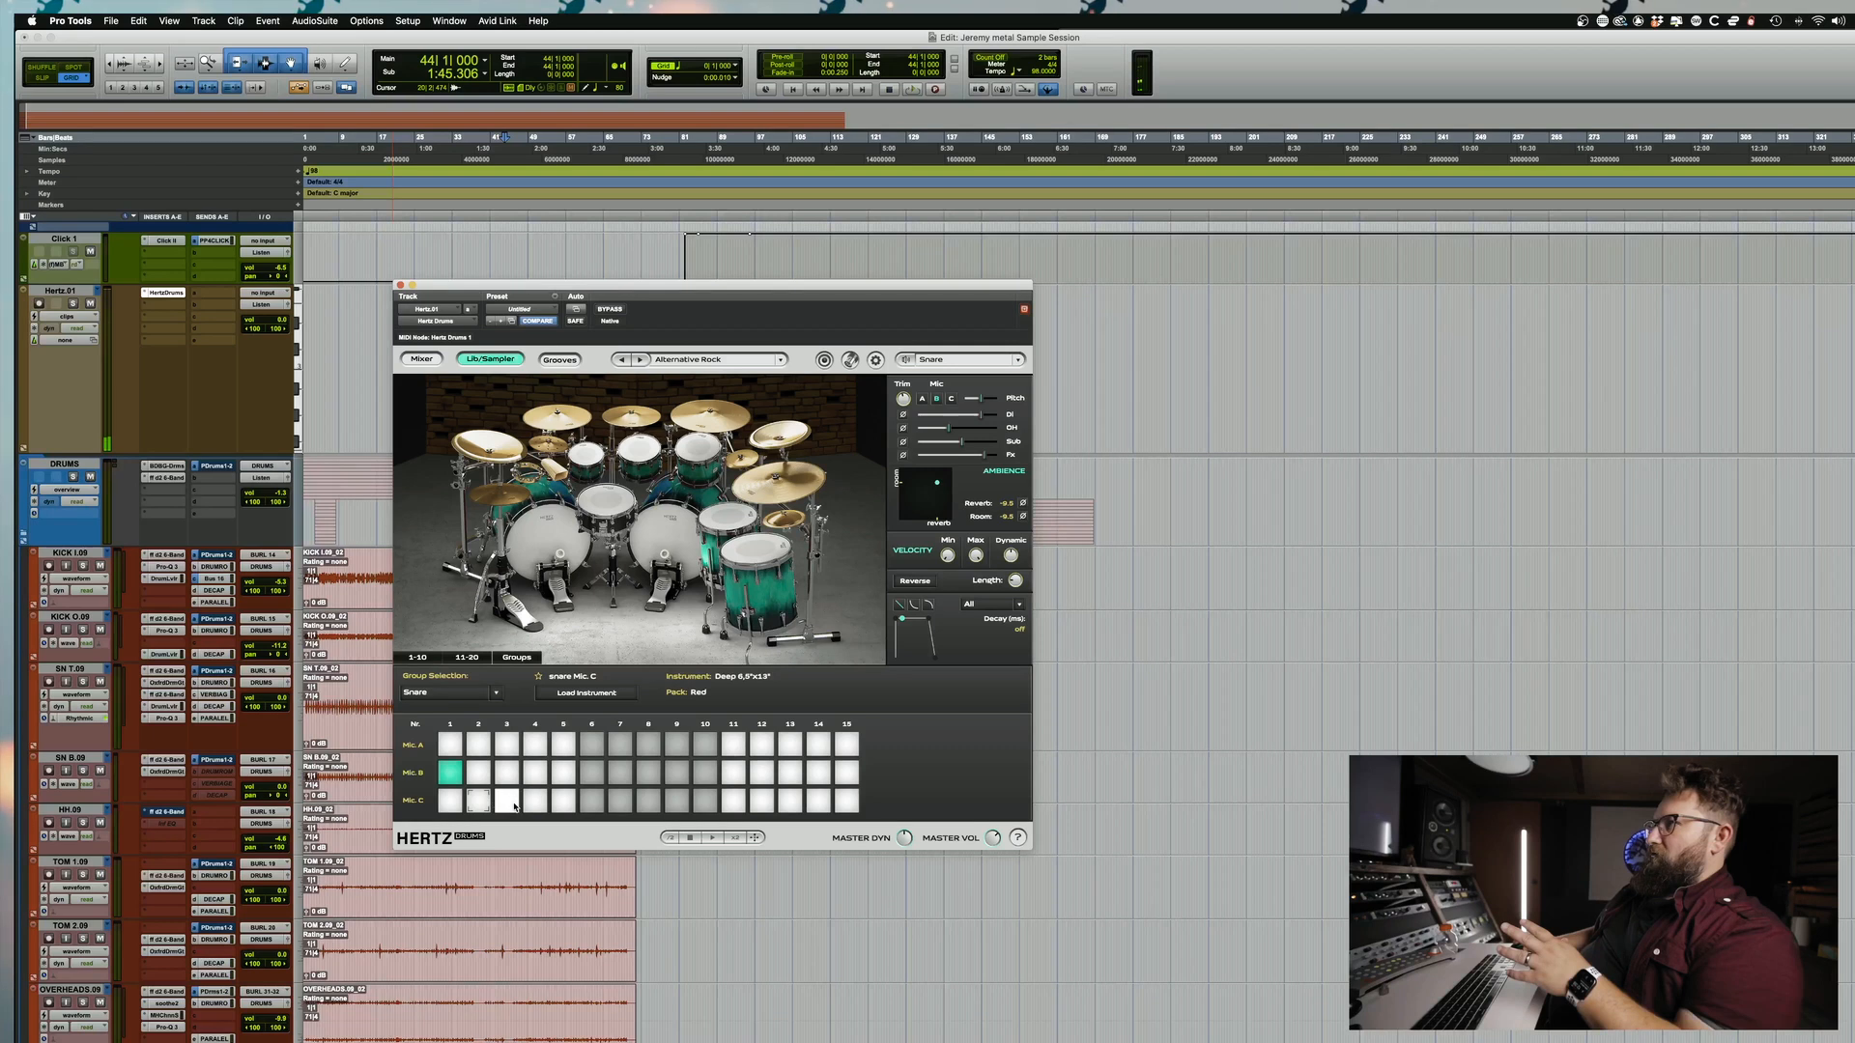
left_click(513, 780)
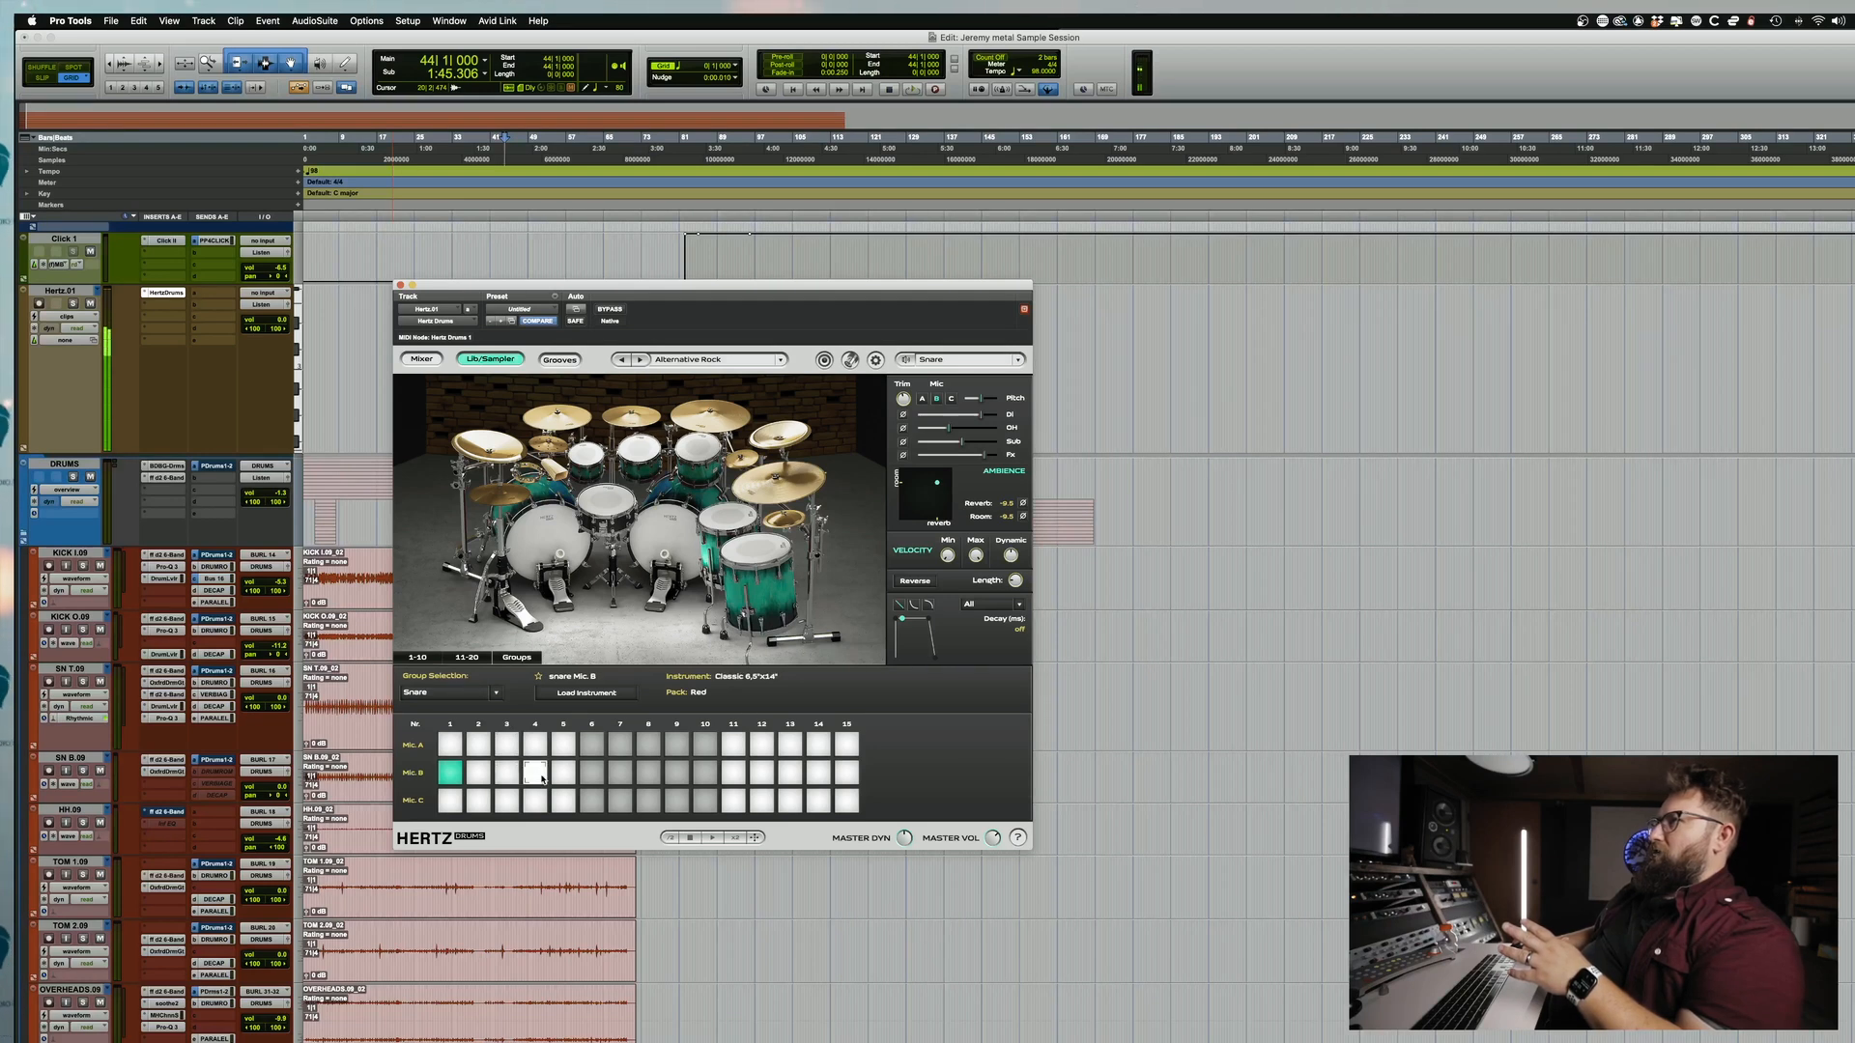
Step: Audition snare samples 8, 9, 11 and 14 through Mic B, and sample 9 through its Mic A and Mic C variants
left_click(639, 773)
left_click(677, 773)
left_click(733, 773)
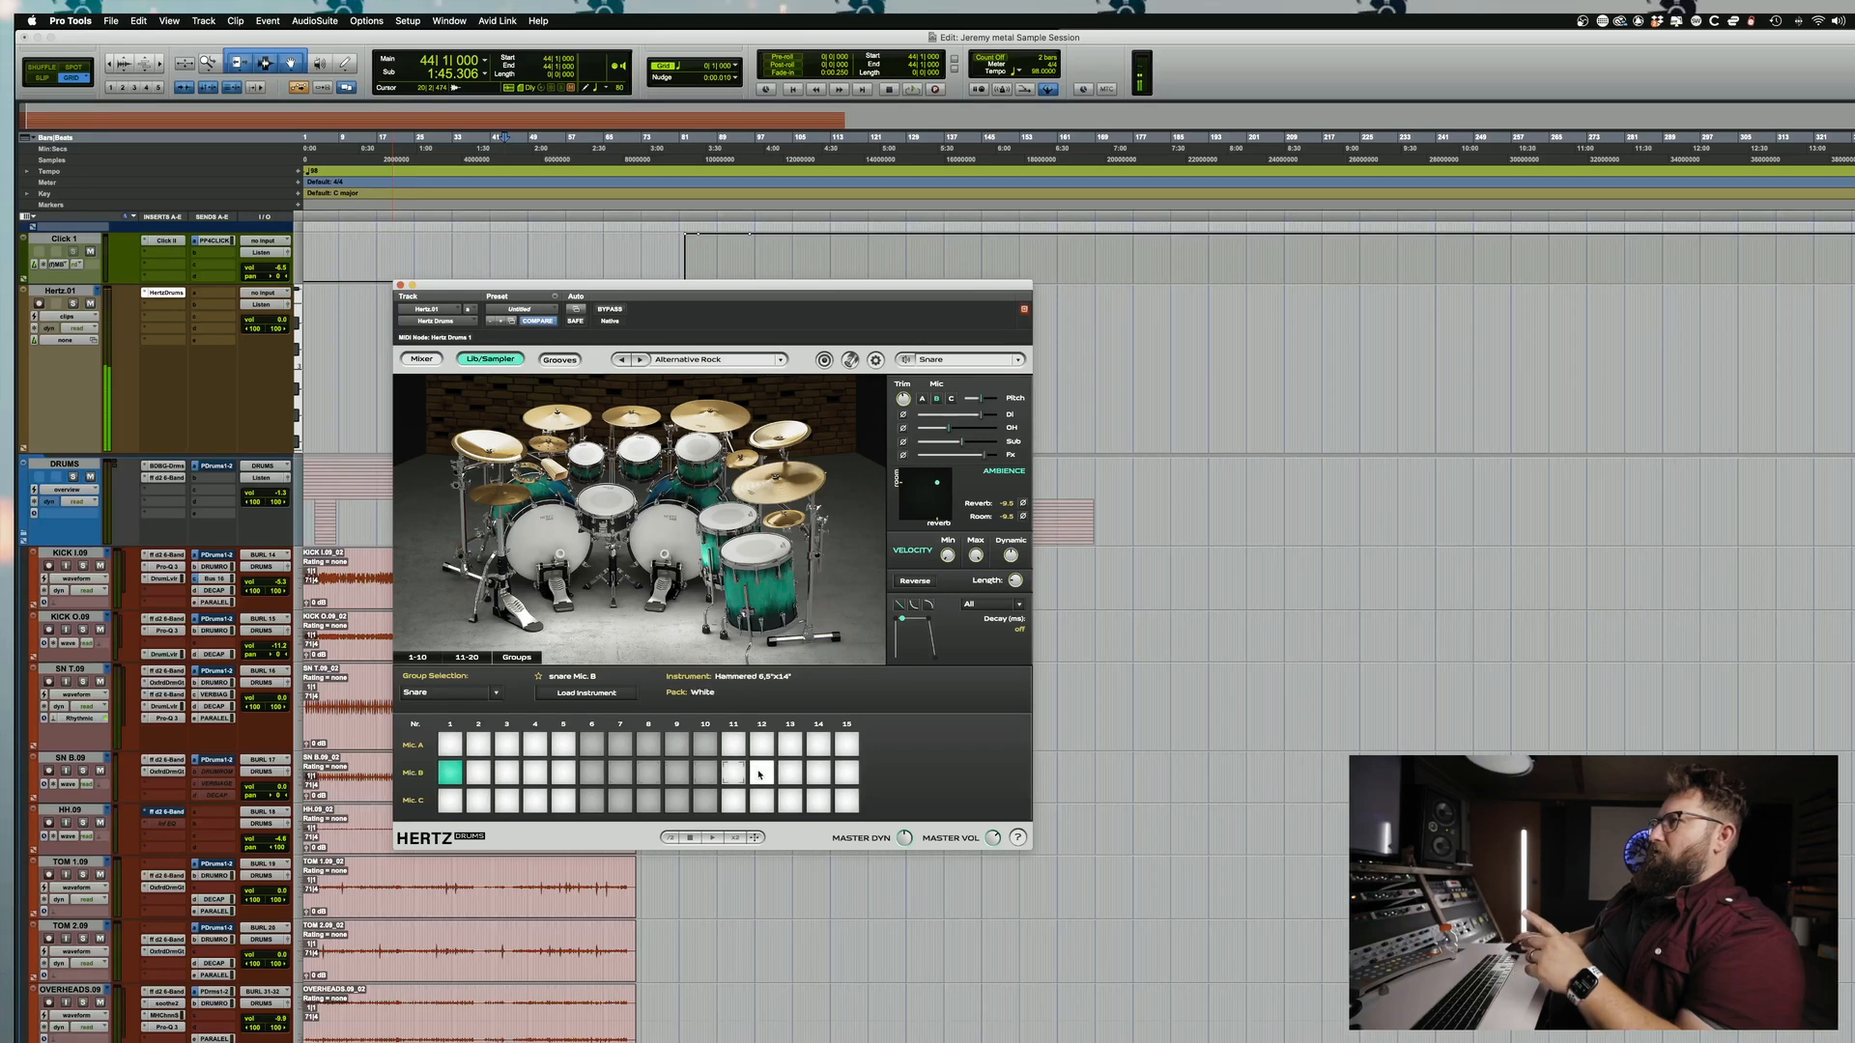
left_click(818, 773)
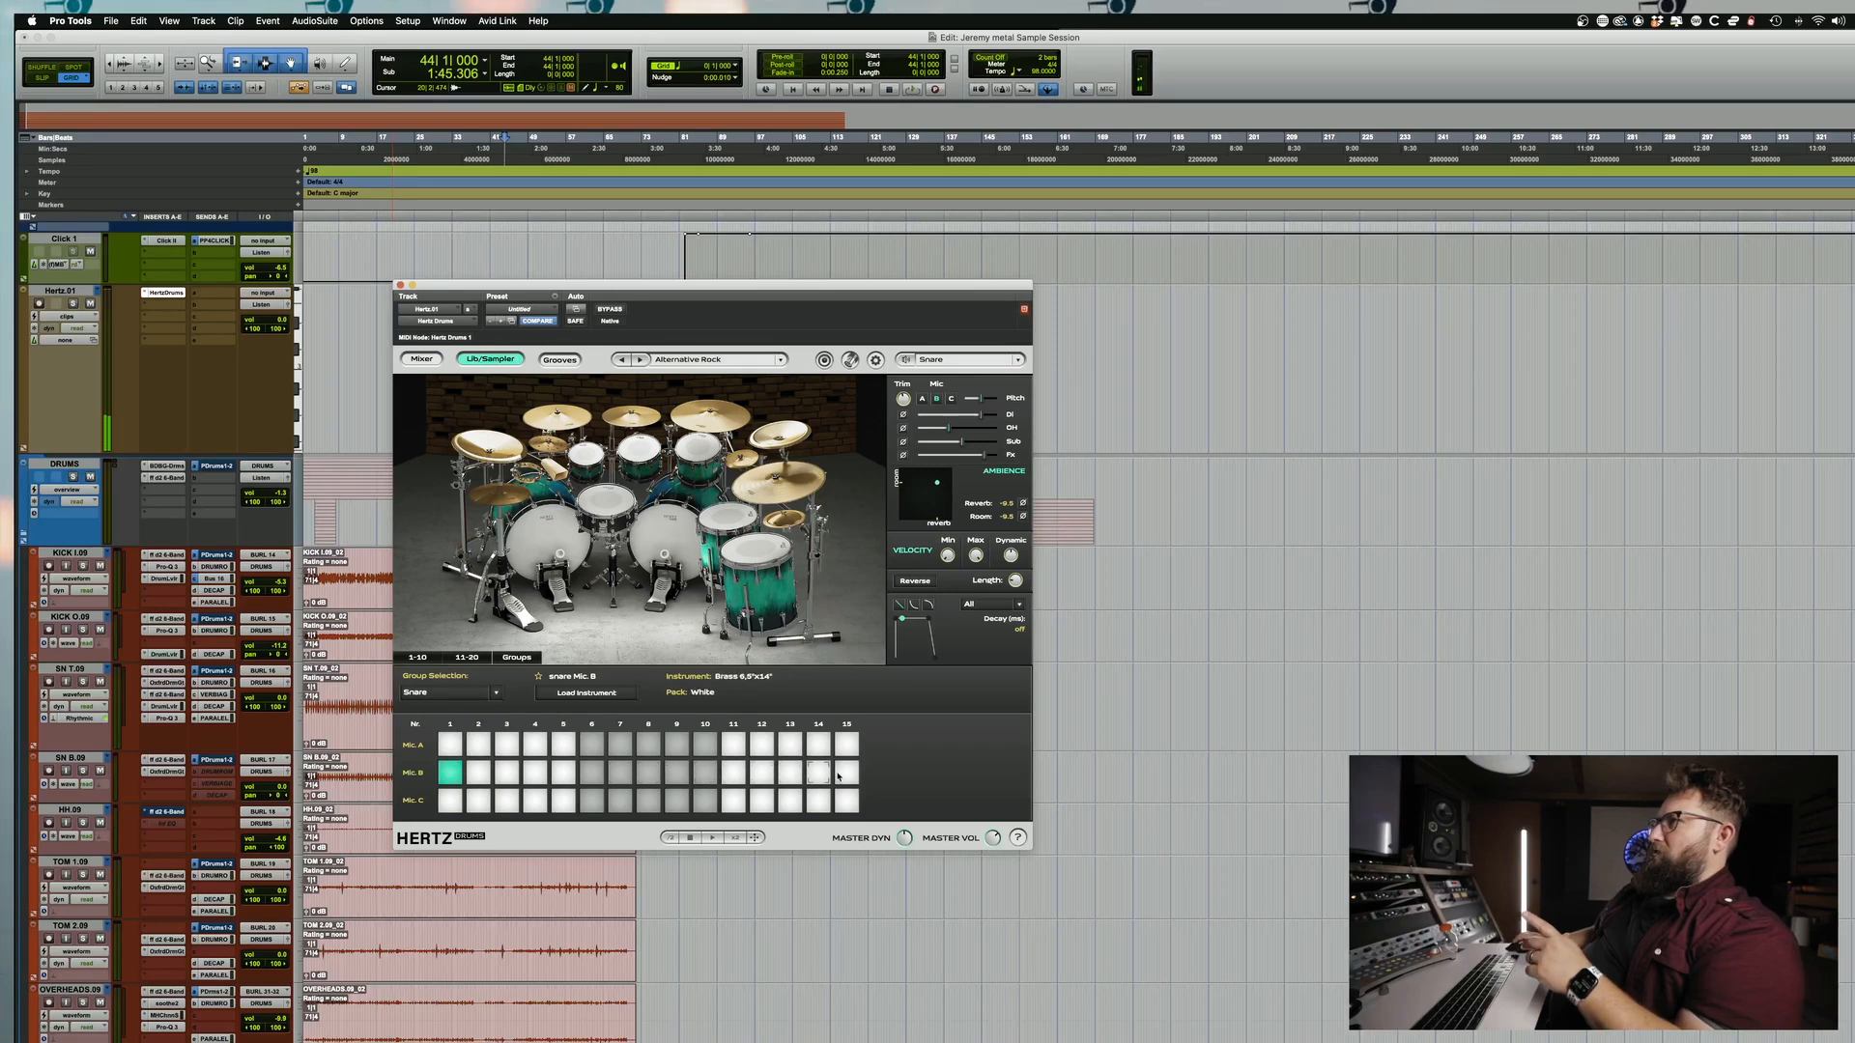
left_click(679, 747)
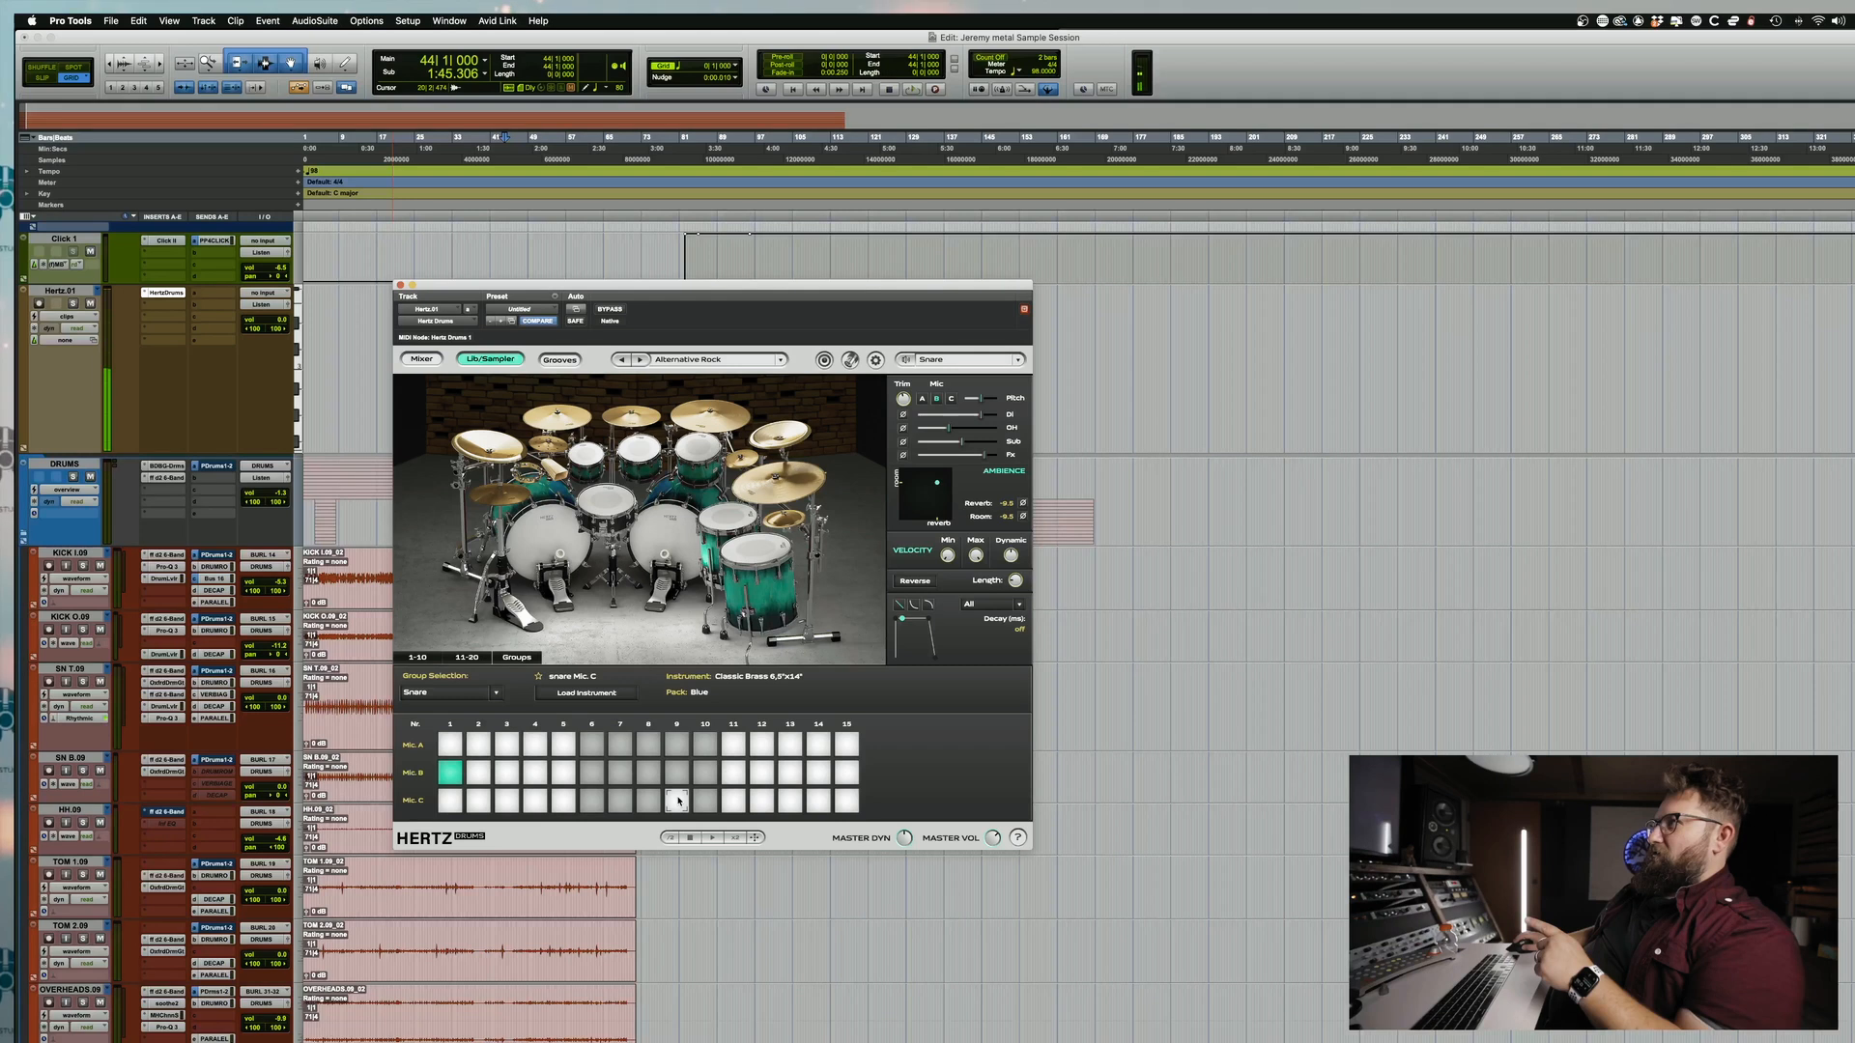
Step: Audition snare sample 3 (Deep 6,5"x13", Red pack) through Mic B and load it as the kit's snare
left_click(502, 771)
left_click(503, 772)
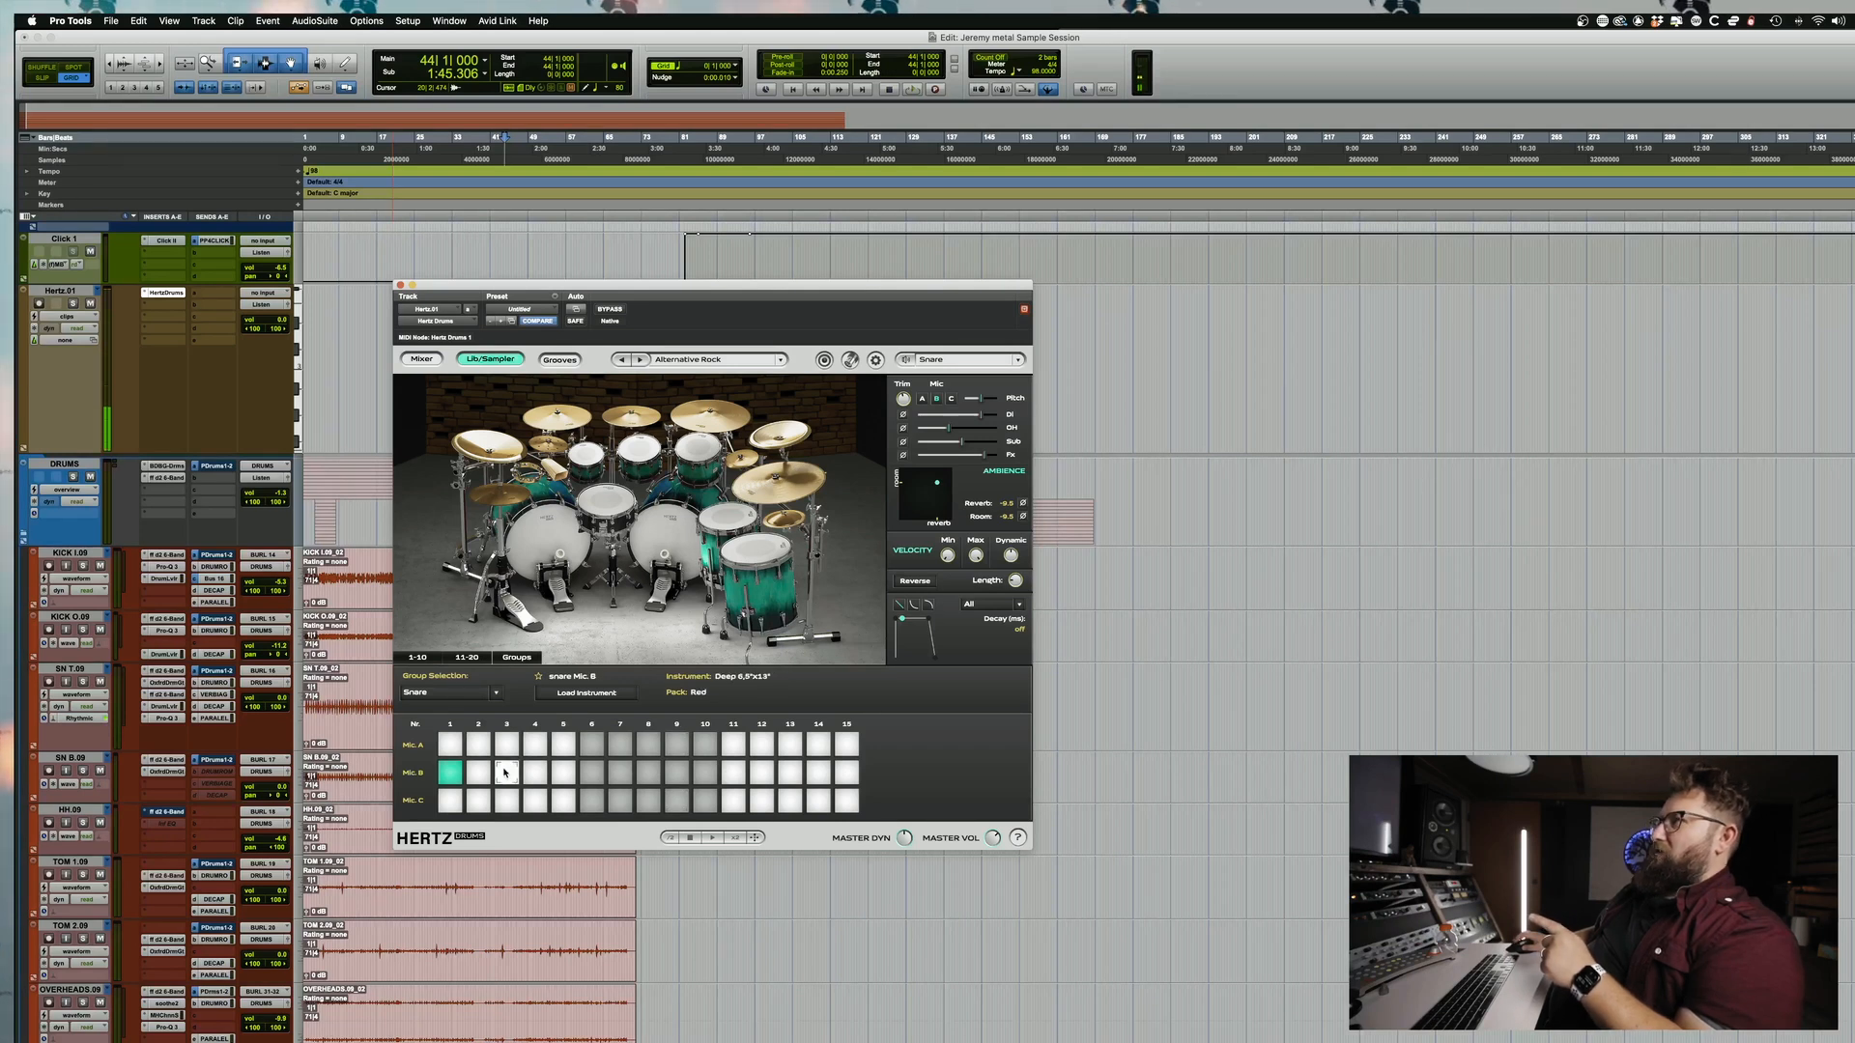
left_click(505, 772)
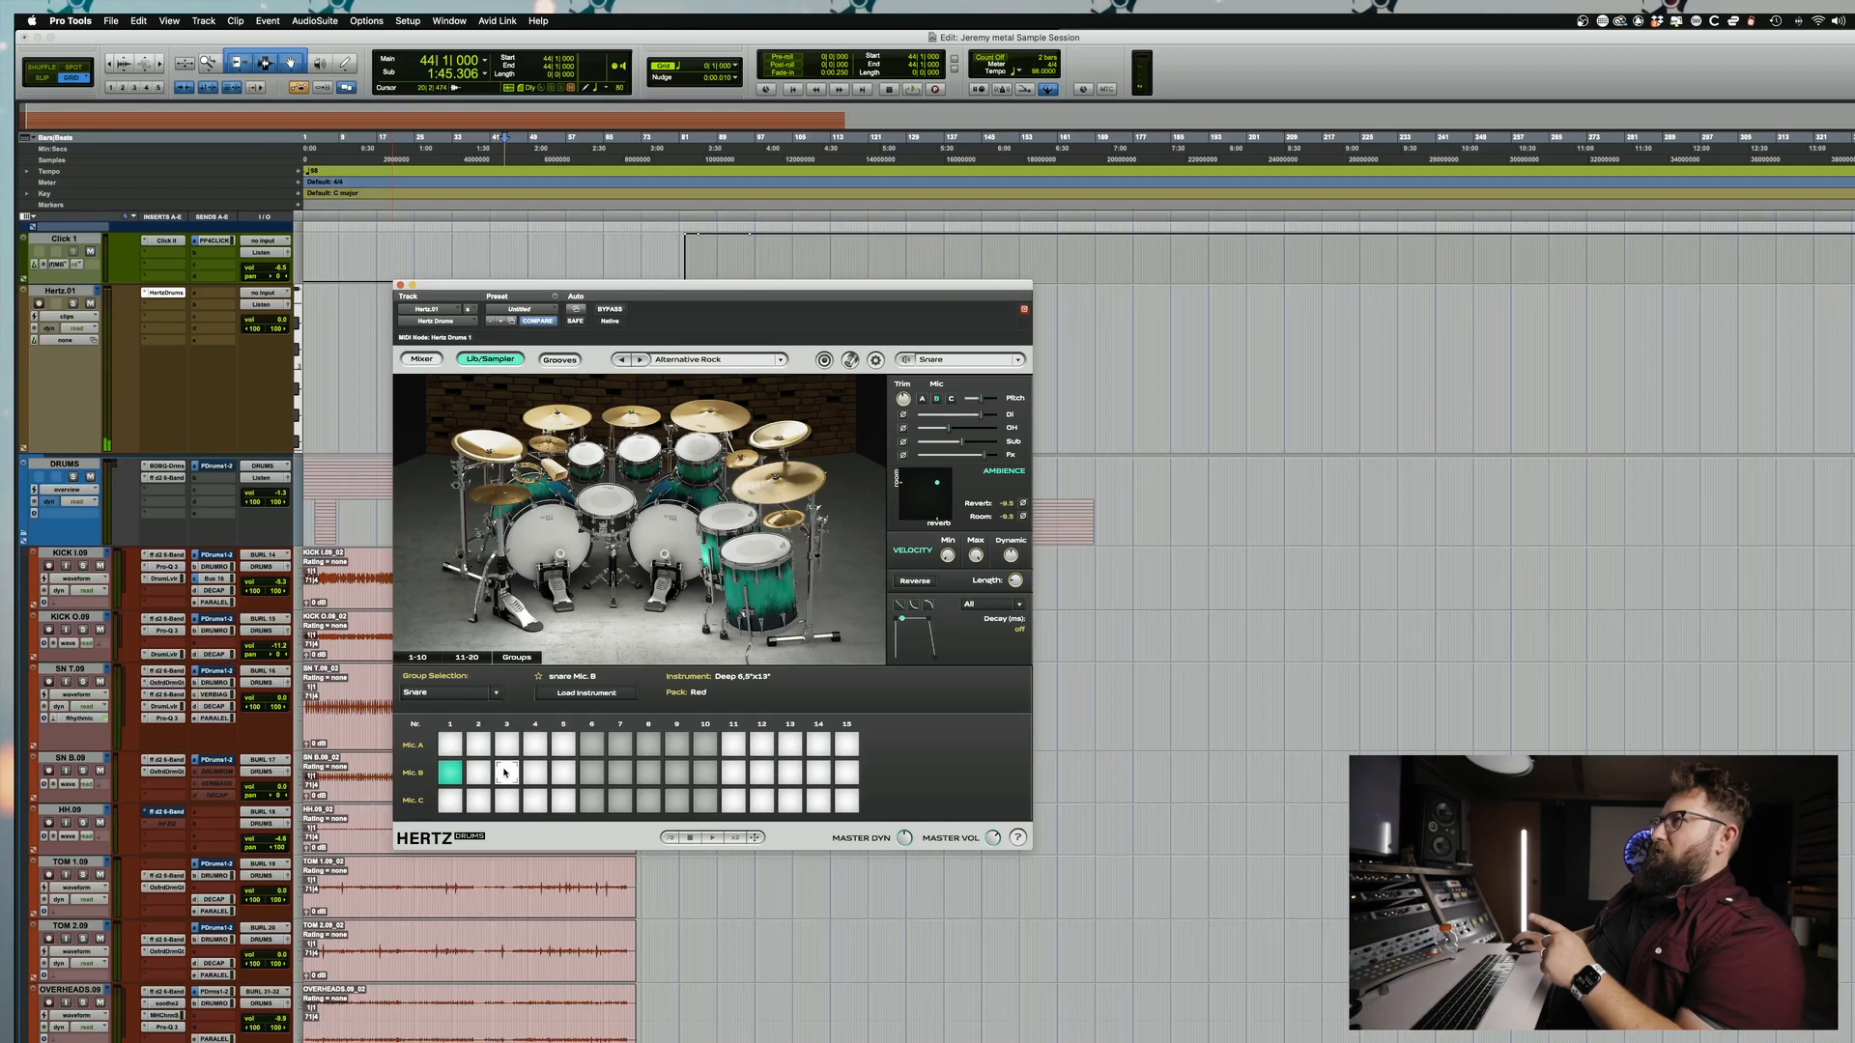
left_click(504, 772)
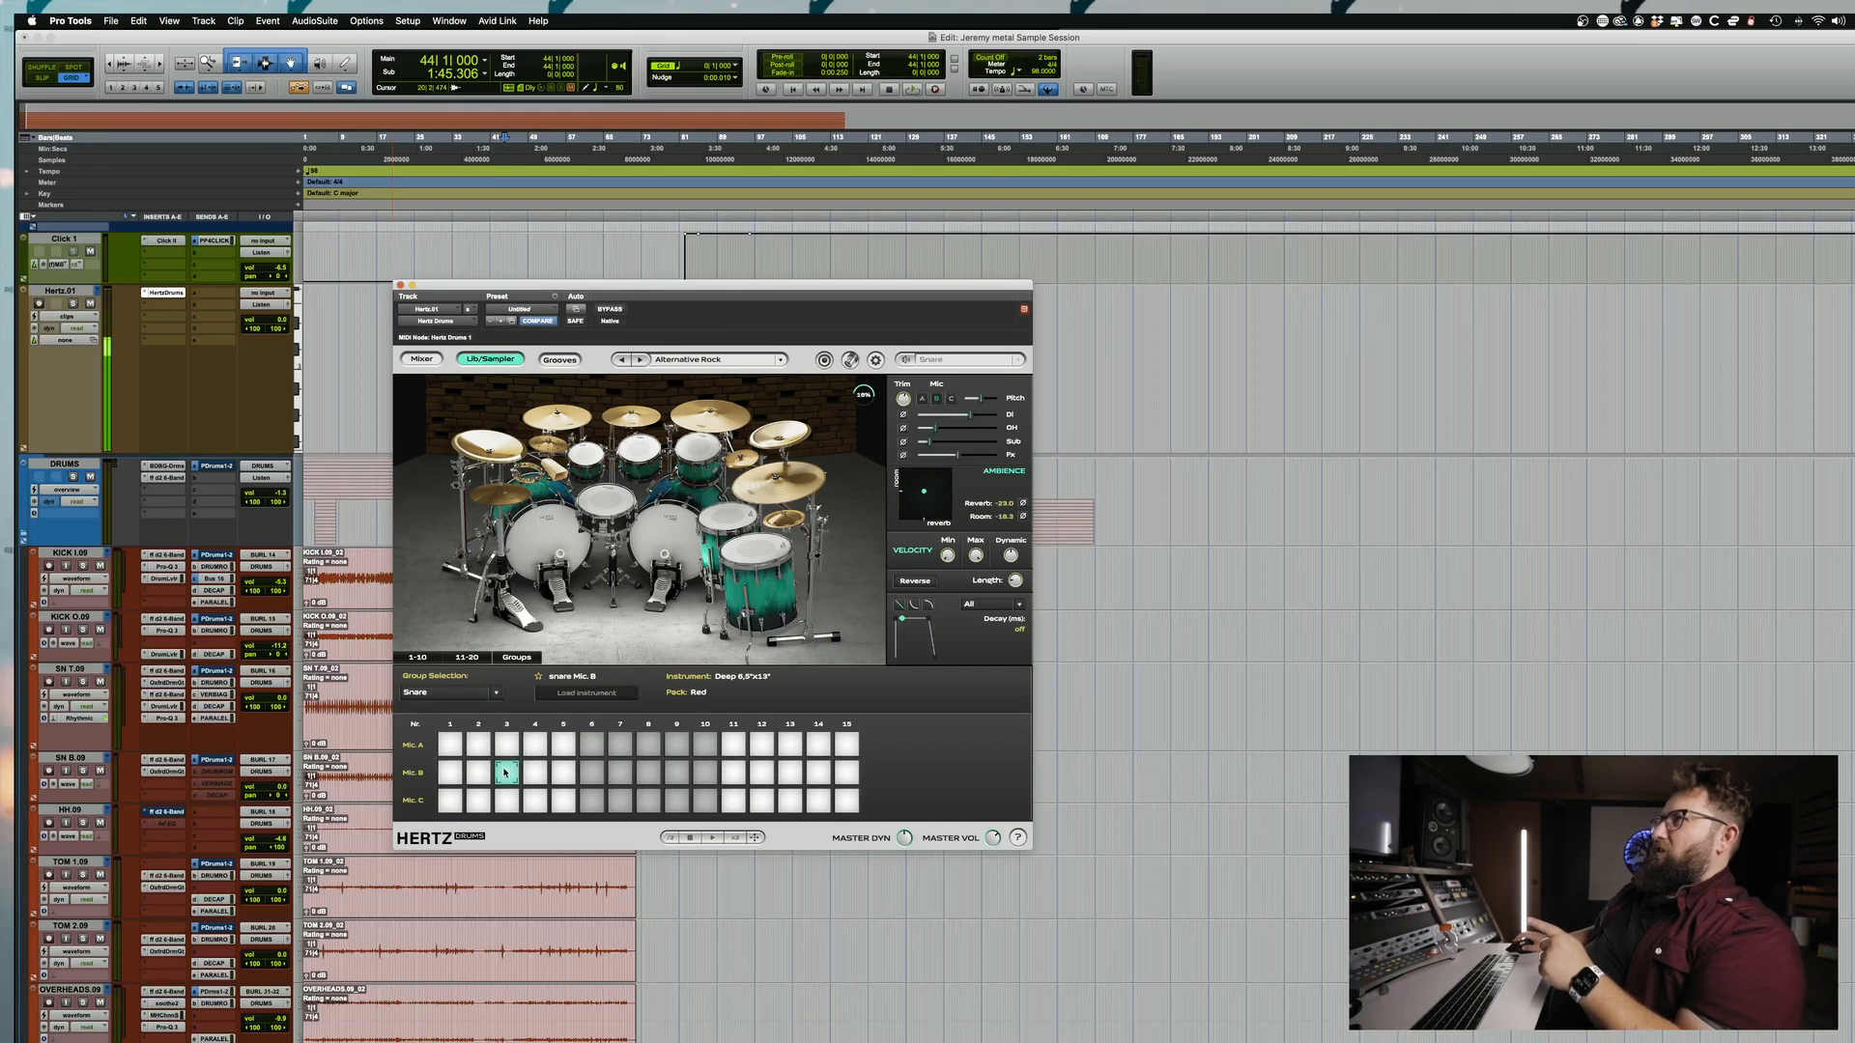
Step: Audition the kit's left kick, snare and both floor toms, and close the Hertz Drums instrument window
left_click(553, 562)
left_click(606, 500)
left_click(740, 561)
left_click(723, 516)
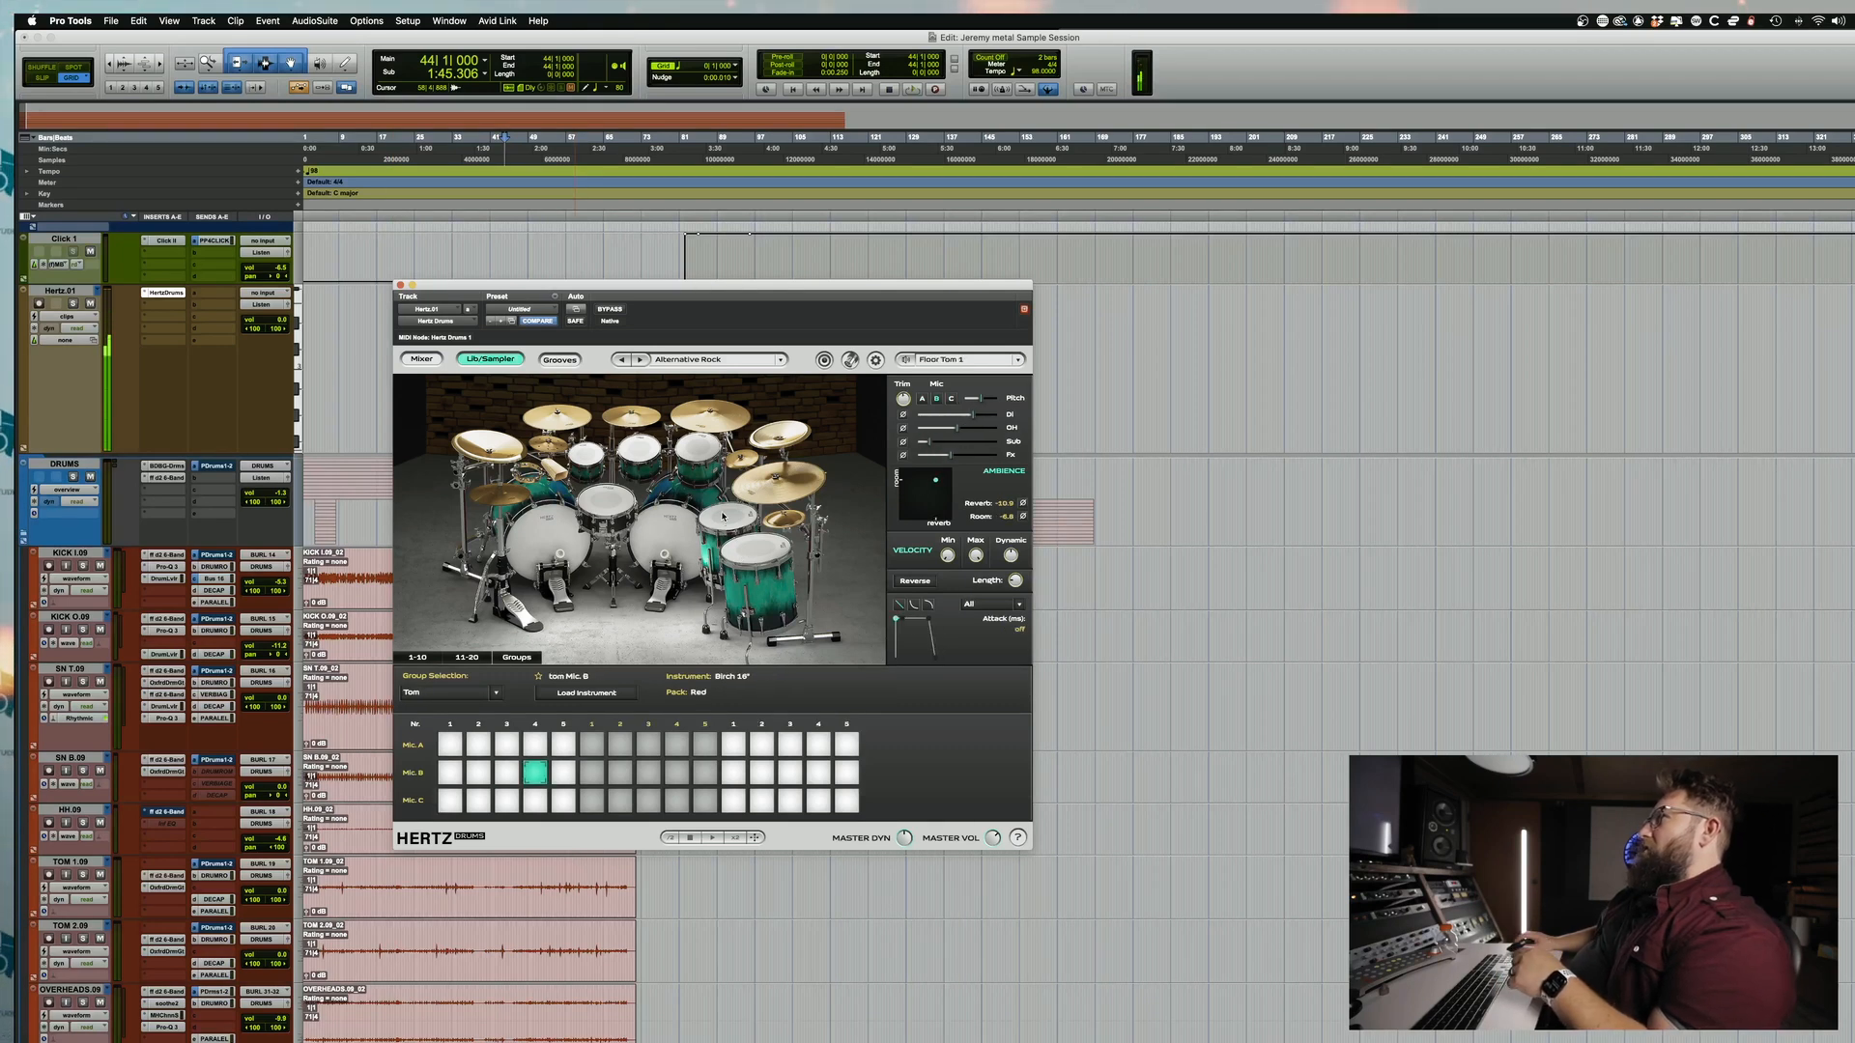
left_click(401, 286)
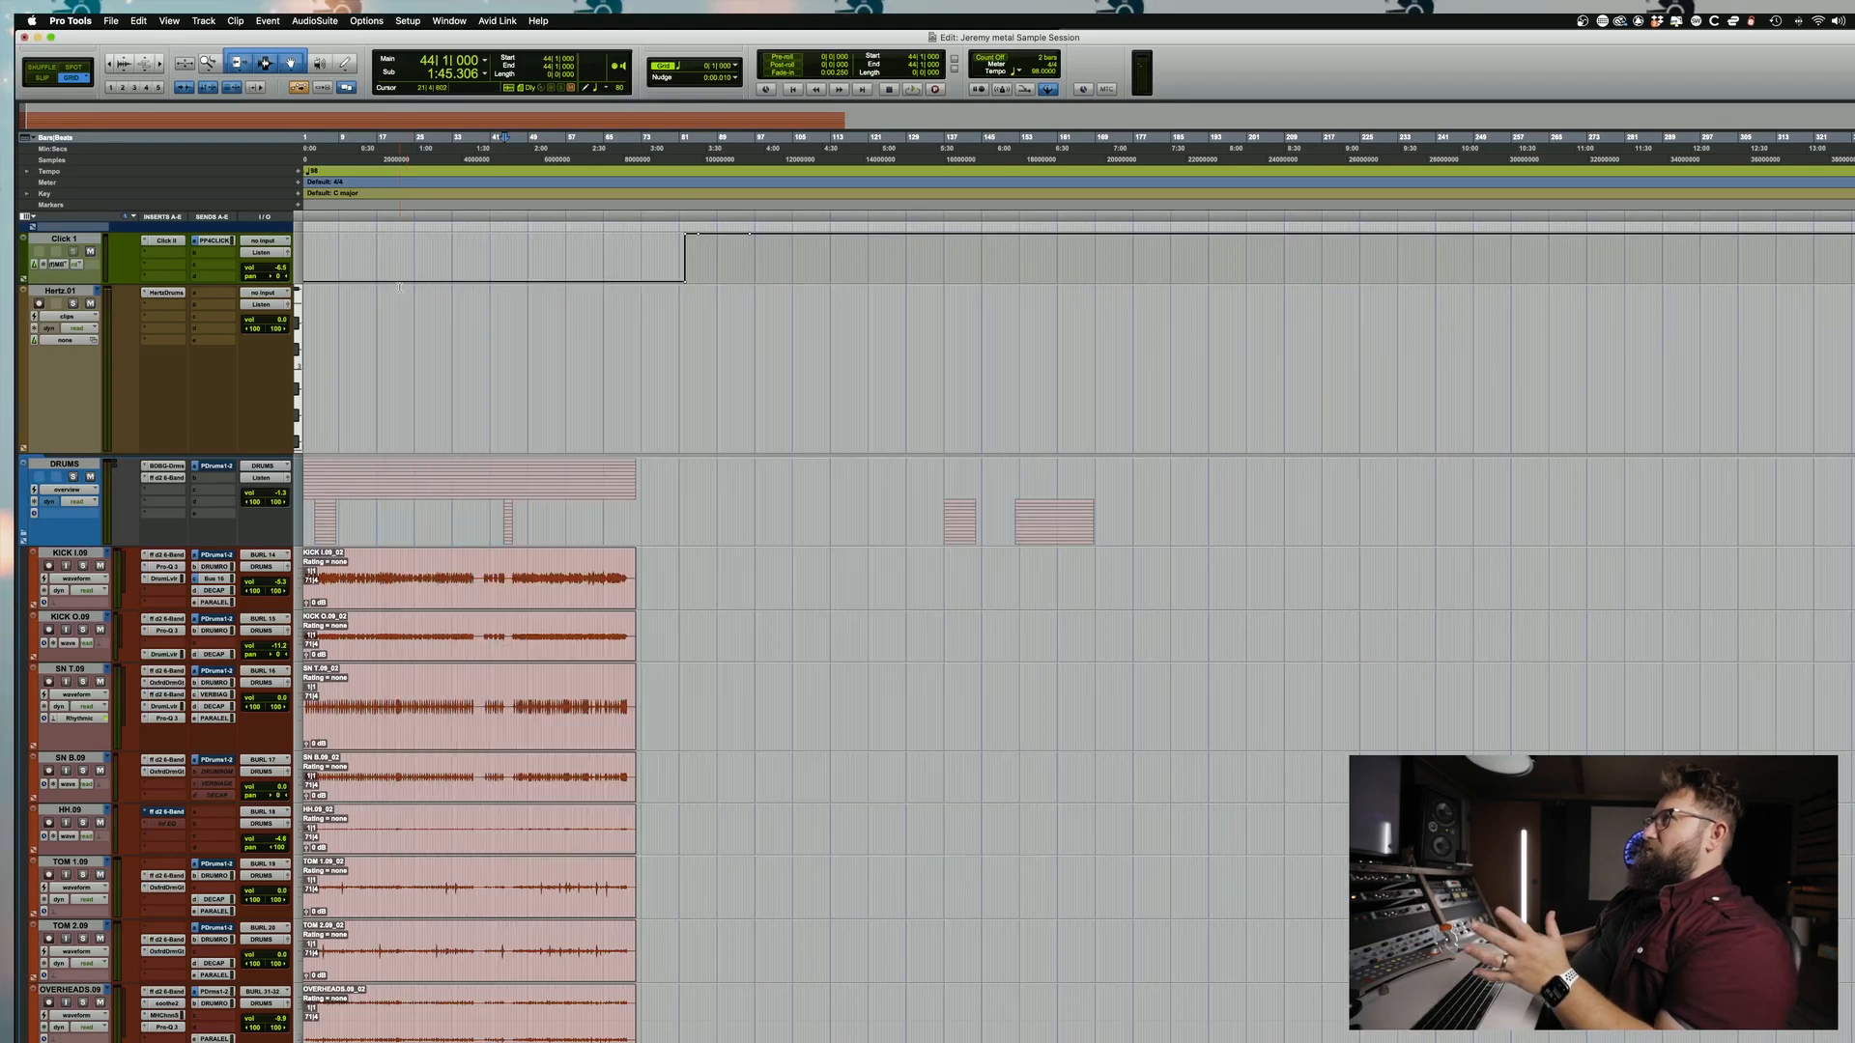
Step: Try to convert the SN T.09 snare clip to MIDI on the Hertz.01 instrument track, and undo the conversion
left_click(515, 562)
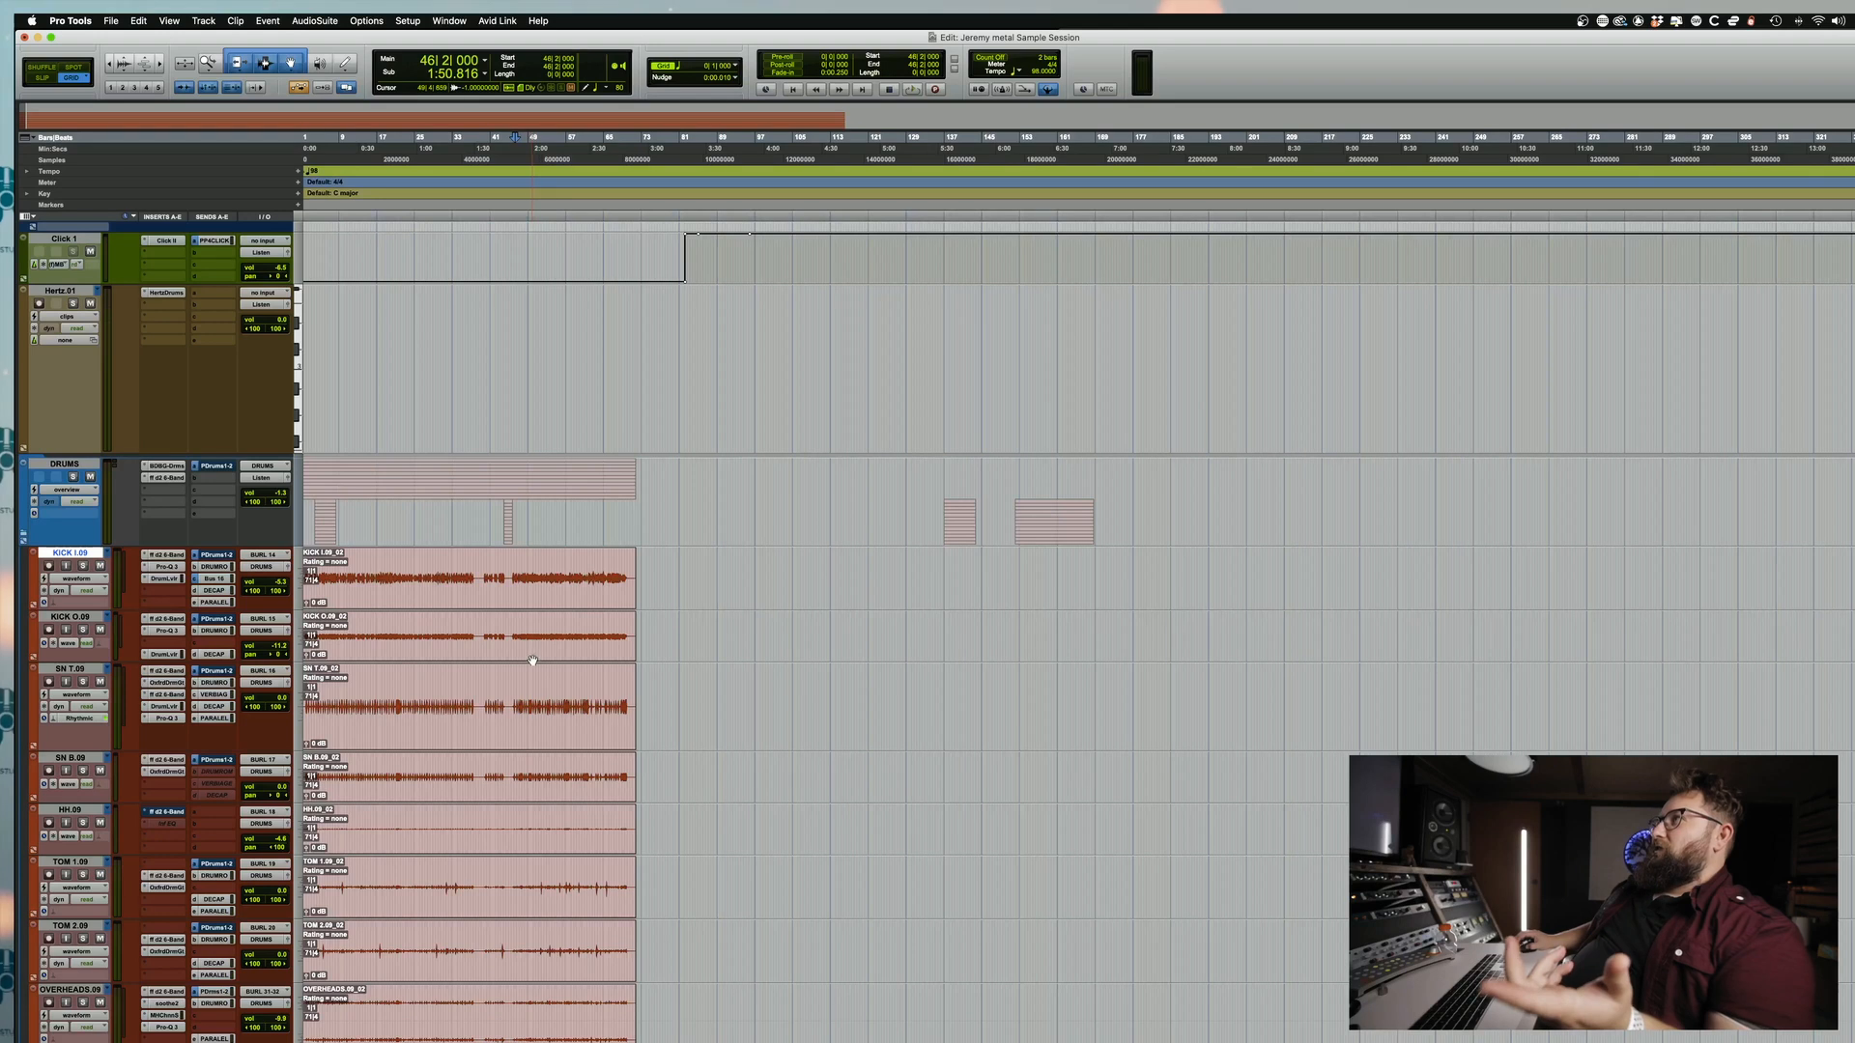
left_click(490, 802)
left_click_drag(480, 741, 438, 357)
key("Return")
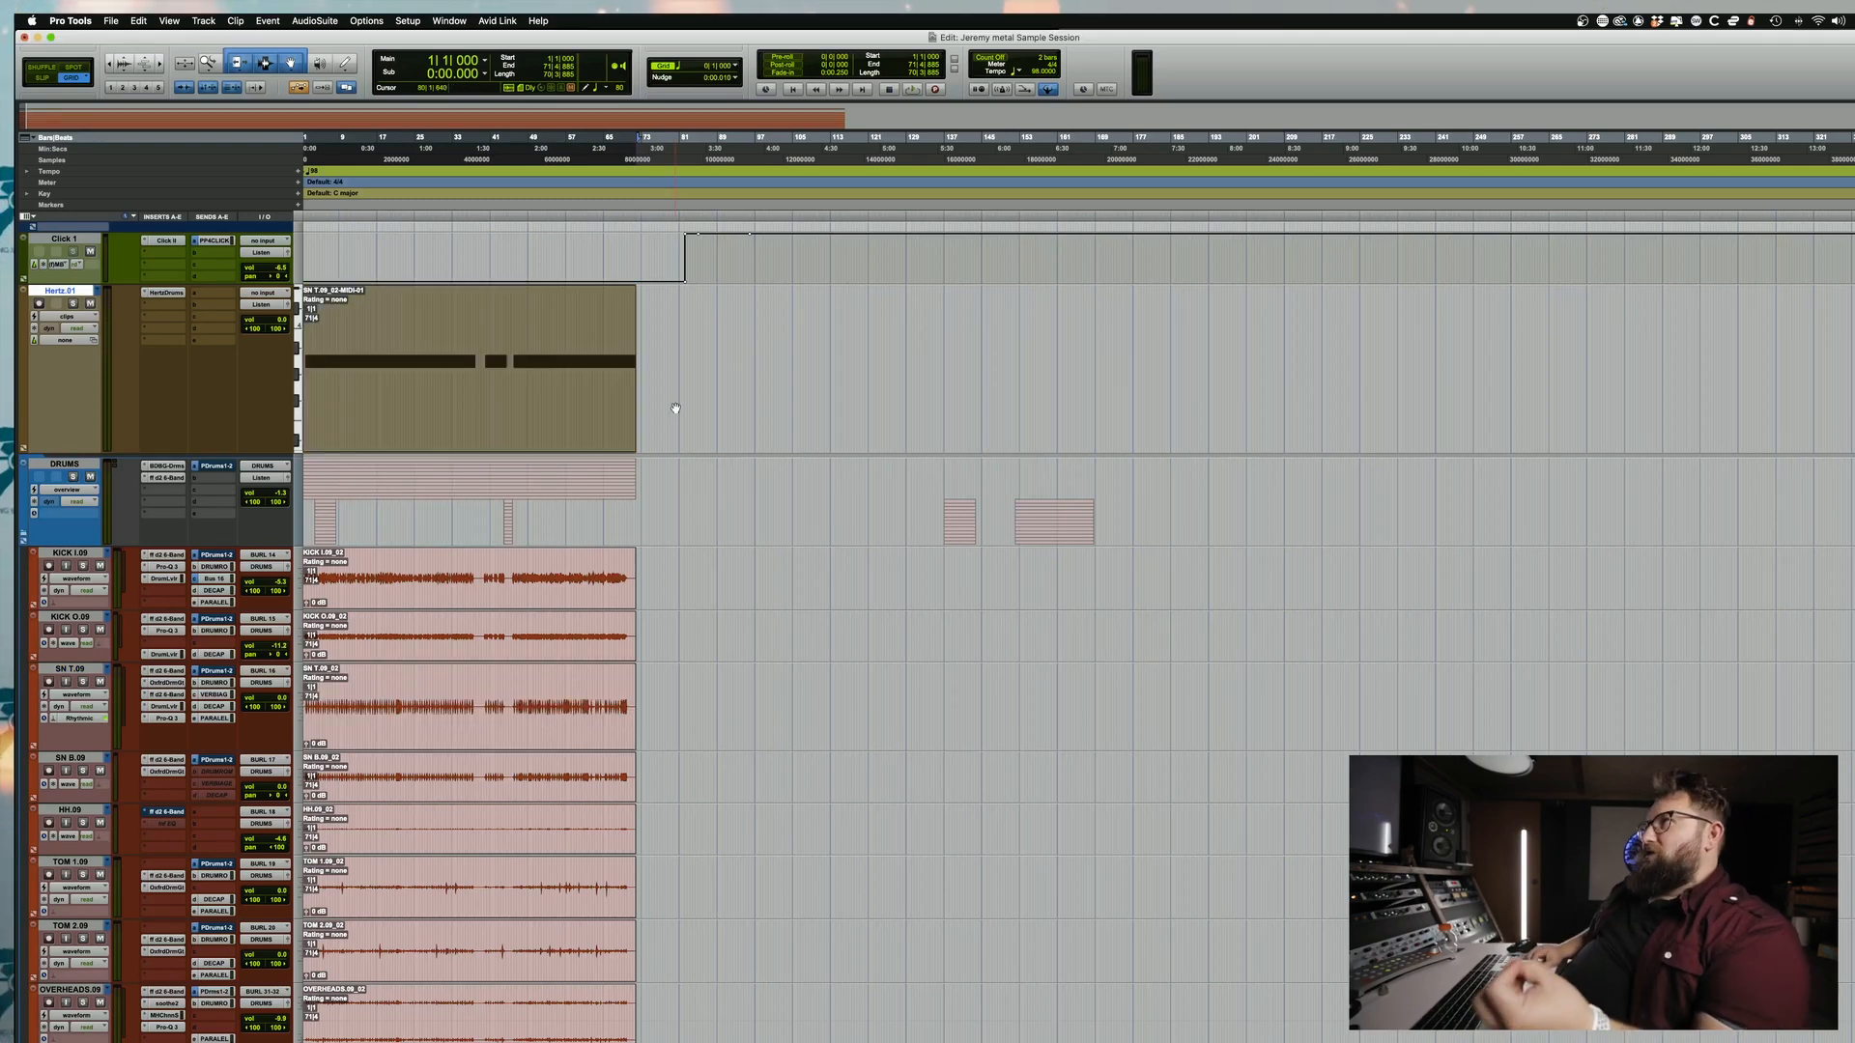
key("super+z")
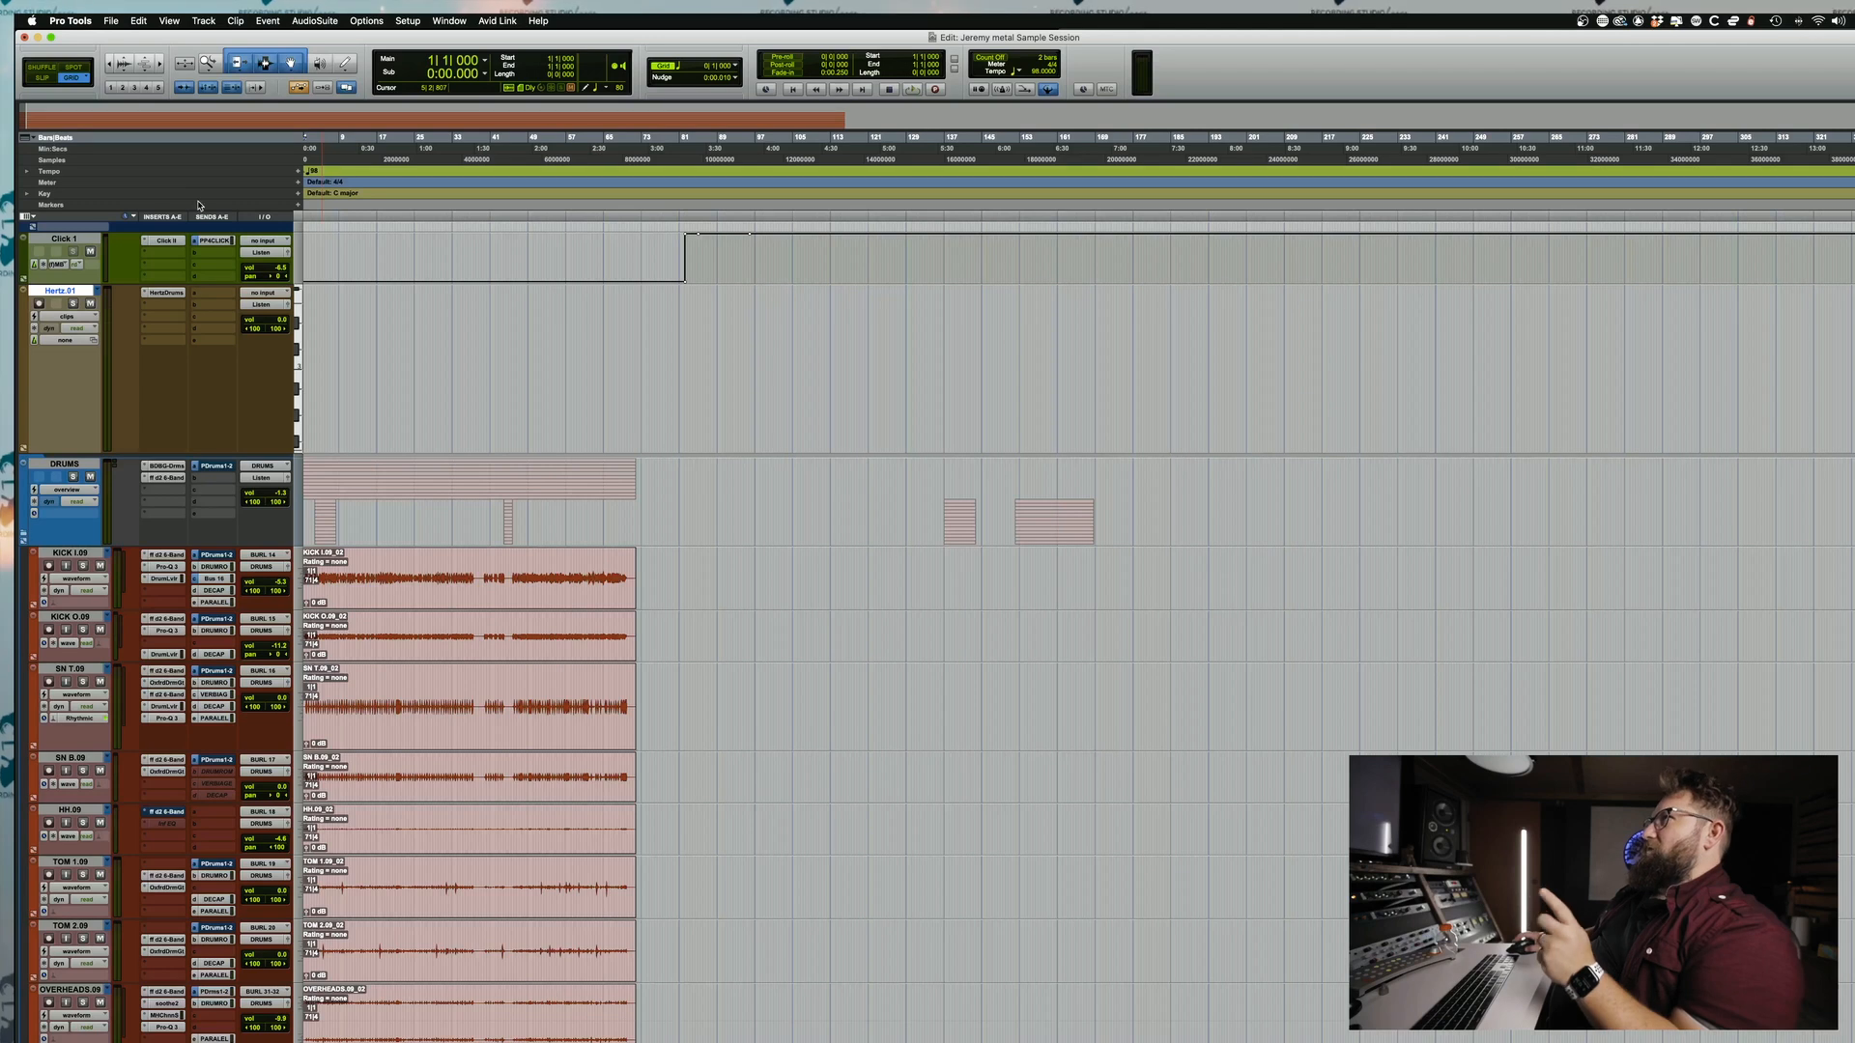
Step: Open the Massey DRT drum replacement processor and analyze the SN T.09 snare clip for hits
left_click(315, 20)
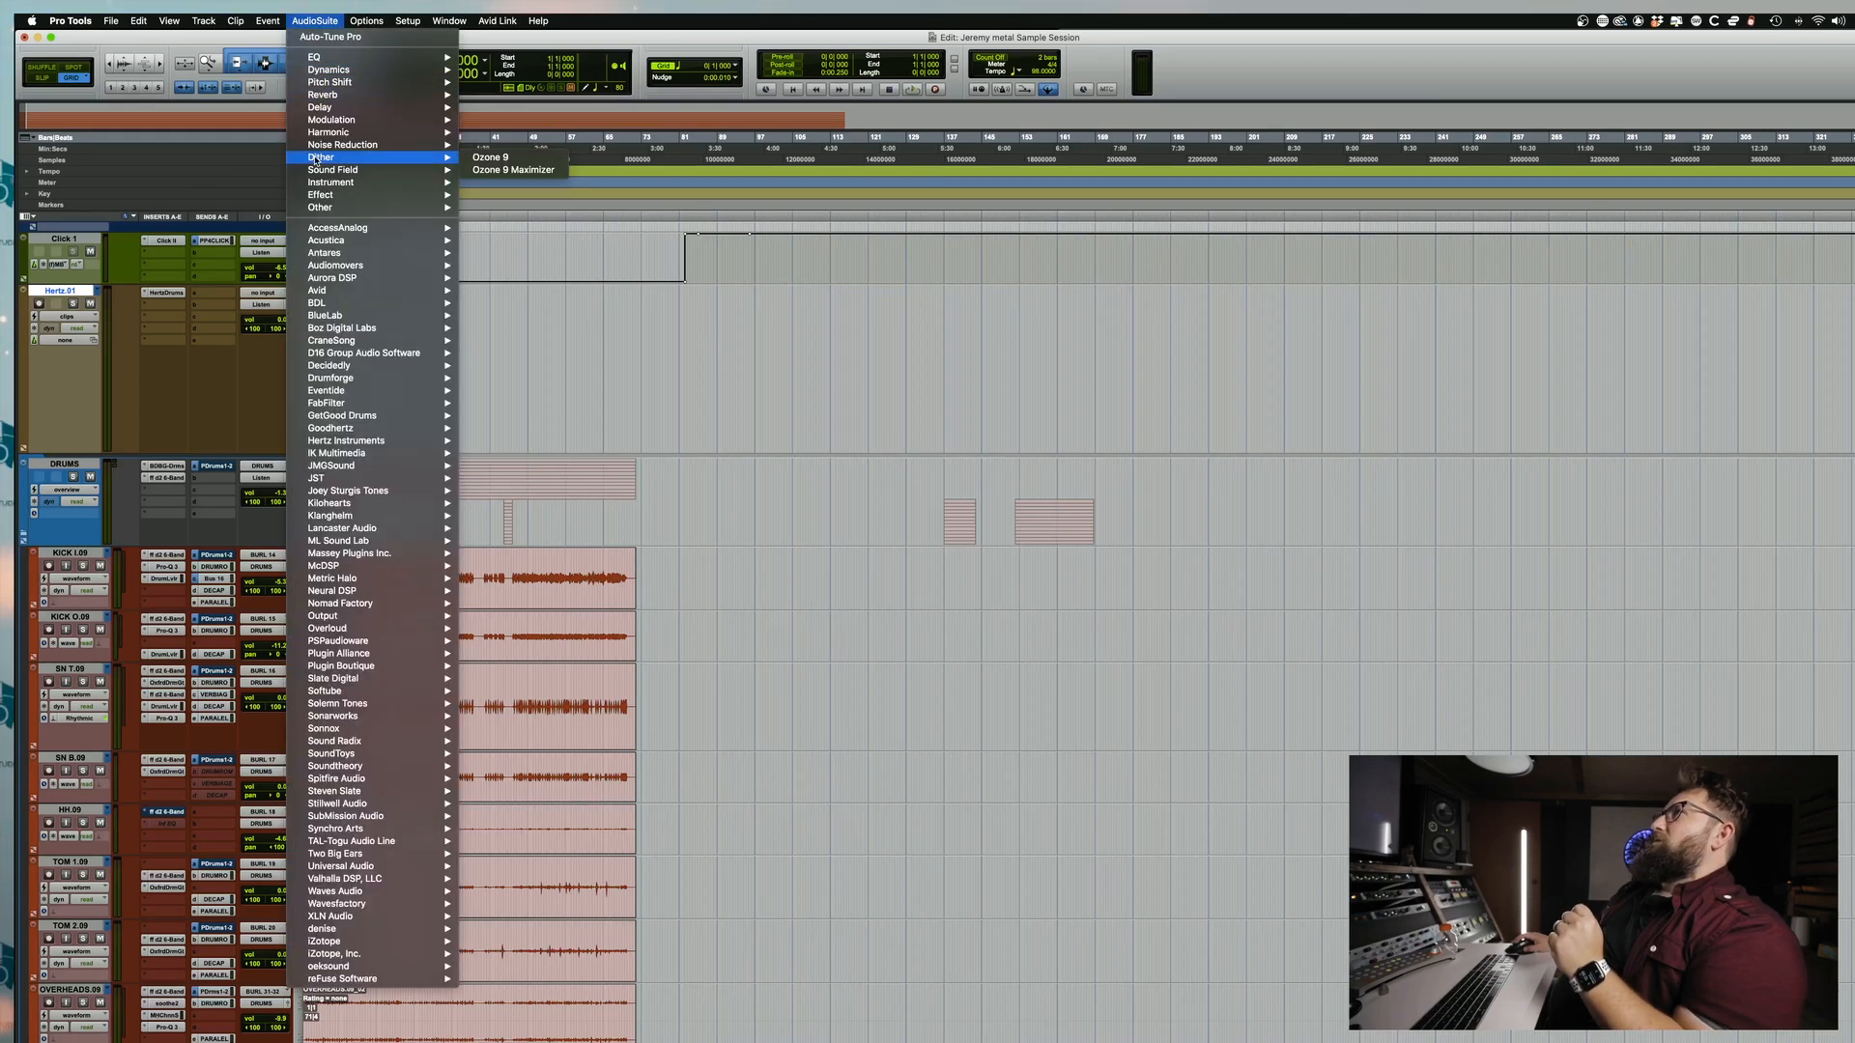
mouse_move(338, 546)
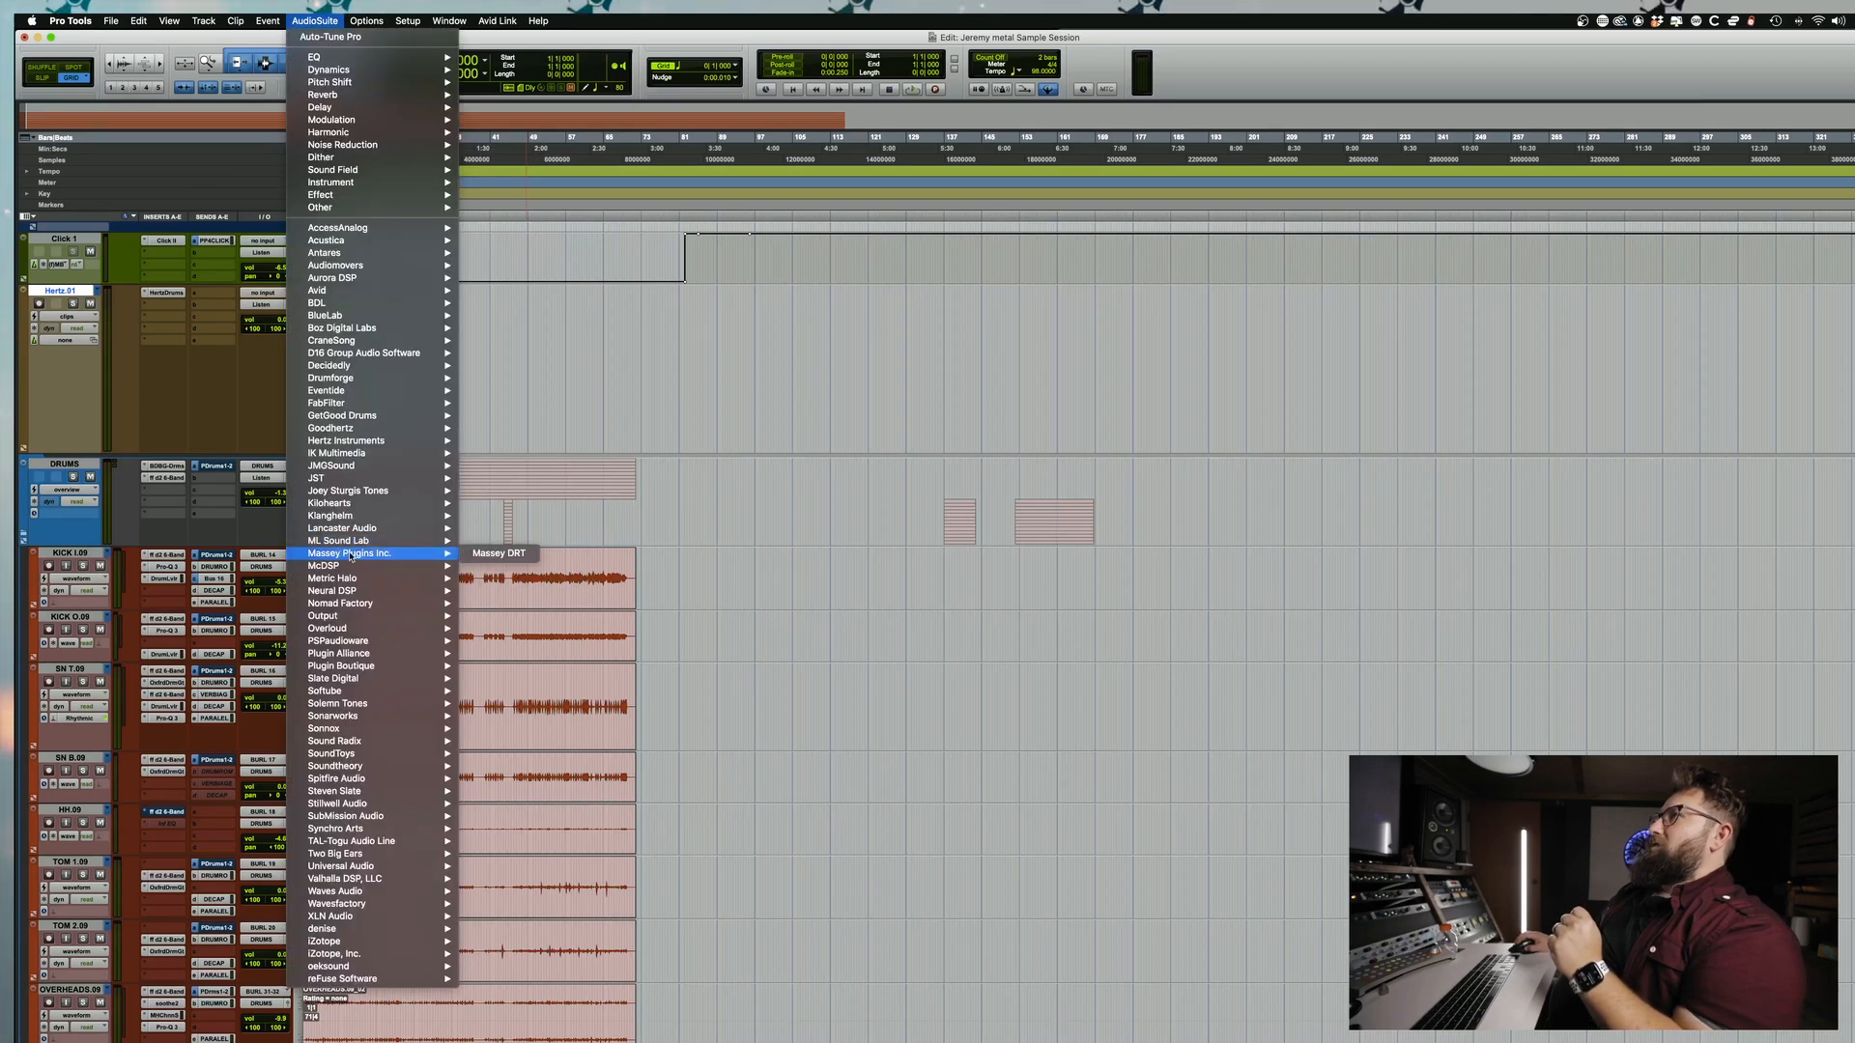
left_click(497, 553)
left_click_drag(1304, 356, 925, 281)
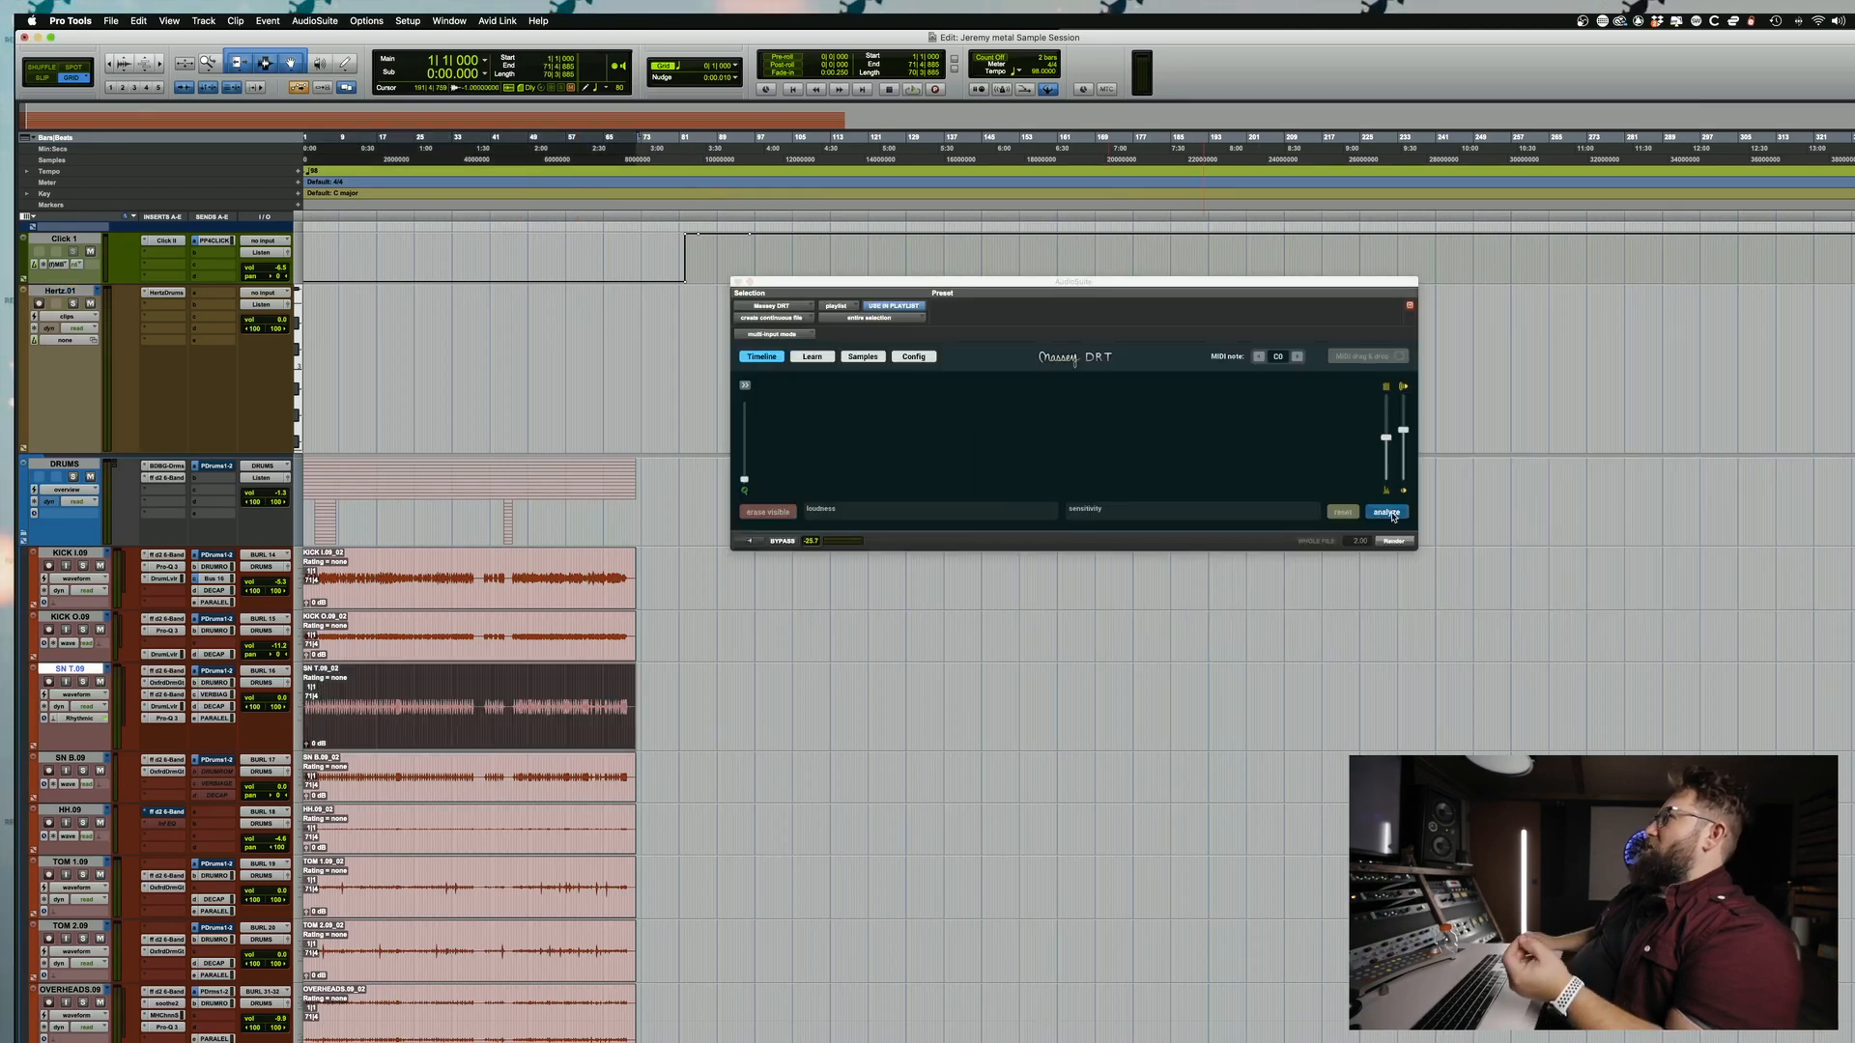
left_click(1386, 512)
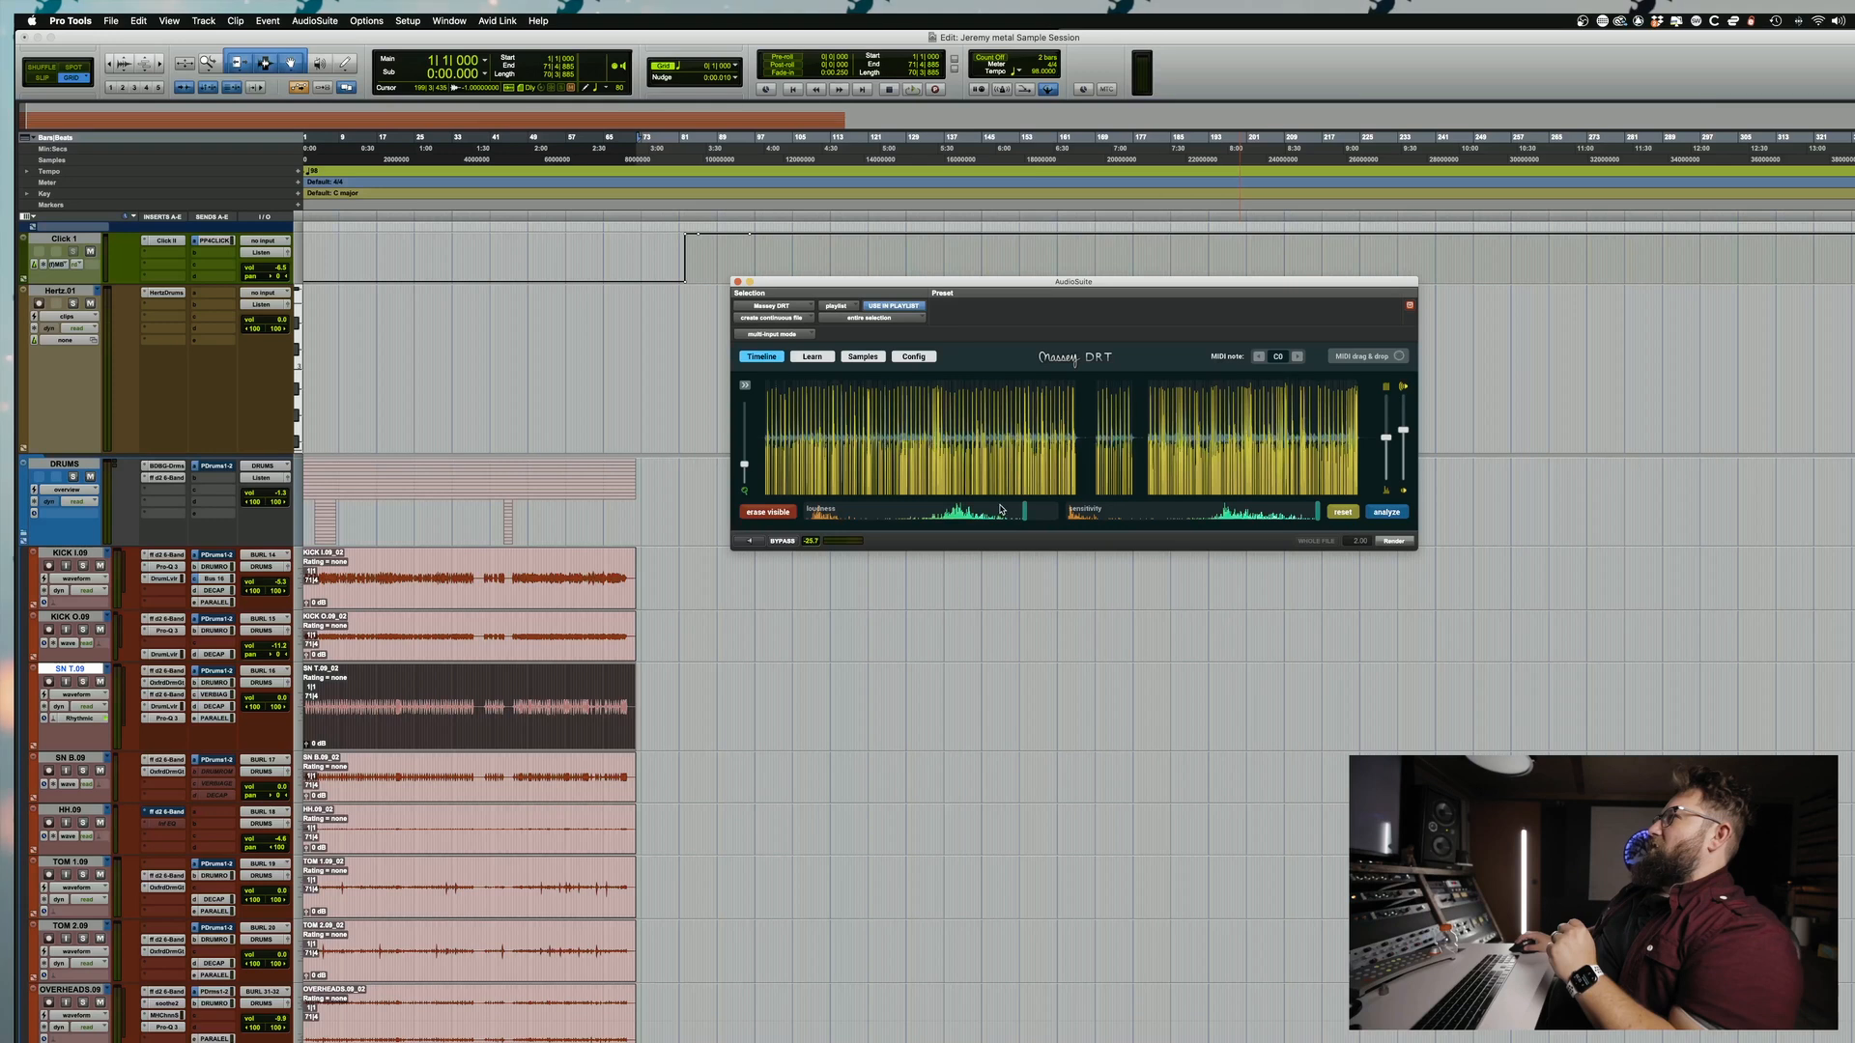
Step: Lower the loudness and sensitivity detection levels in Massey DRT for the snare hits
left_click_drag(1054, 512, 882, 511)
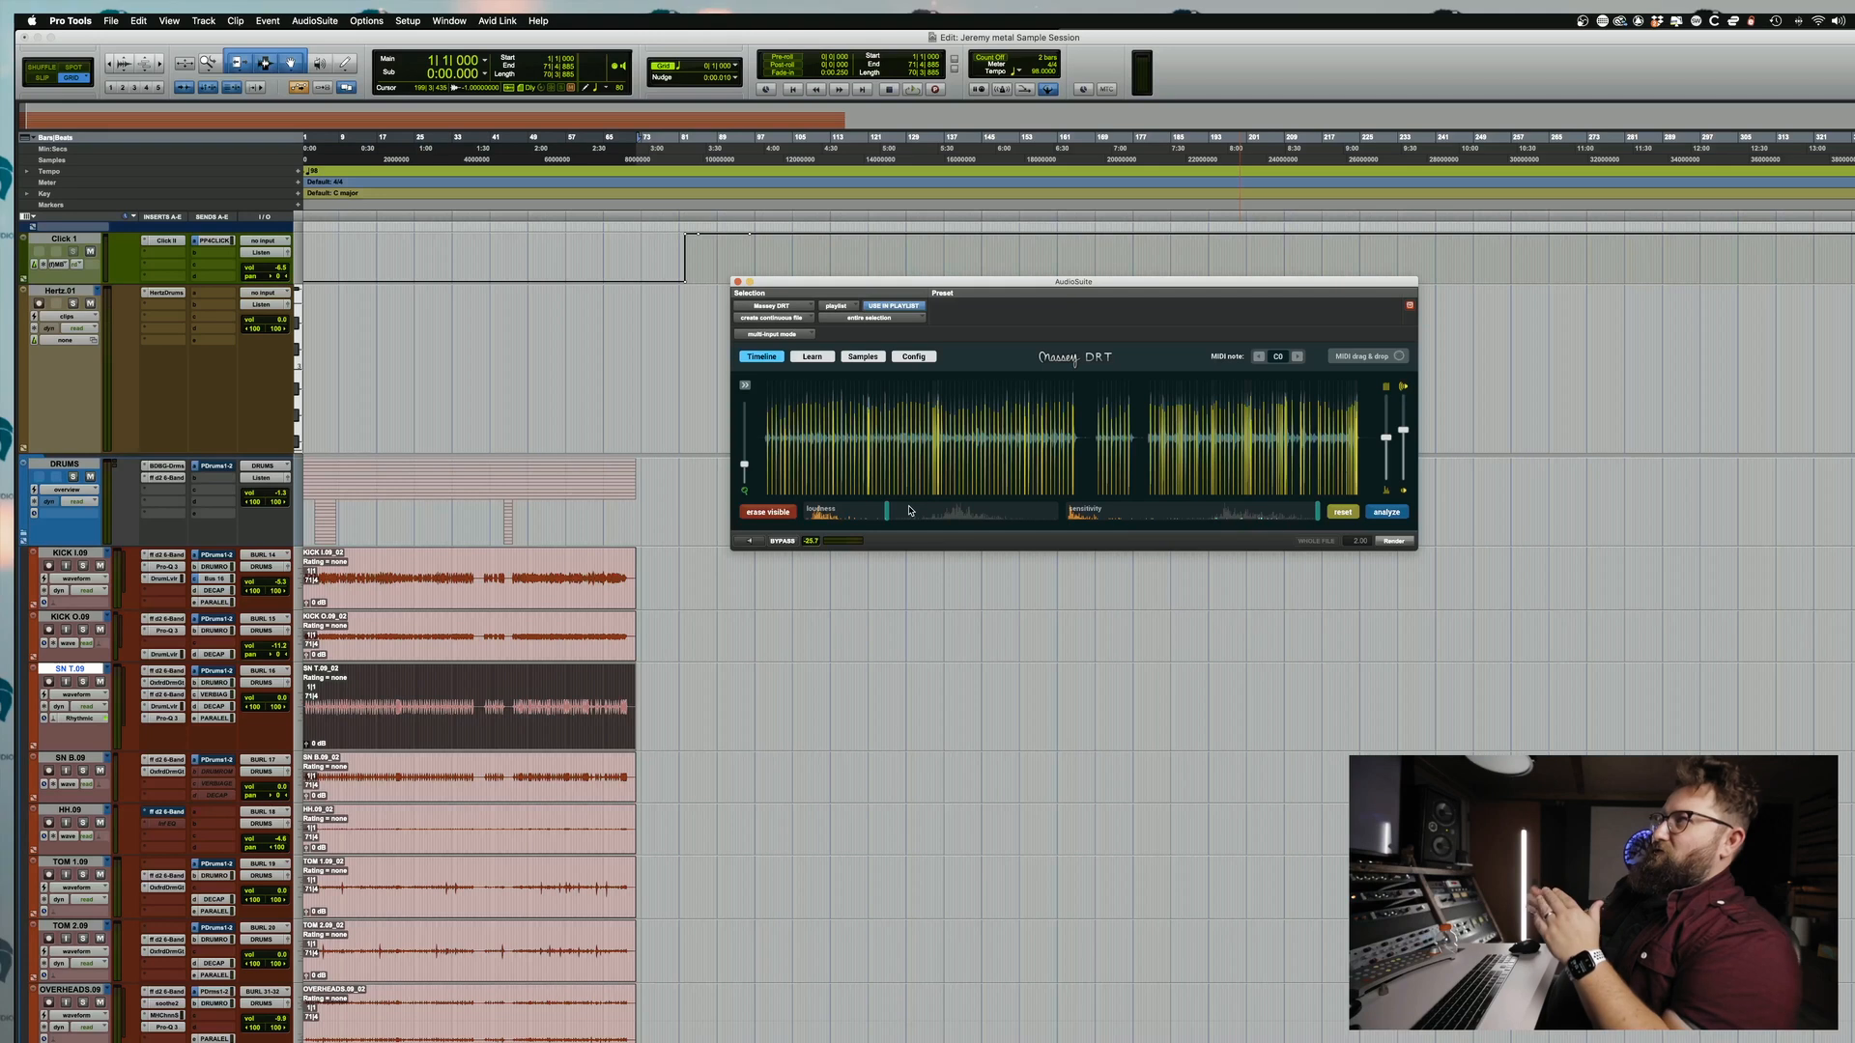
left_click_drag(1318, 515, 1163, 522)
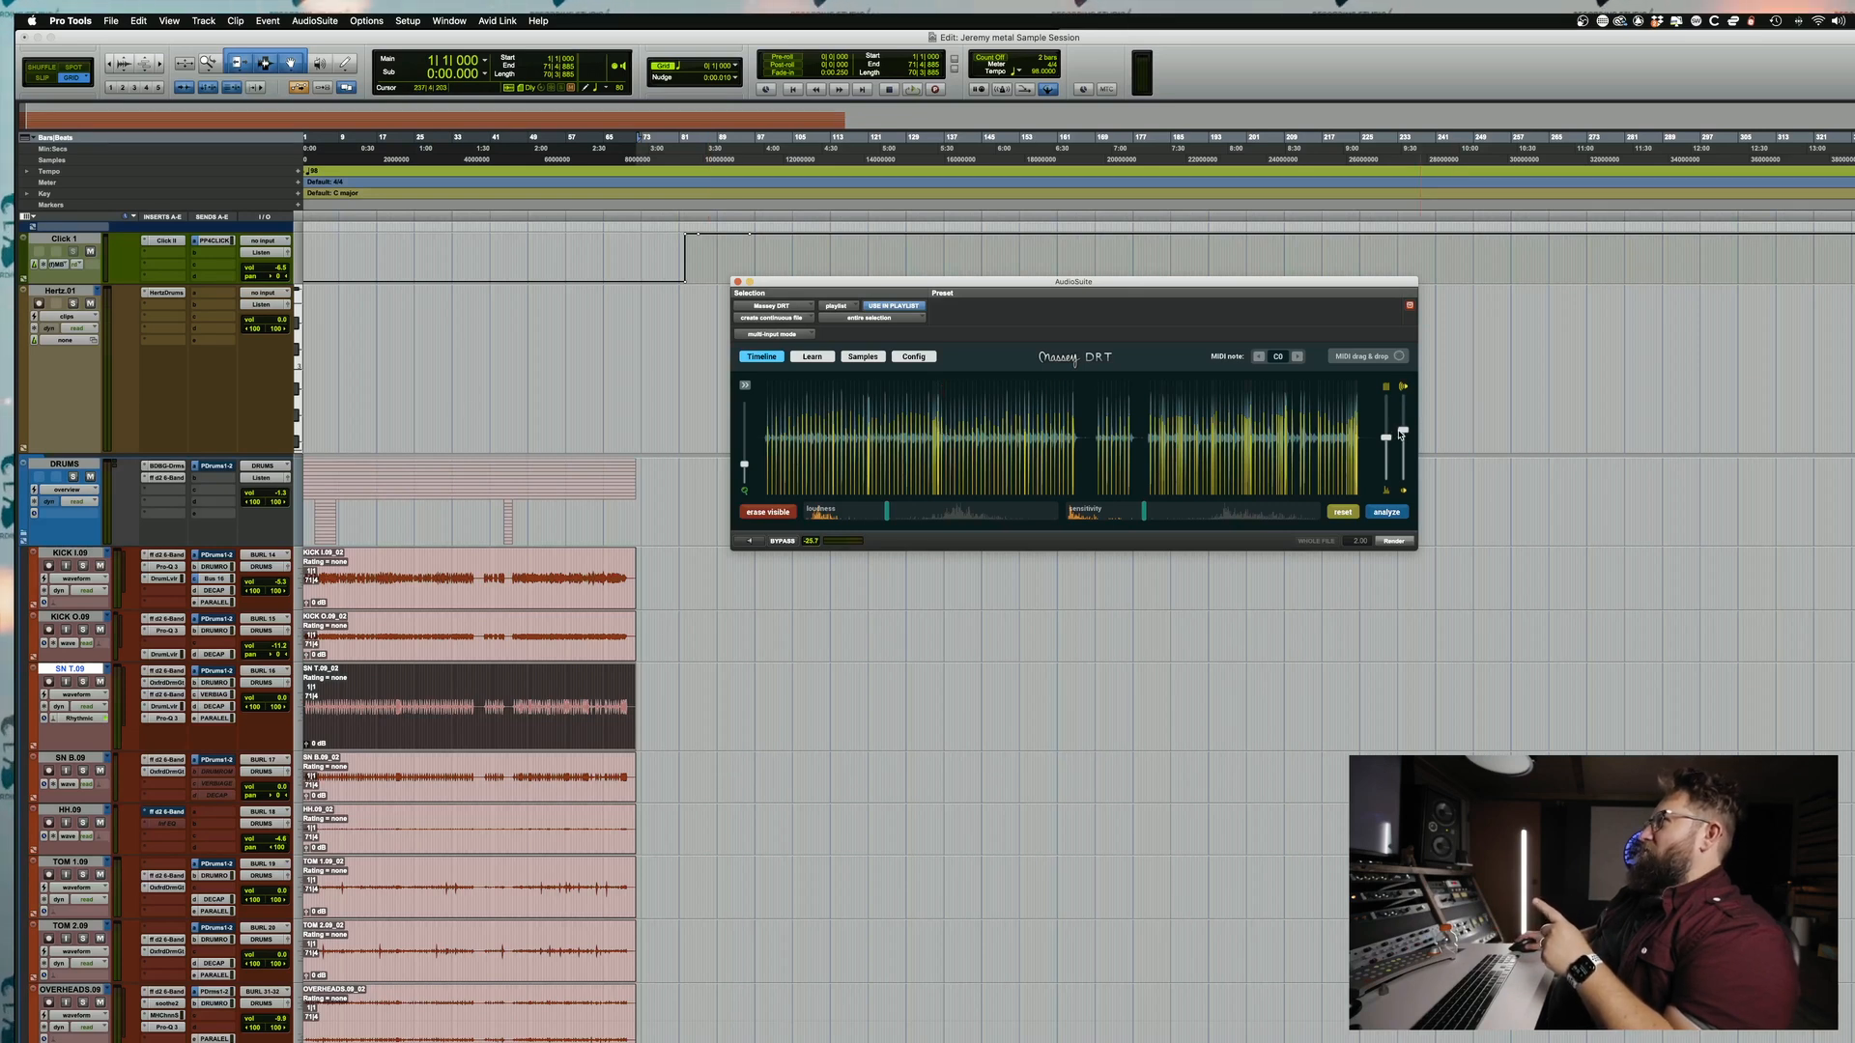
Step: Raise the velocity level of the detected snare hits, place them as MIDI on the Hertz.01 track and close Massey DRT
left_click_drag(1397, 430, 1393, 423)
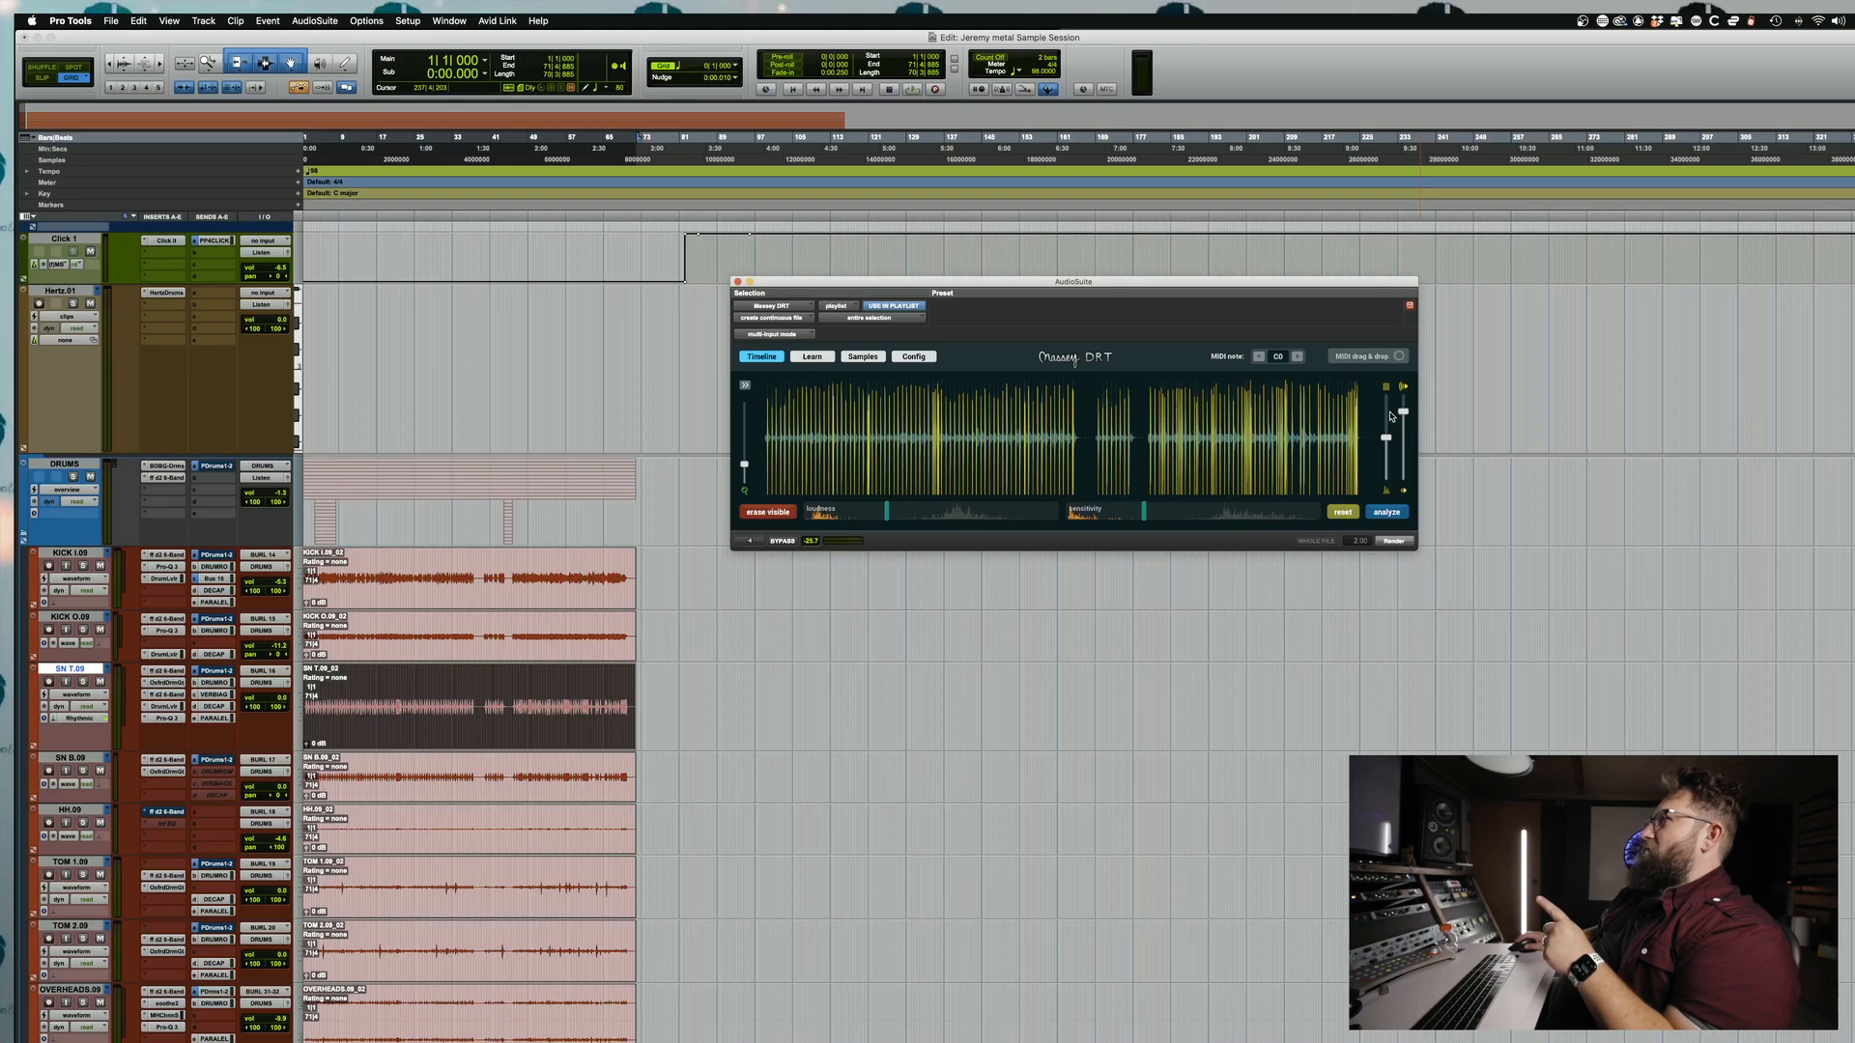
left_click_drag(1388, 418, 1397, 380)
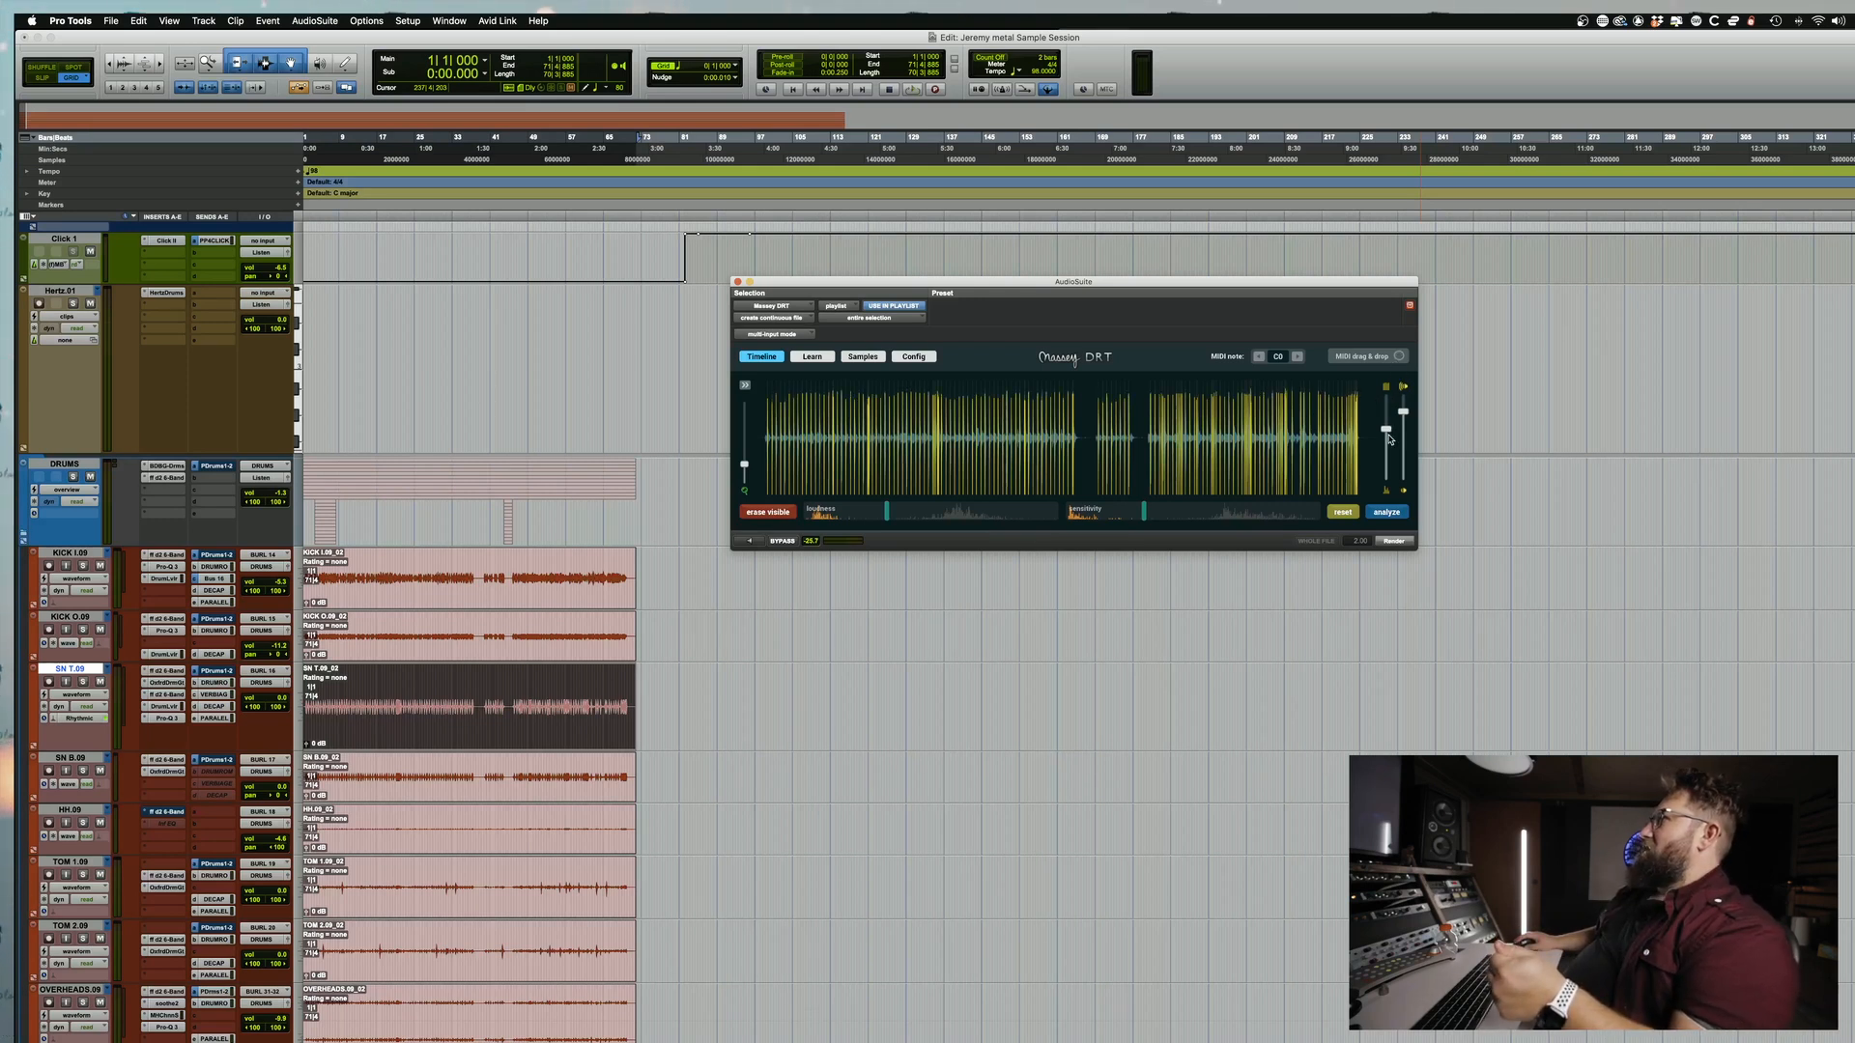
left_click_drag(1387, 432, 1386, 441)
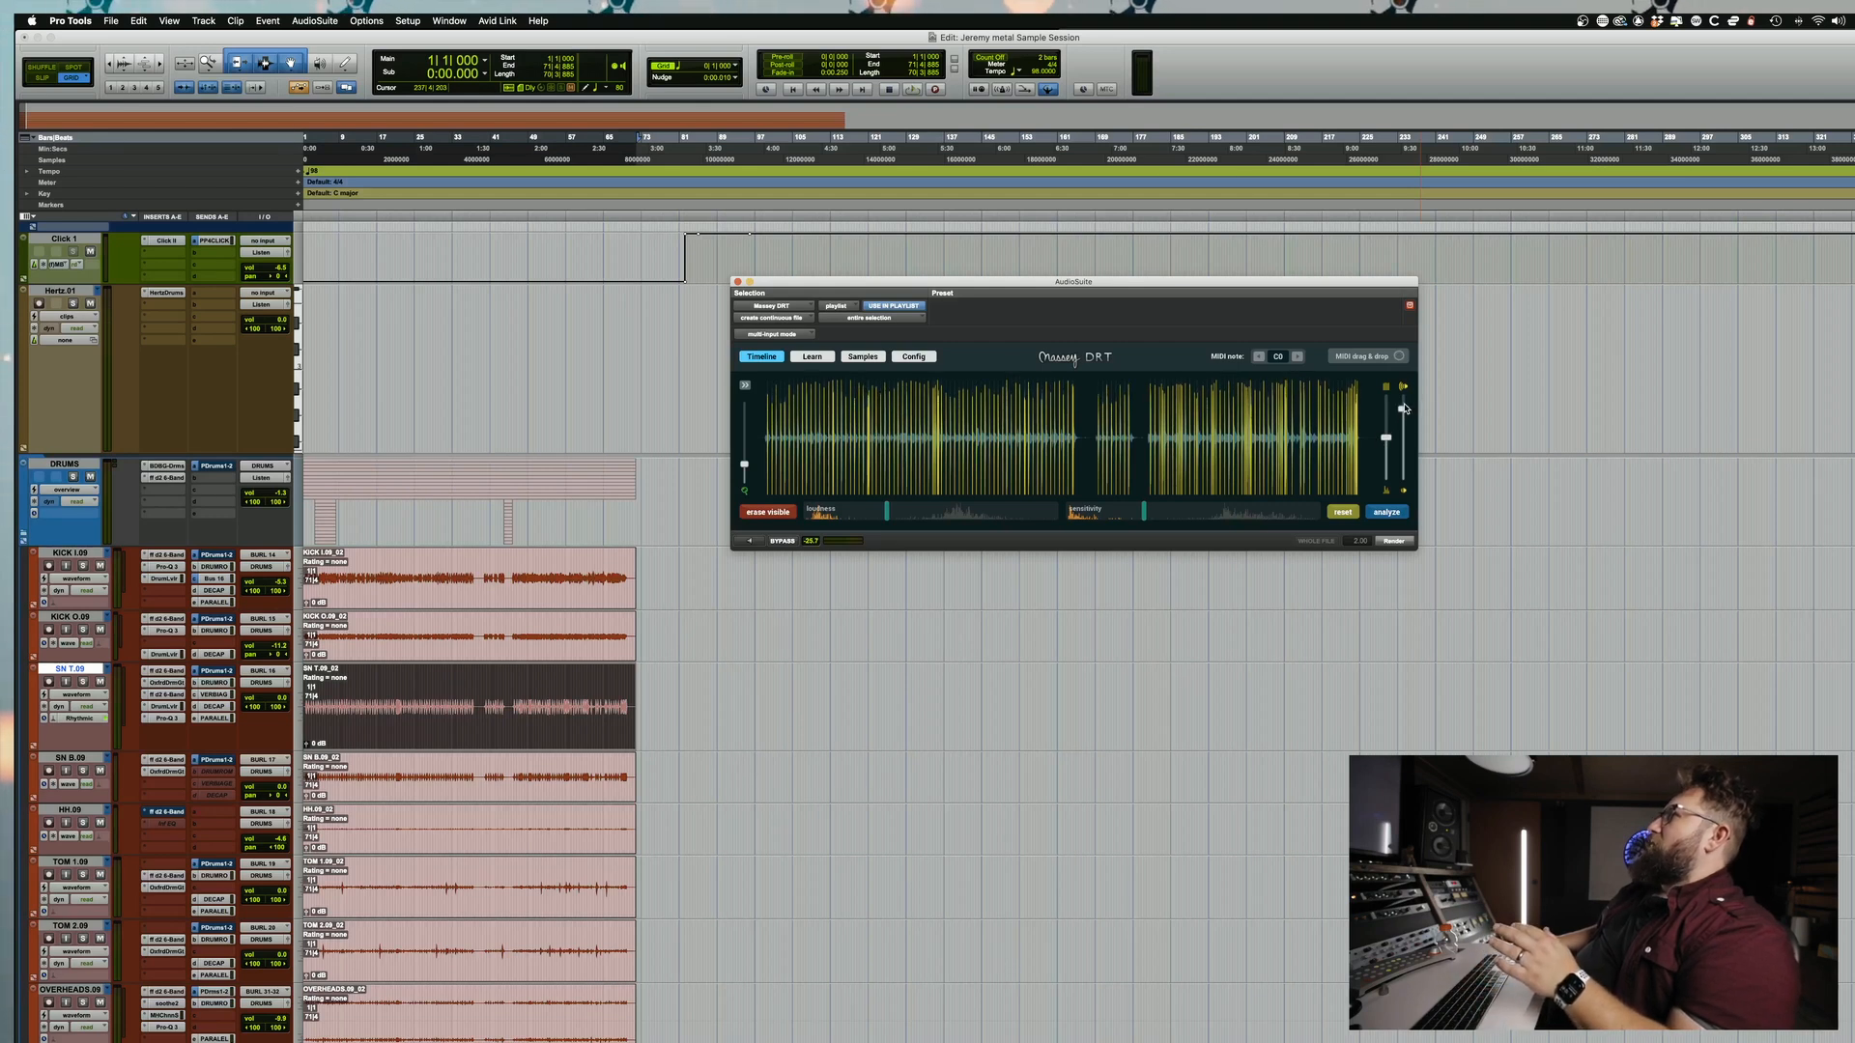
left_click_drag(1406, 407, 1403, 412)
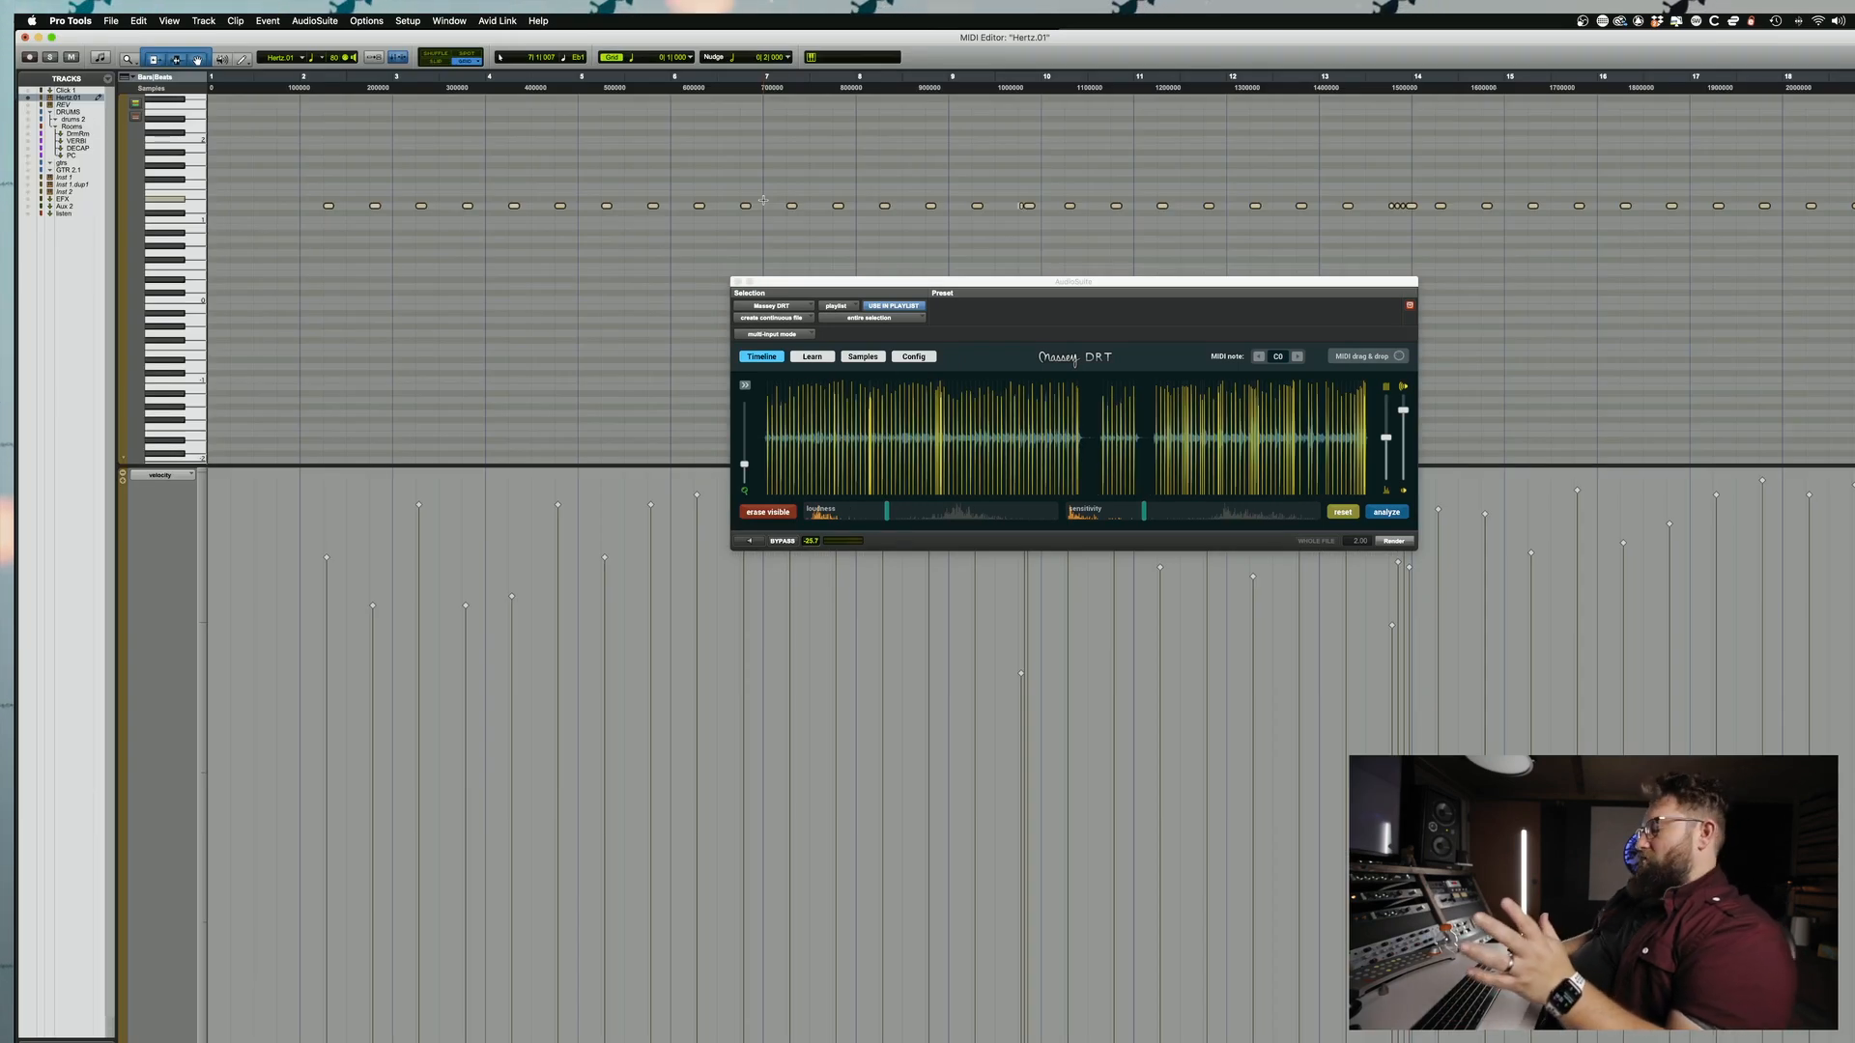
left_click(738, 281)
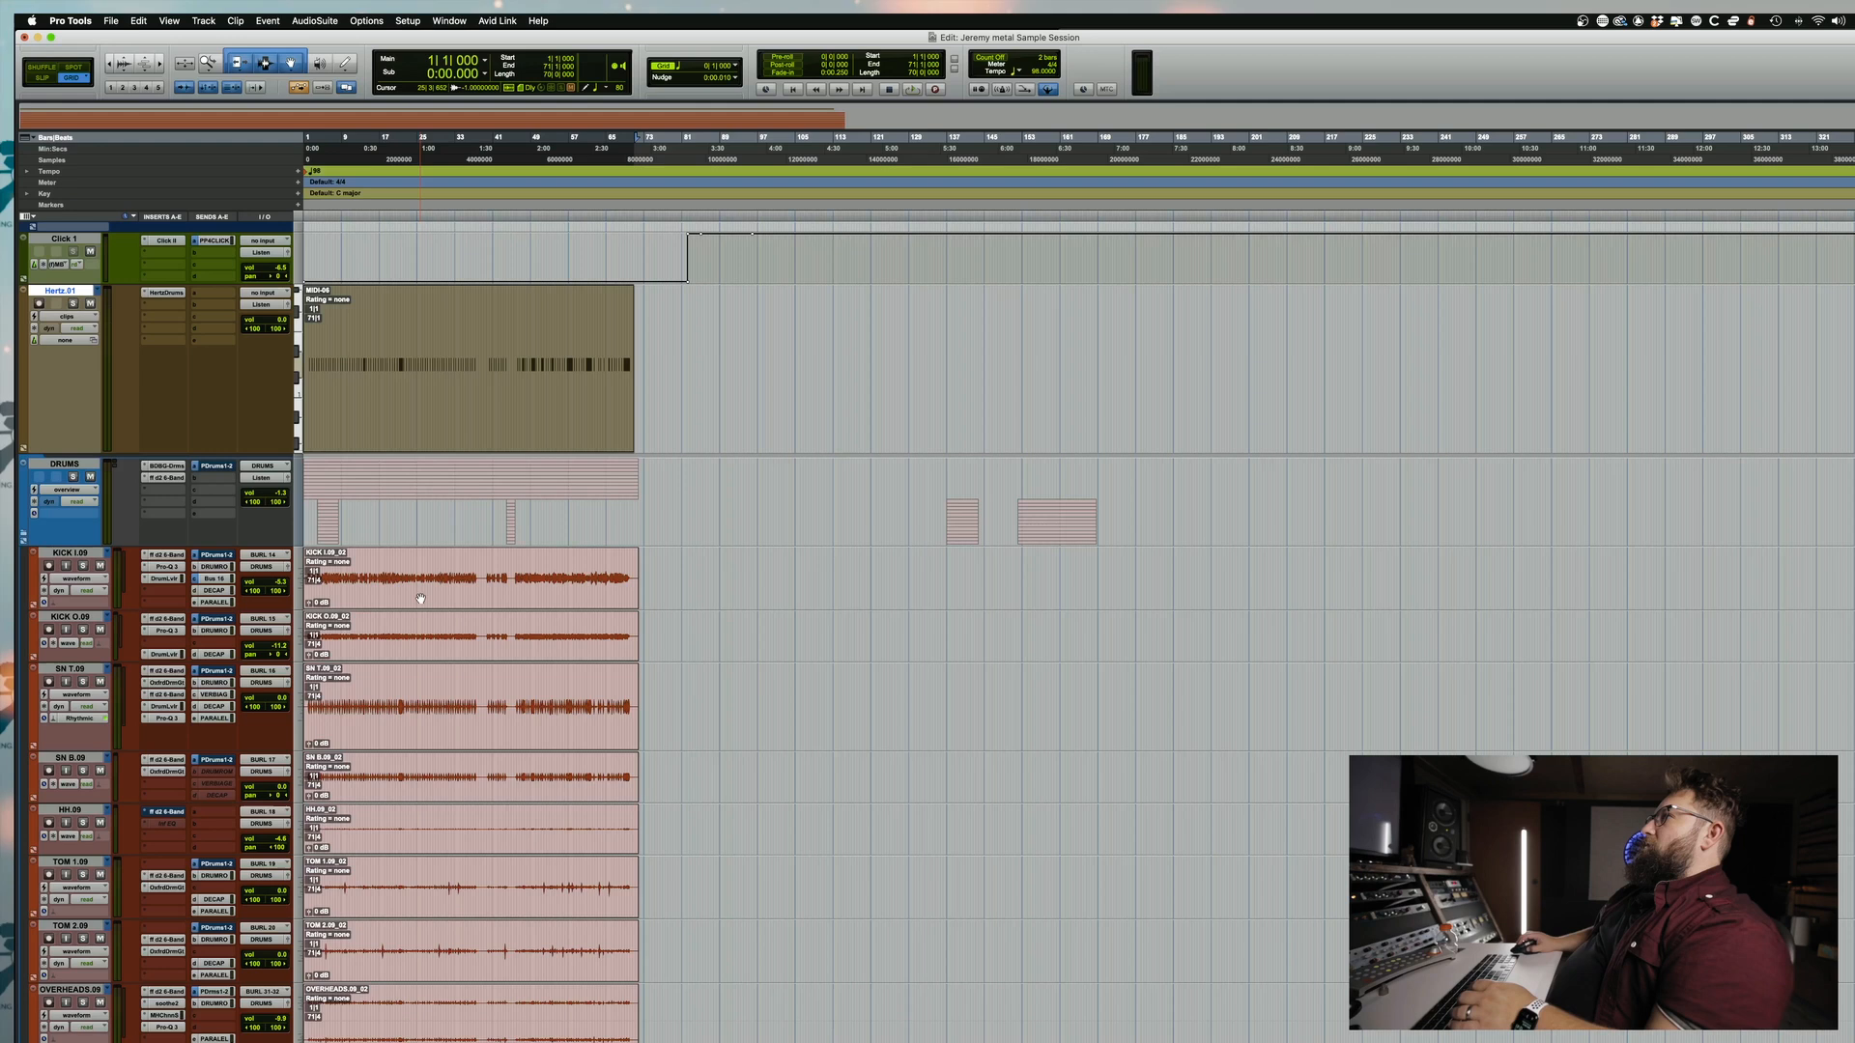
Step: Open Massey DRT on the KICK I.09 clip and analyze it for kick hits
left_click(453, 601)
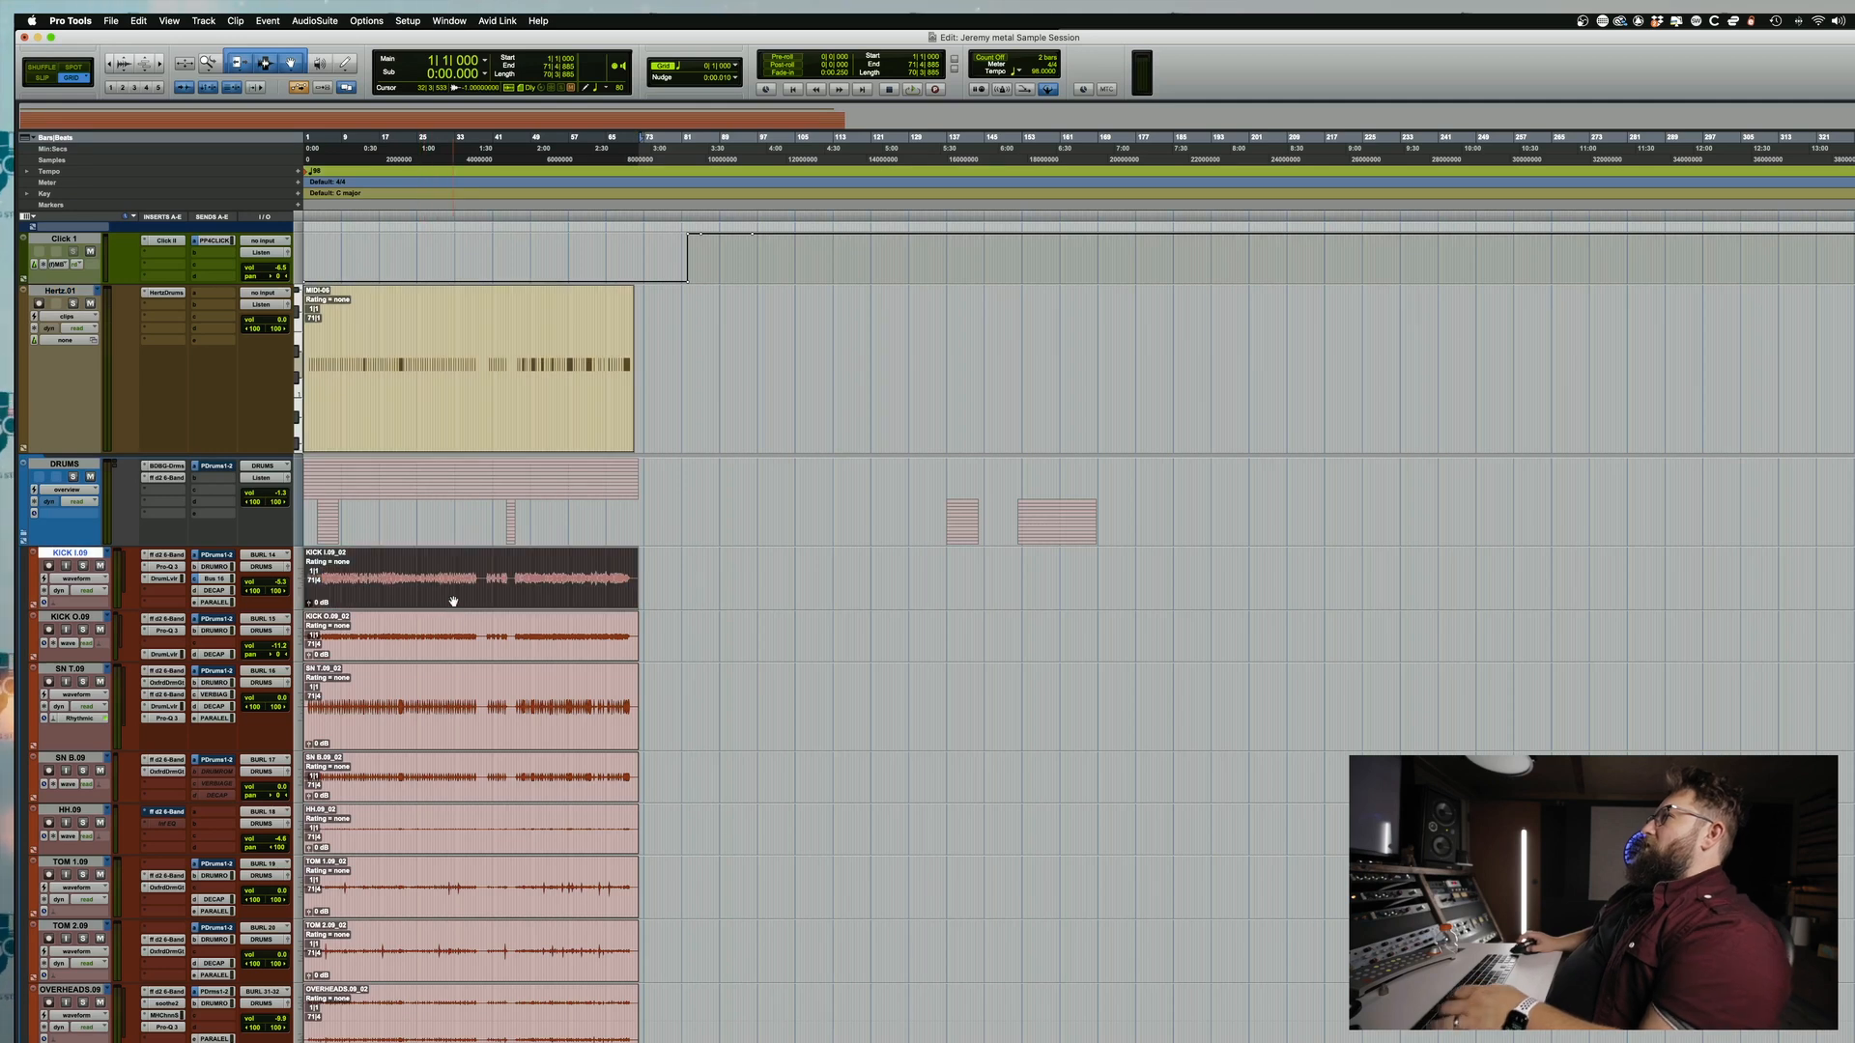
left_click(315, 20)
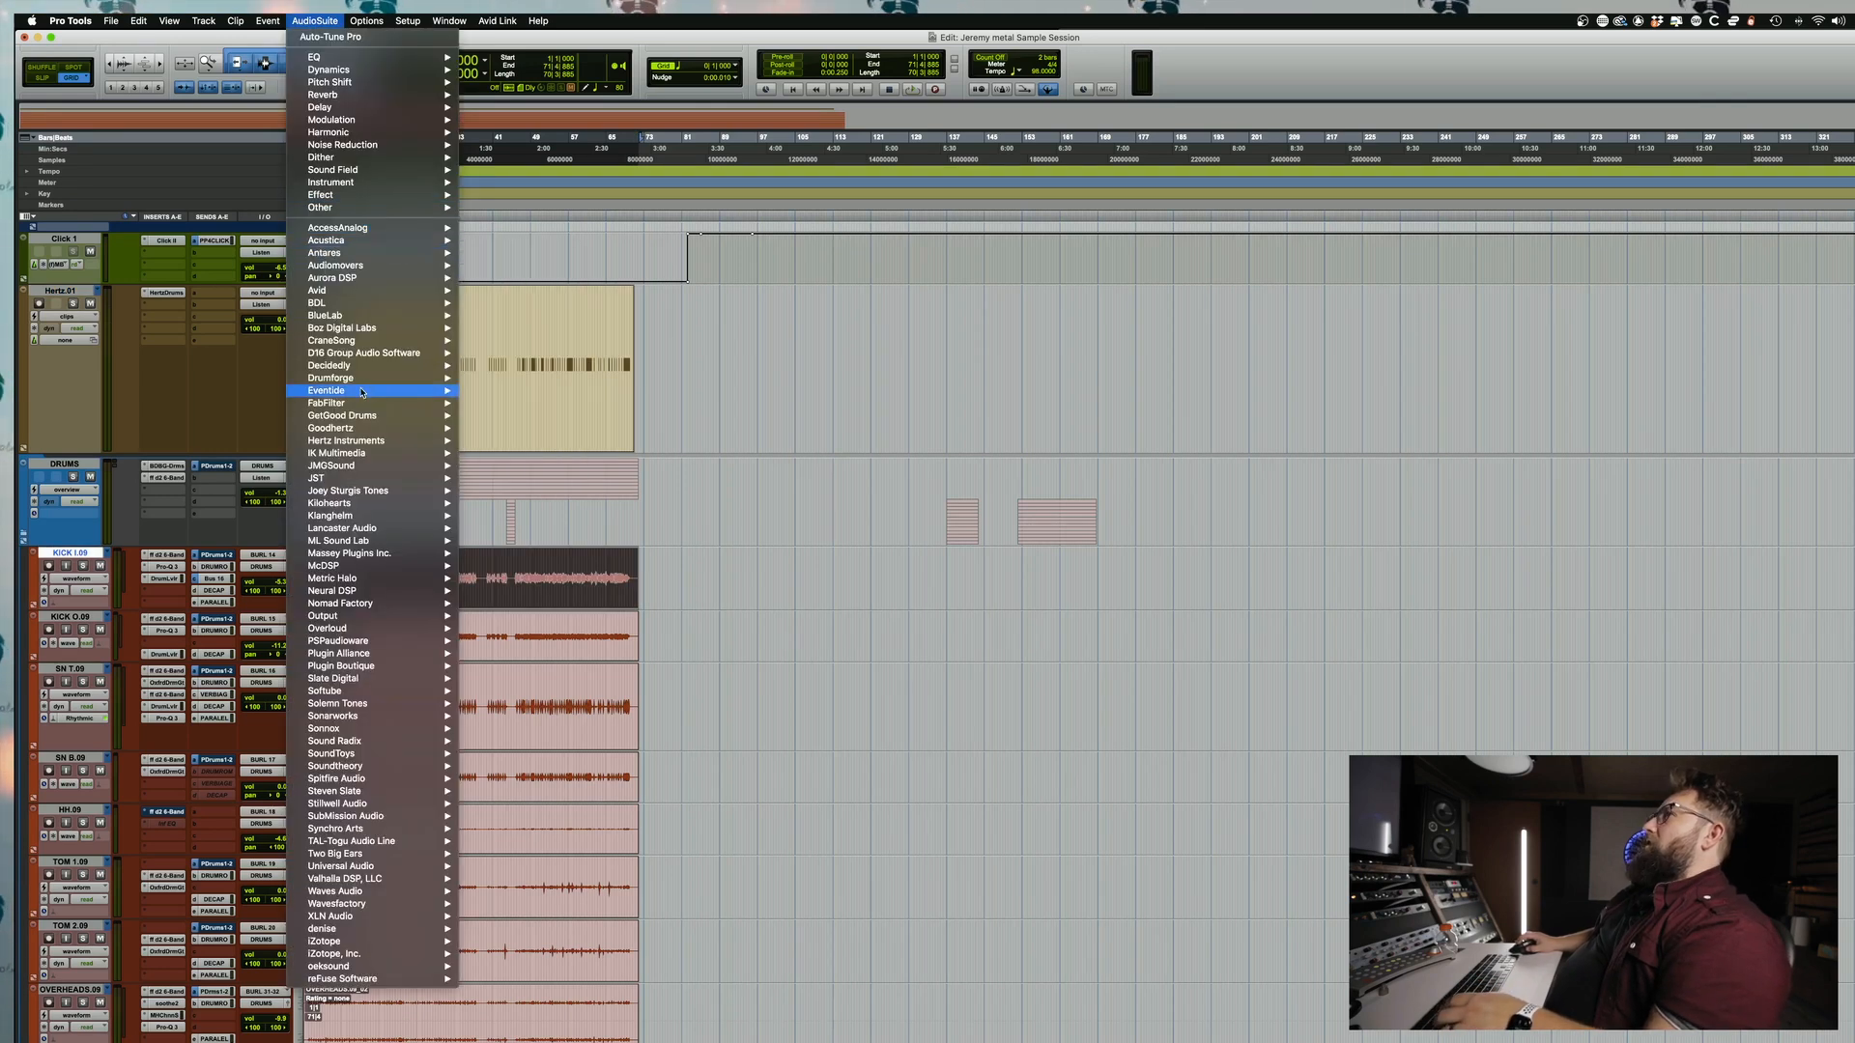
mouse_move(367, 553)
left_click(492, 554)
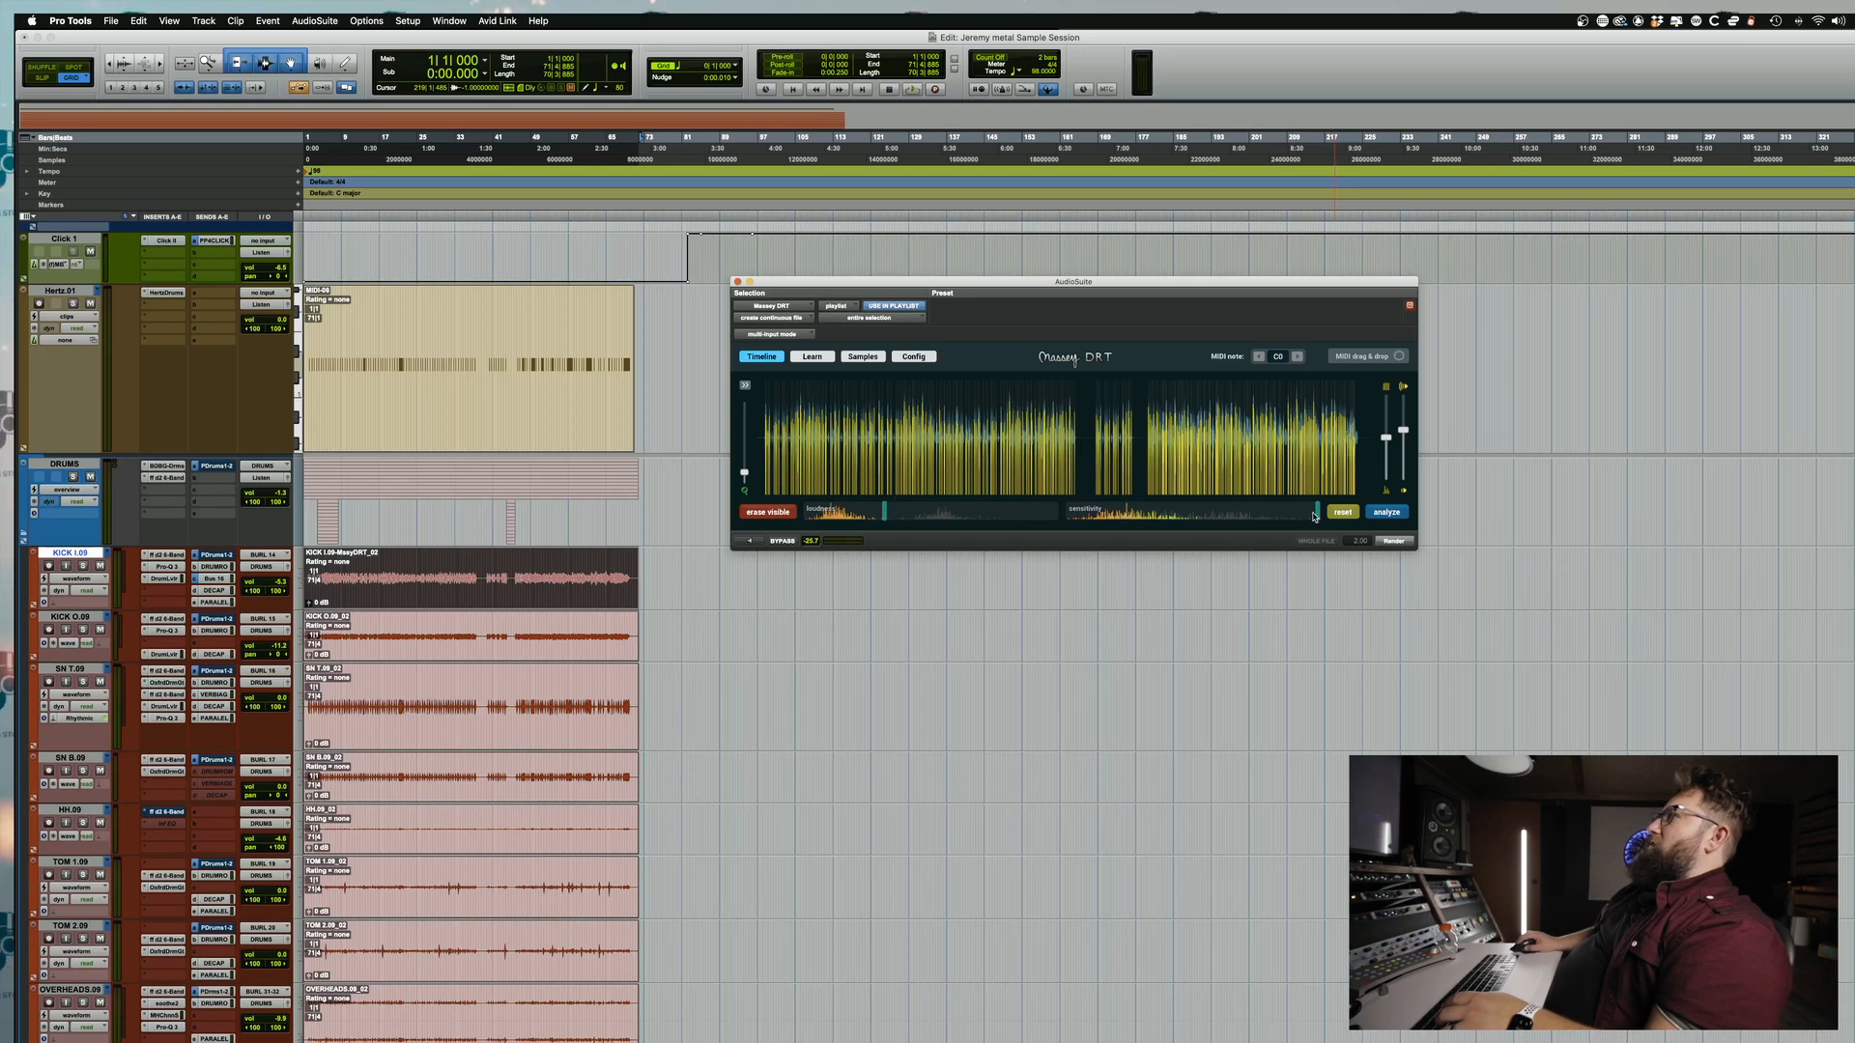
Step: Lower the sensitivity and loudness detection levels for the kick in Massey DRT, and raise the velocity level of the detected hits
left_click_drag(1314, 517, 1158, 499)
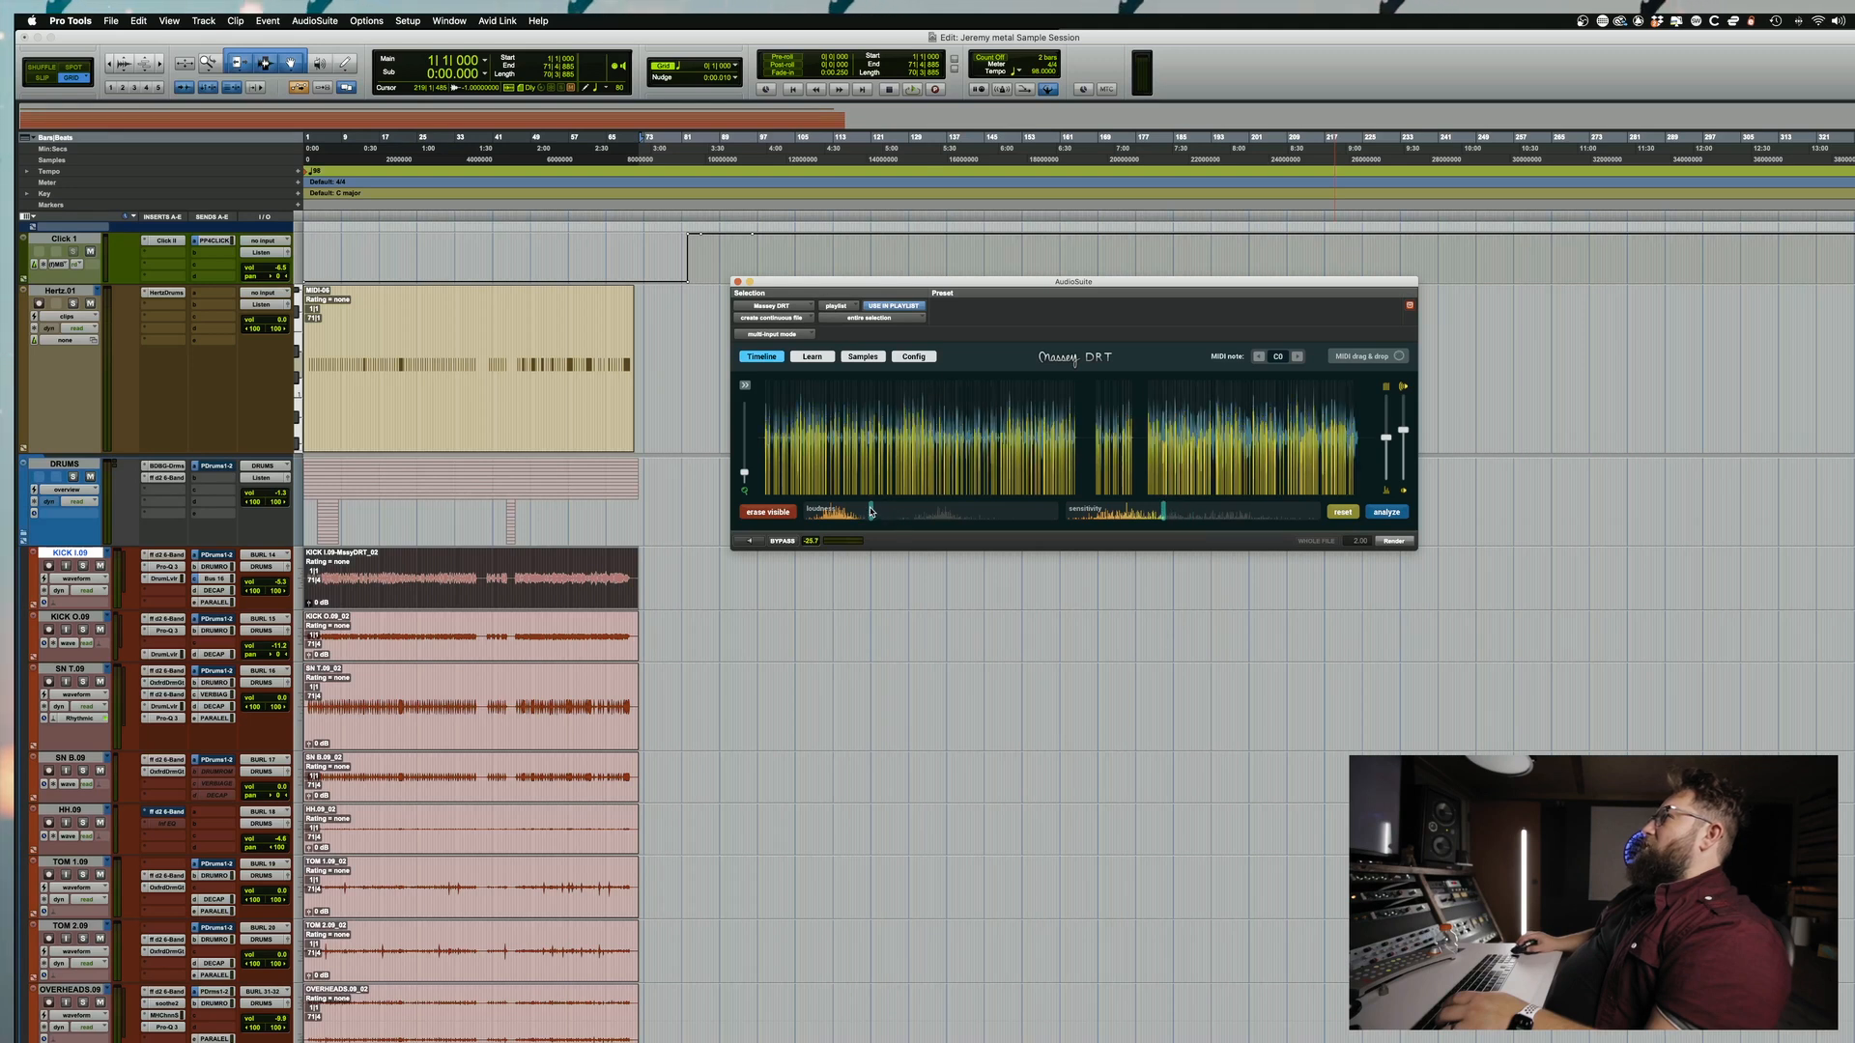
mouse_move(1163, 519)
left_mouse_down()
mouse_move(1256, 510)
mouse_move(1177, 509)
left_mouse_up()
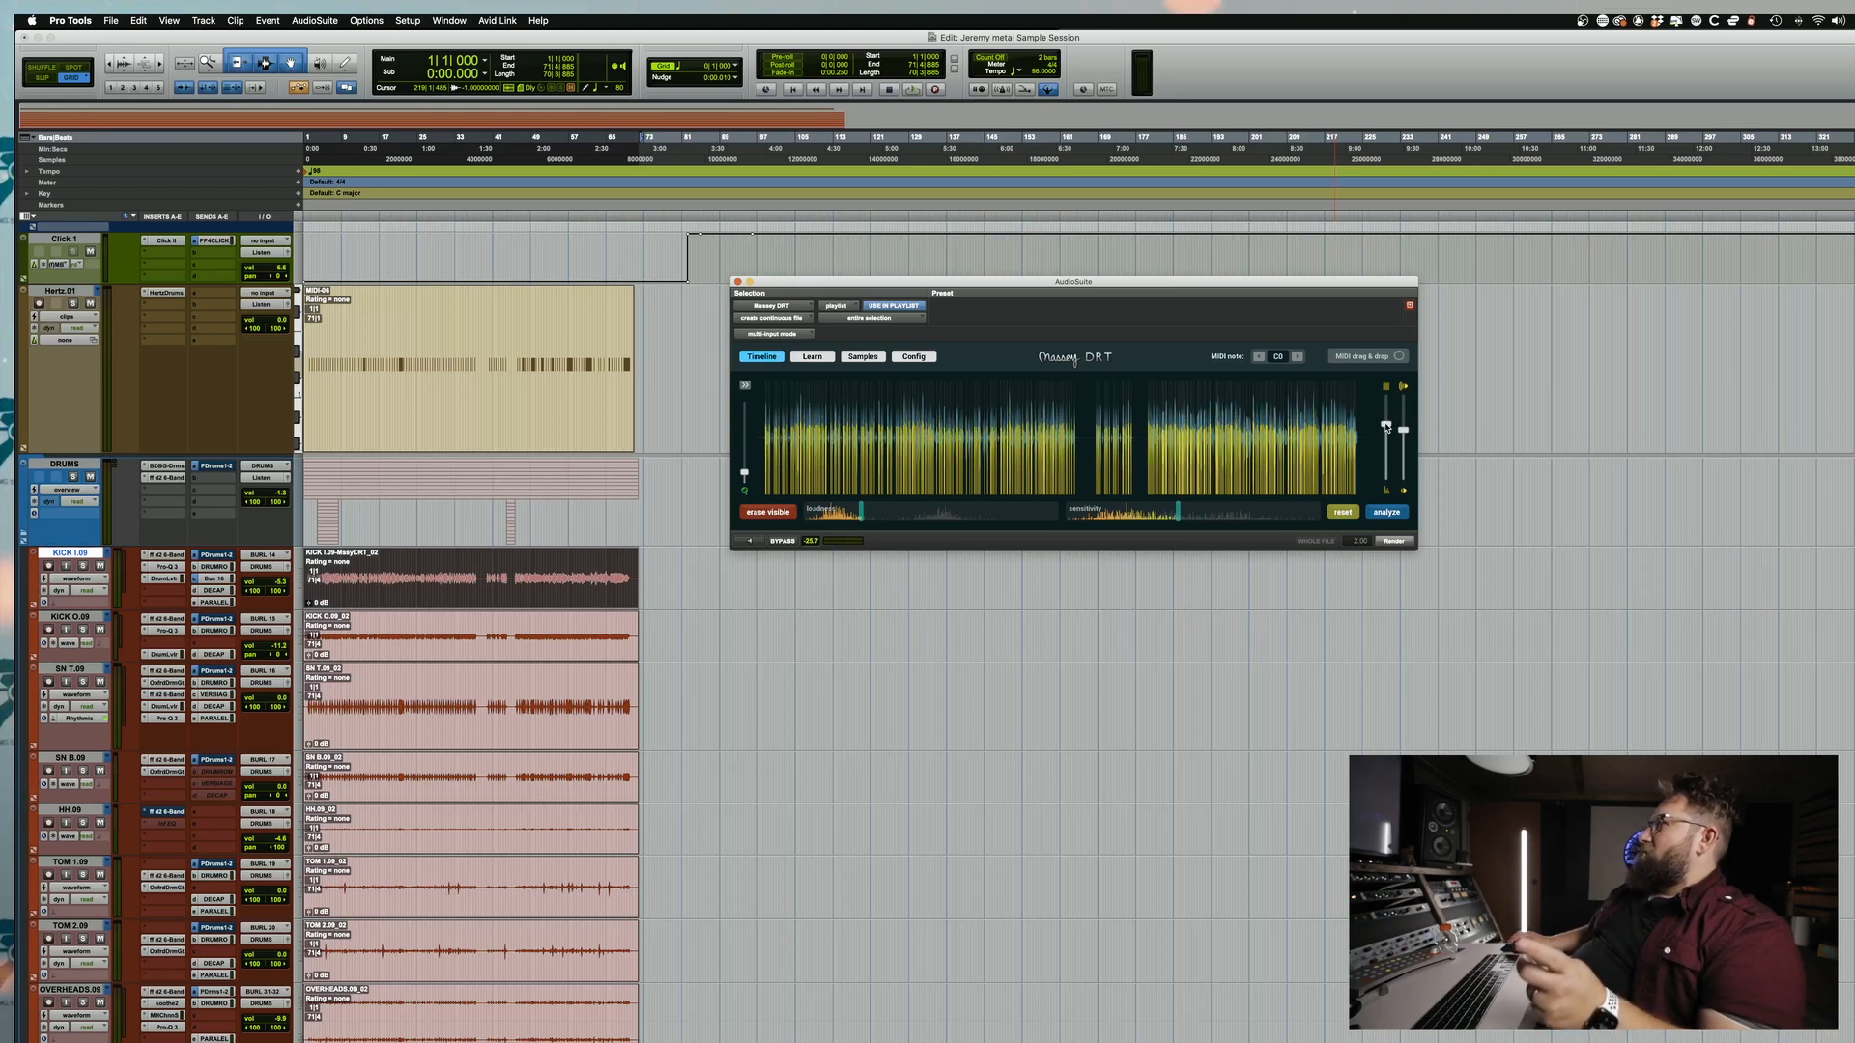
mouse_move(1387, 427)
left_mouse_down()
mouse_move(1388, 402)
mouse_move(1382, 439)
left_mouse_up()
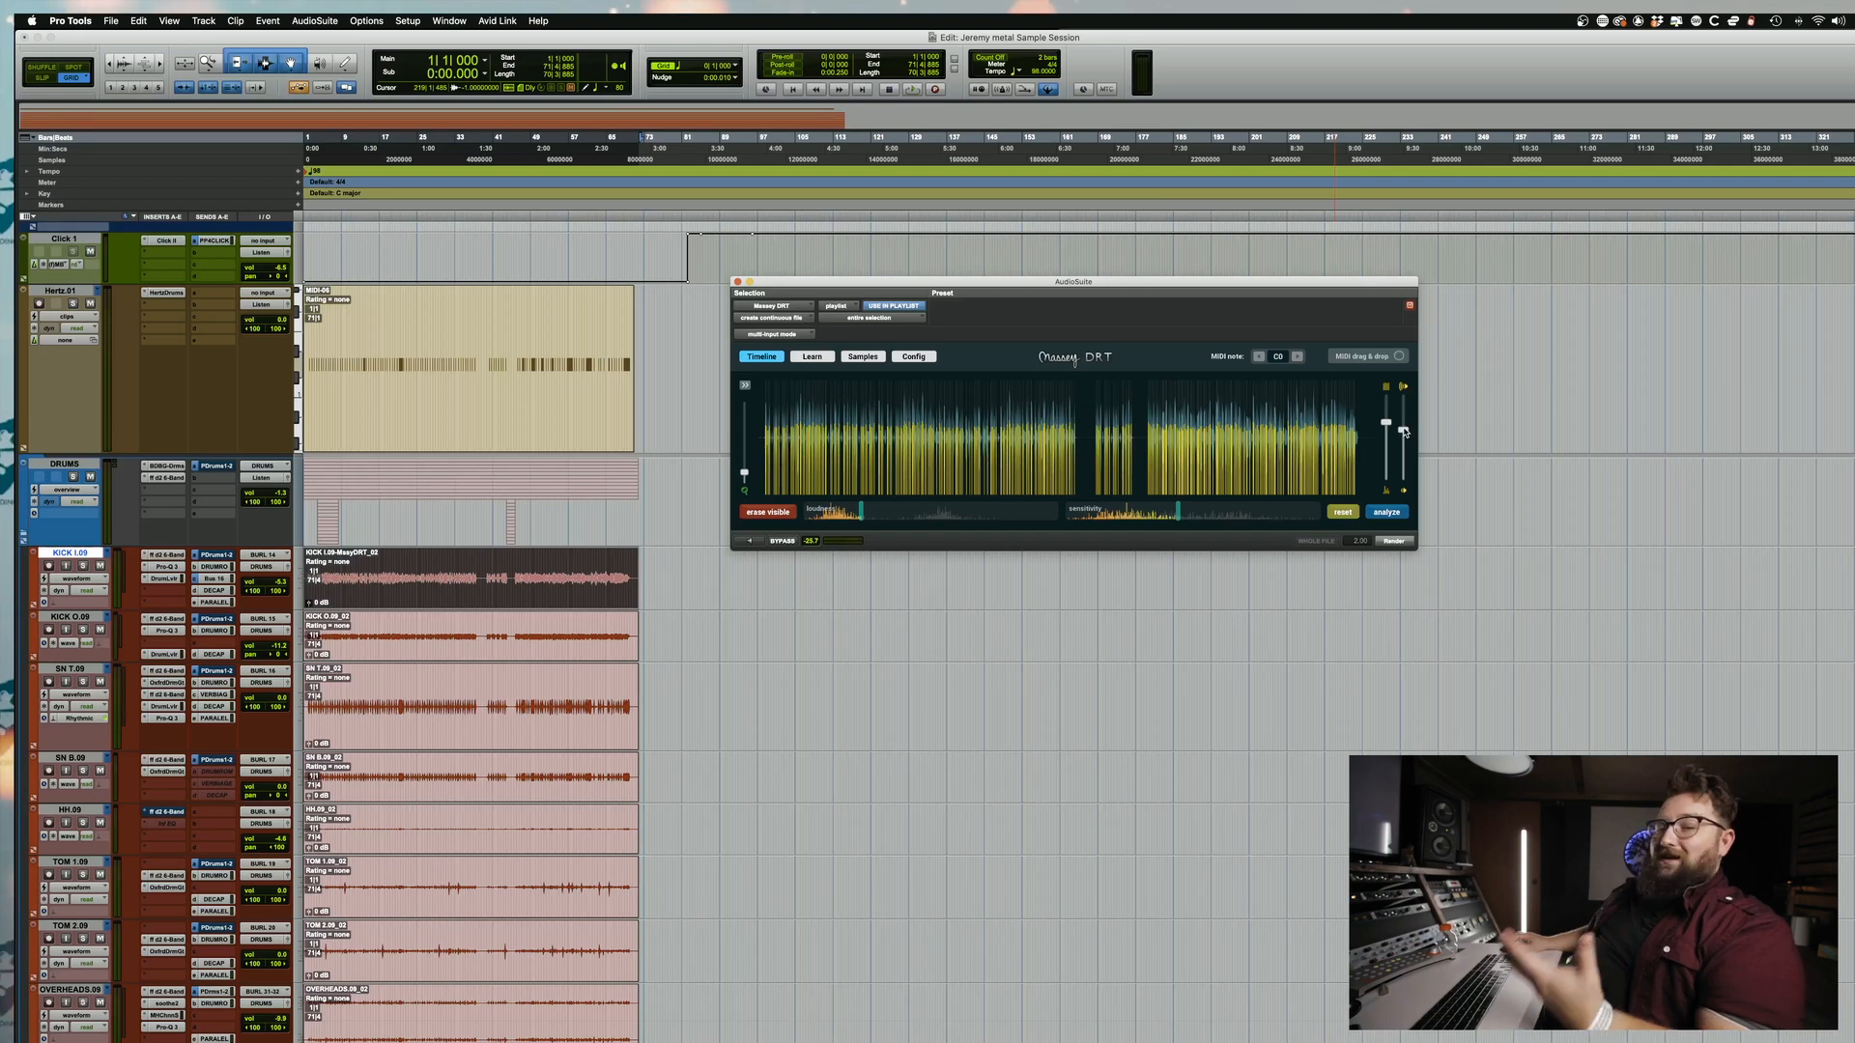
left_click_drag(1406, 431, 1408, 406)
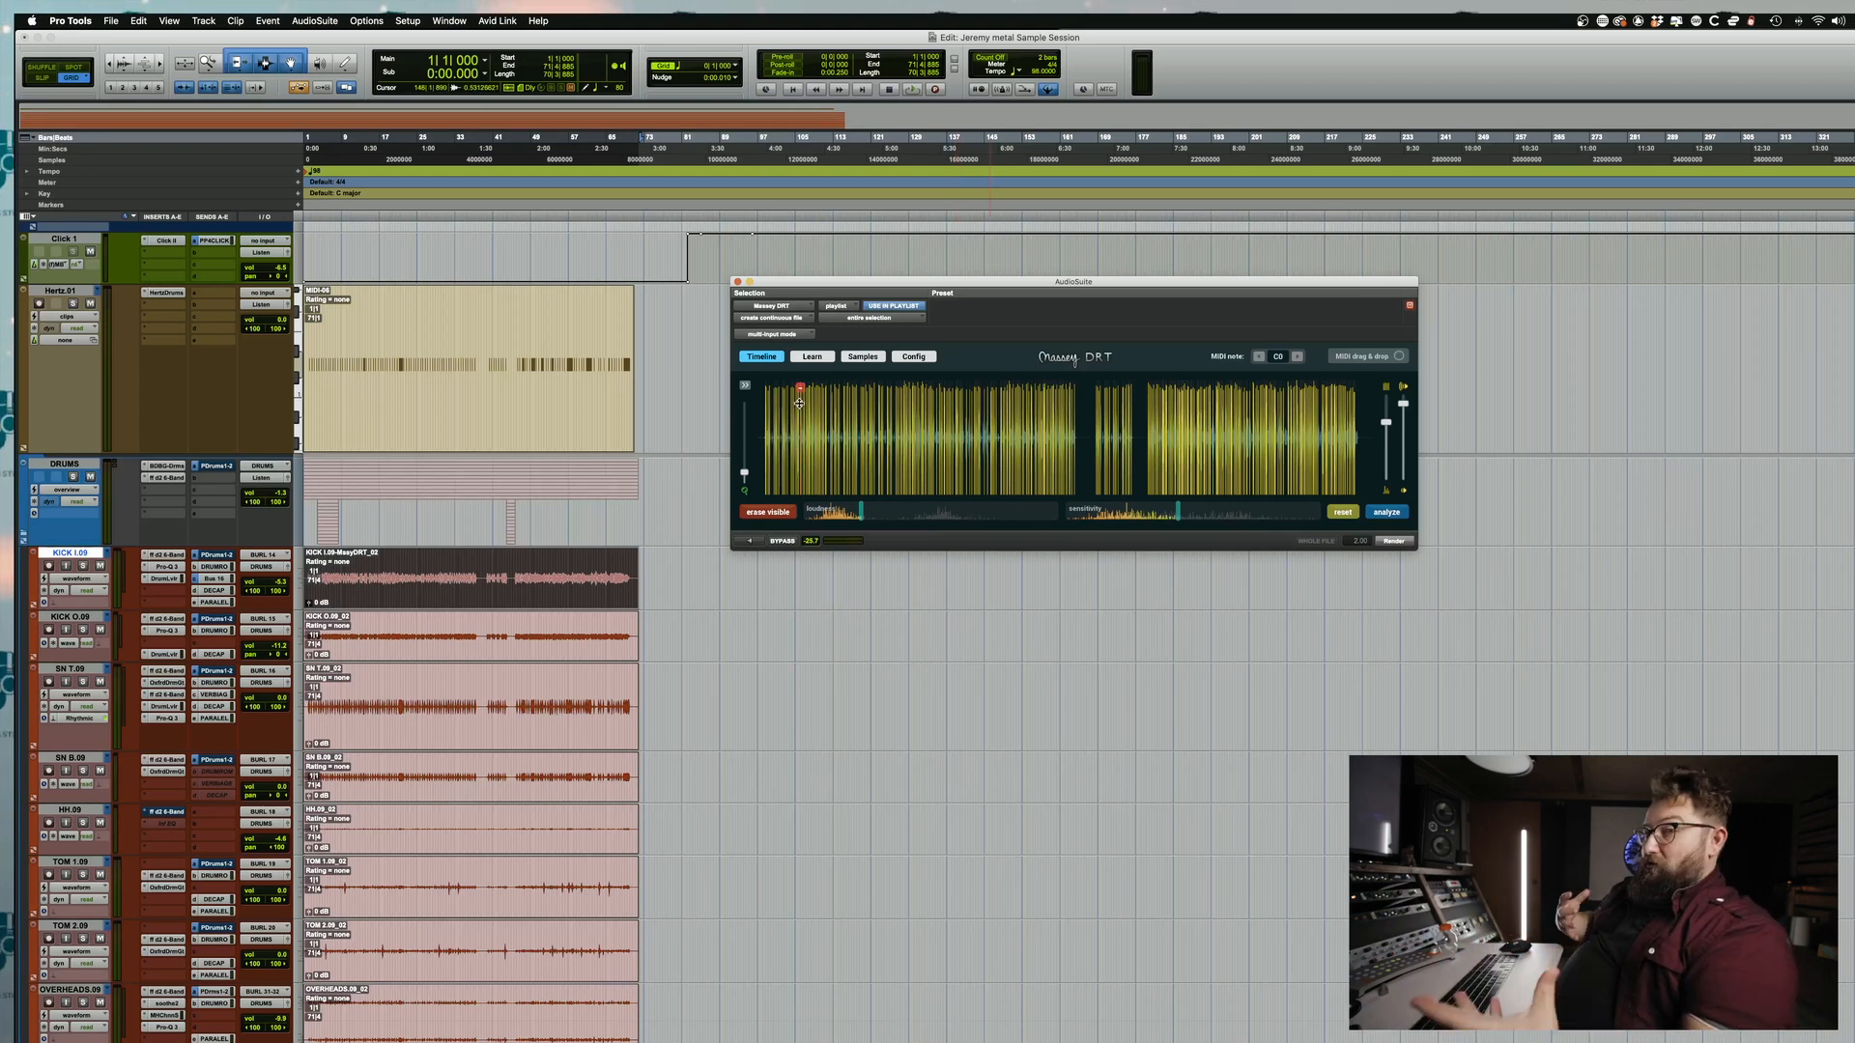
Step: Place the kick hits as a MIDI clip on the Hertz.01 track and merge a copy into the existing snare MIDI clip at the song start
left_click_drag(799, 403, 681, 387)
right_click(698, 391)
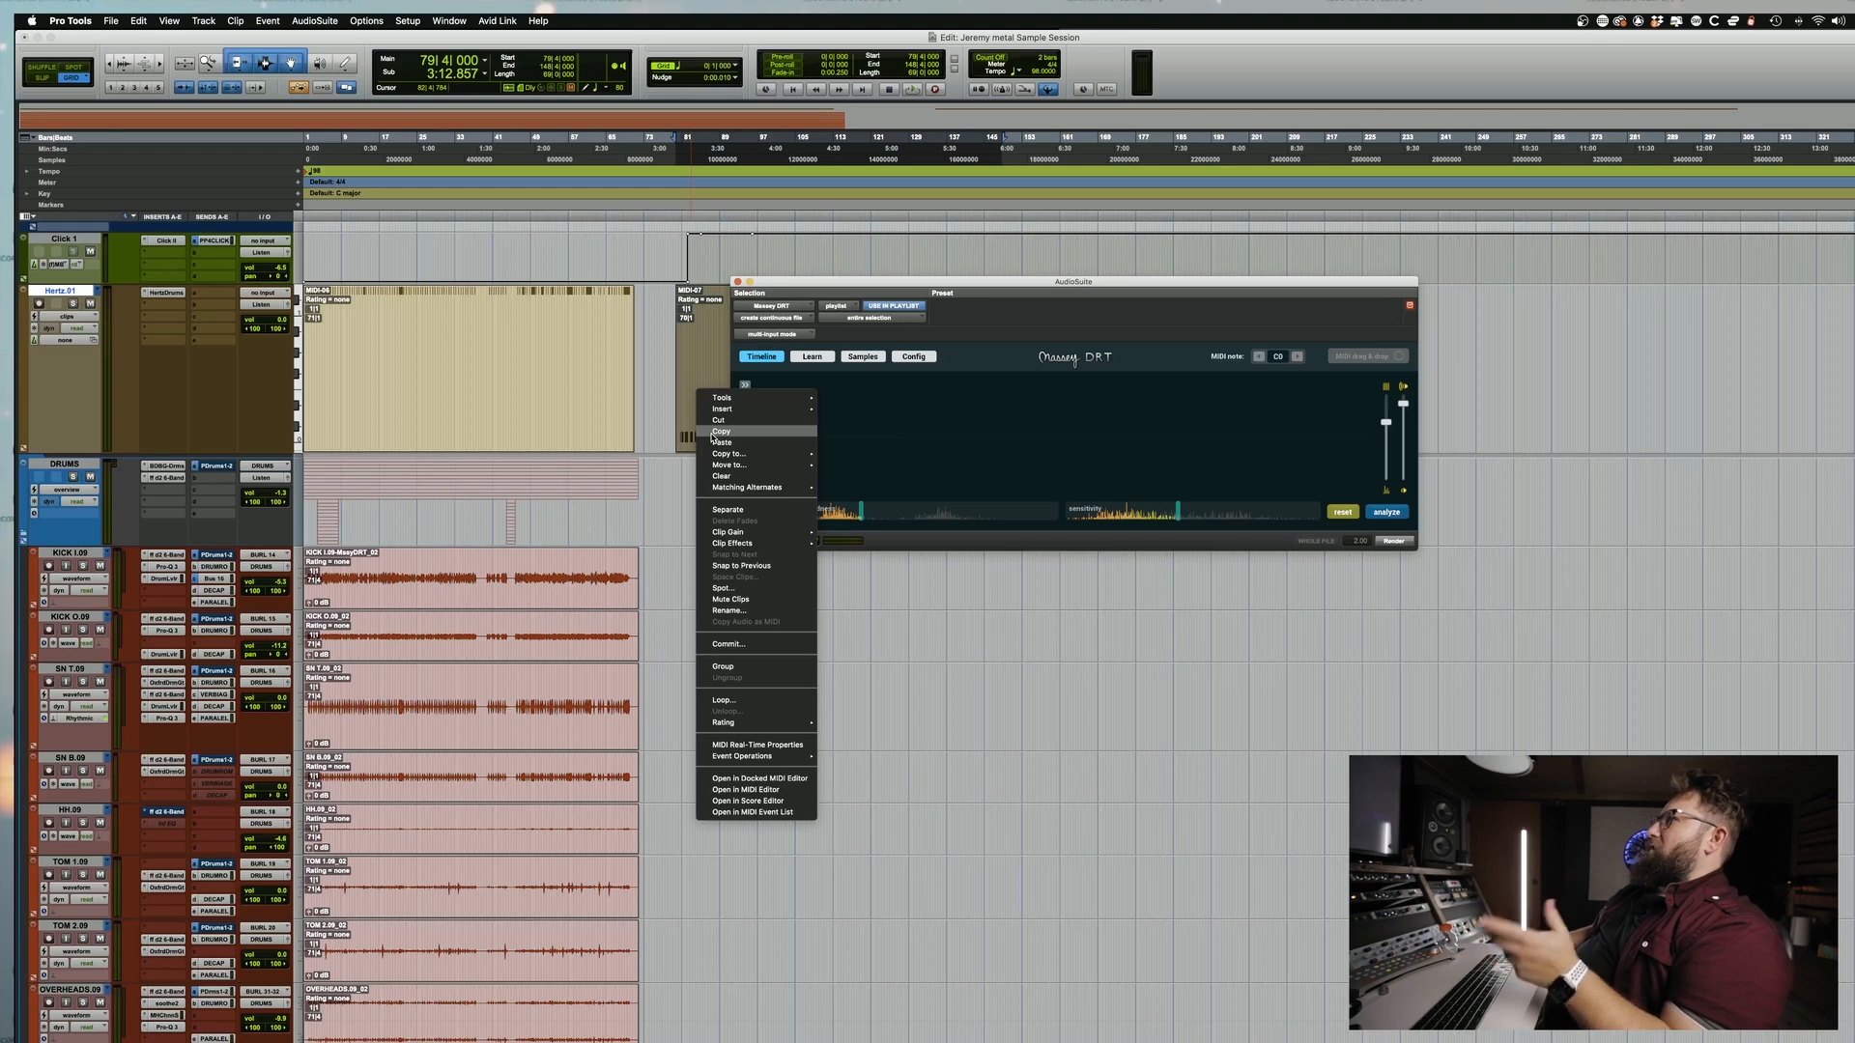
left_click(712, 434)
right_click(538, 419)
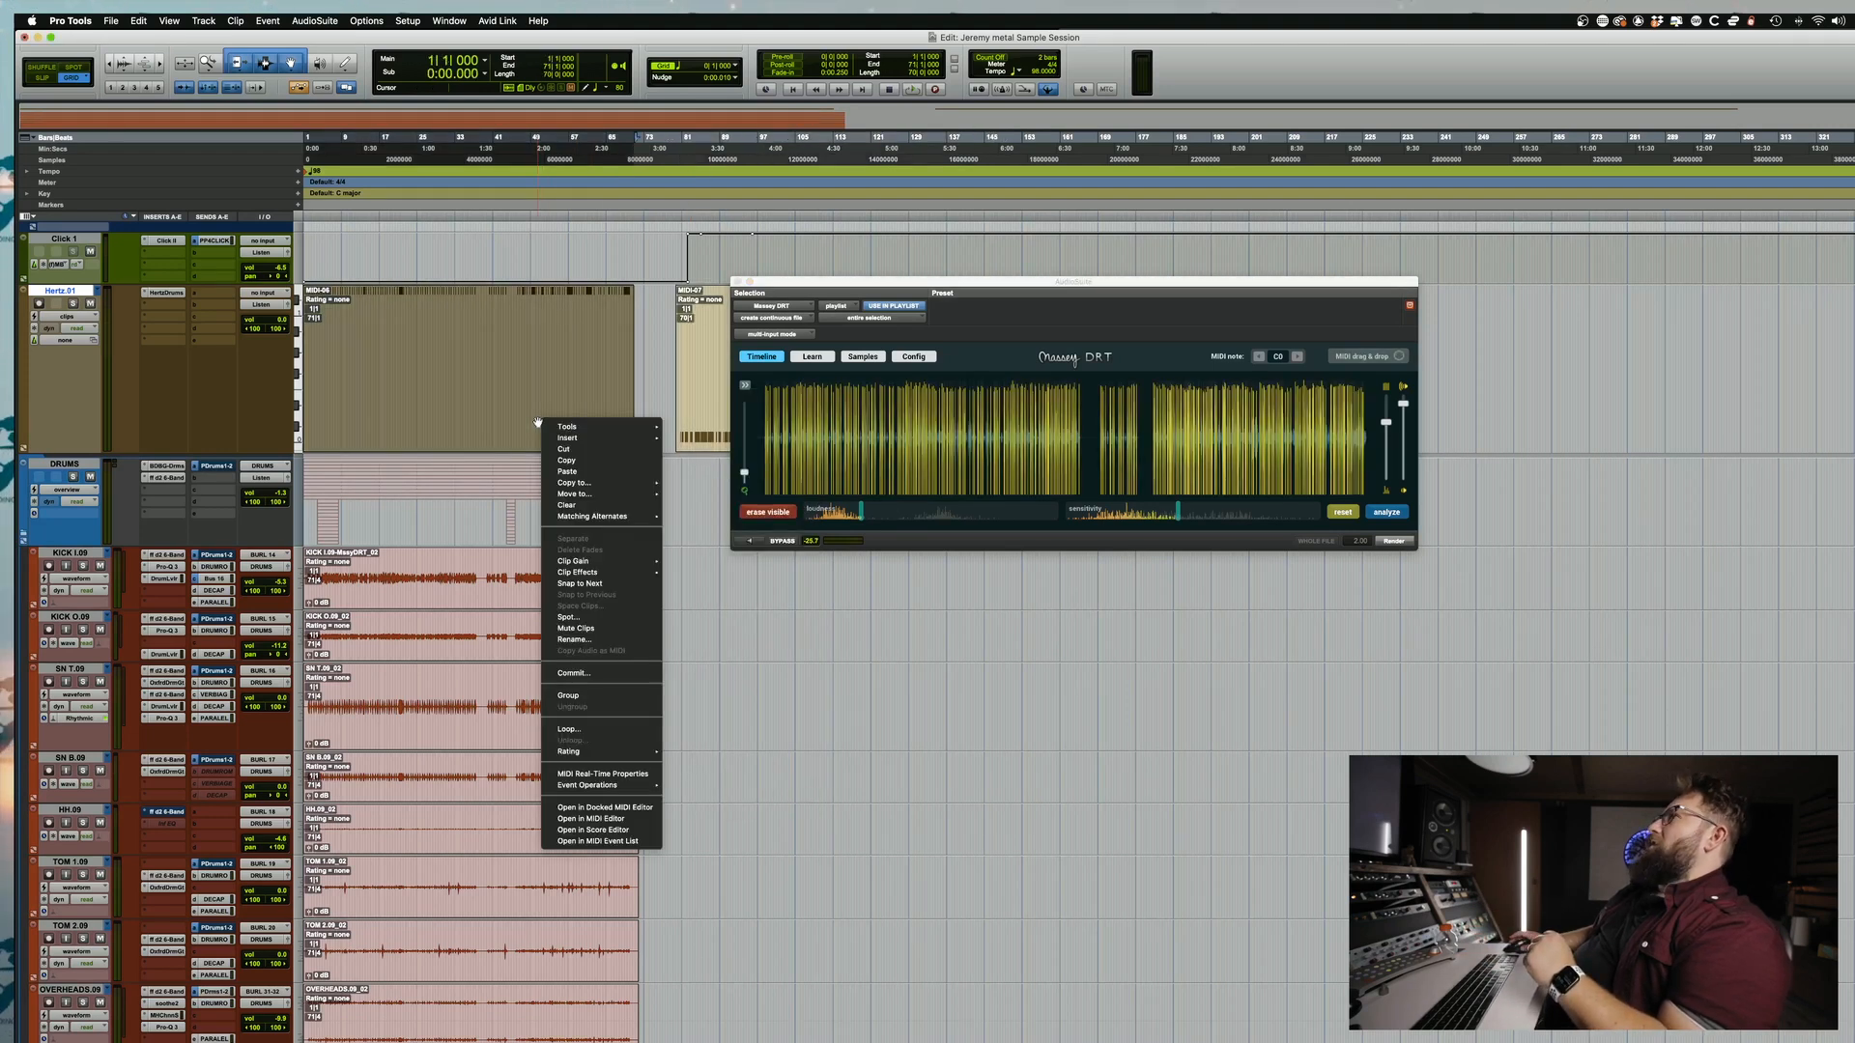
left_click(591, 403)
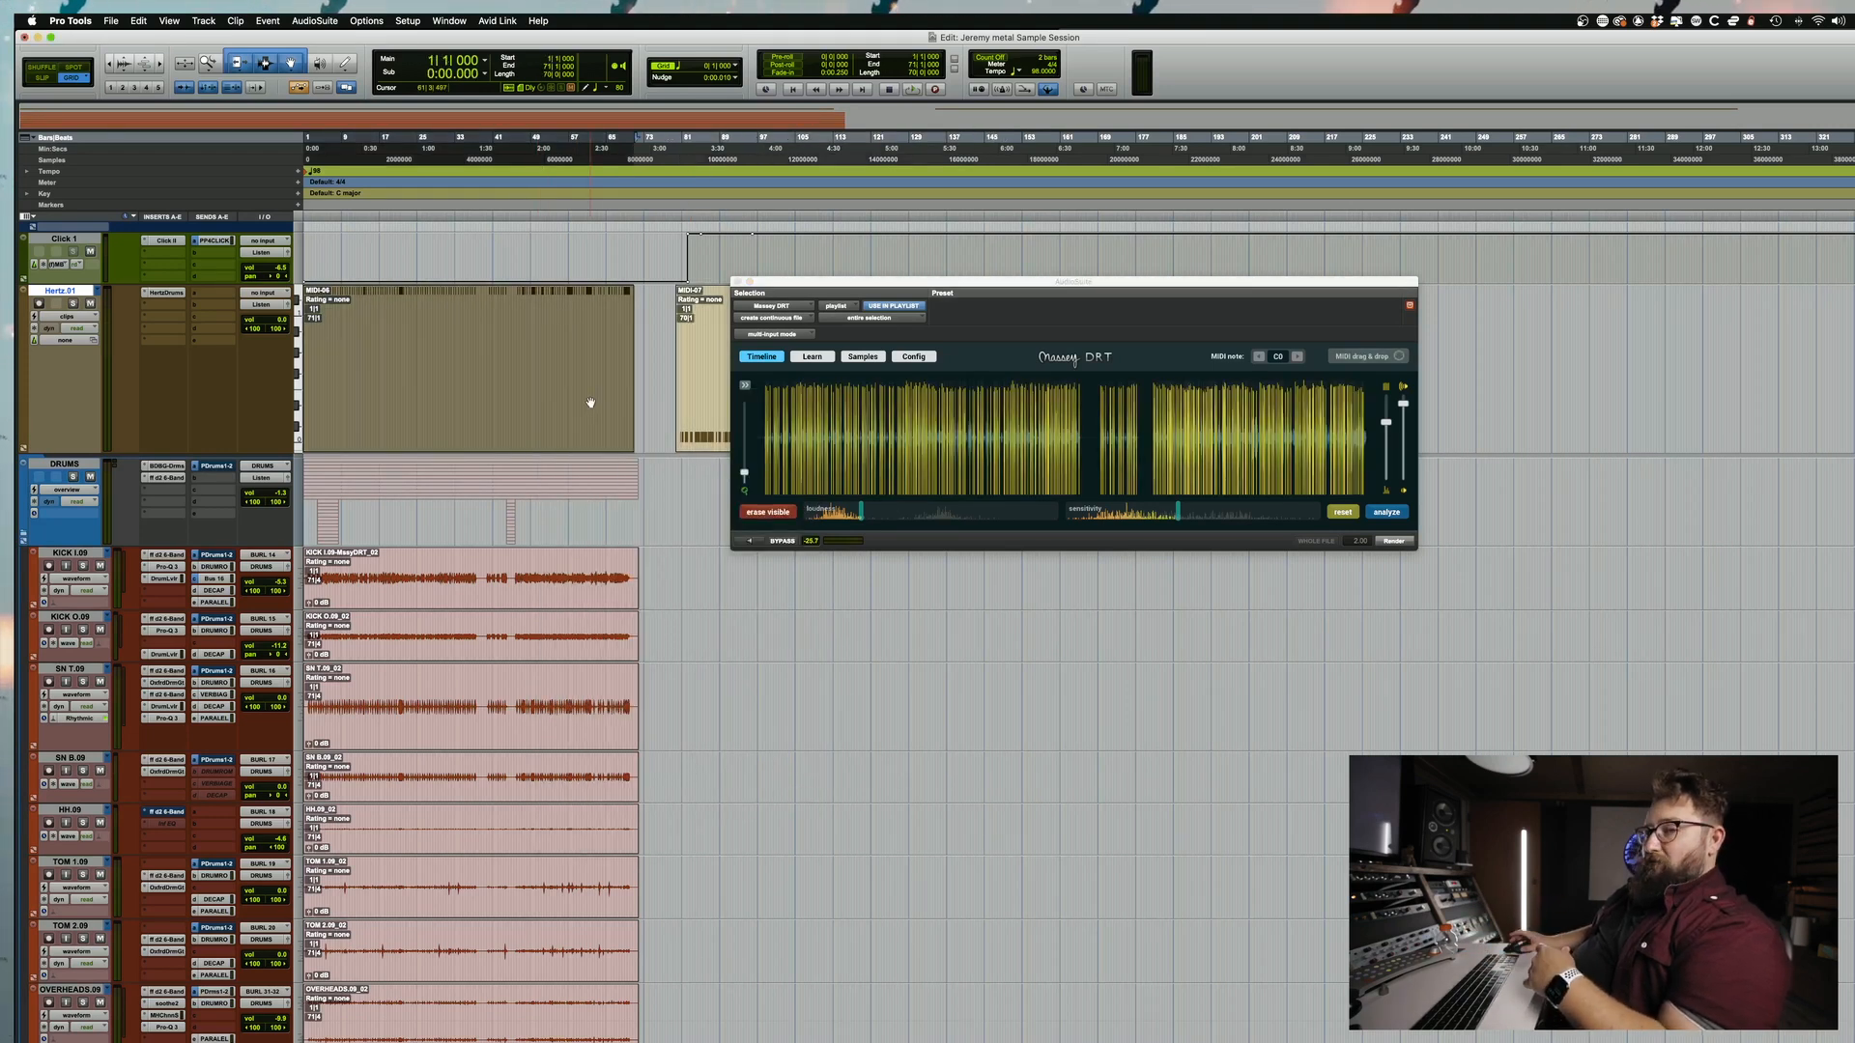
key("alt+m")
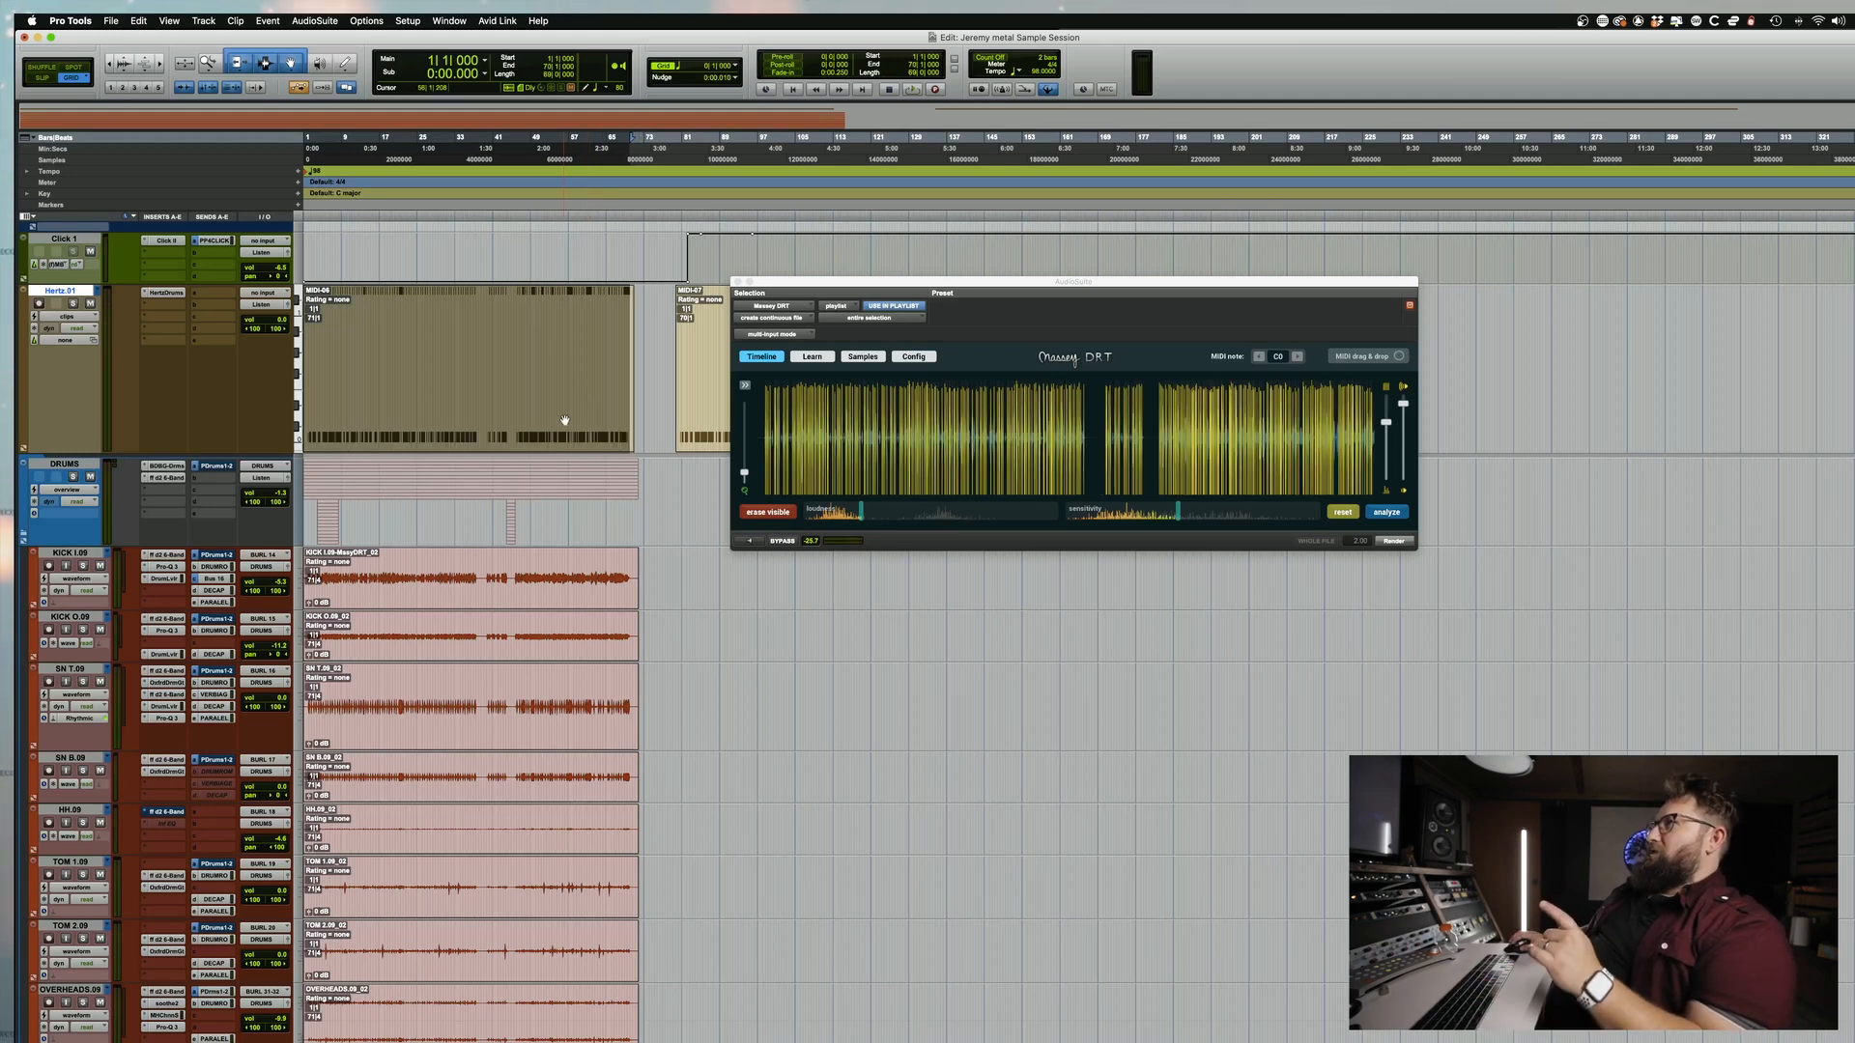
Step: Open the merged kick and snare clip in the MIDI editor and close Massey DRT
double_click(564, 420)
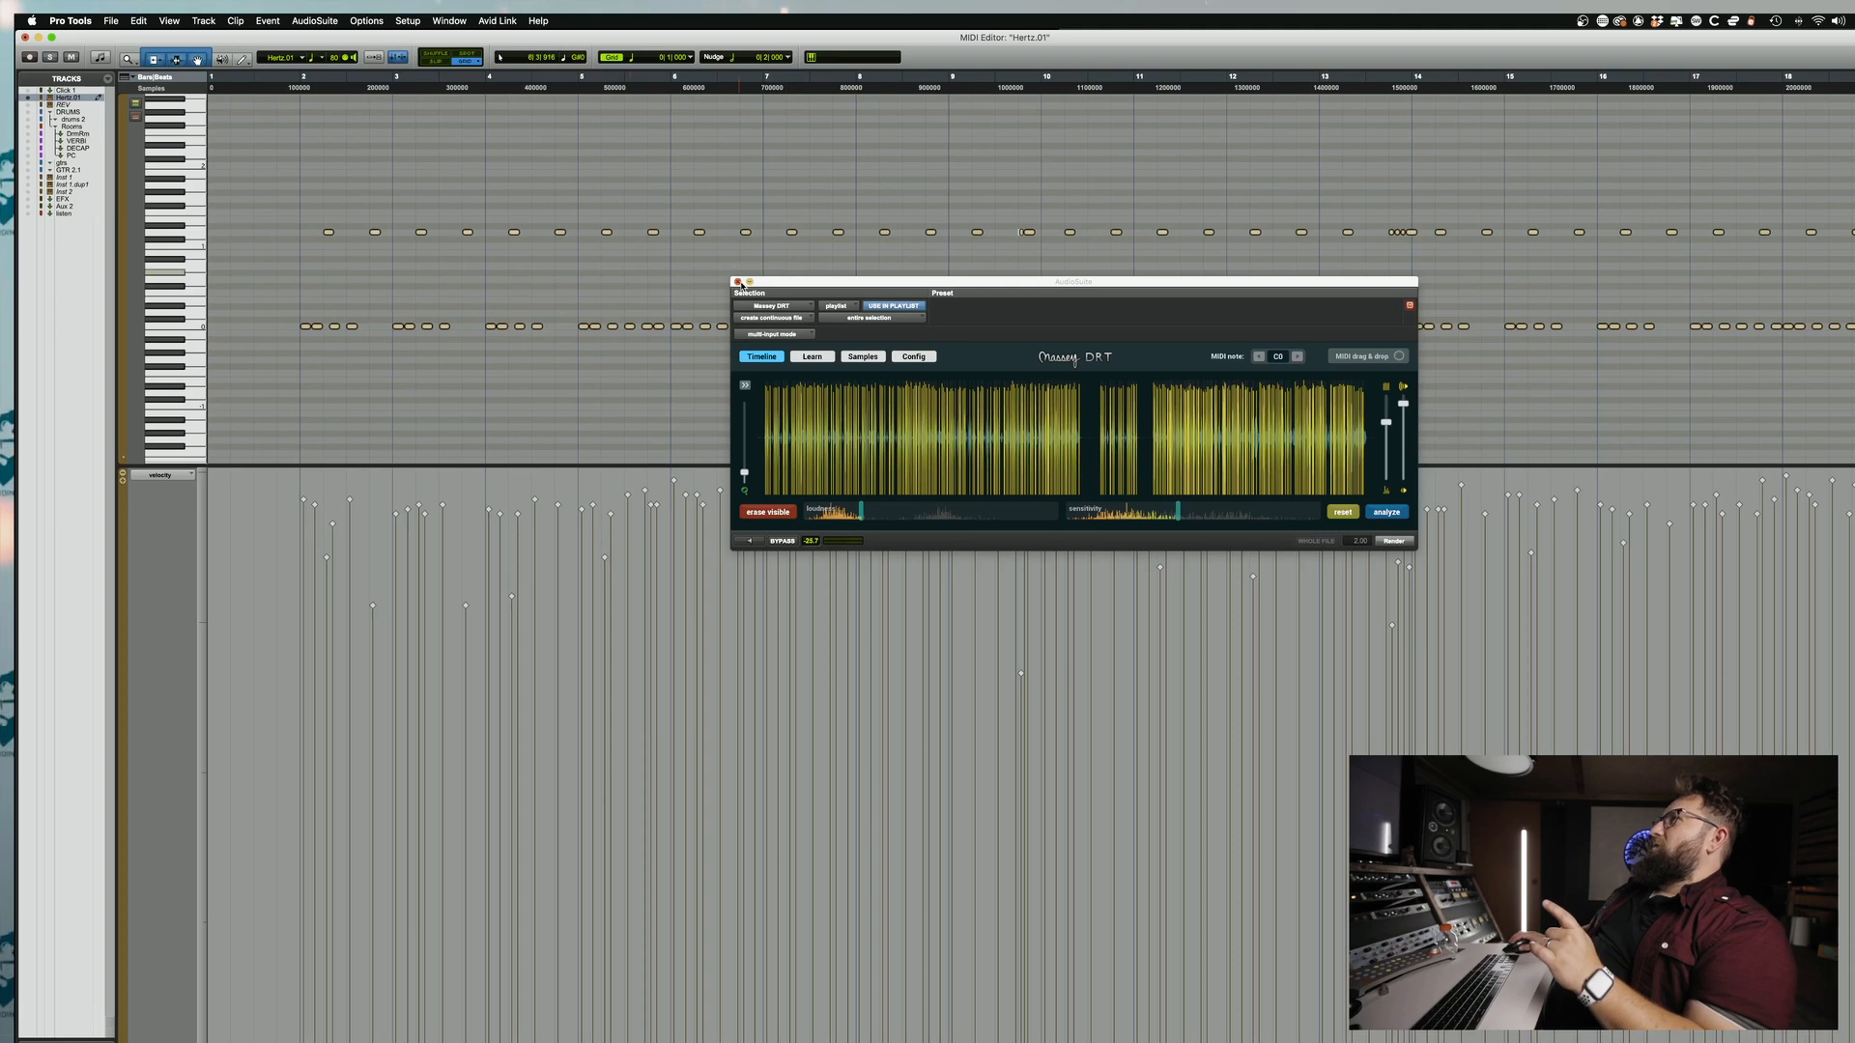
left_click(739, 283)
key("super+bracketleft")
key("super+bracketleft")
key("super+bracketleft")
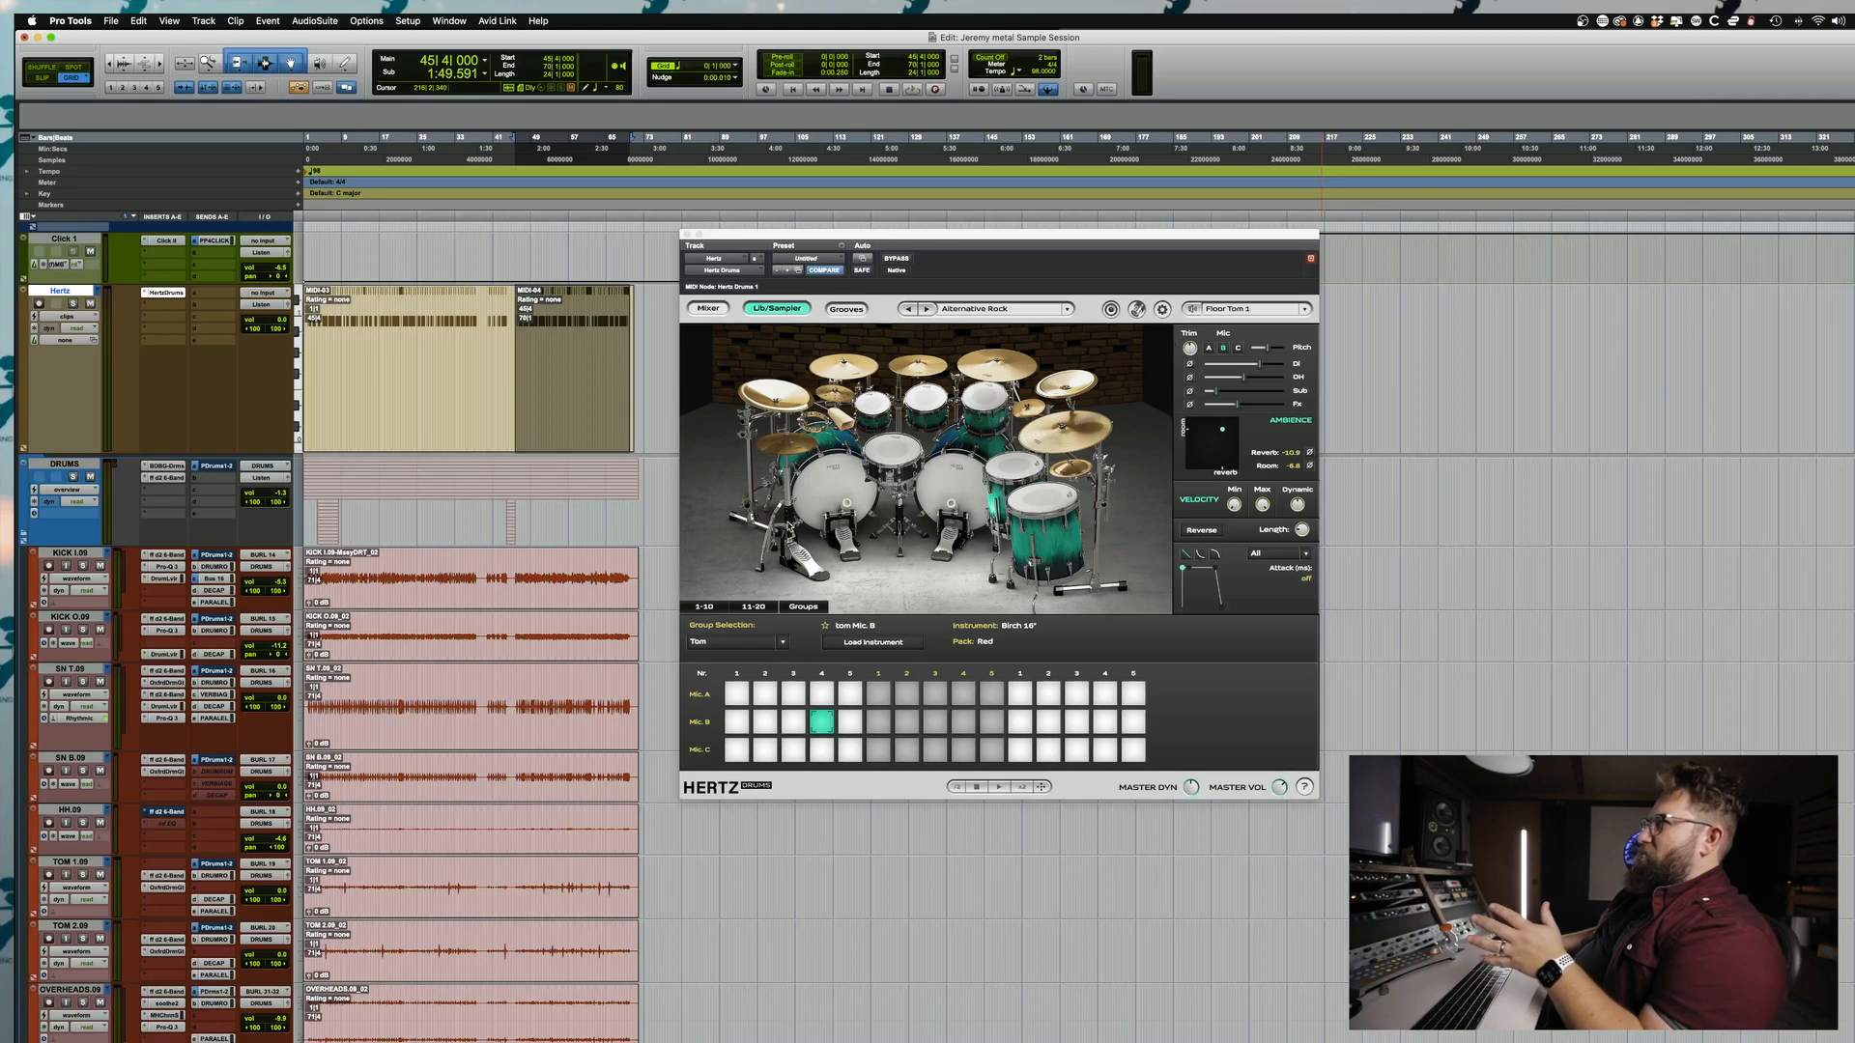
Step: Check the left kick's sample settings in Hertz Drums, select the snare and solo the Hertz track
left_click(845, 484)
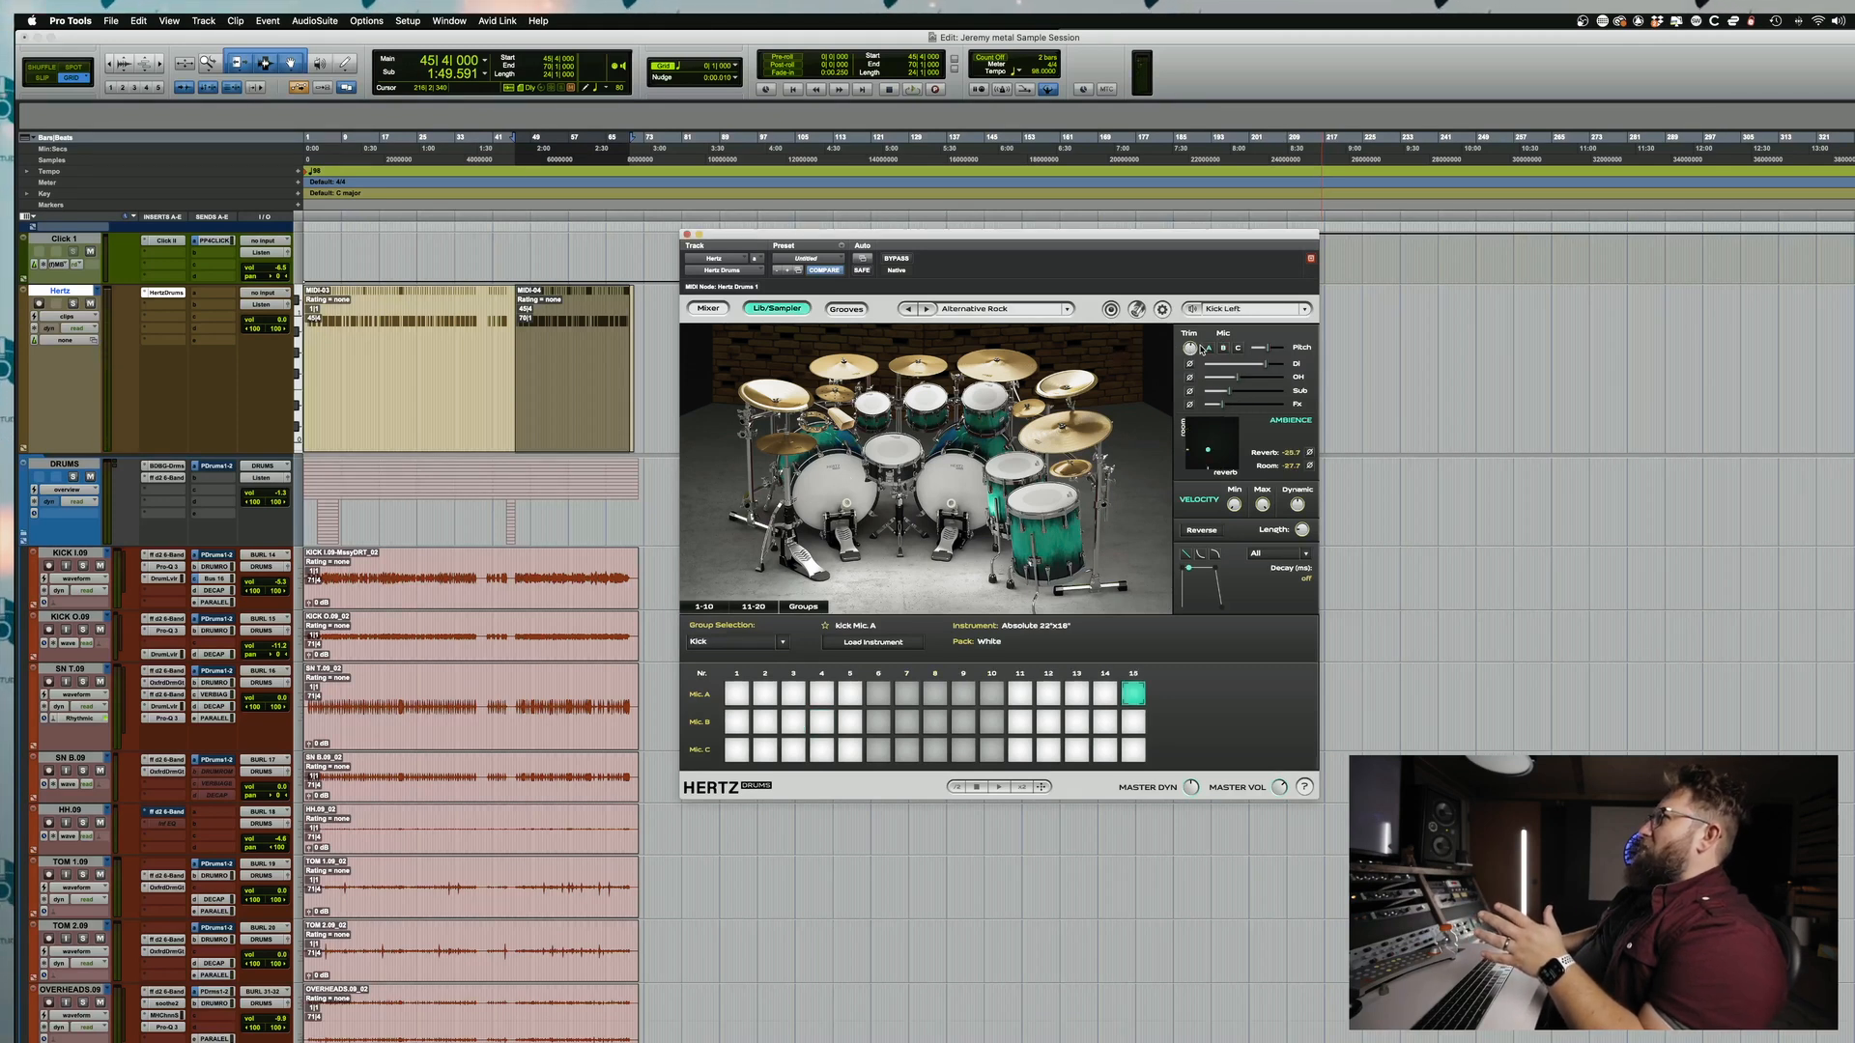
mouse_move(1194, 356)
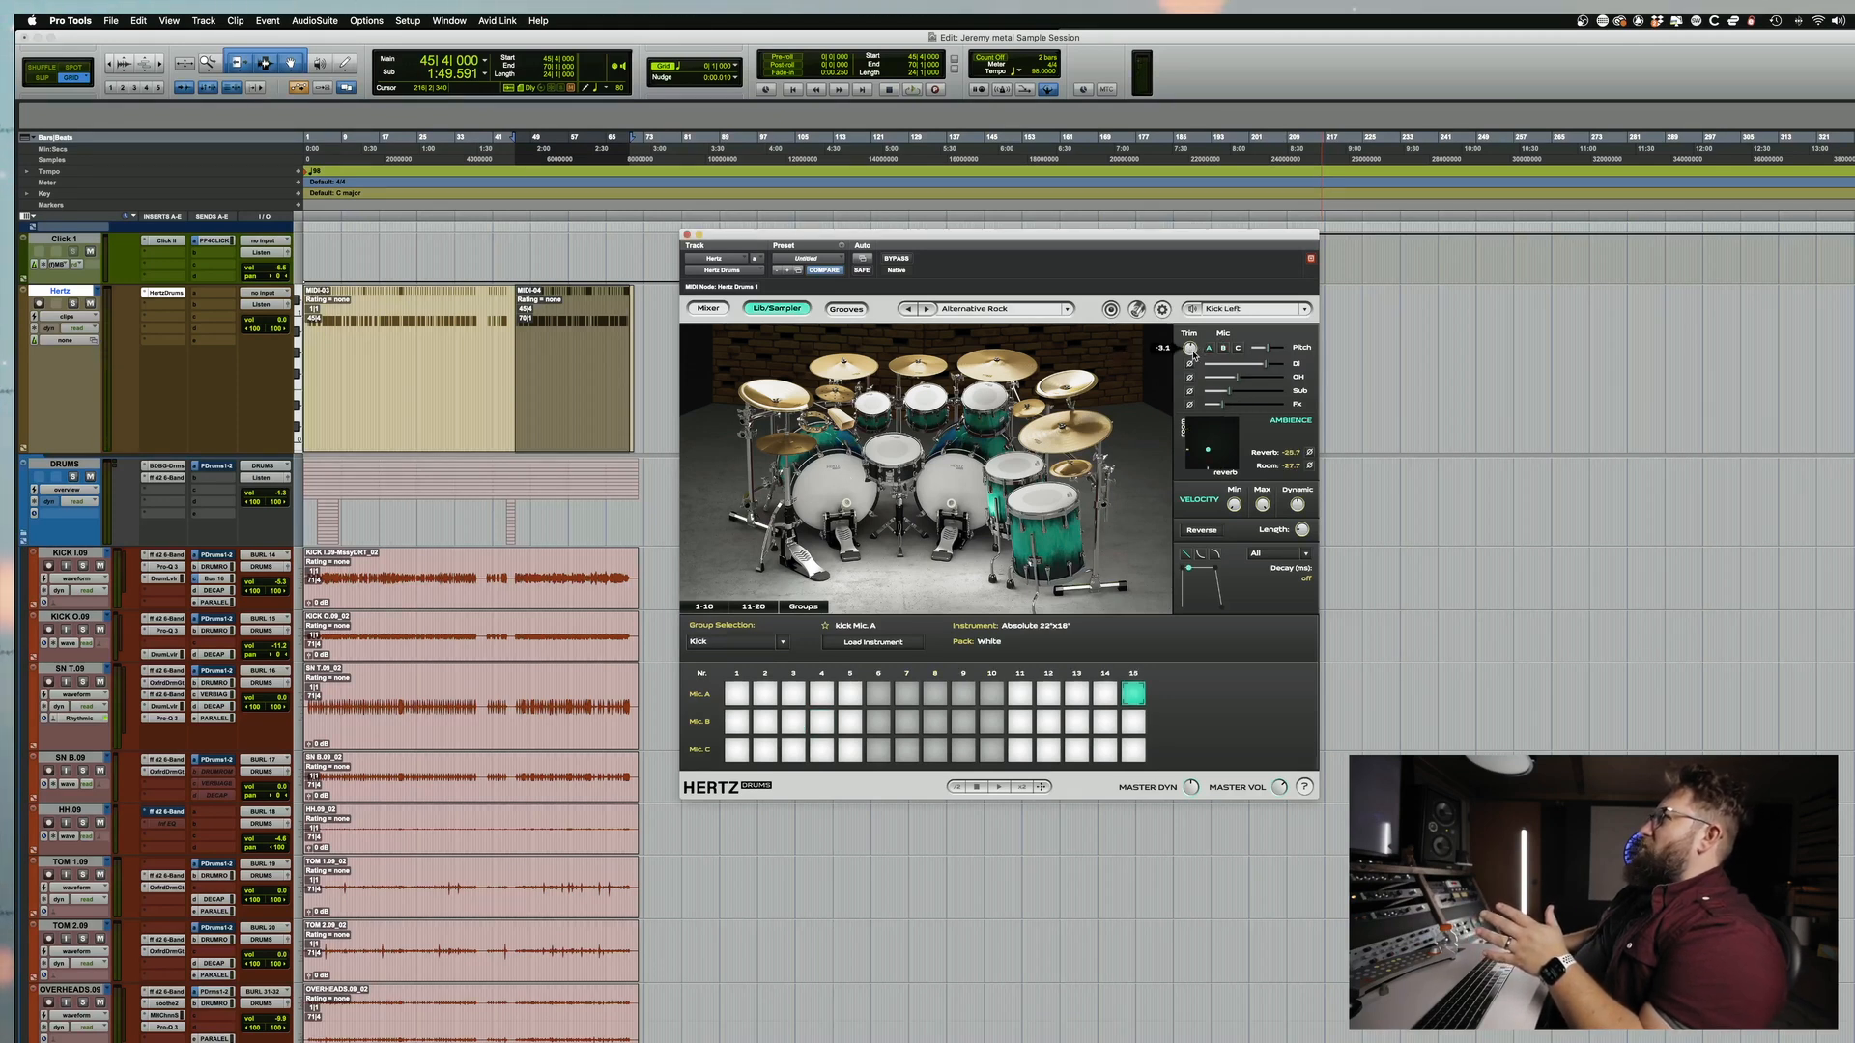
left_click(905, 461)
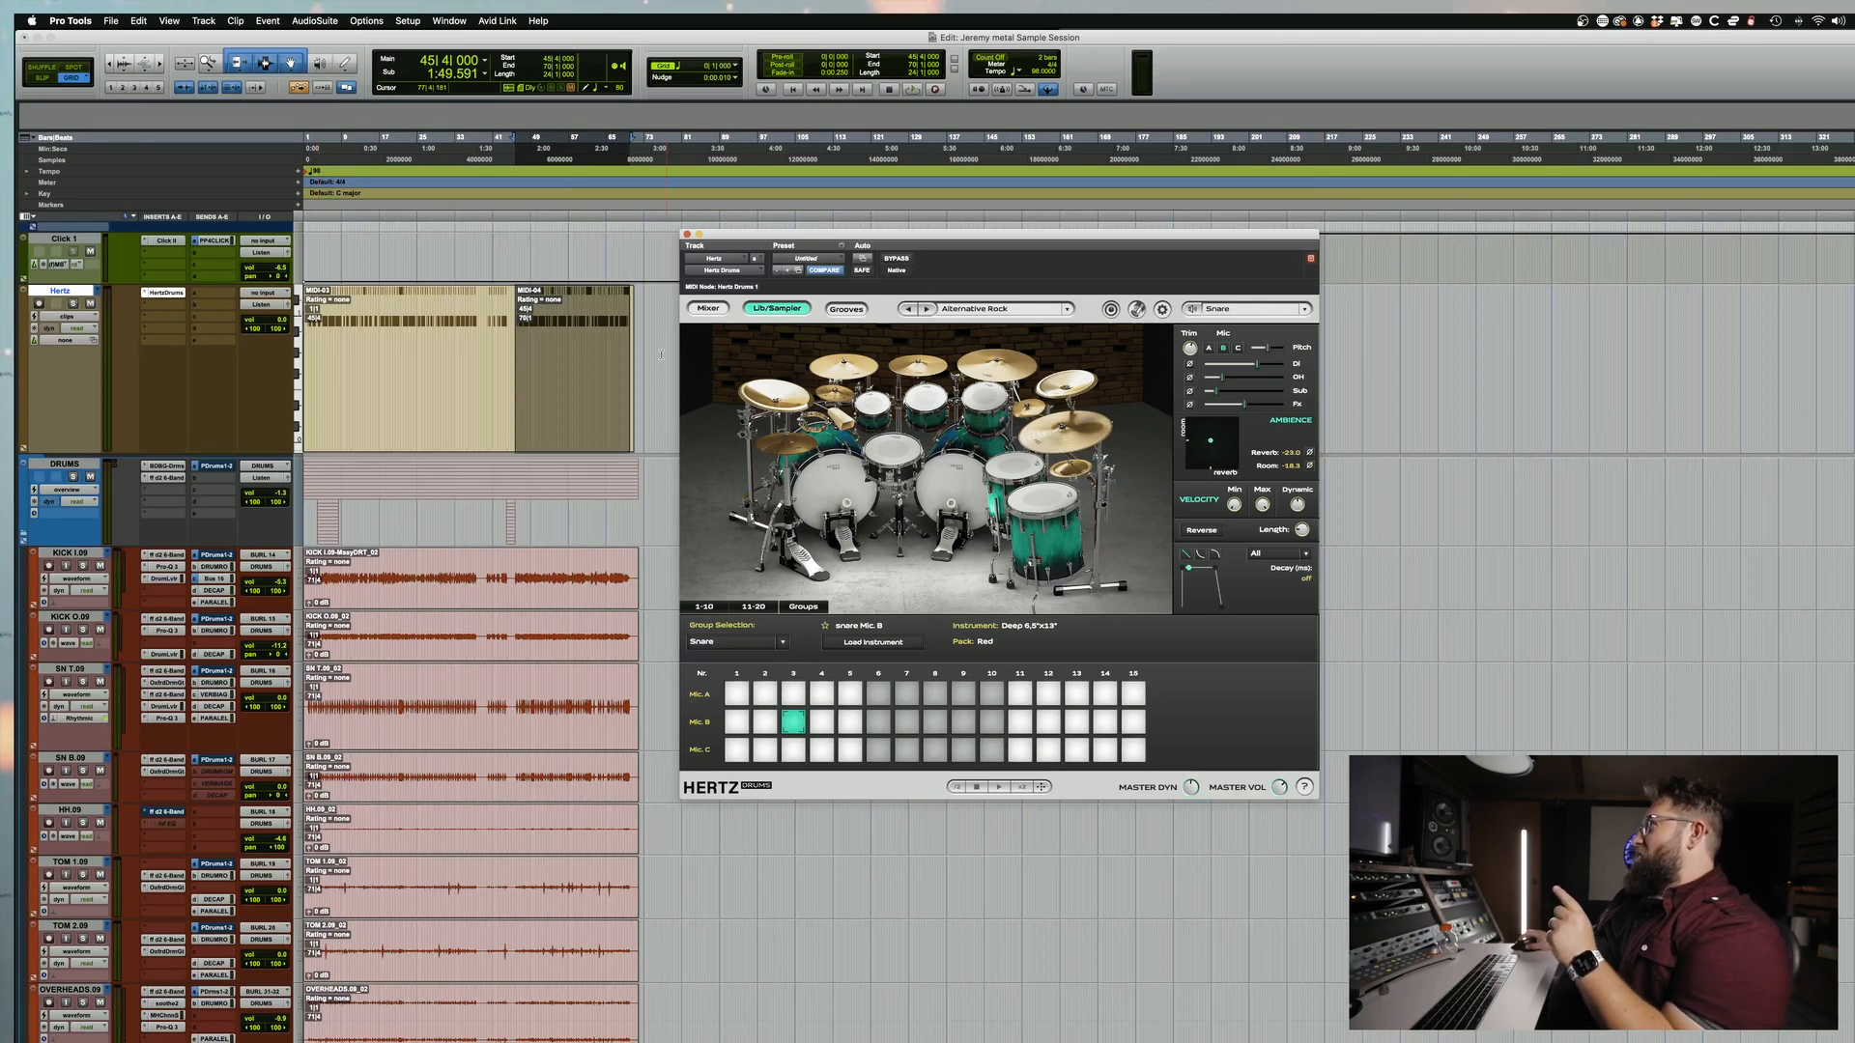
left_click(72, 303)
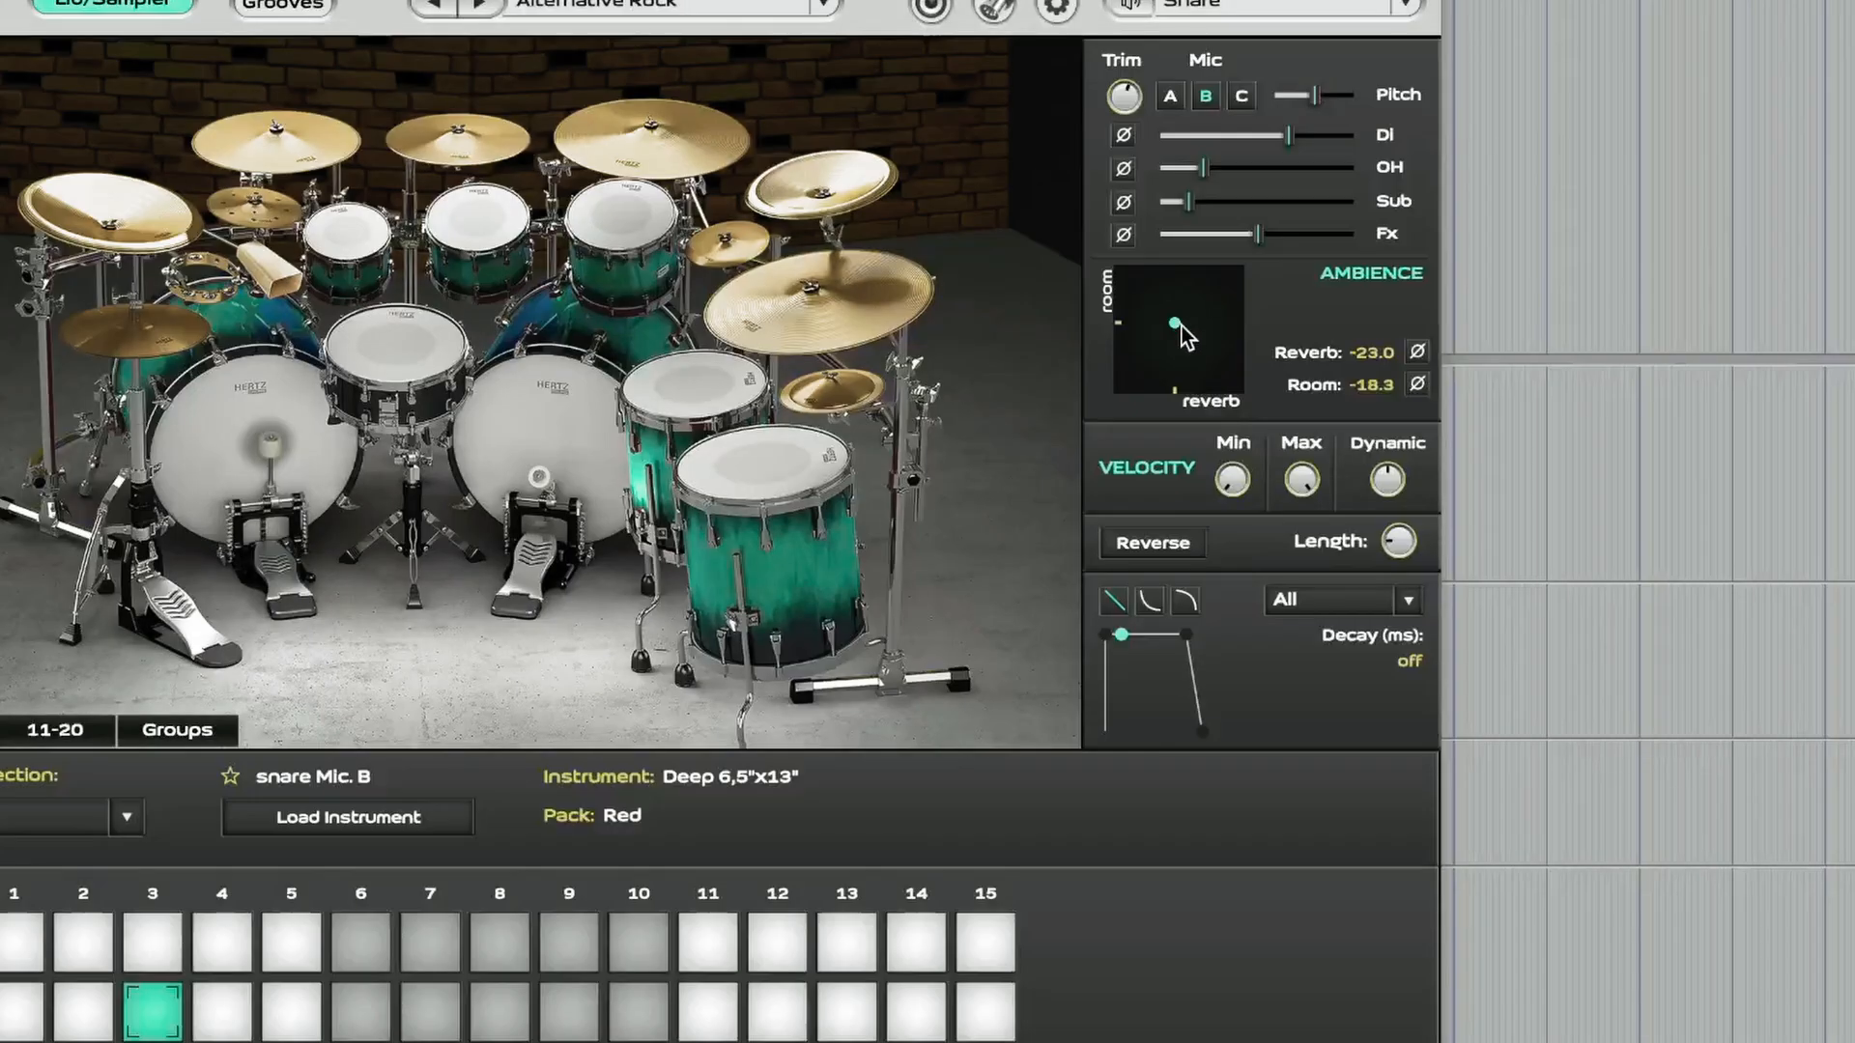
Step: Raise the snare's reverb ambience to -21.0 and its Sub level to -14.7 while auditioning the soloed track
left_click_drag(1212, 439, 1215, 441)
mouse_move(1183, 315)
left_mouse_down()
mouse_move(1179, 272)
mouse_move(1237, 281)
mouse_move(1308, 373)
mouse_move(1295, 402)
mouse_move(1163, 419)
mouse_move(1178, 323)
left_mouse_up()
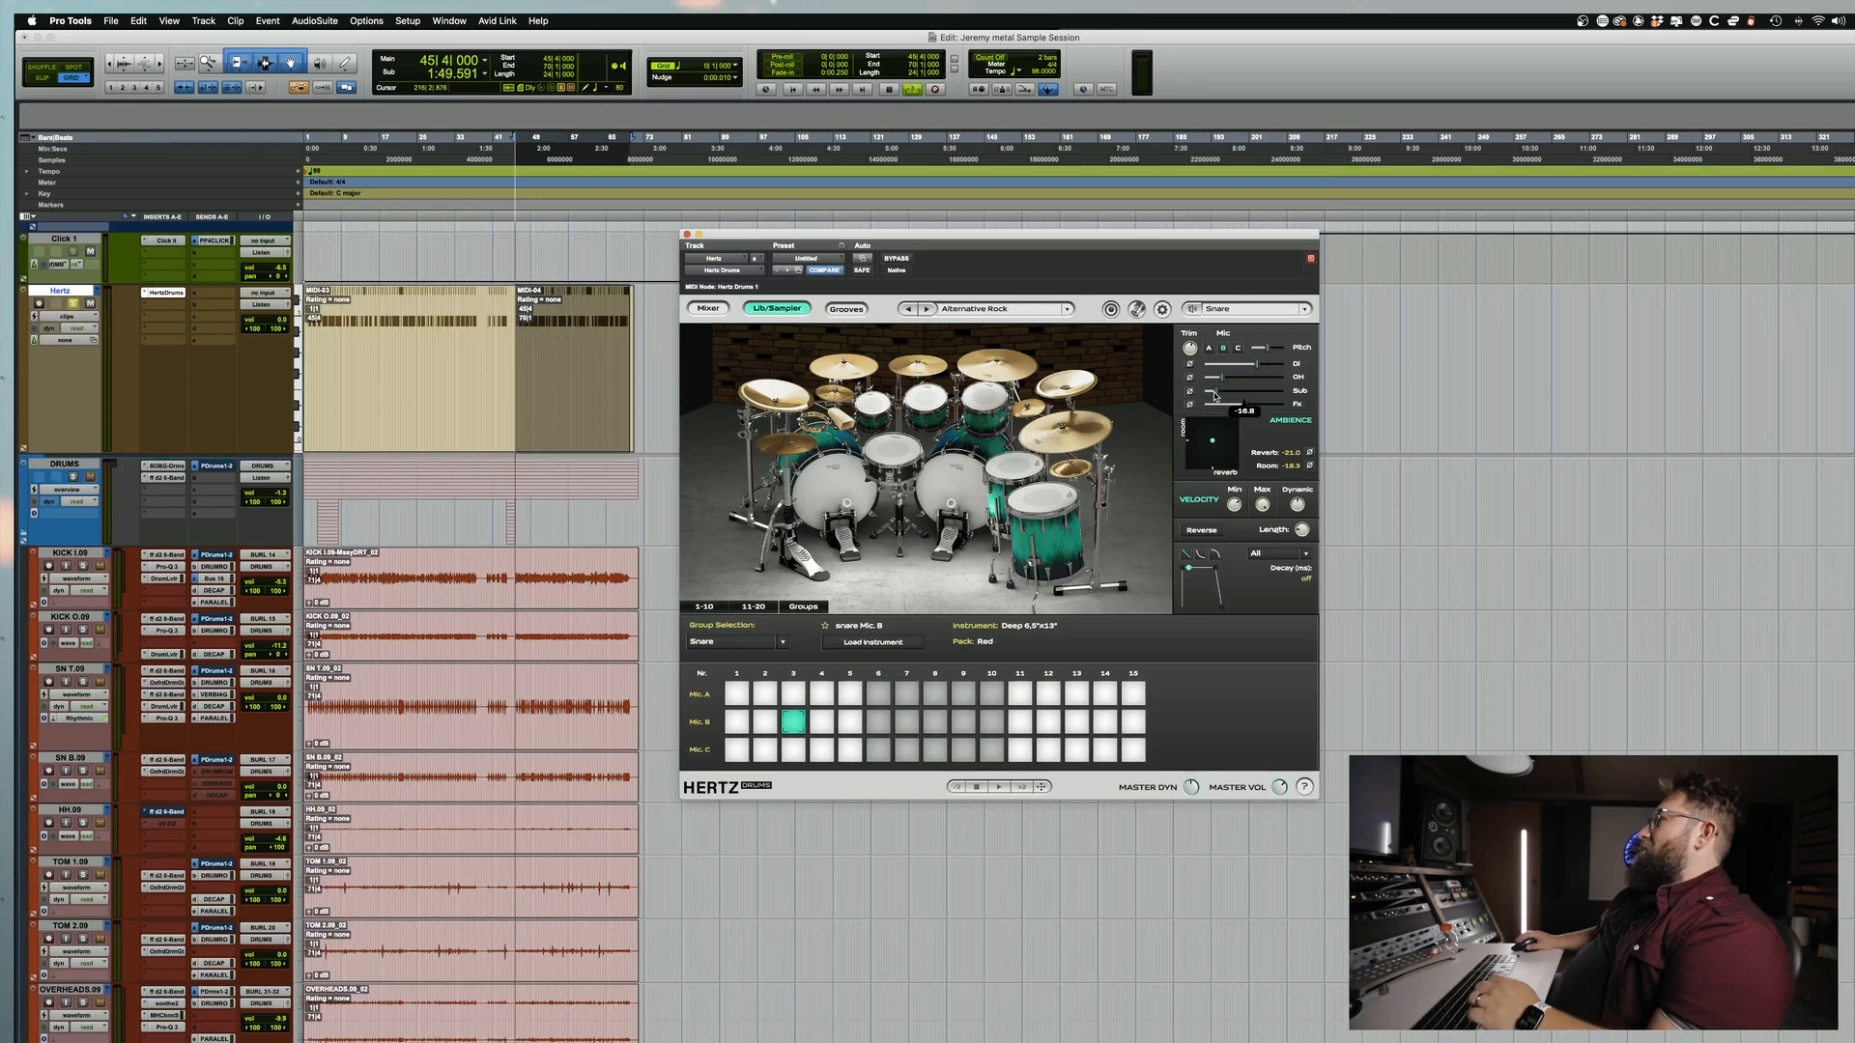
mouse_move(1215, 396)
left_mouse_down()
mouse_move(1284, 396)
mouse_move(1221, 396)
left_mouse_up()
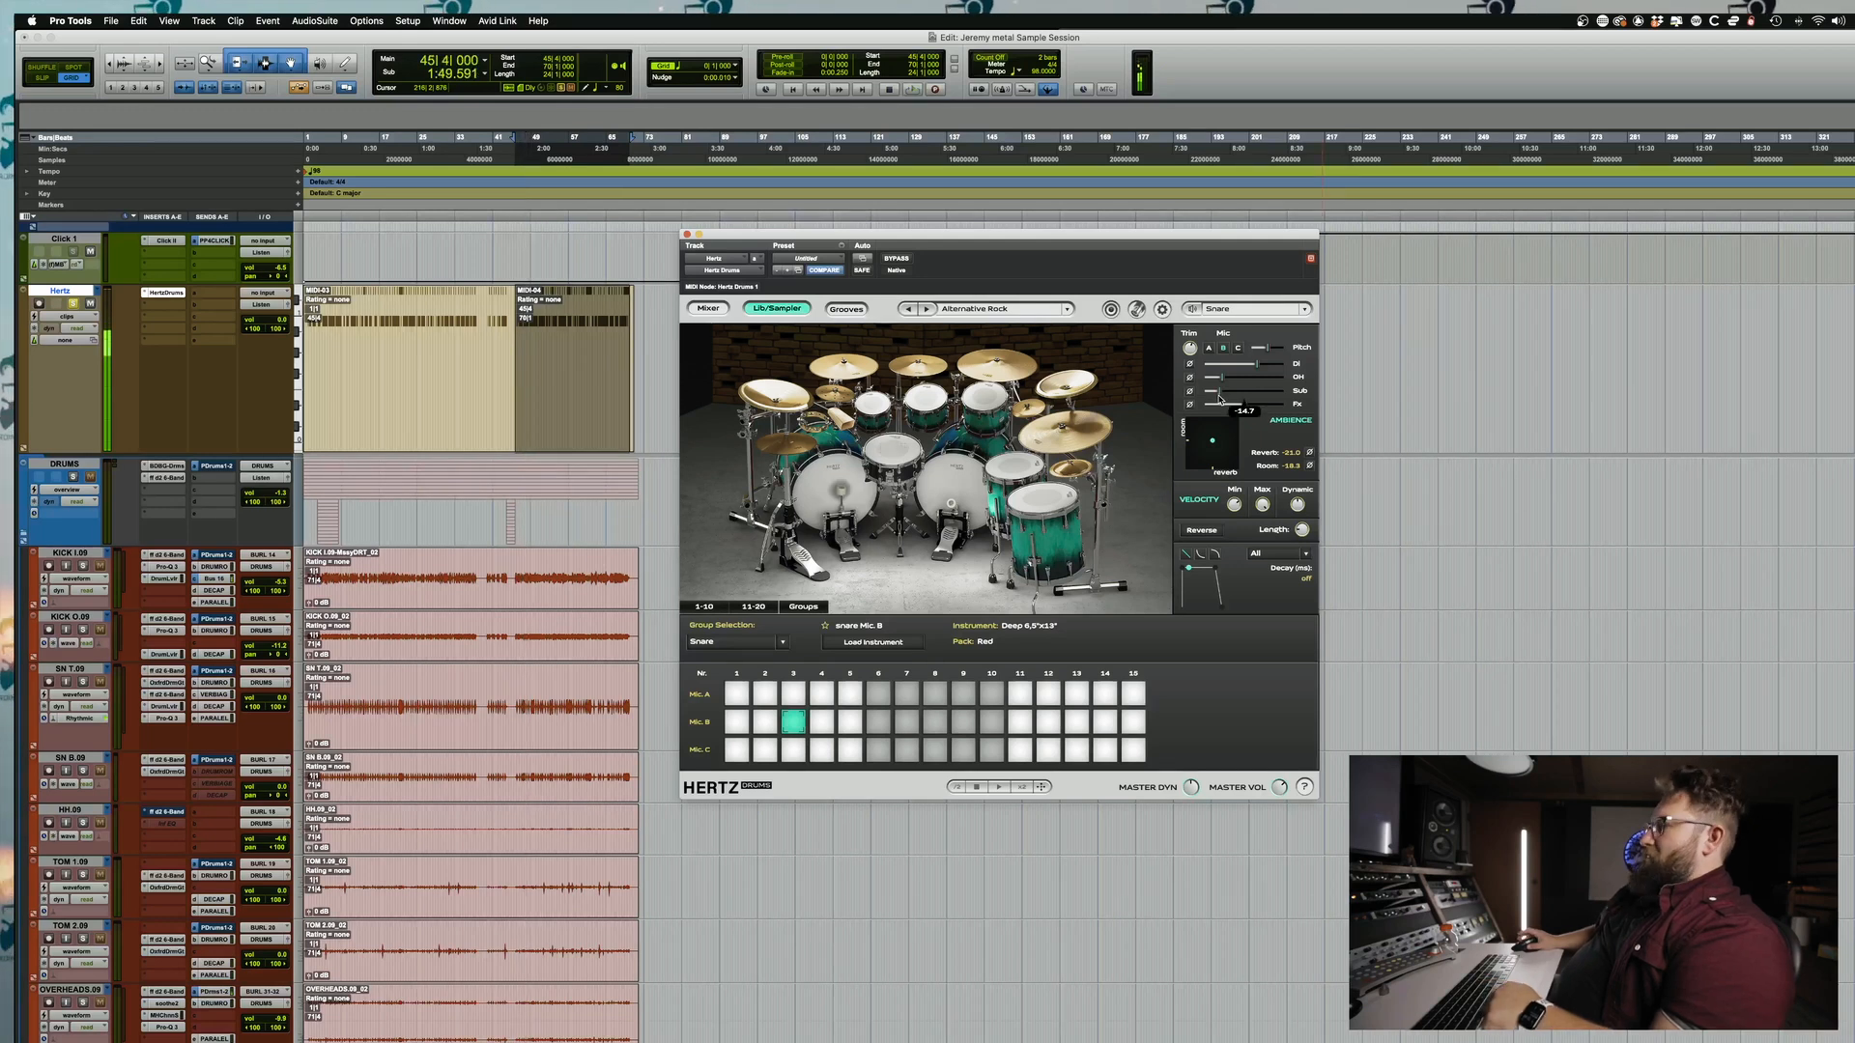
key("space")
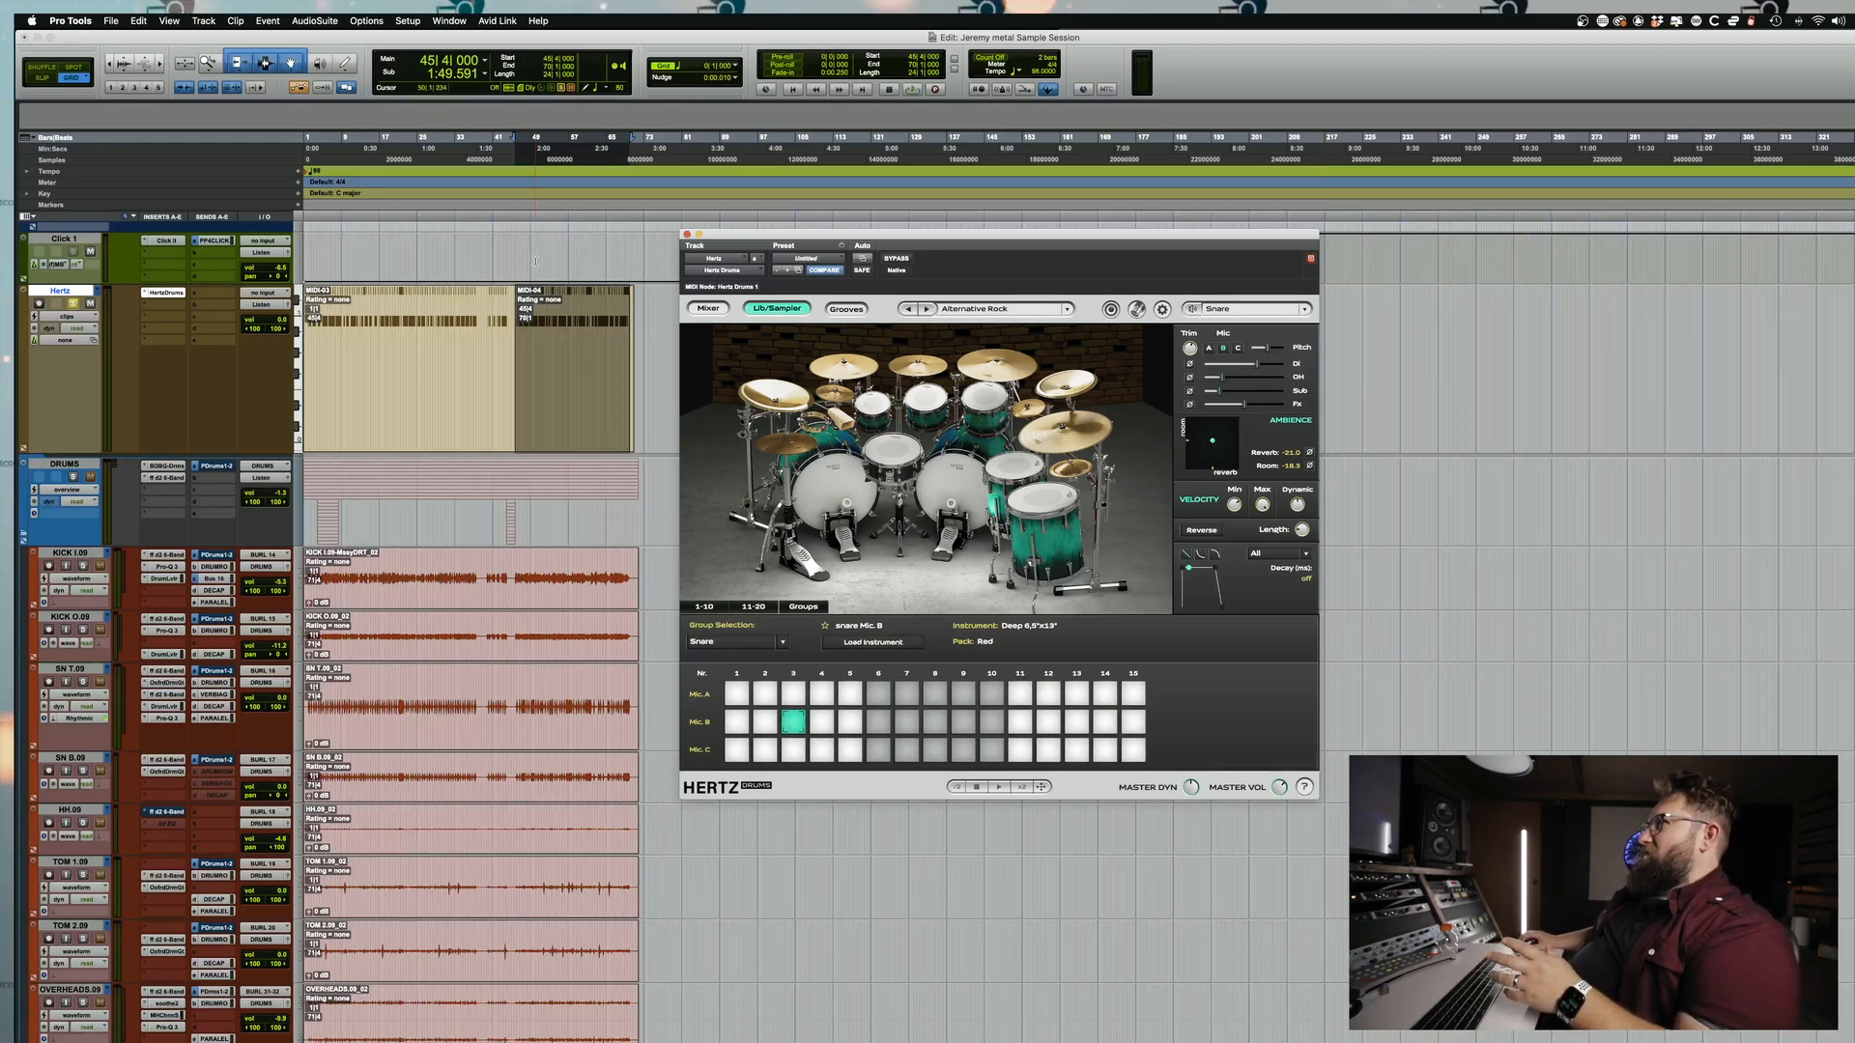
Step: Unsolo the Hertz track, adjust the snare's OH level while playing the full drums, and solo the track again
left_click(77, 305)
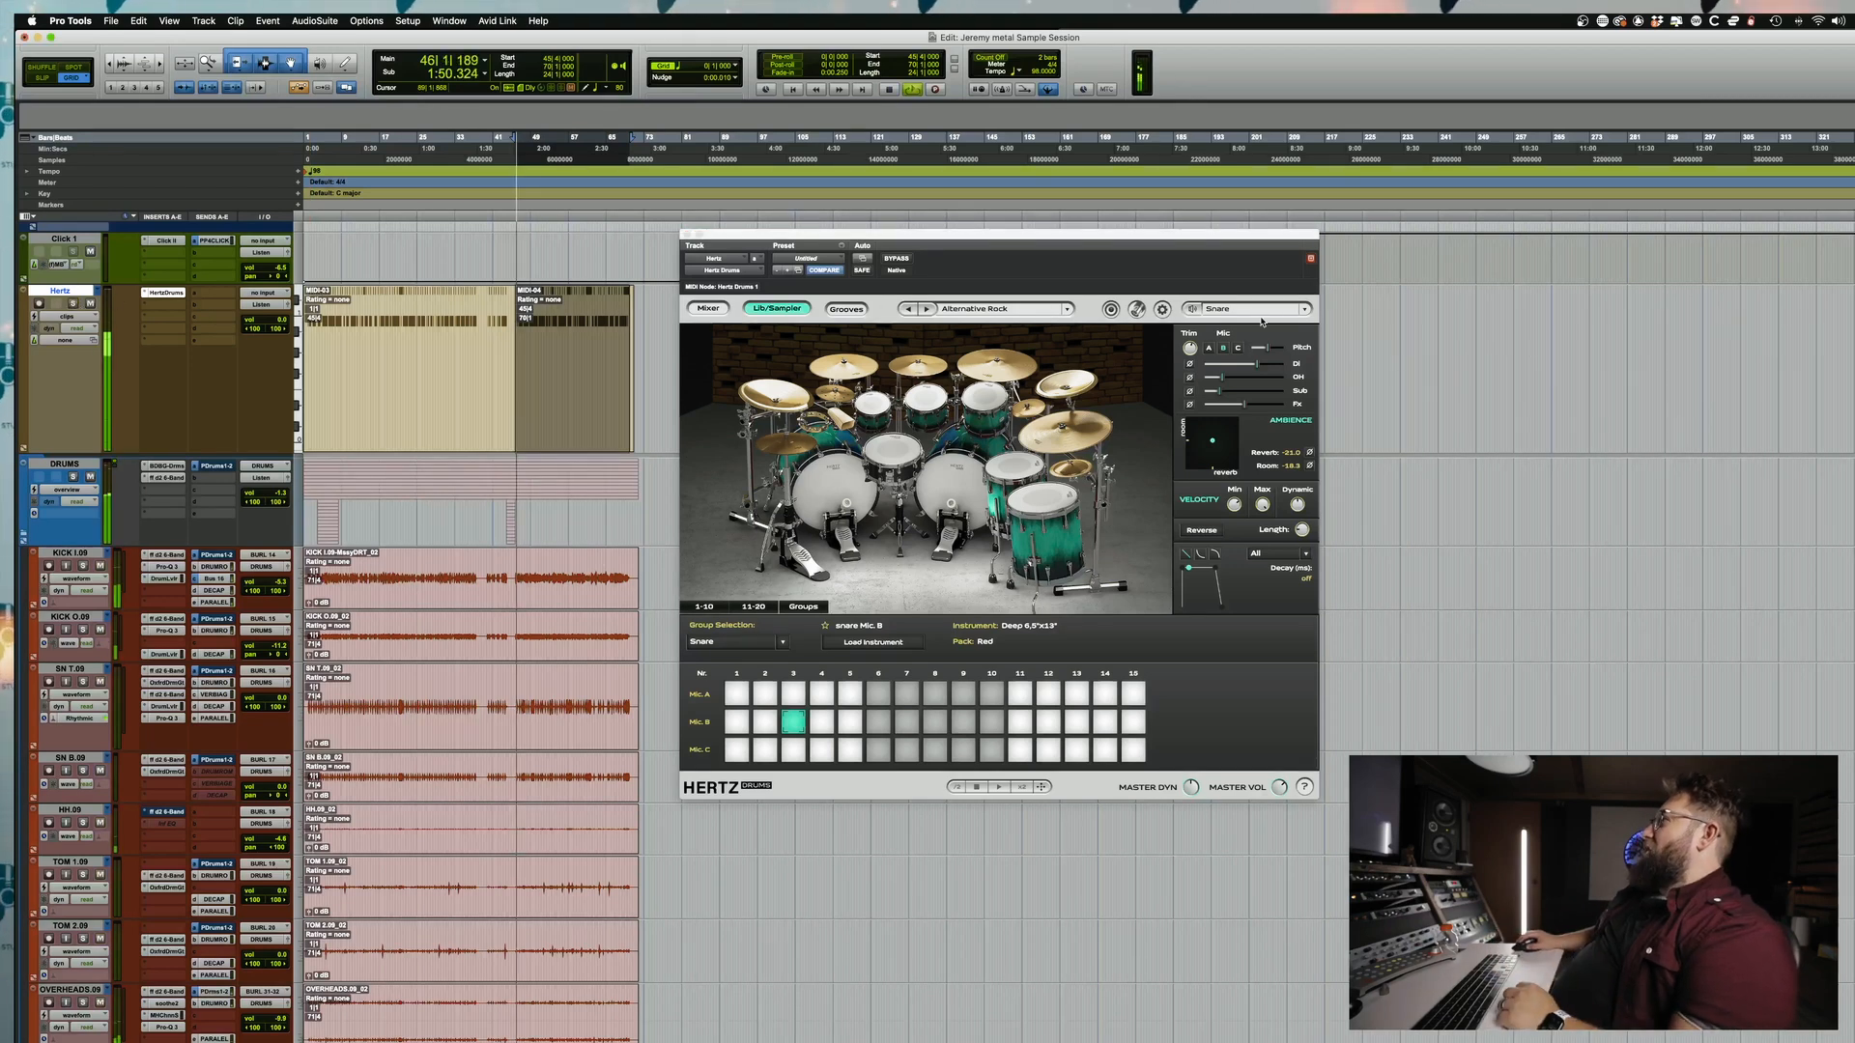
left_click(1251, 384)
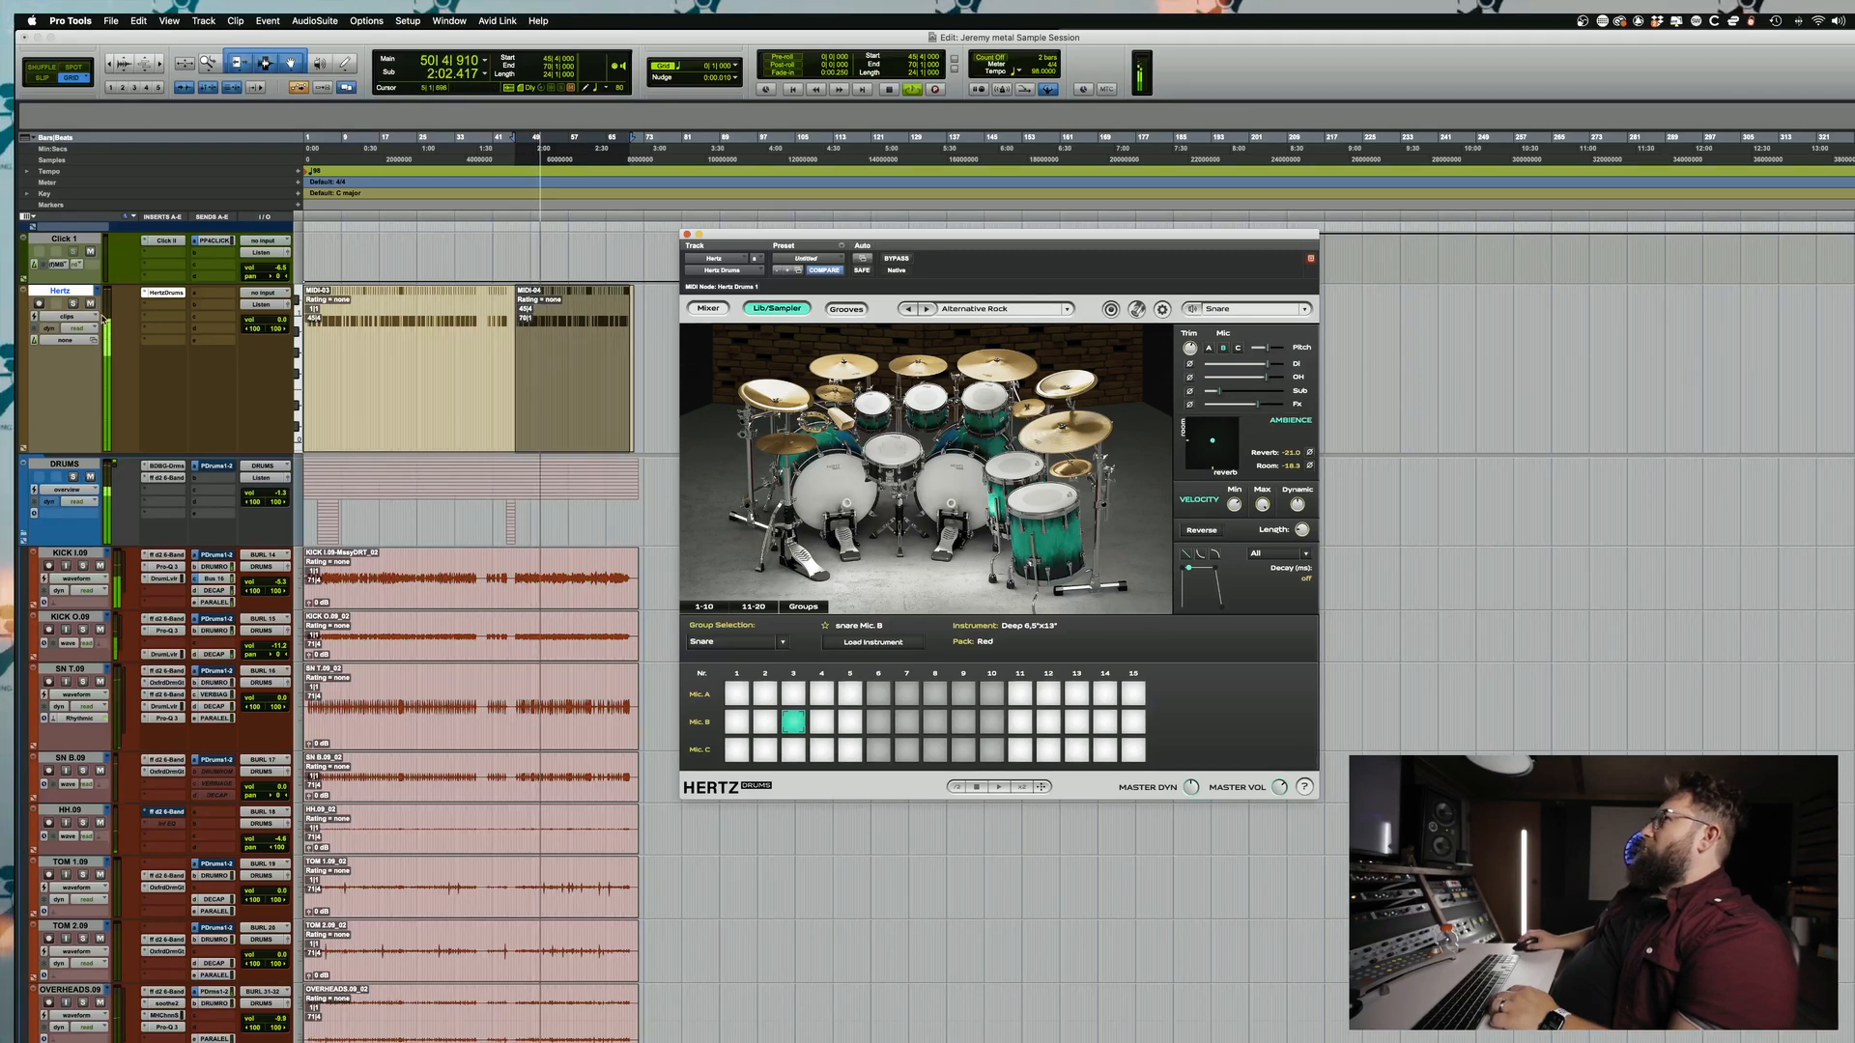
left_click(72, 304)
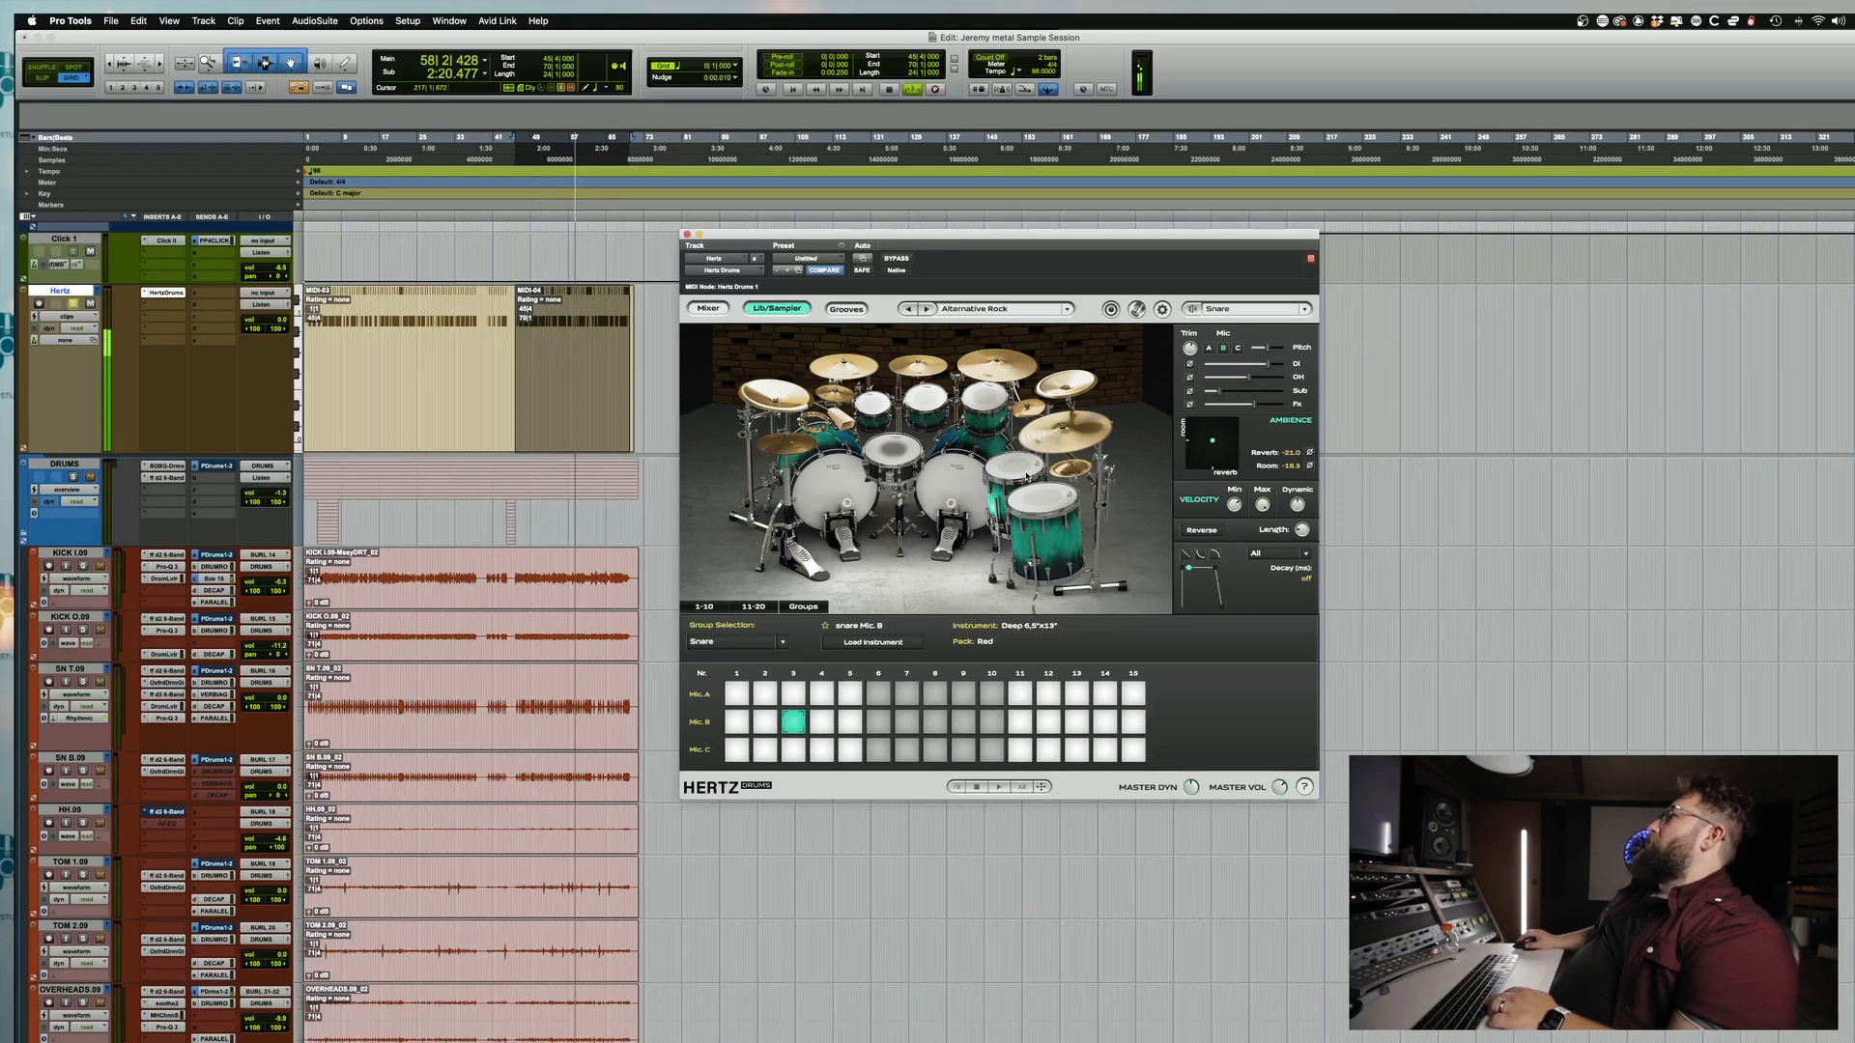
key("space")
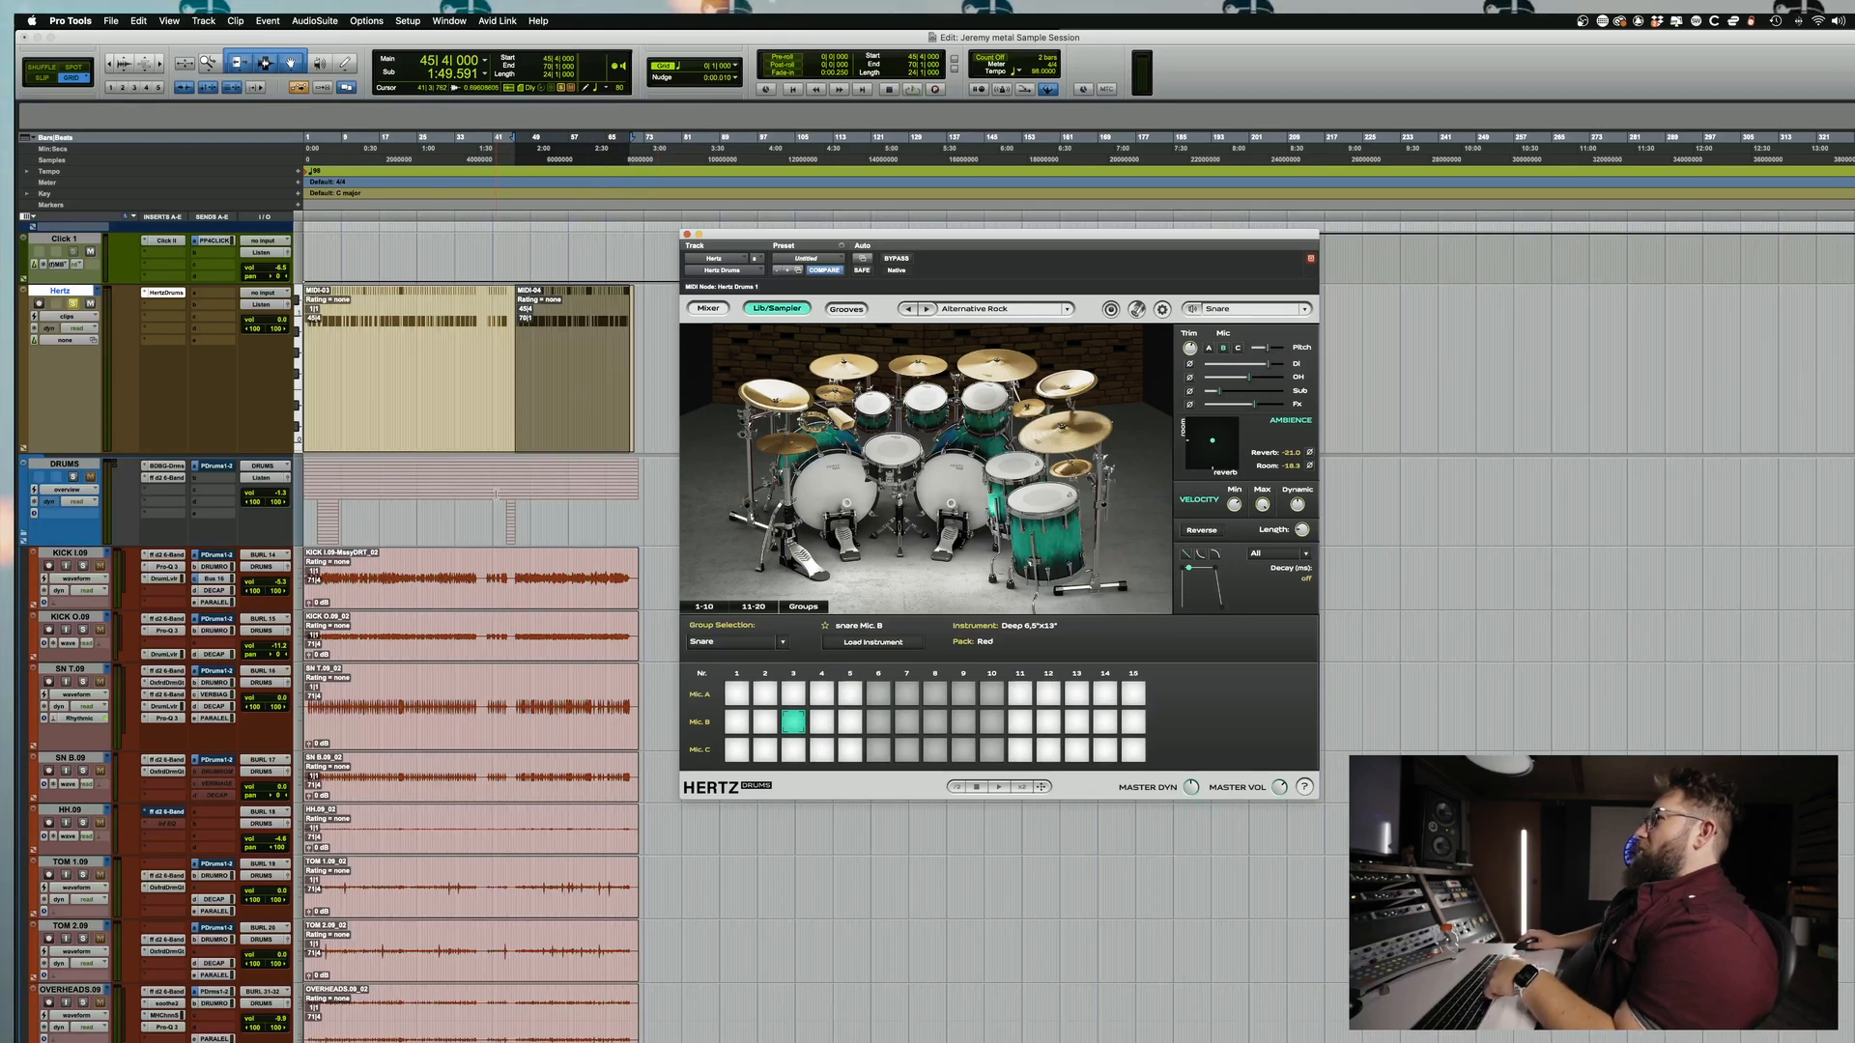
Step: Play the section and examine the snare top track's FabFilter Pro-Q 3 and d2 equalizers, including its frequency peaks
key("space")
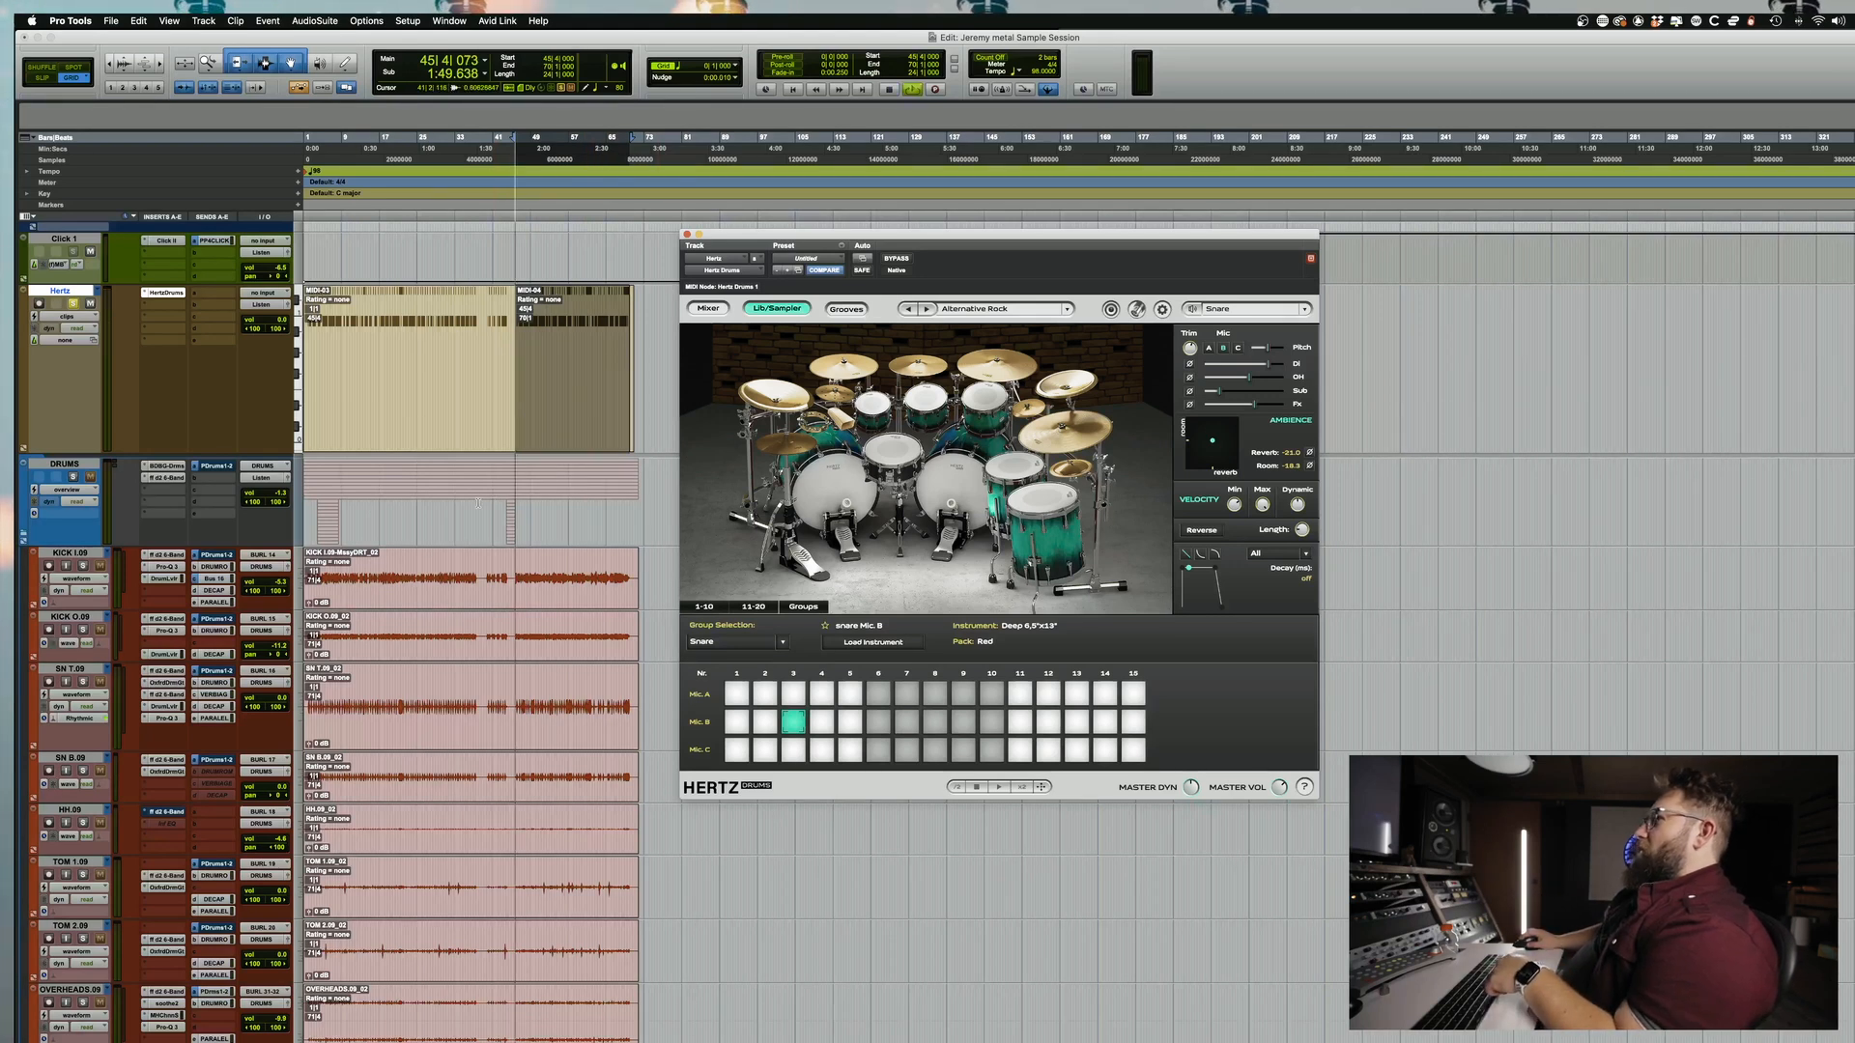
left_click(168, 719)
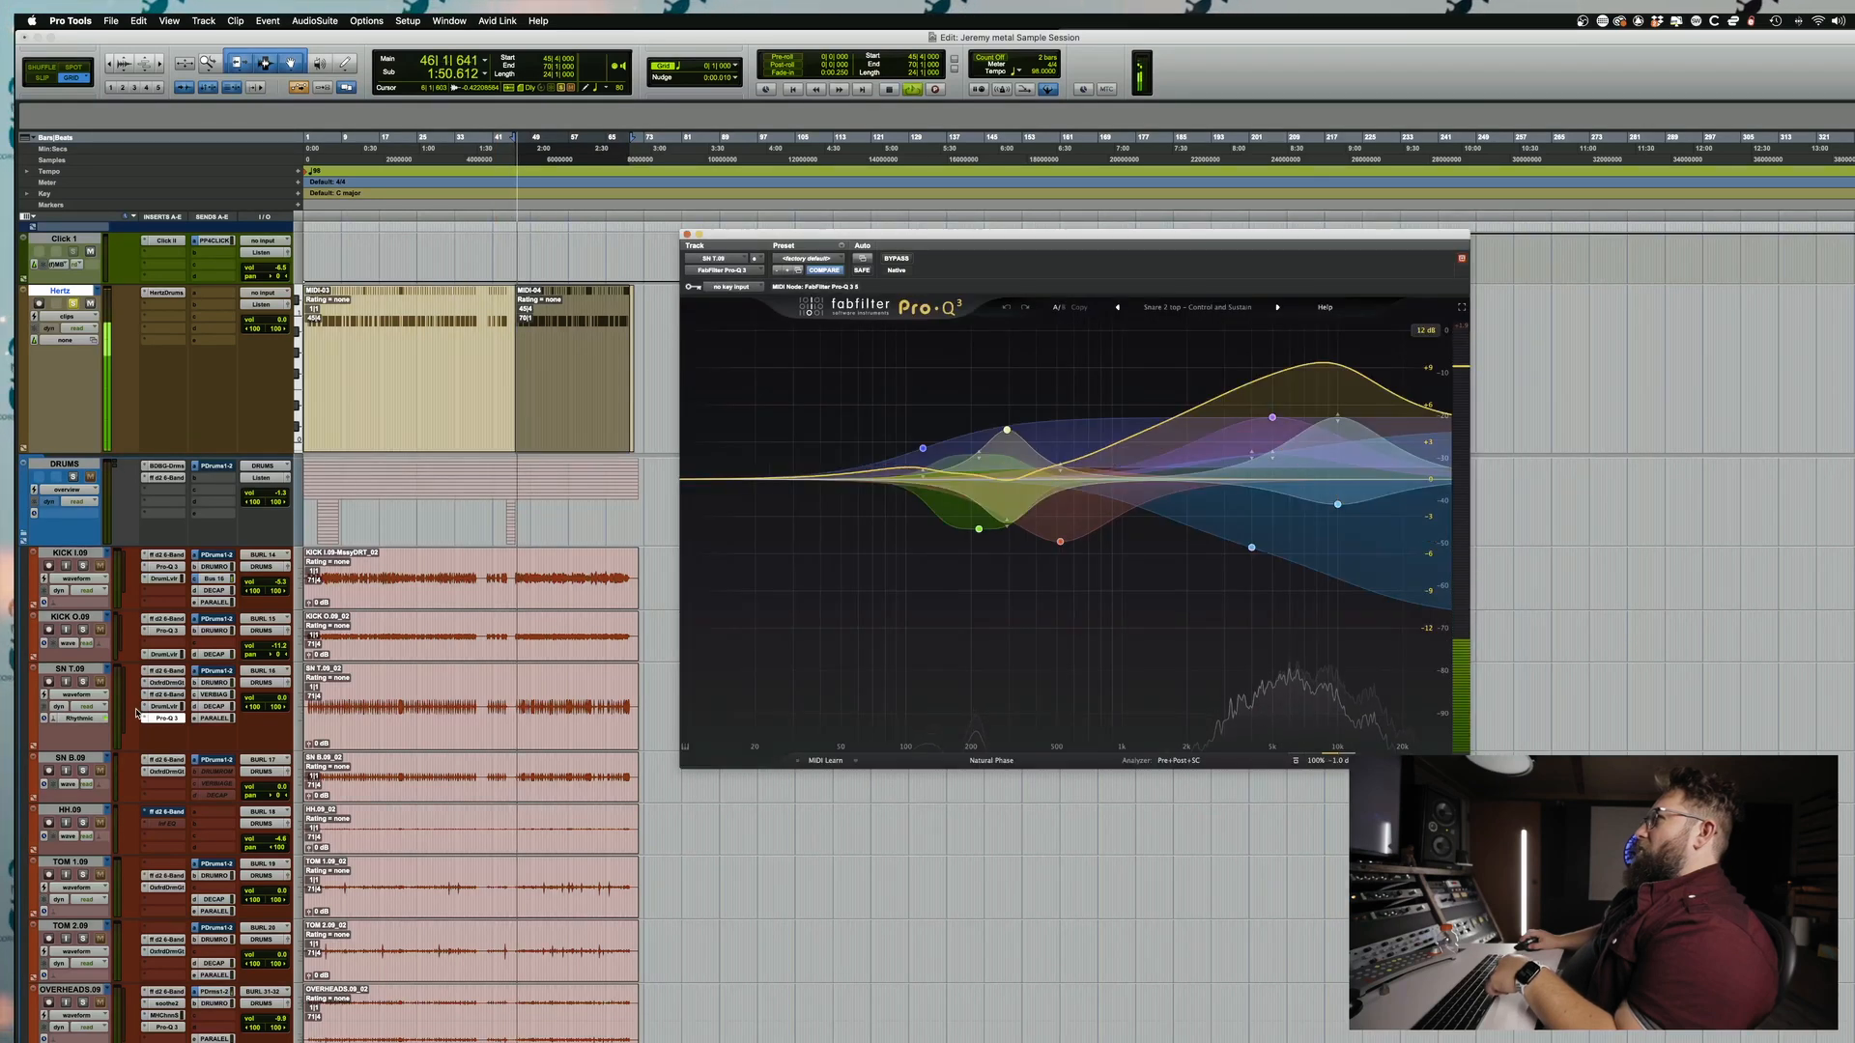
key("space")
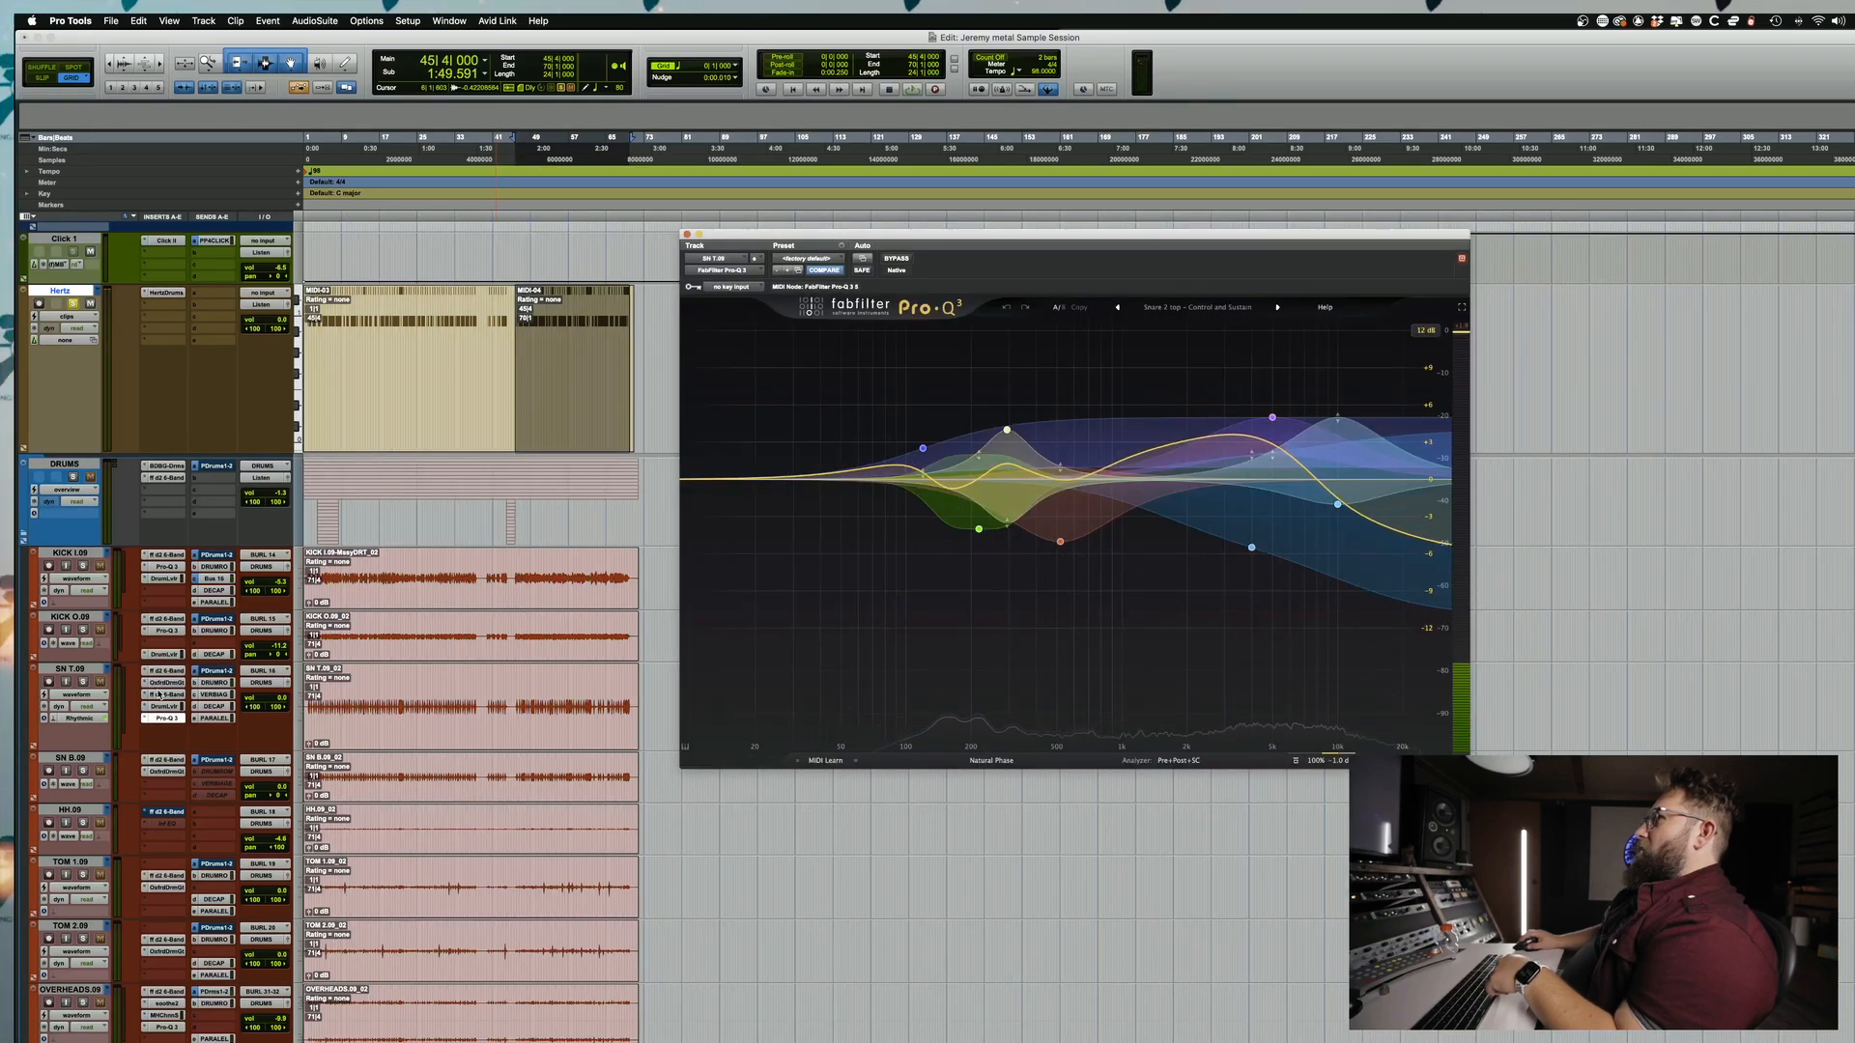
left_click(162, 695)
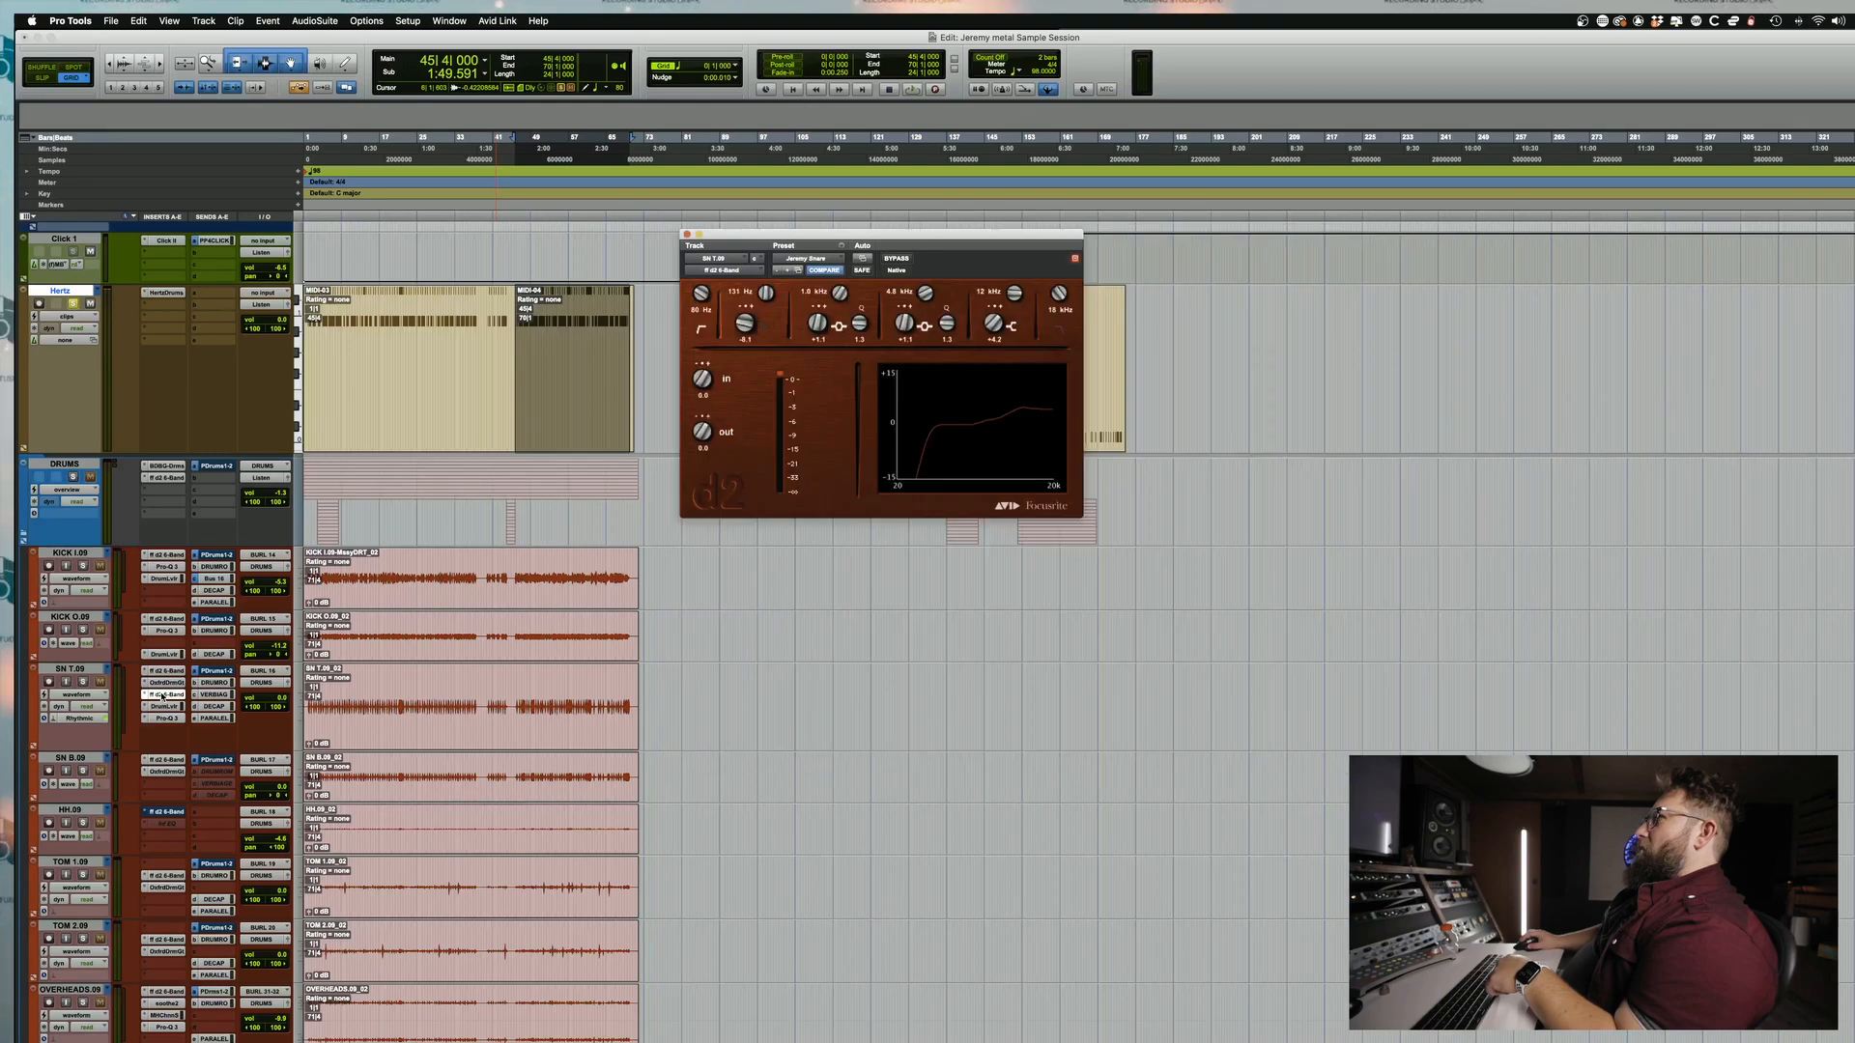
key("space")
key("space")
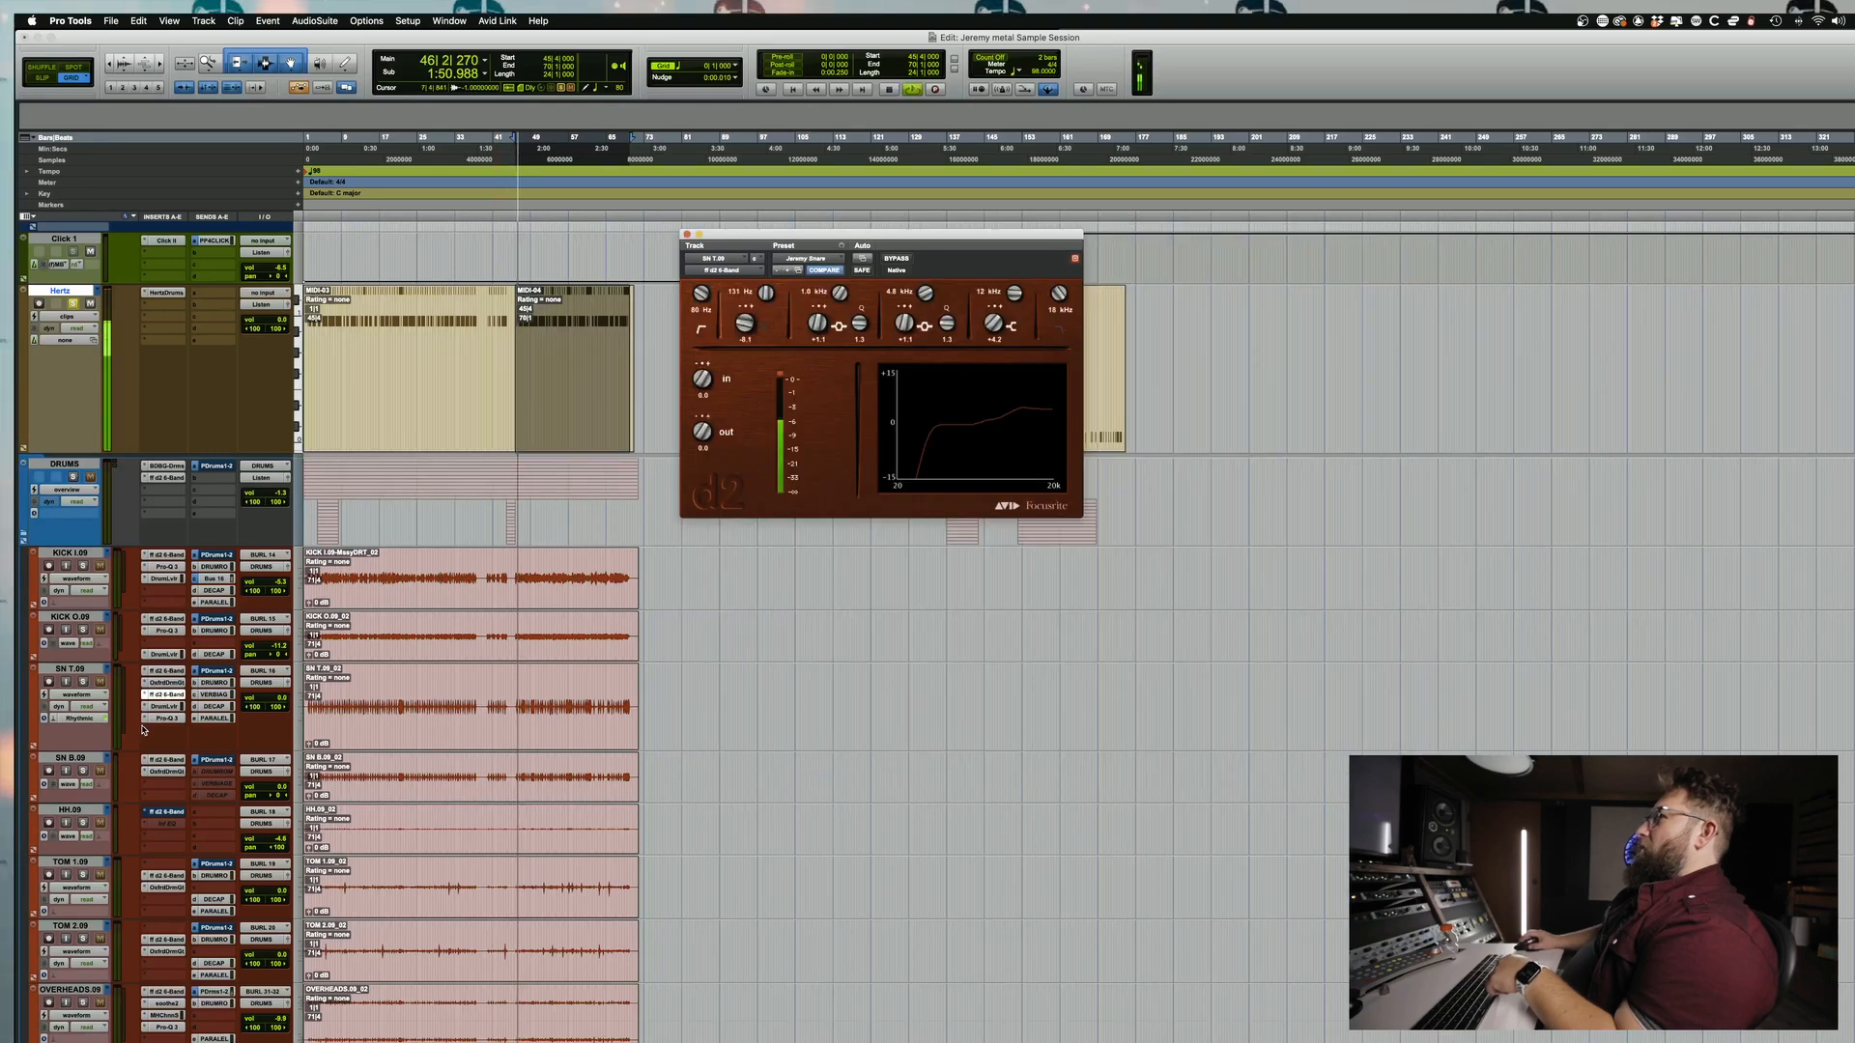
left_click(159, 719)
key("space")
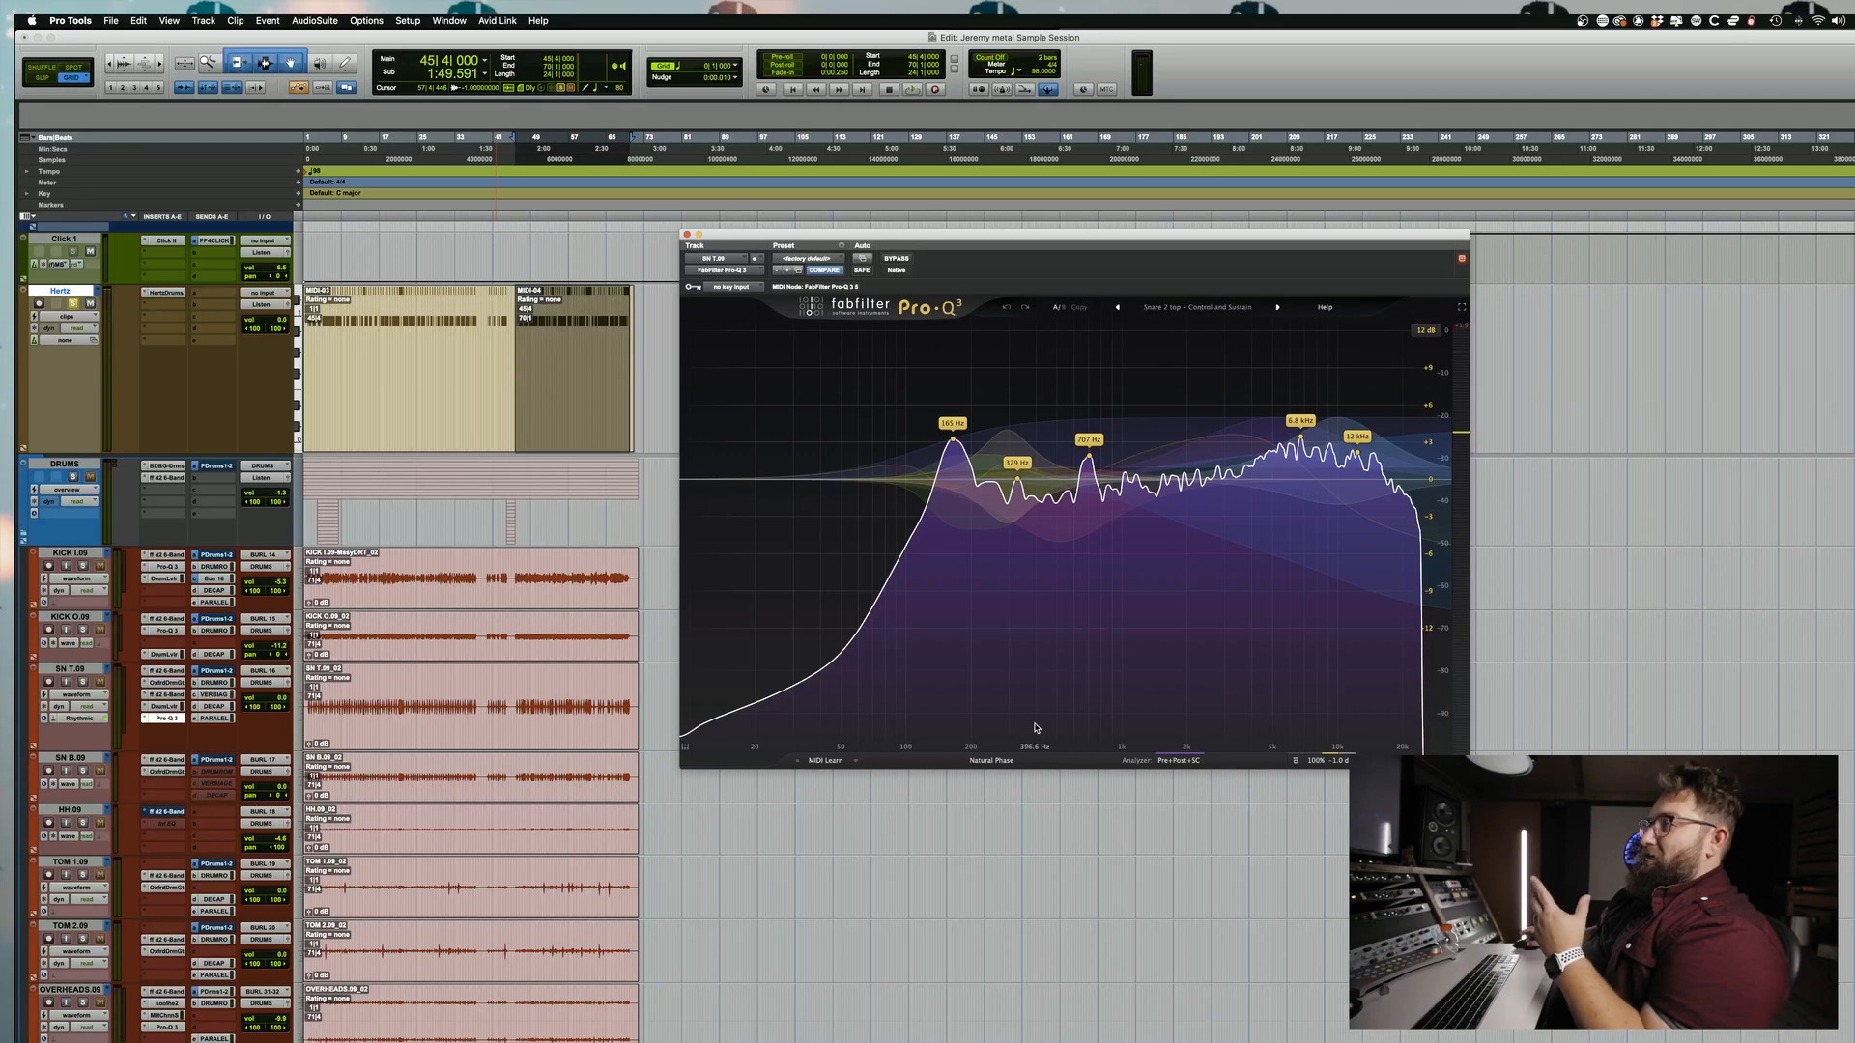
Step: Insert a FabFilter Pro-Q 3 equalizer after Hertz Drums on the Hertz track
left_click(166, 305)
left_click(178, 247)
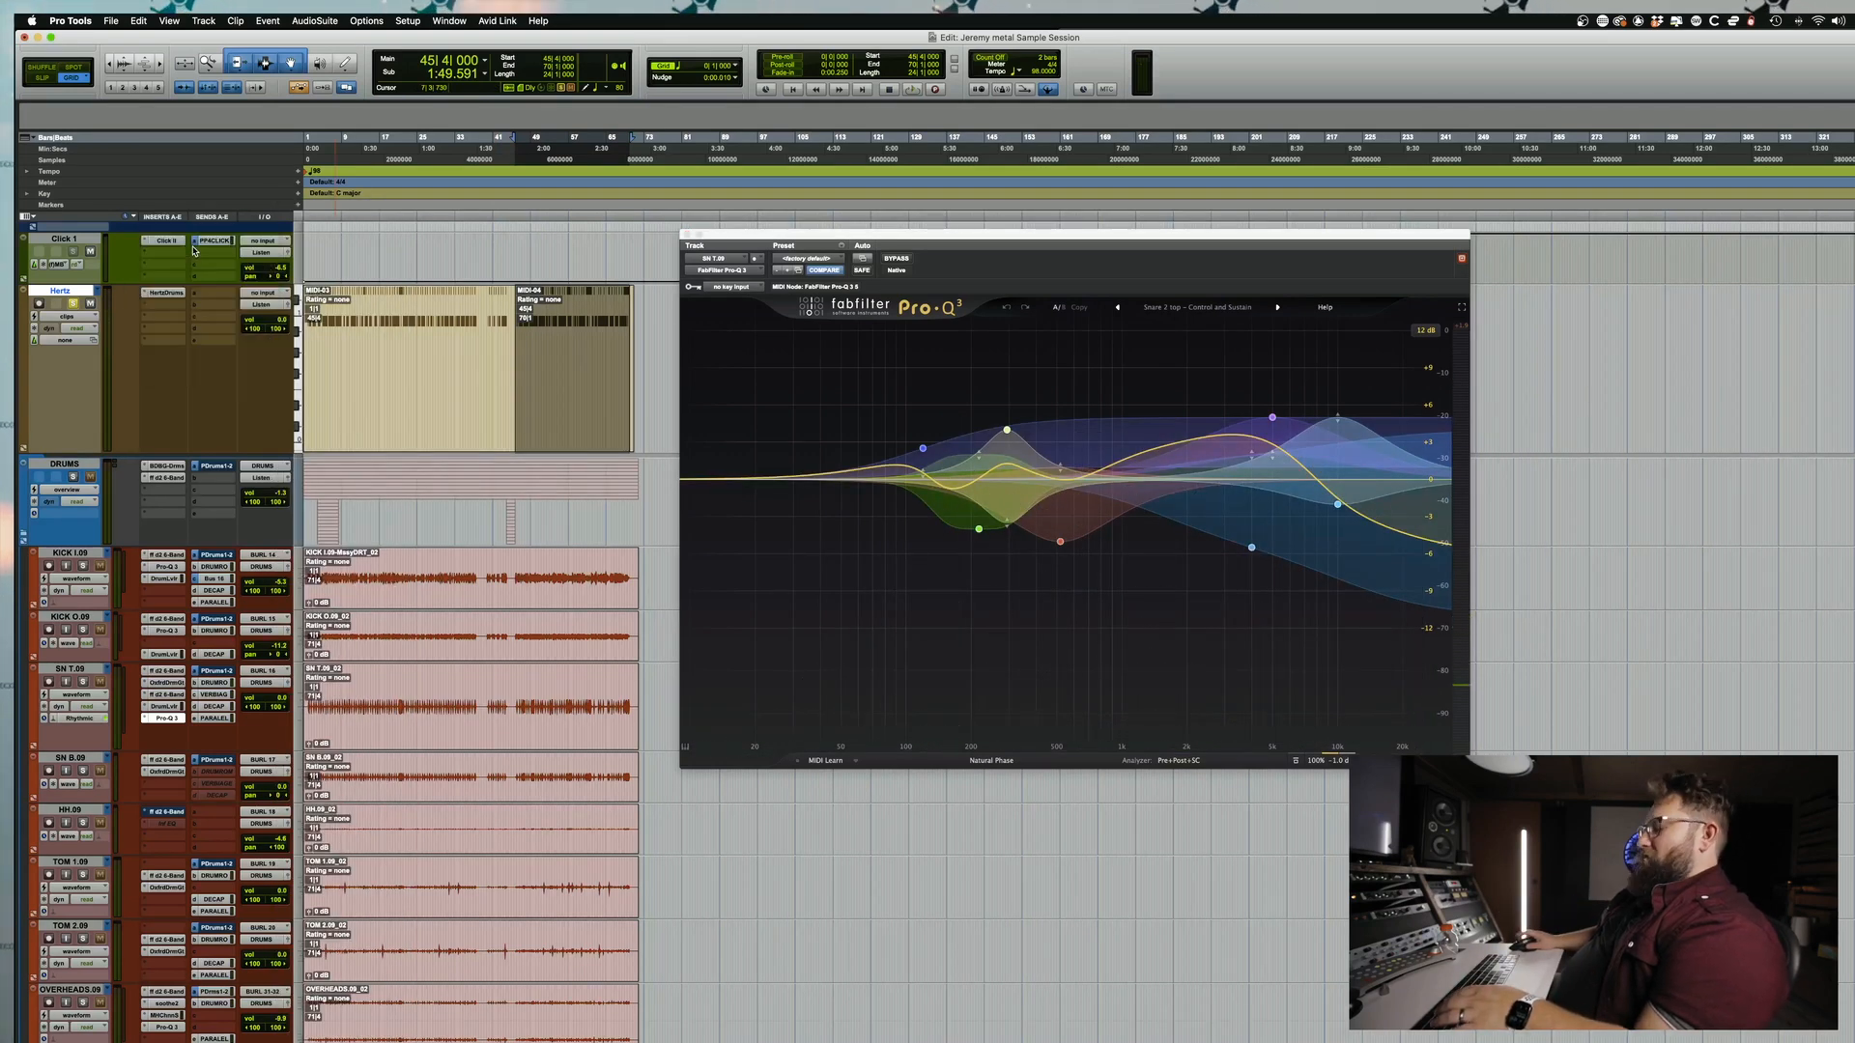
type("pro")
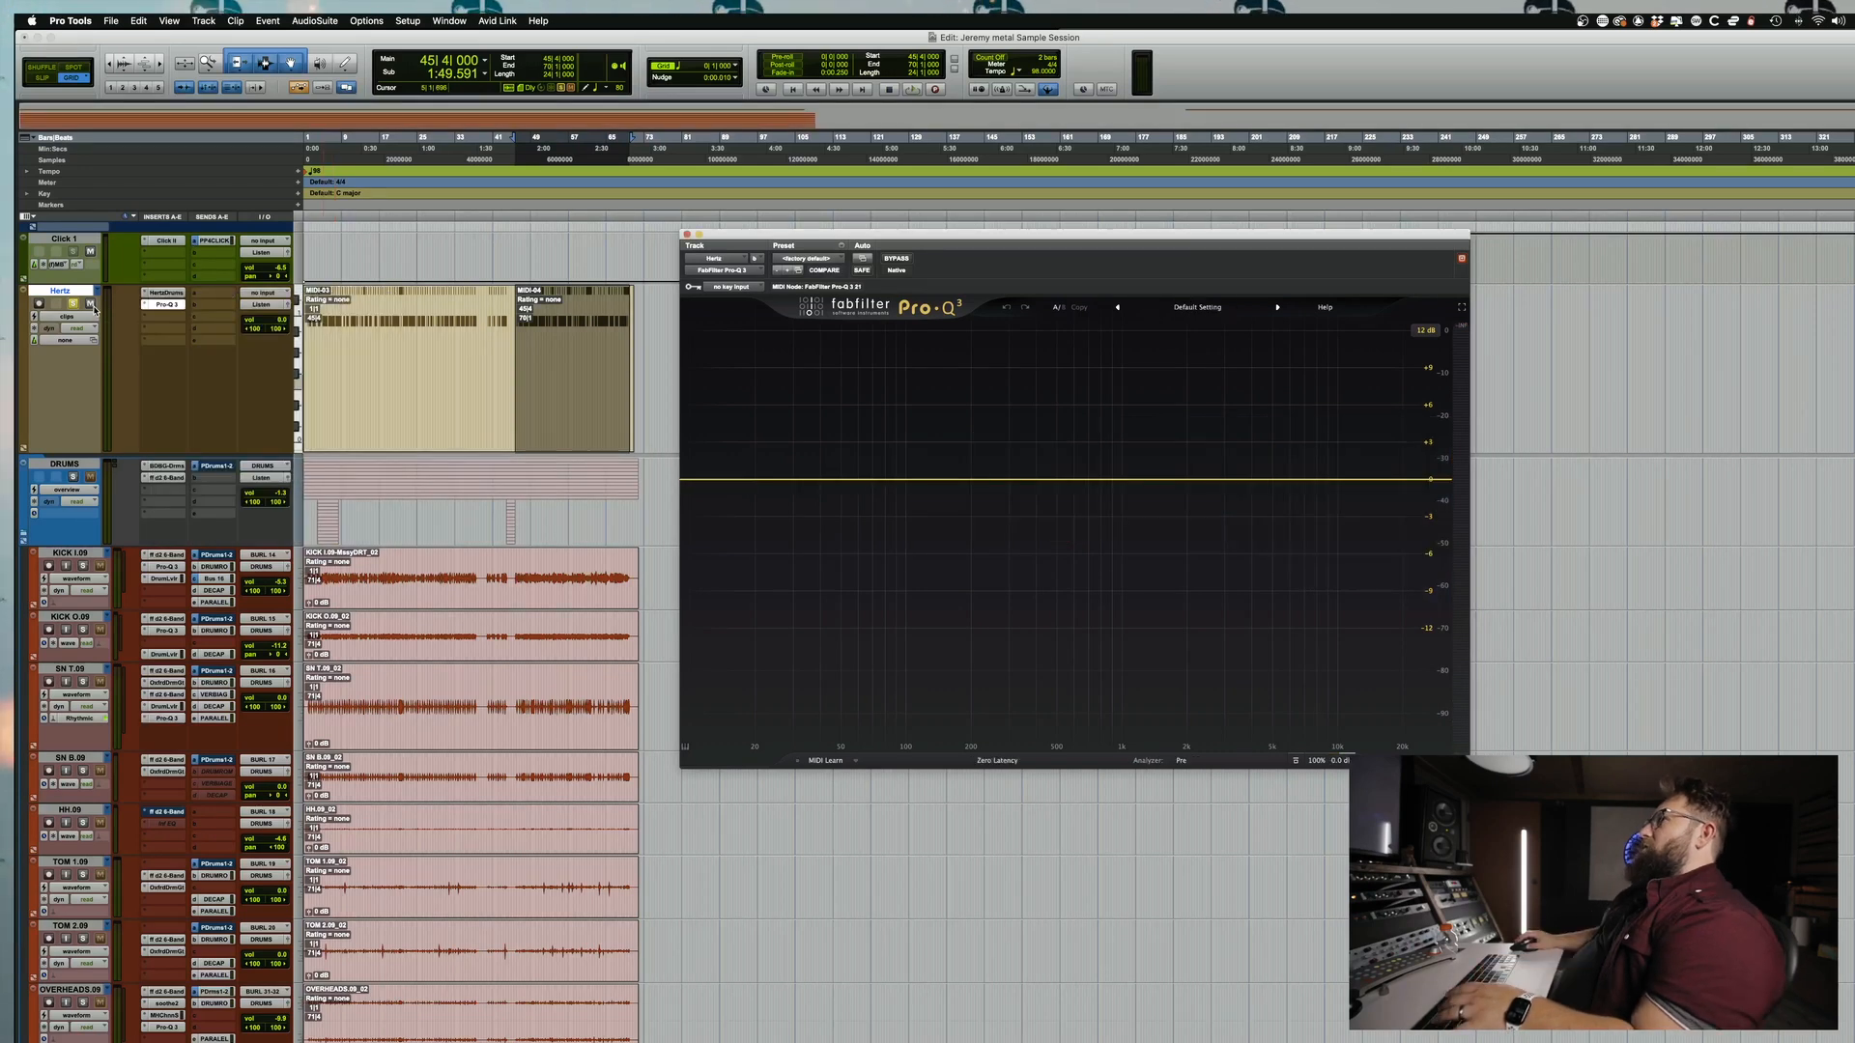
Step: Play the Hertz track, examine its spectrum peaks in Pro-Q 3 and reopen the Hertz Drums instrument
key("space")
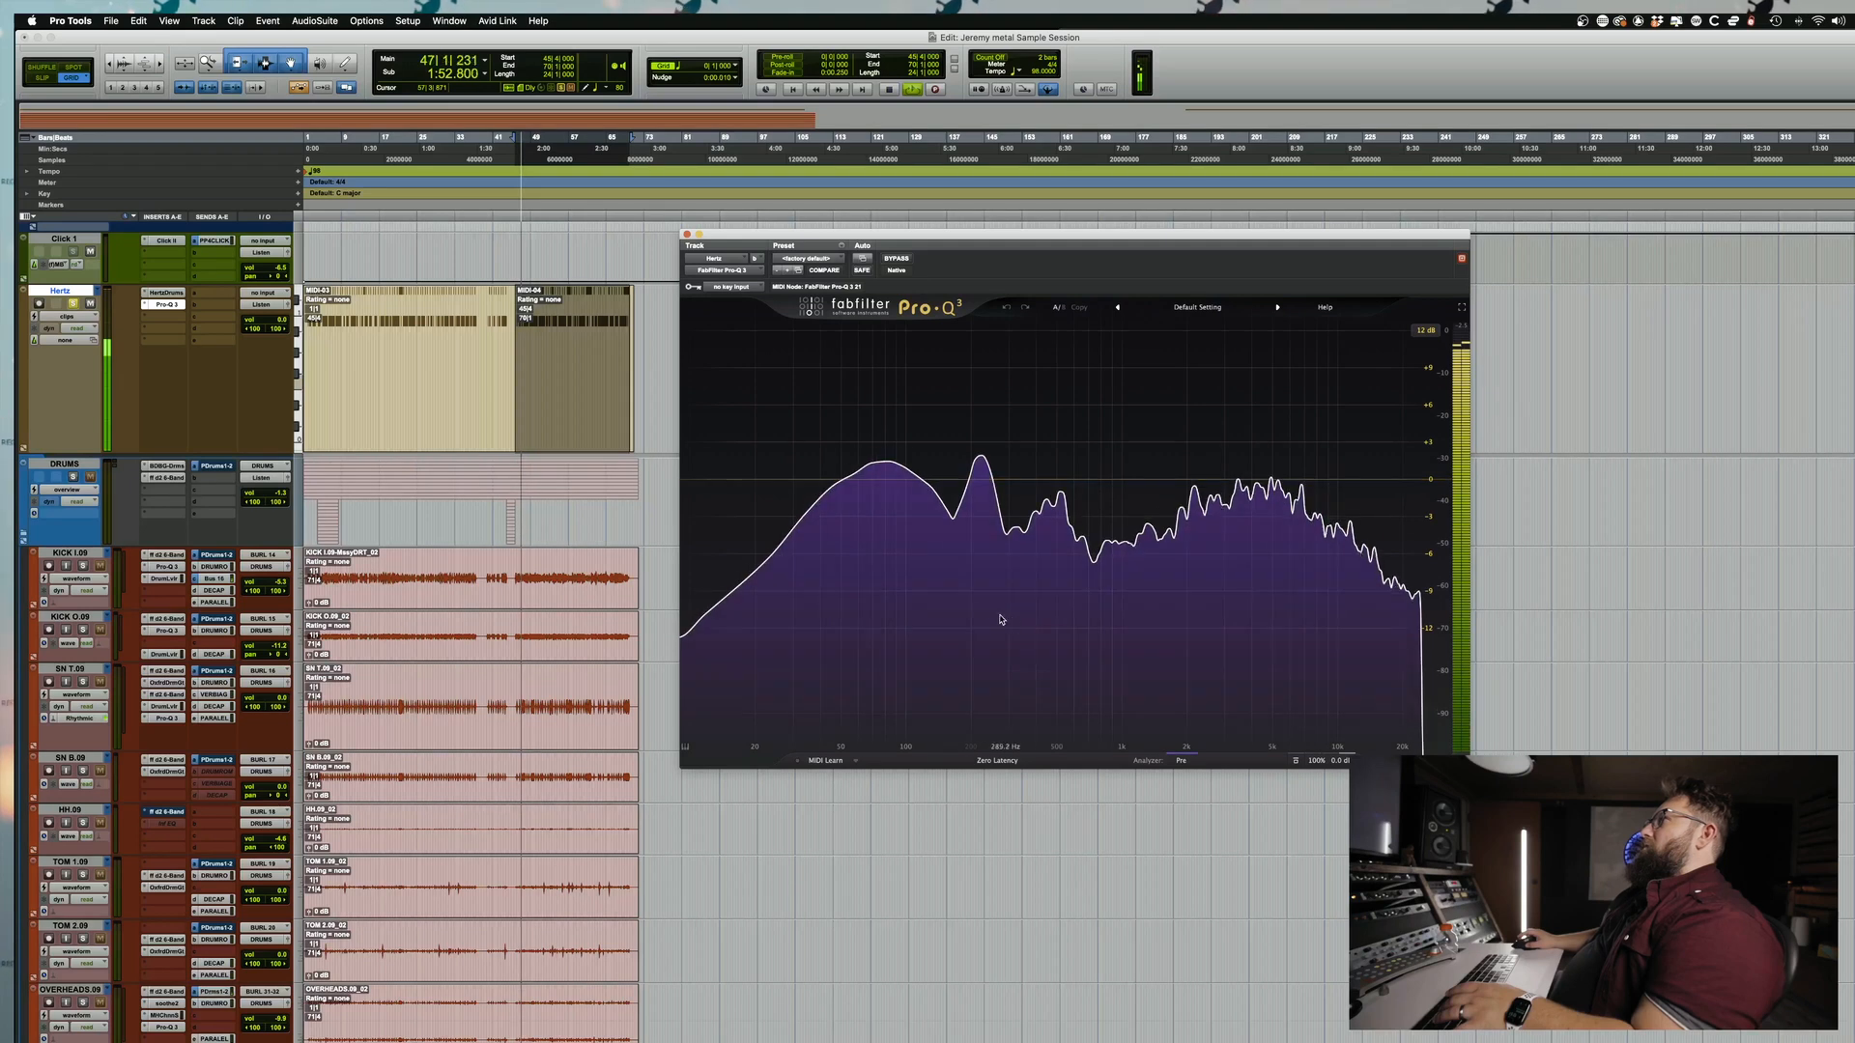
mouse_move(982, 468)
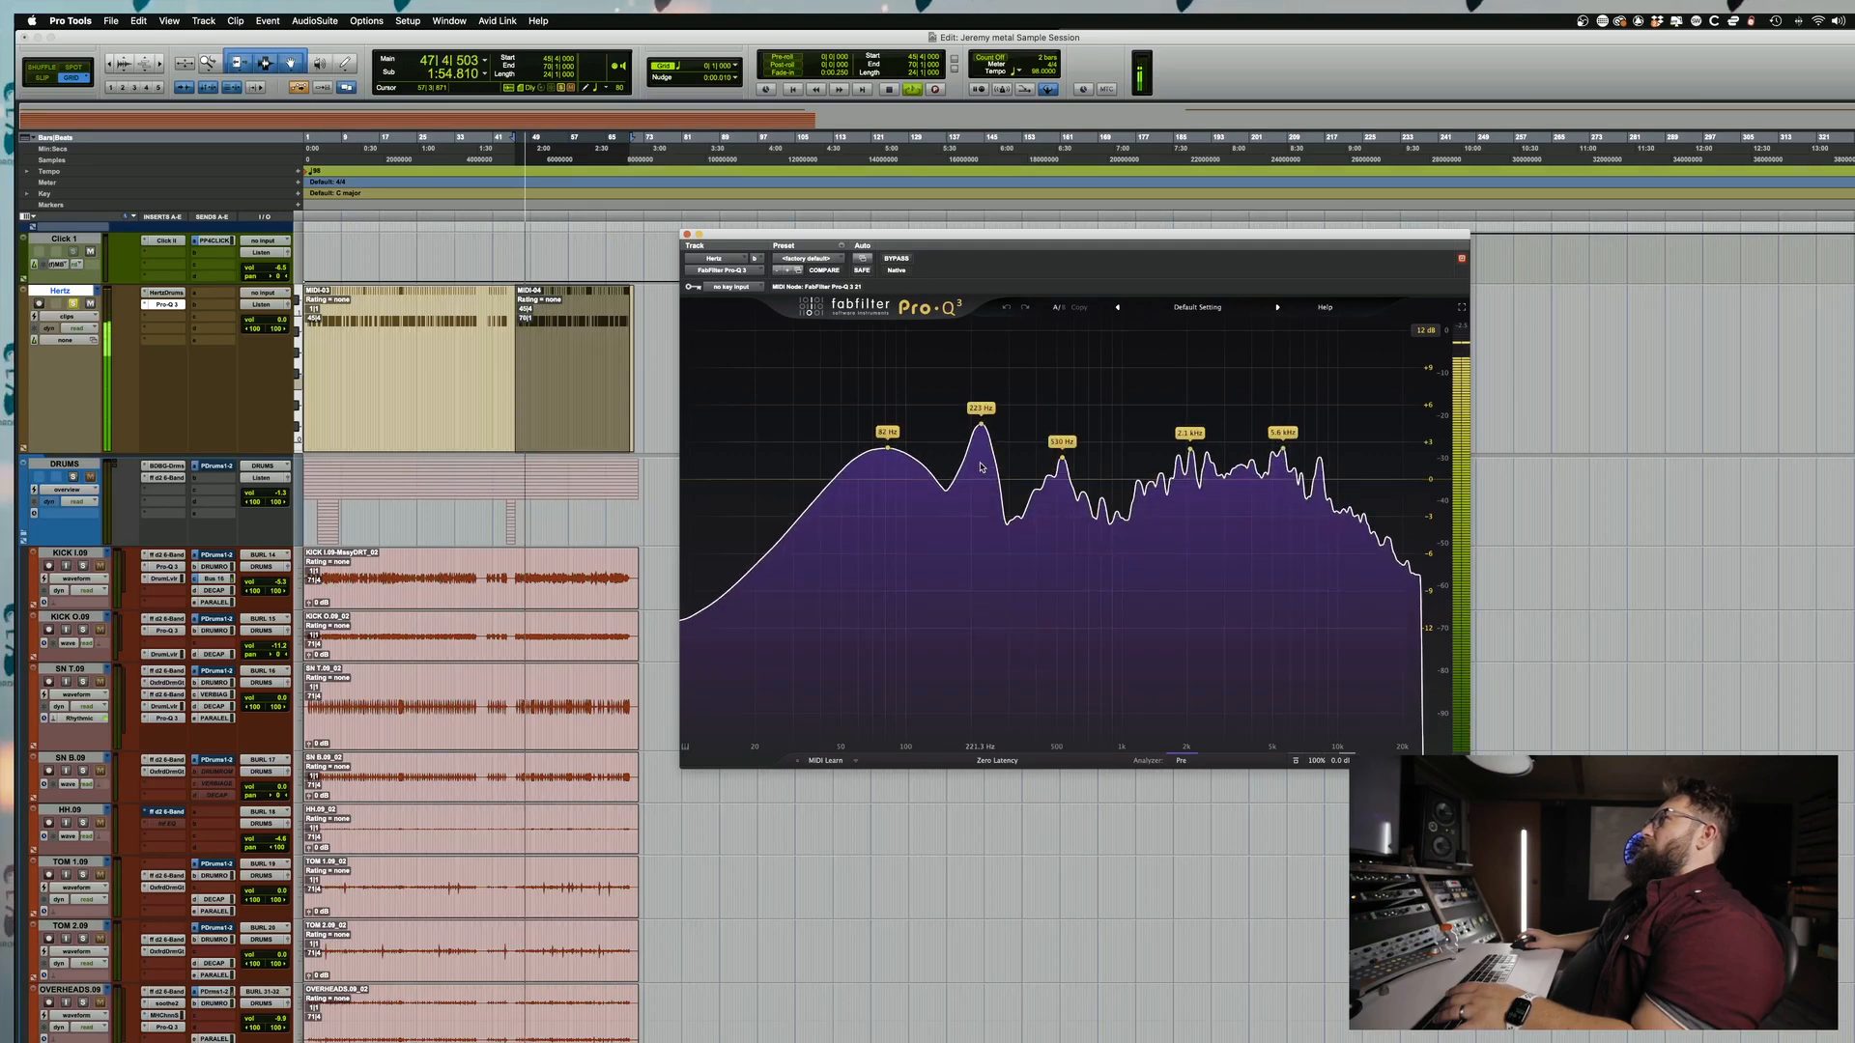
key("space")
left_click(159, 292)
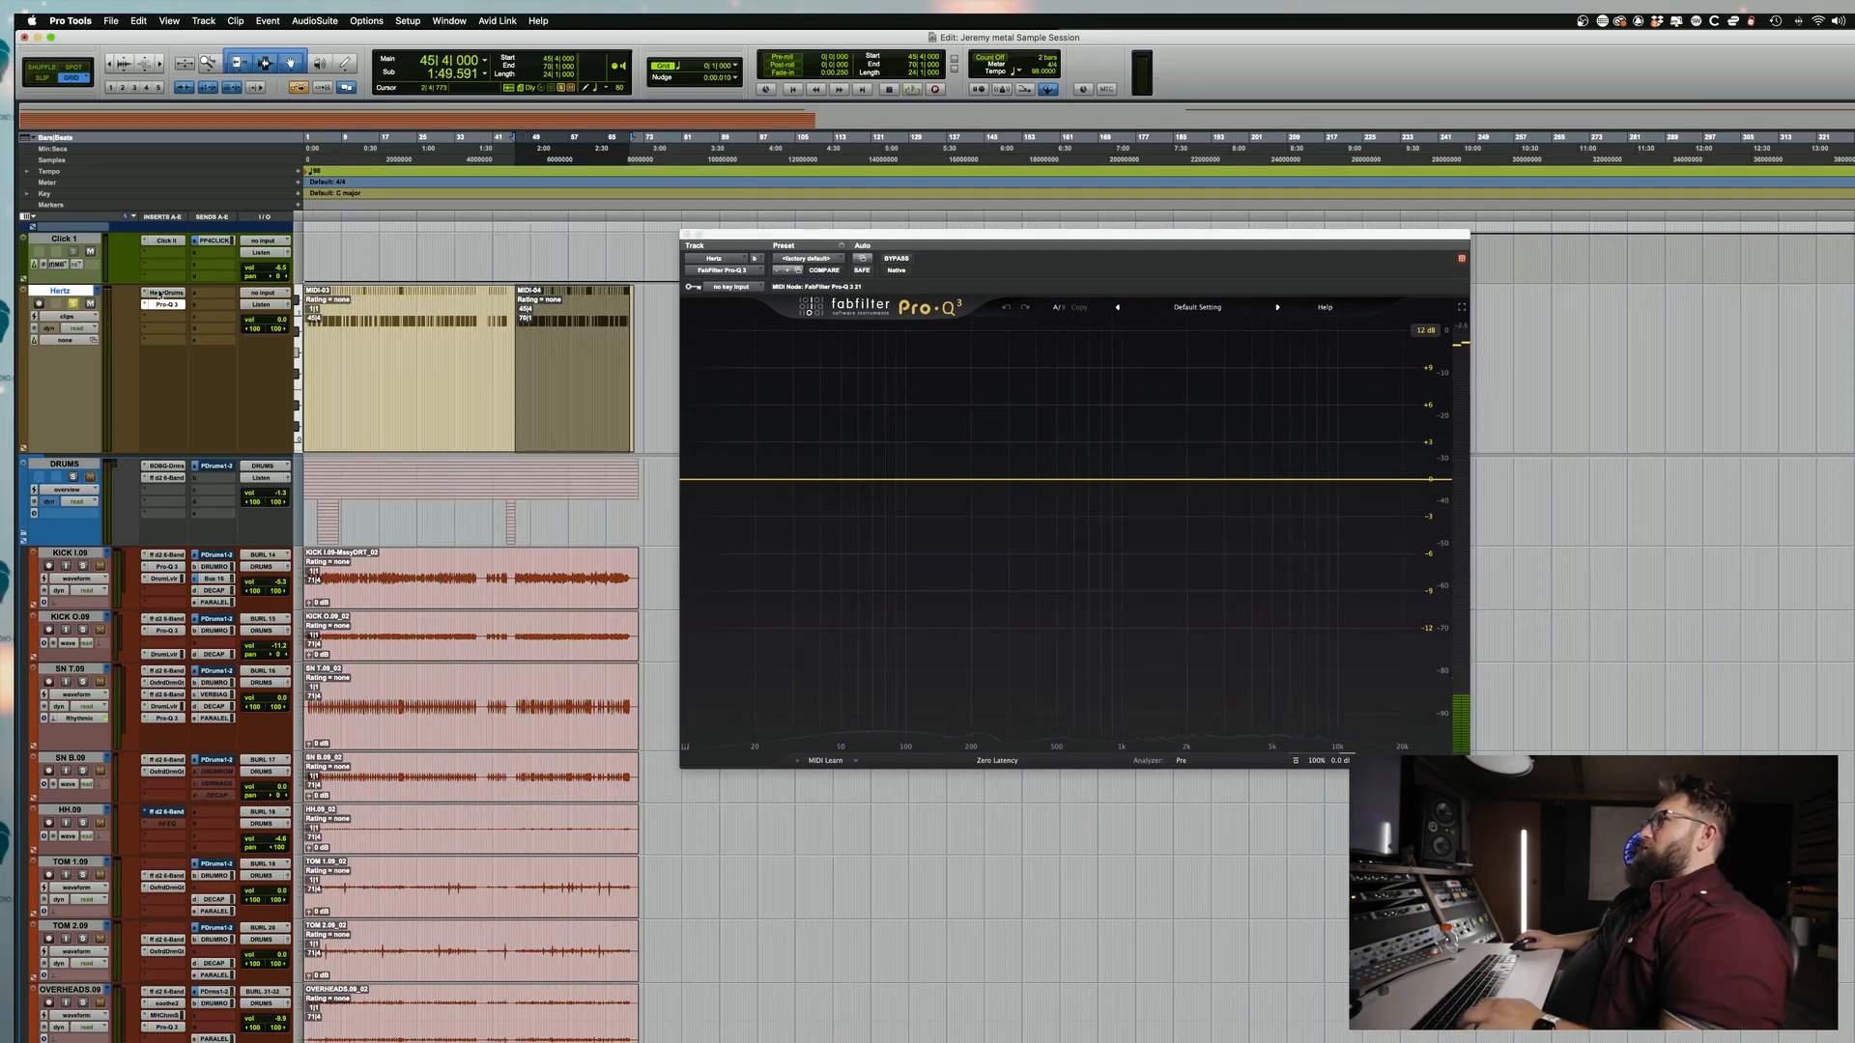
Step: Play the soloed Hertz track with Hertz Drums and Pro-Q 3 open, and examine the samples' frequency peaks
left_click(160, 293)
mouse_move(540, 151)
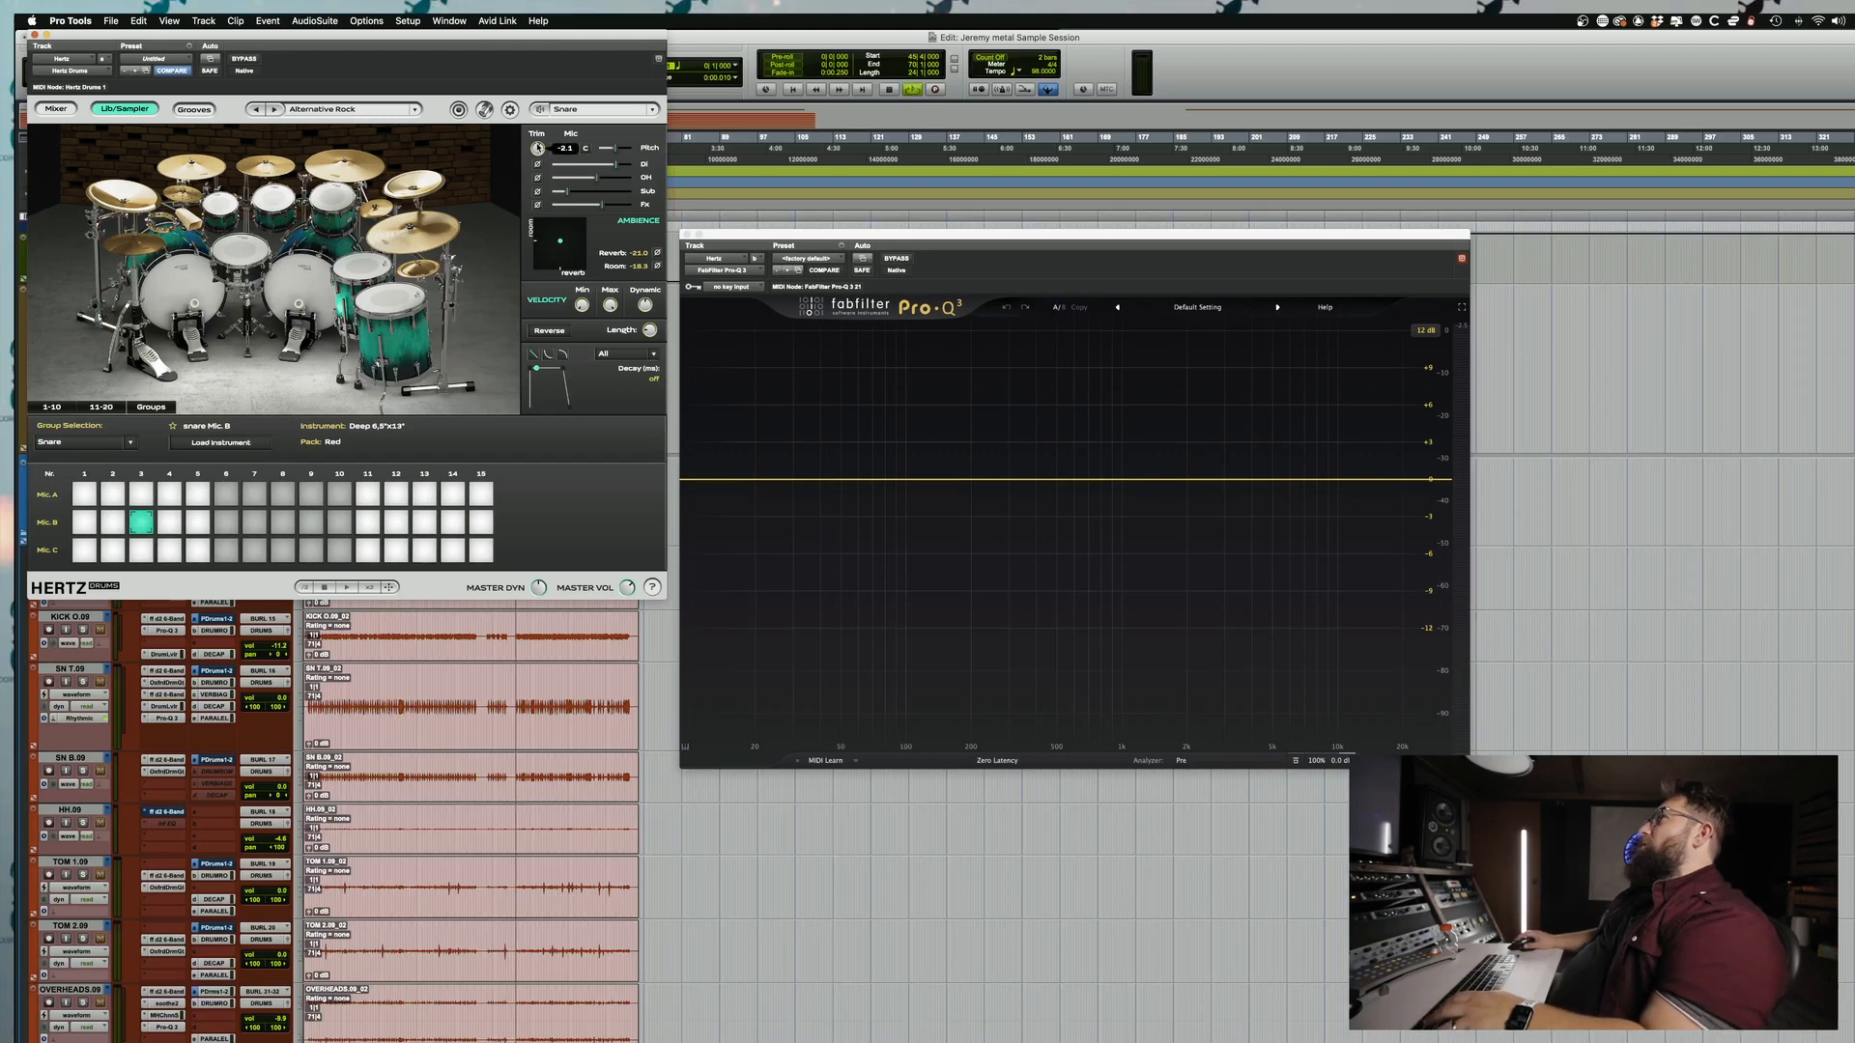
key("space")
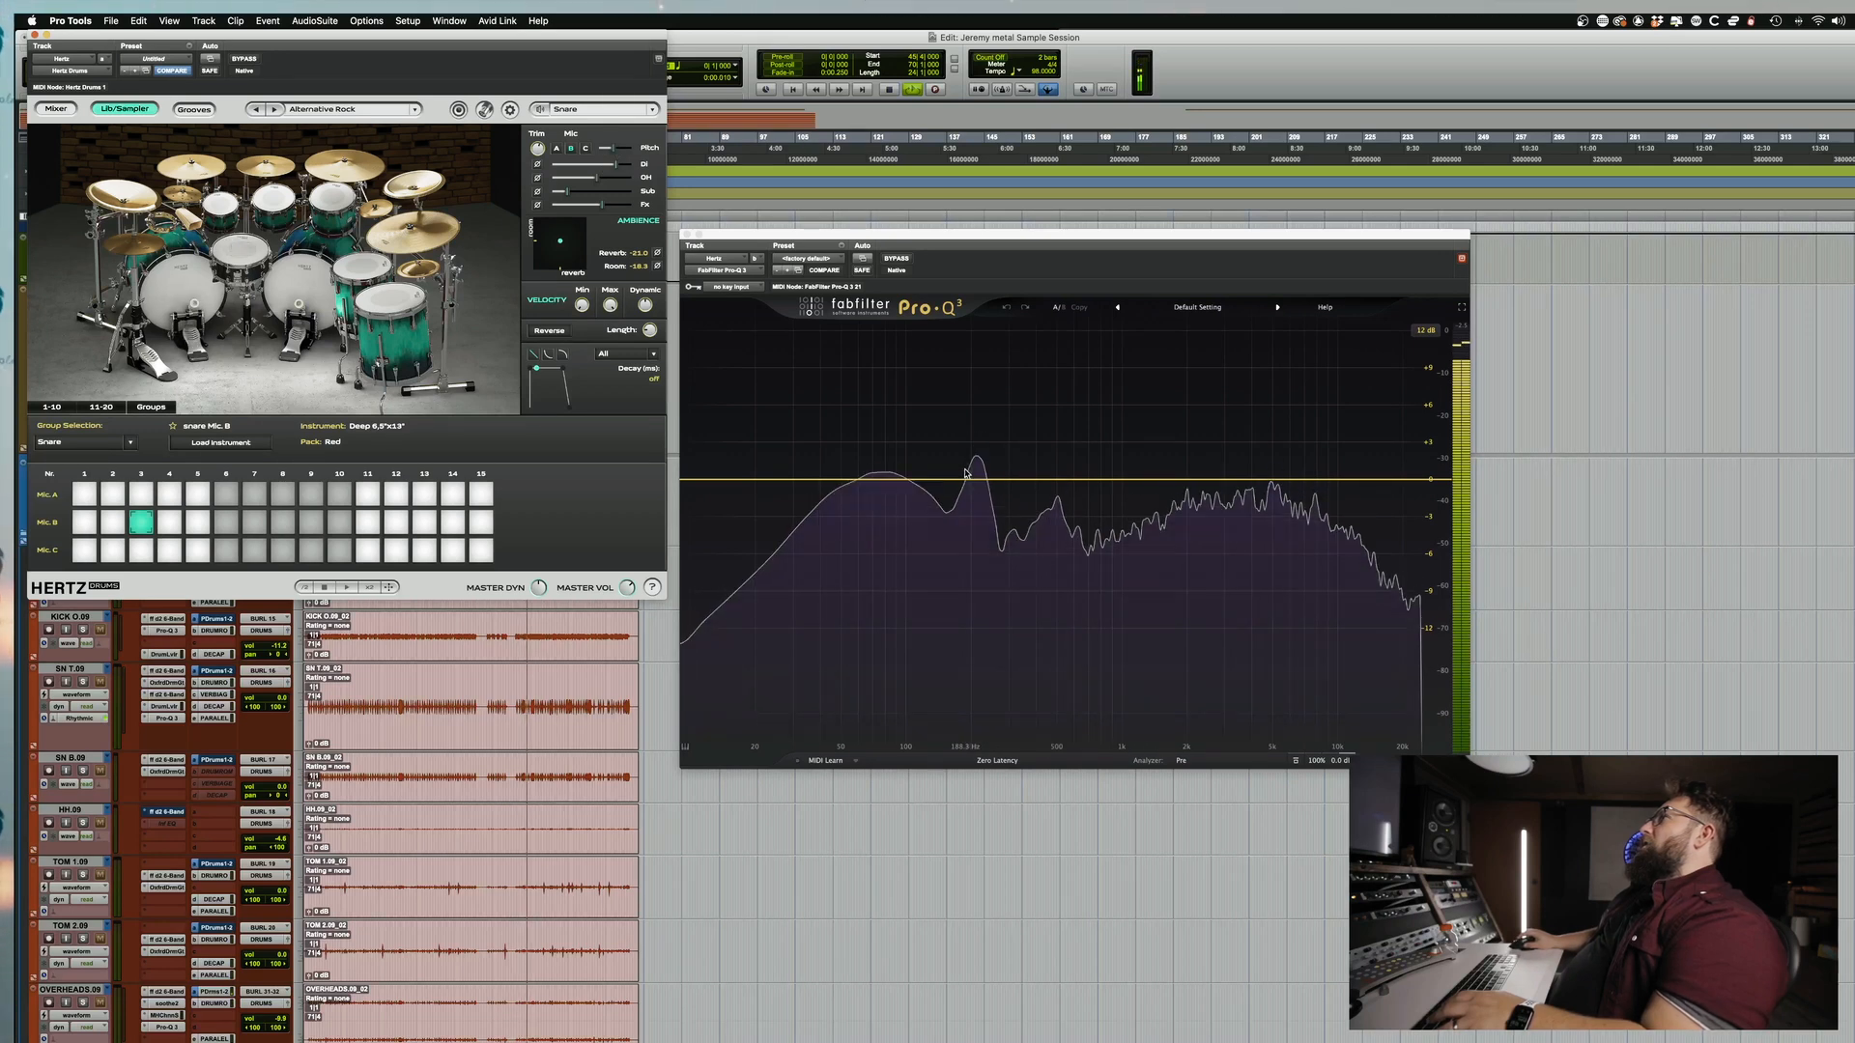
mouse_move(973, 600)
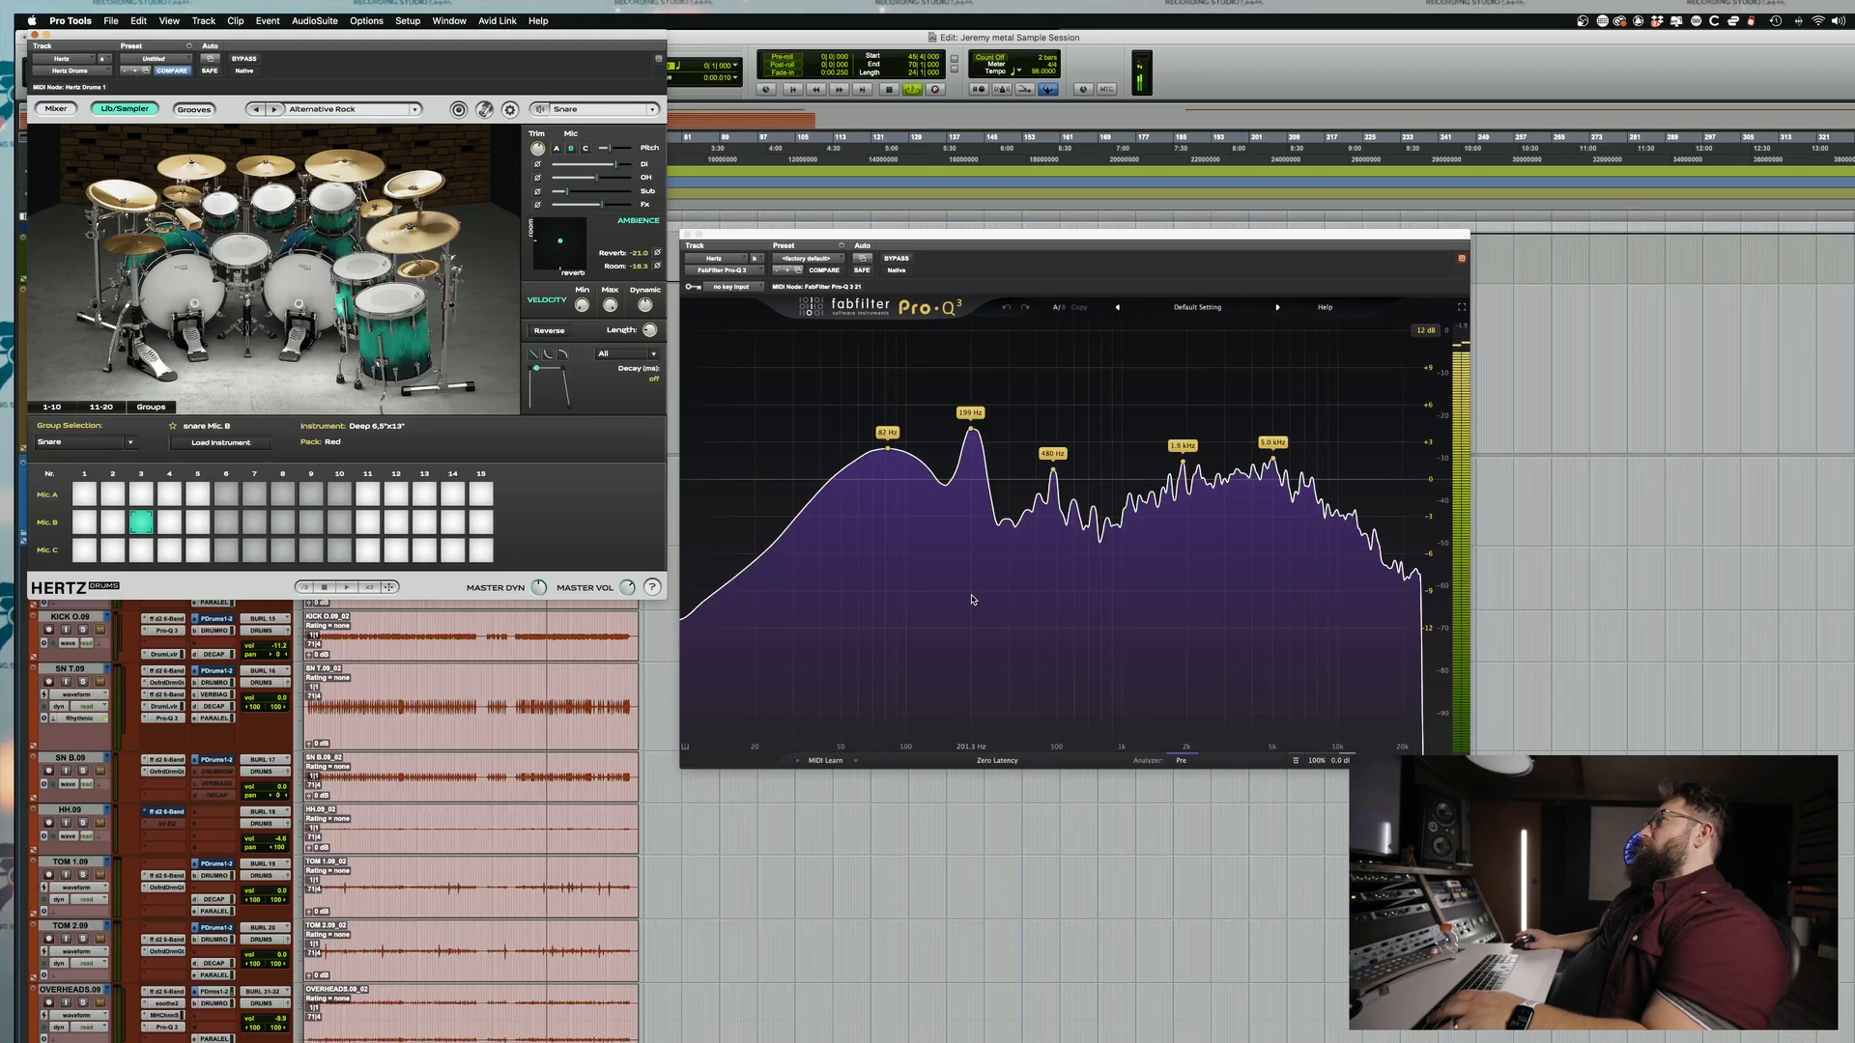
mouse_move(610, 151)
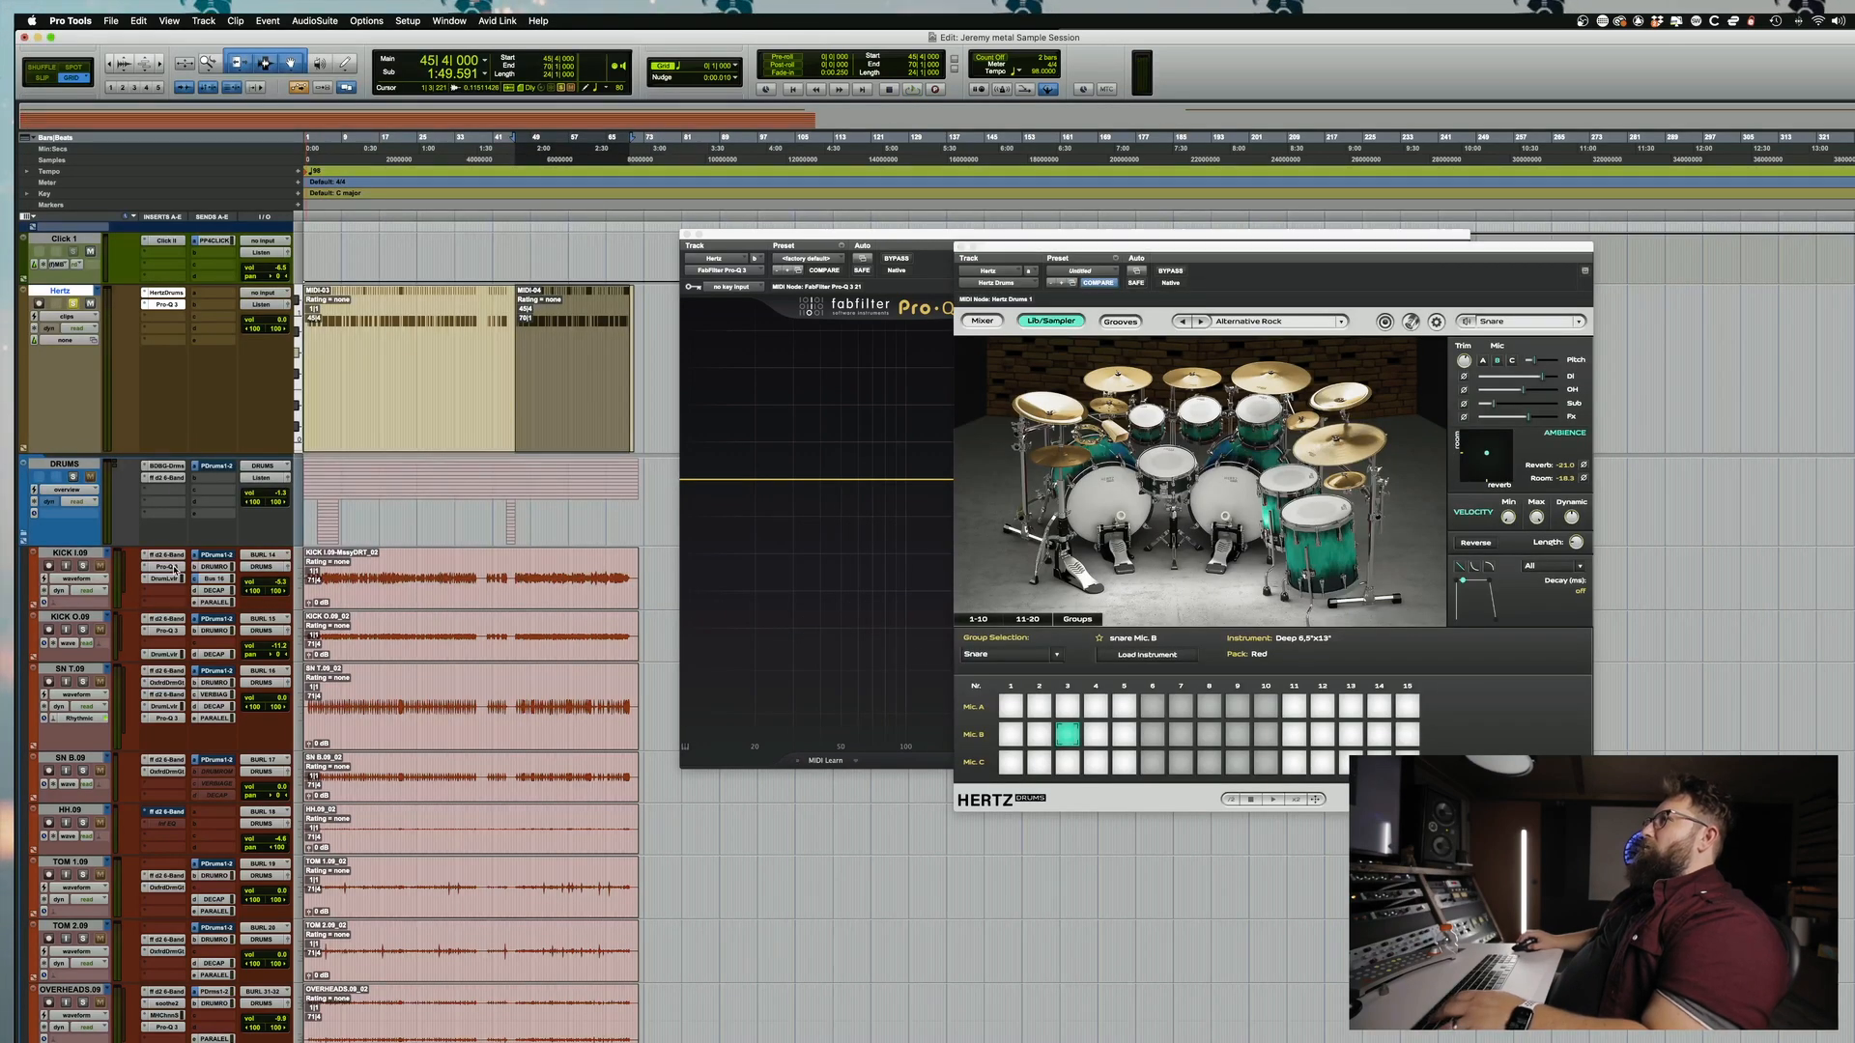
left_click(166, 304)
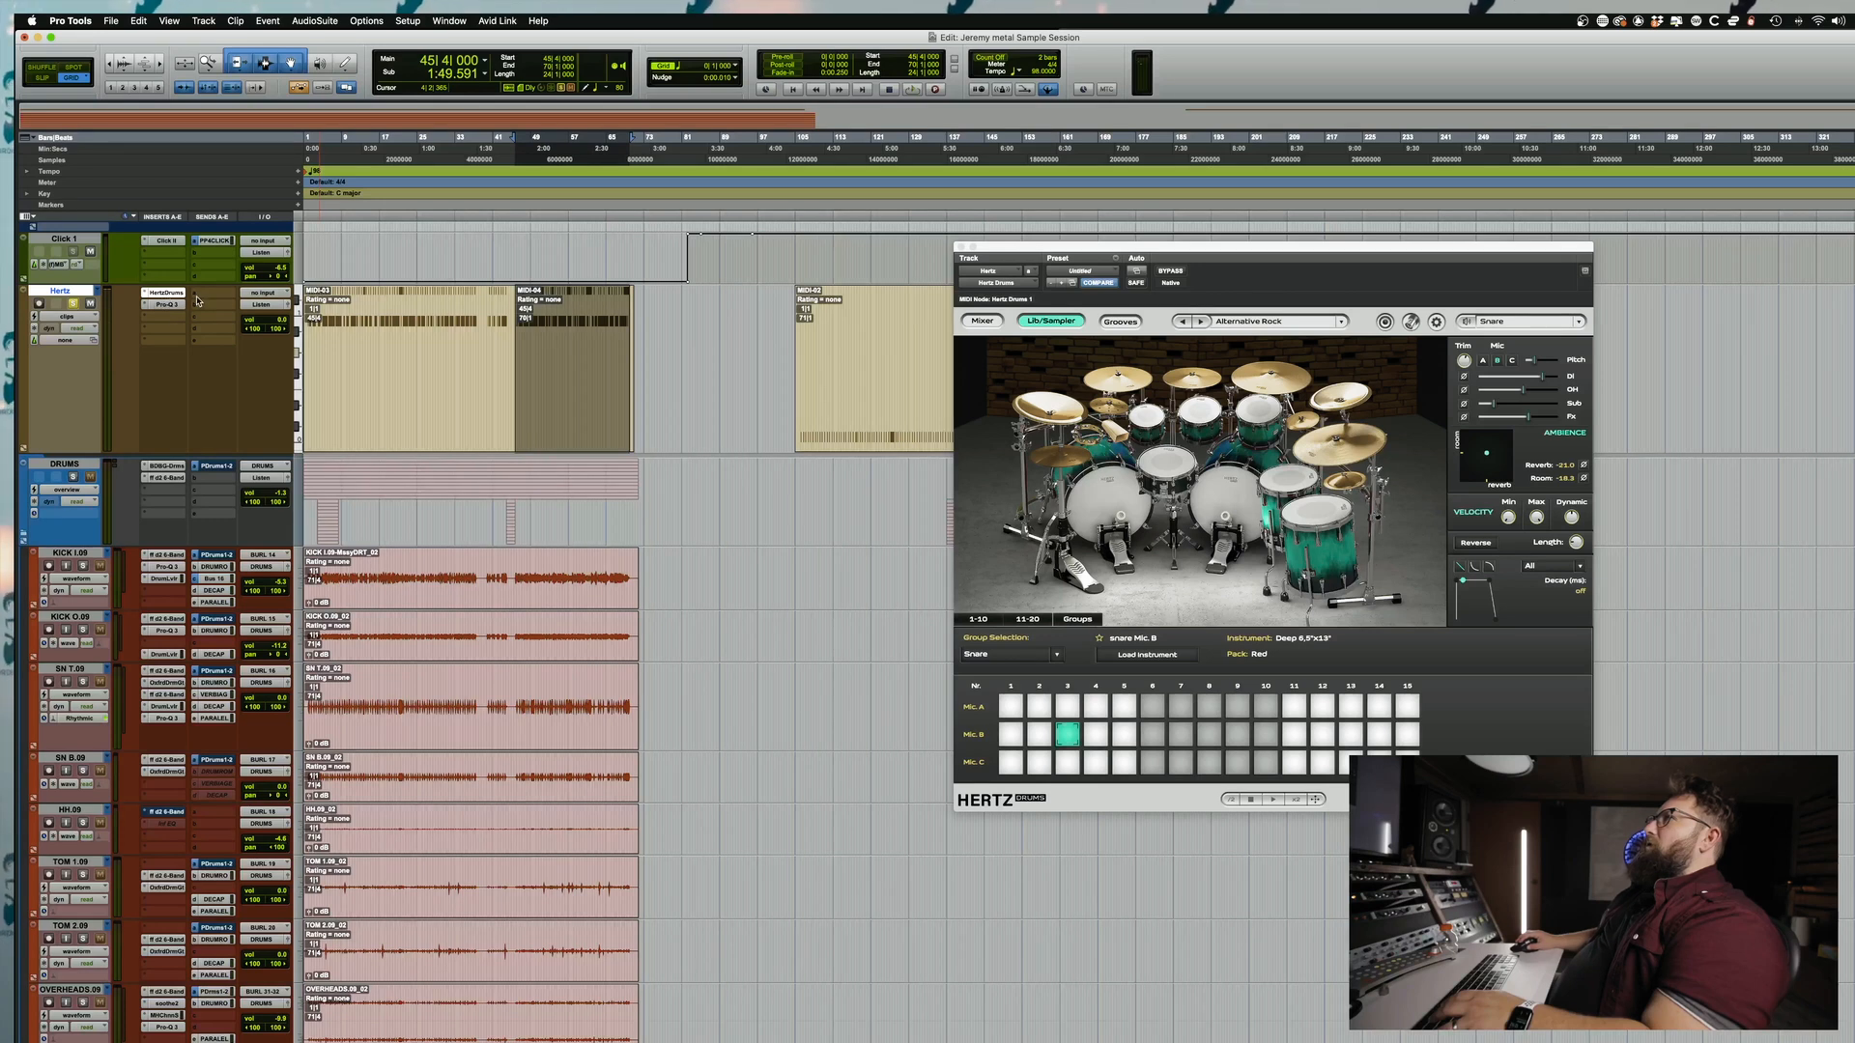
left_click(168, 305)
key("space")
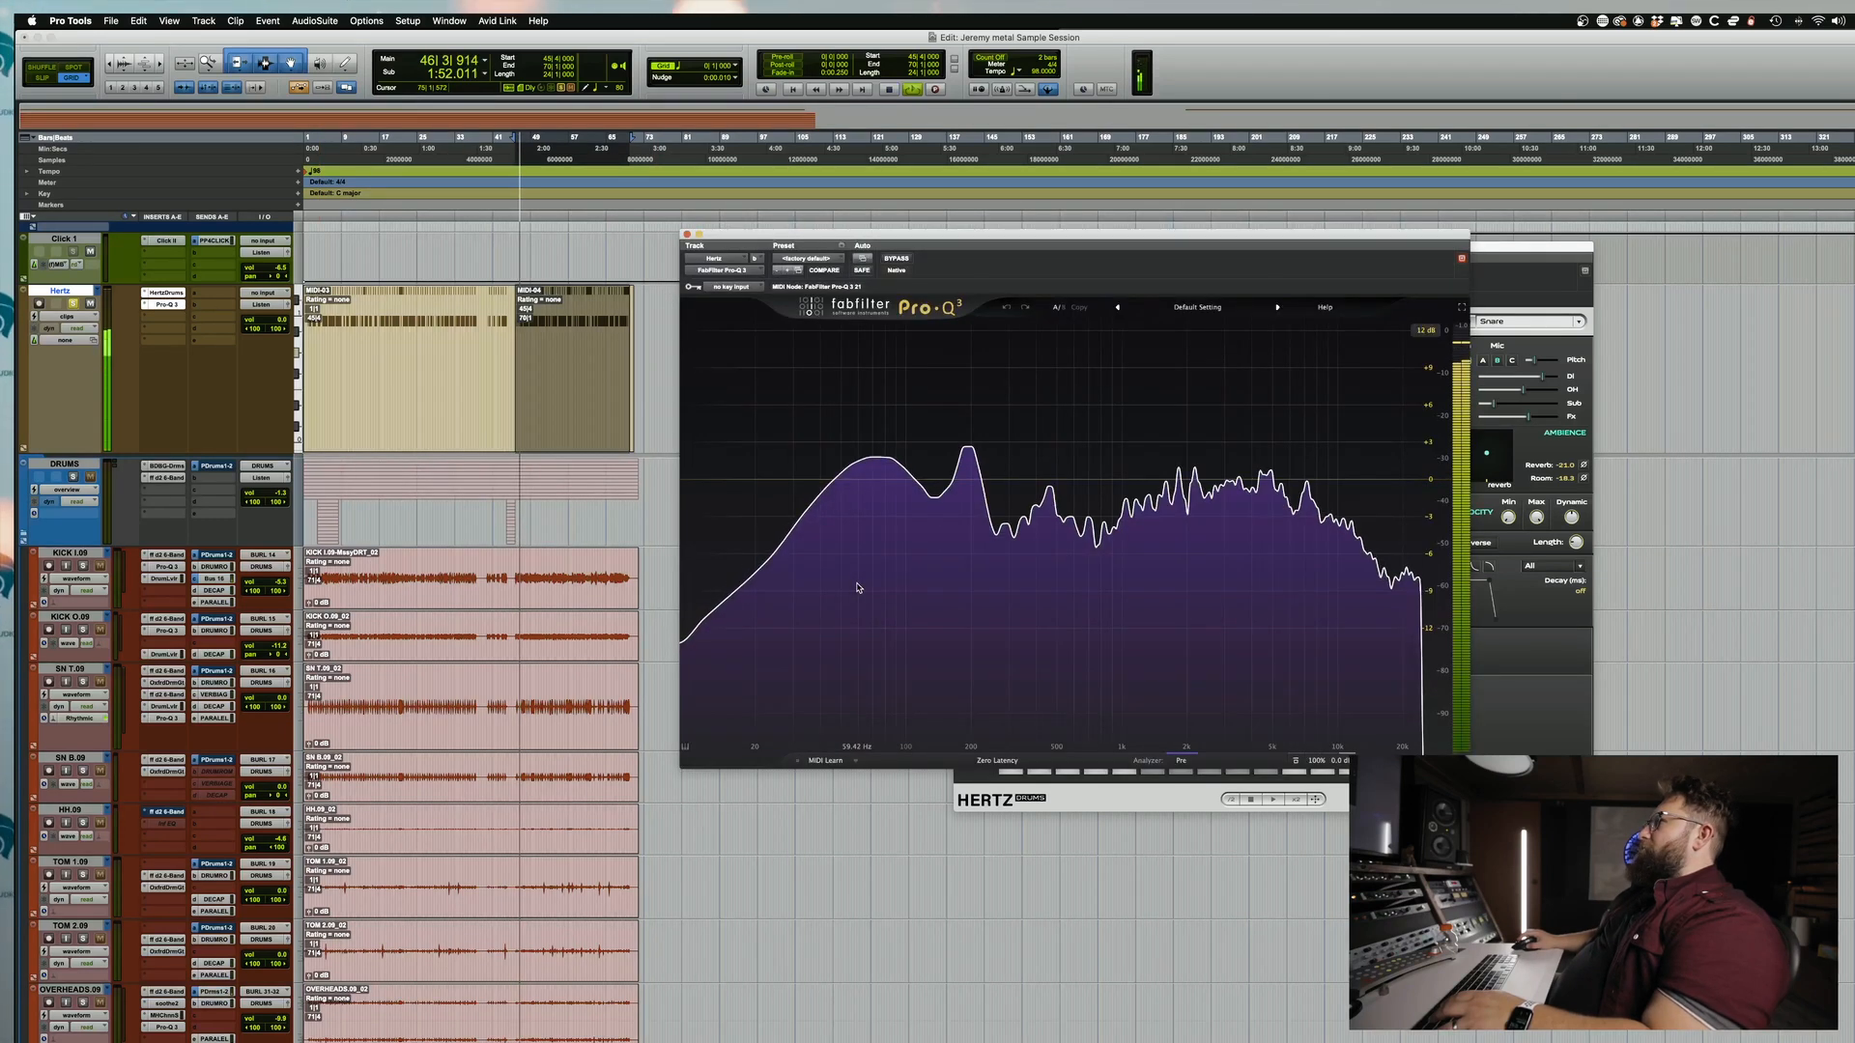
mouse_move(867, 451)
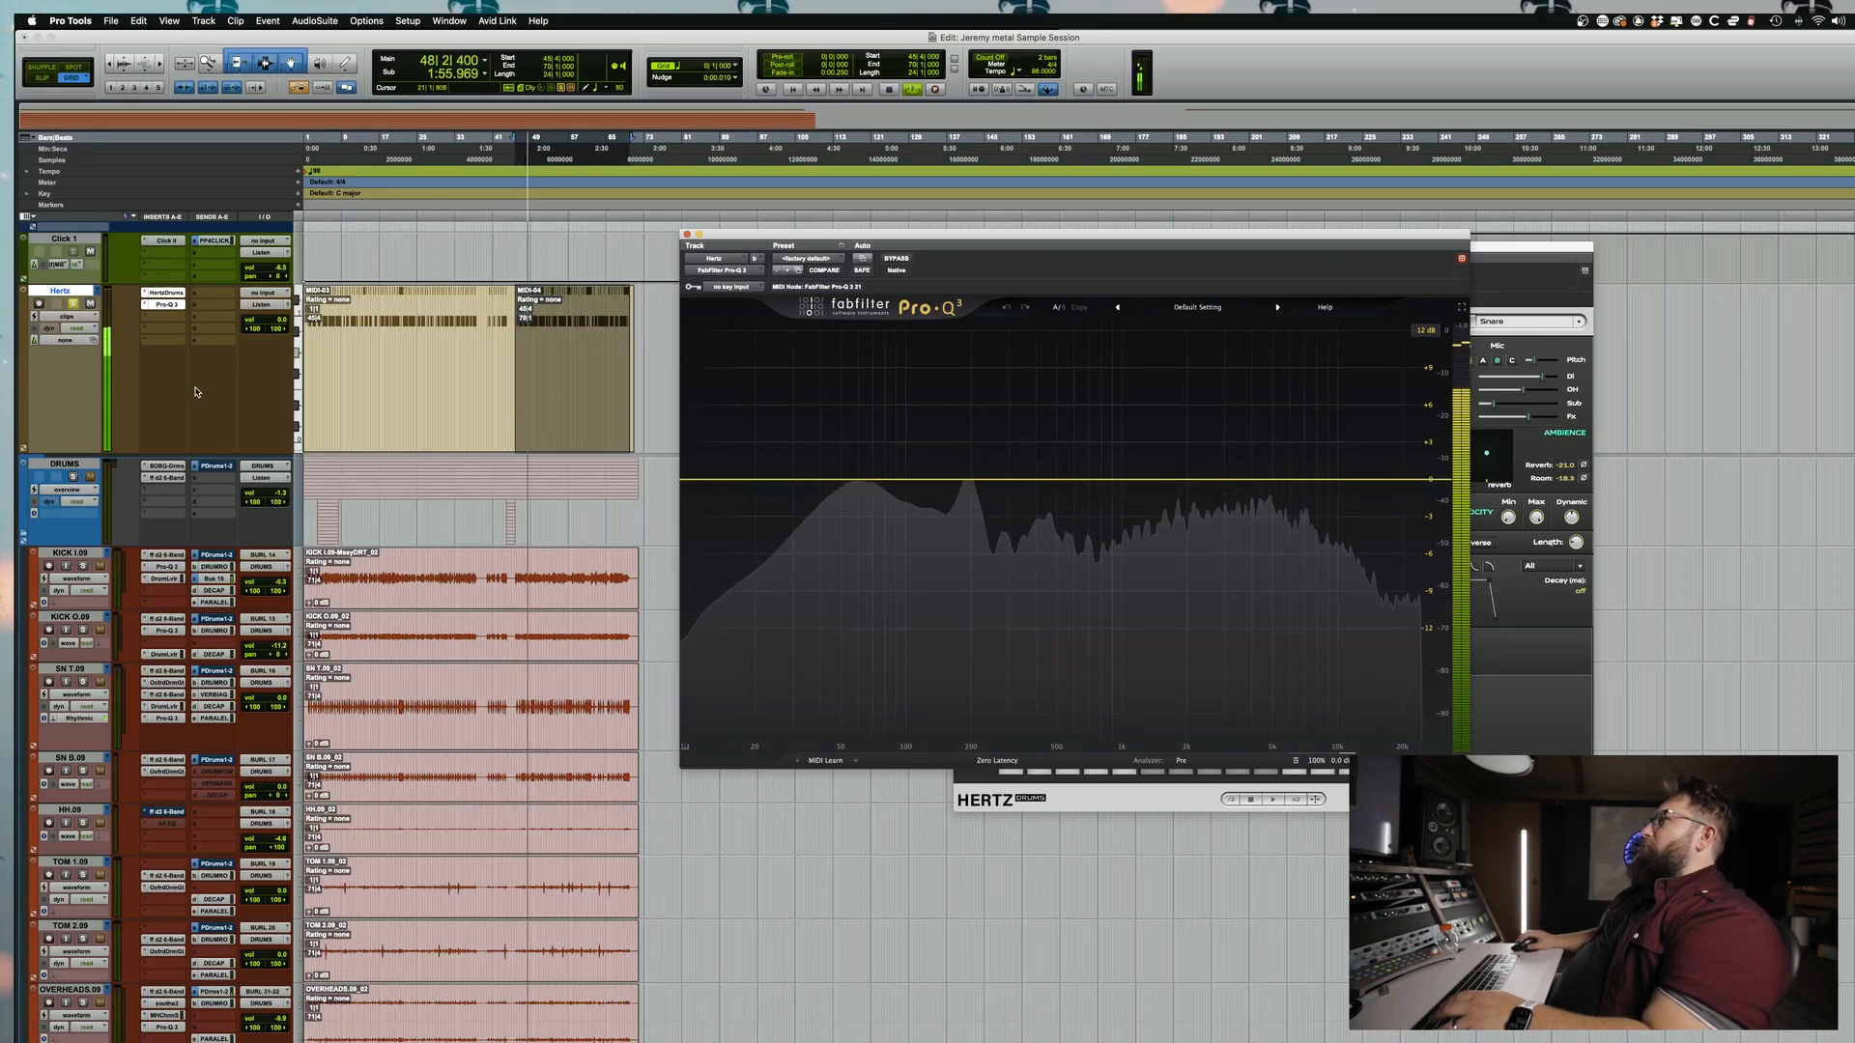
key("space")
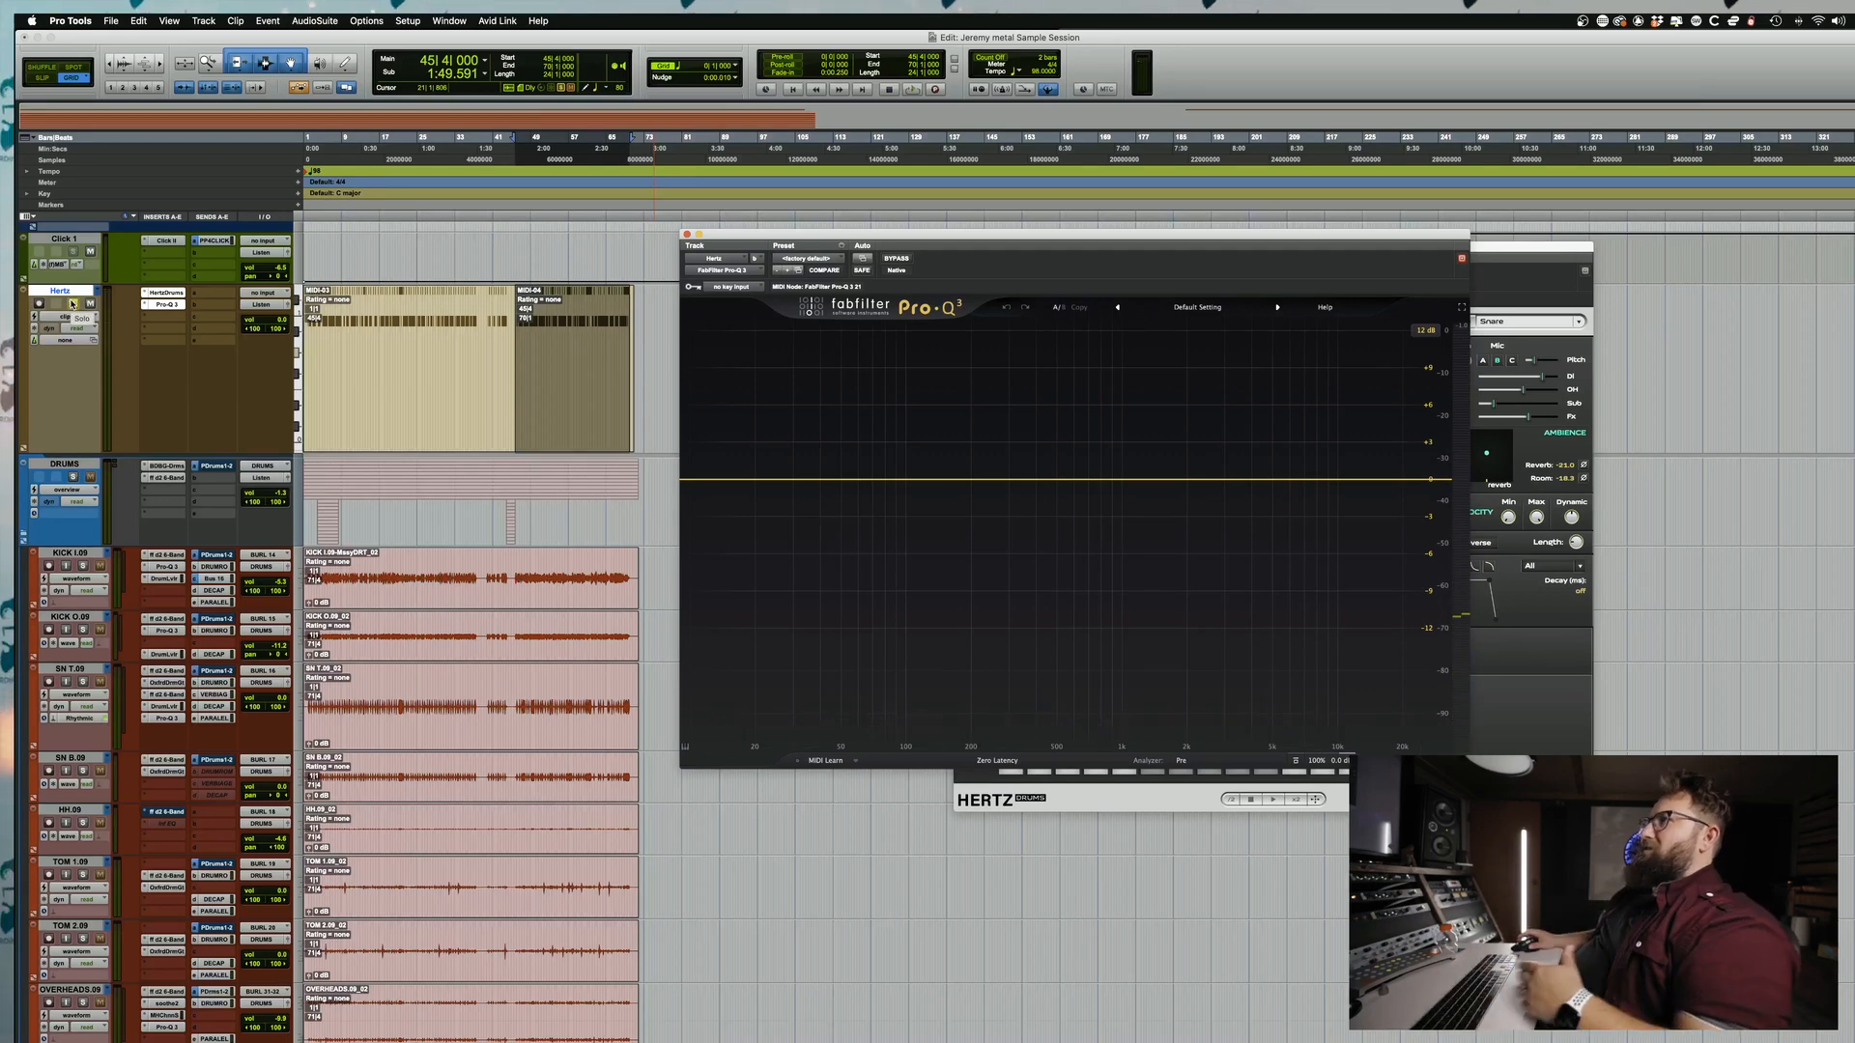
Step: Unsolo the Hertz track and play the section with the full drums
left_click(72, 304)
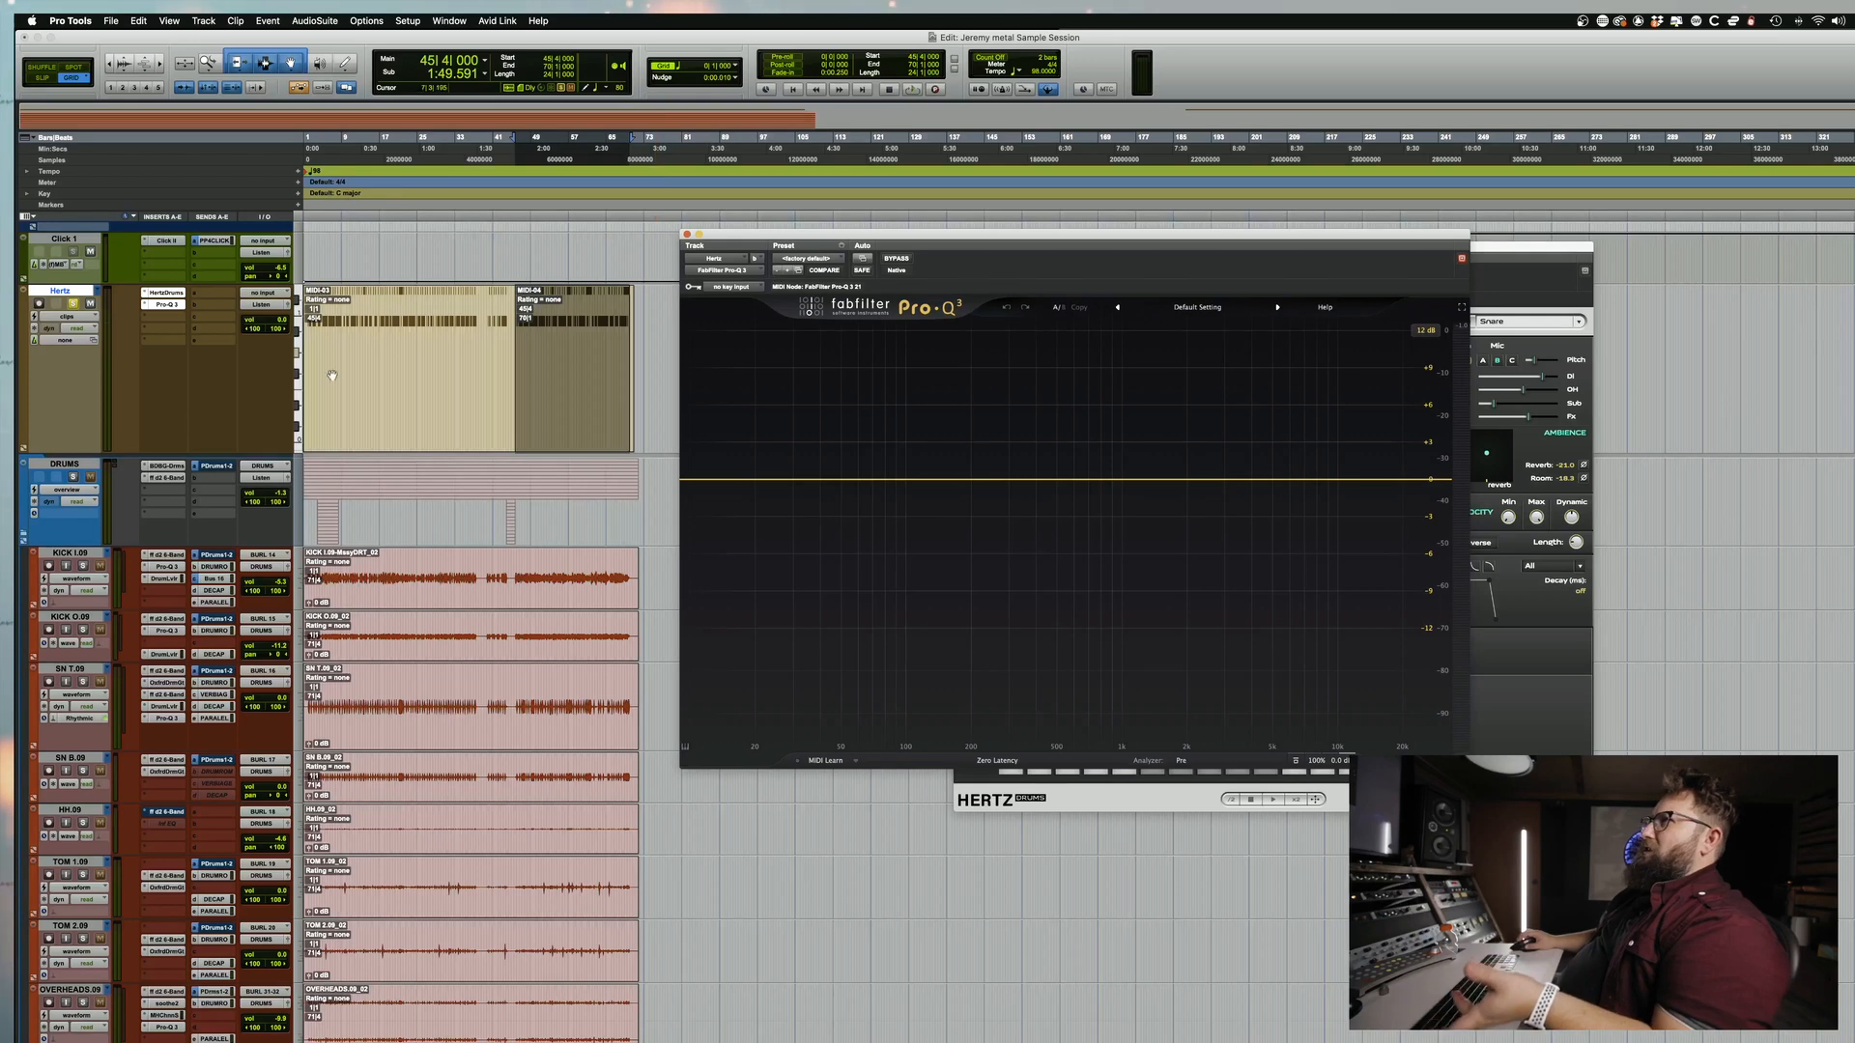
key("space")
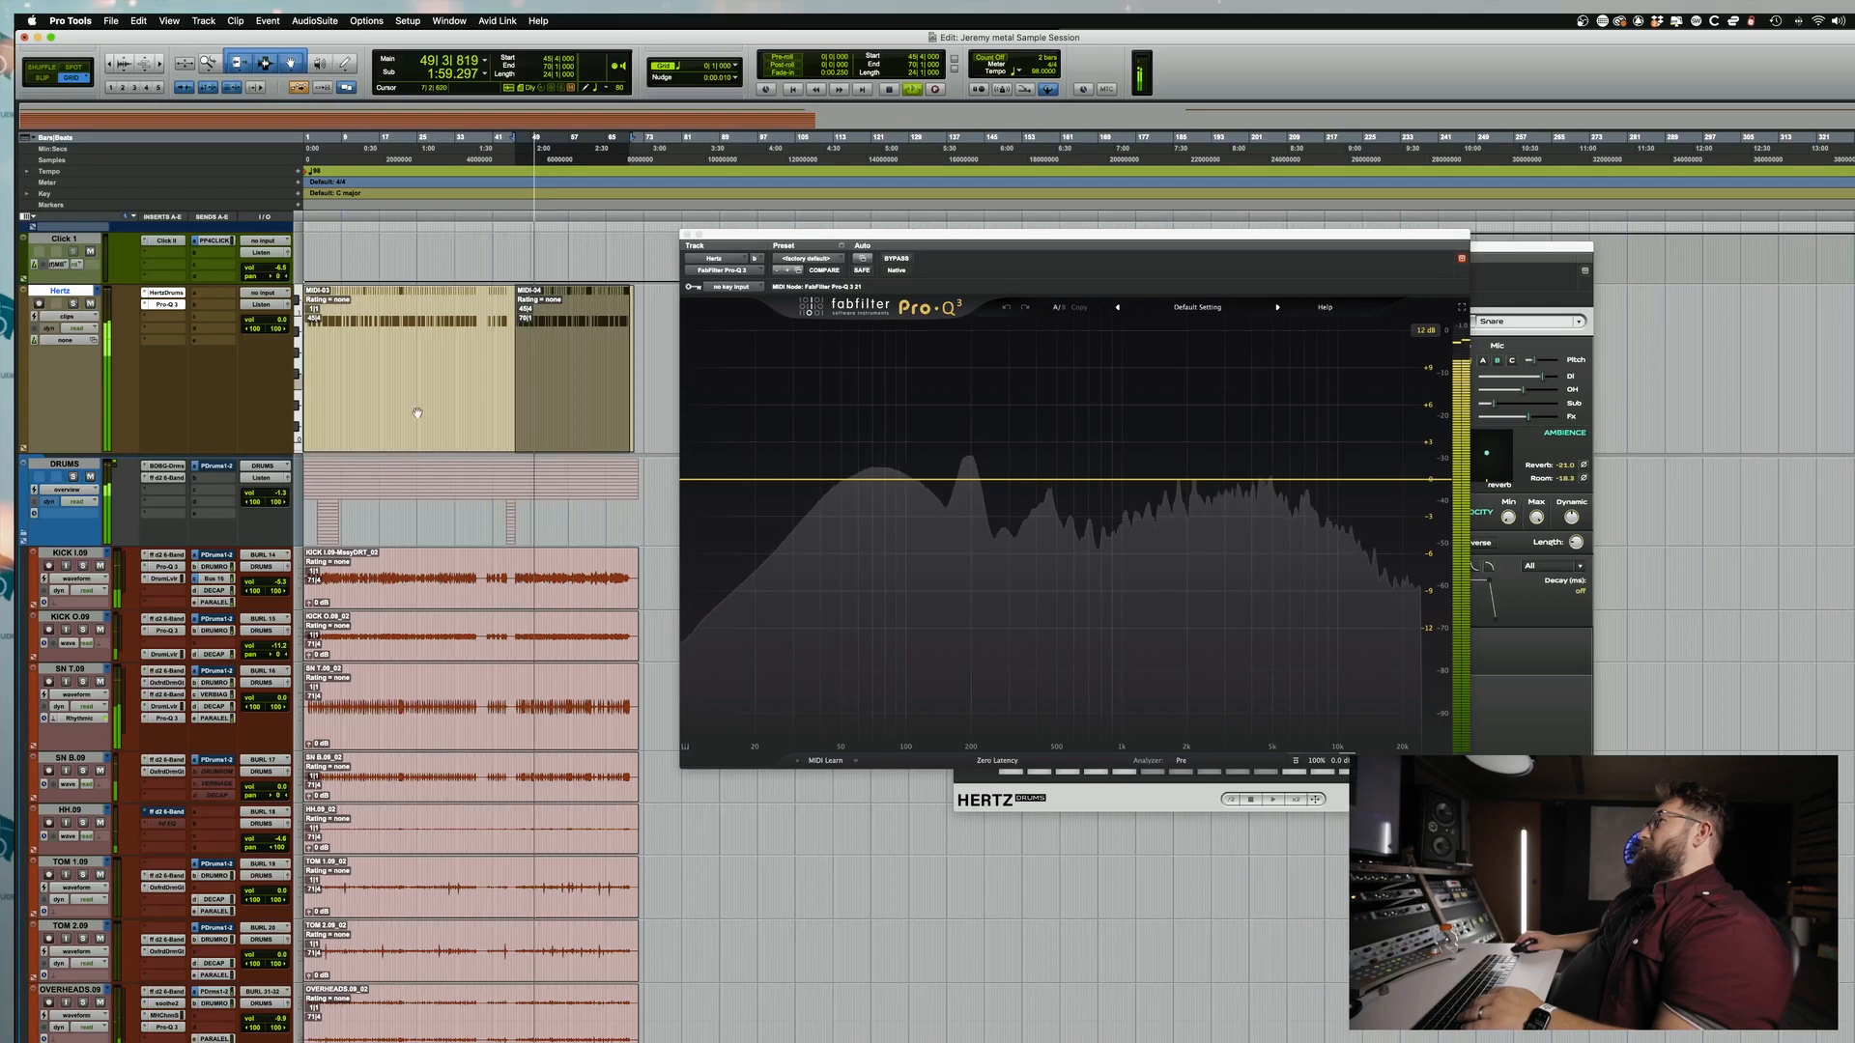
key("space")
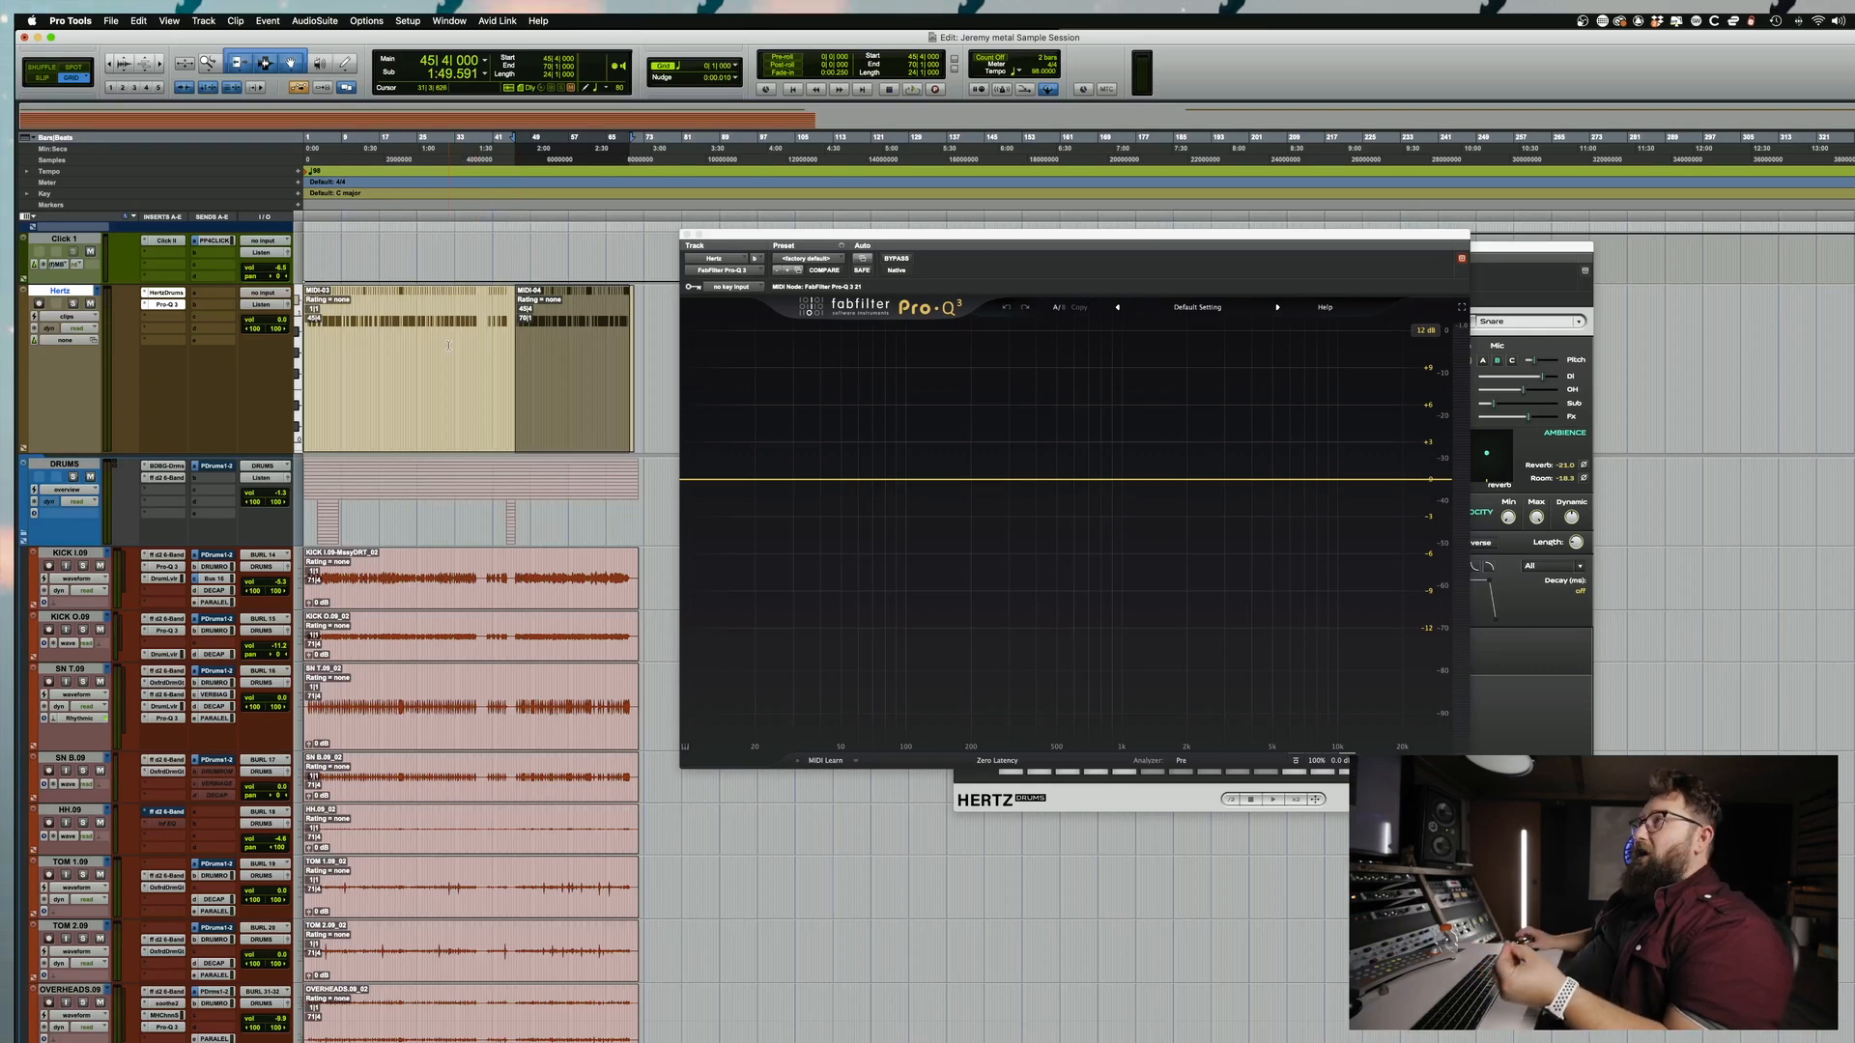
Step: Lower the left kick's OH level in Hertz Drums while the full drums play
key("space")
left_click(1520, 390)
mouse_move(1520, 390)
left_mouse_down()
mouse_move(1555, 393)
mouse_move(1537, 393)
left_mouse_up()
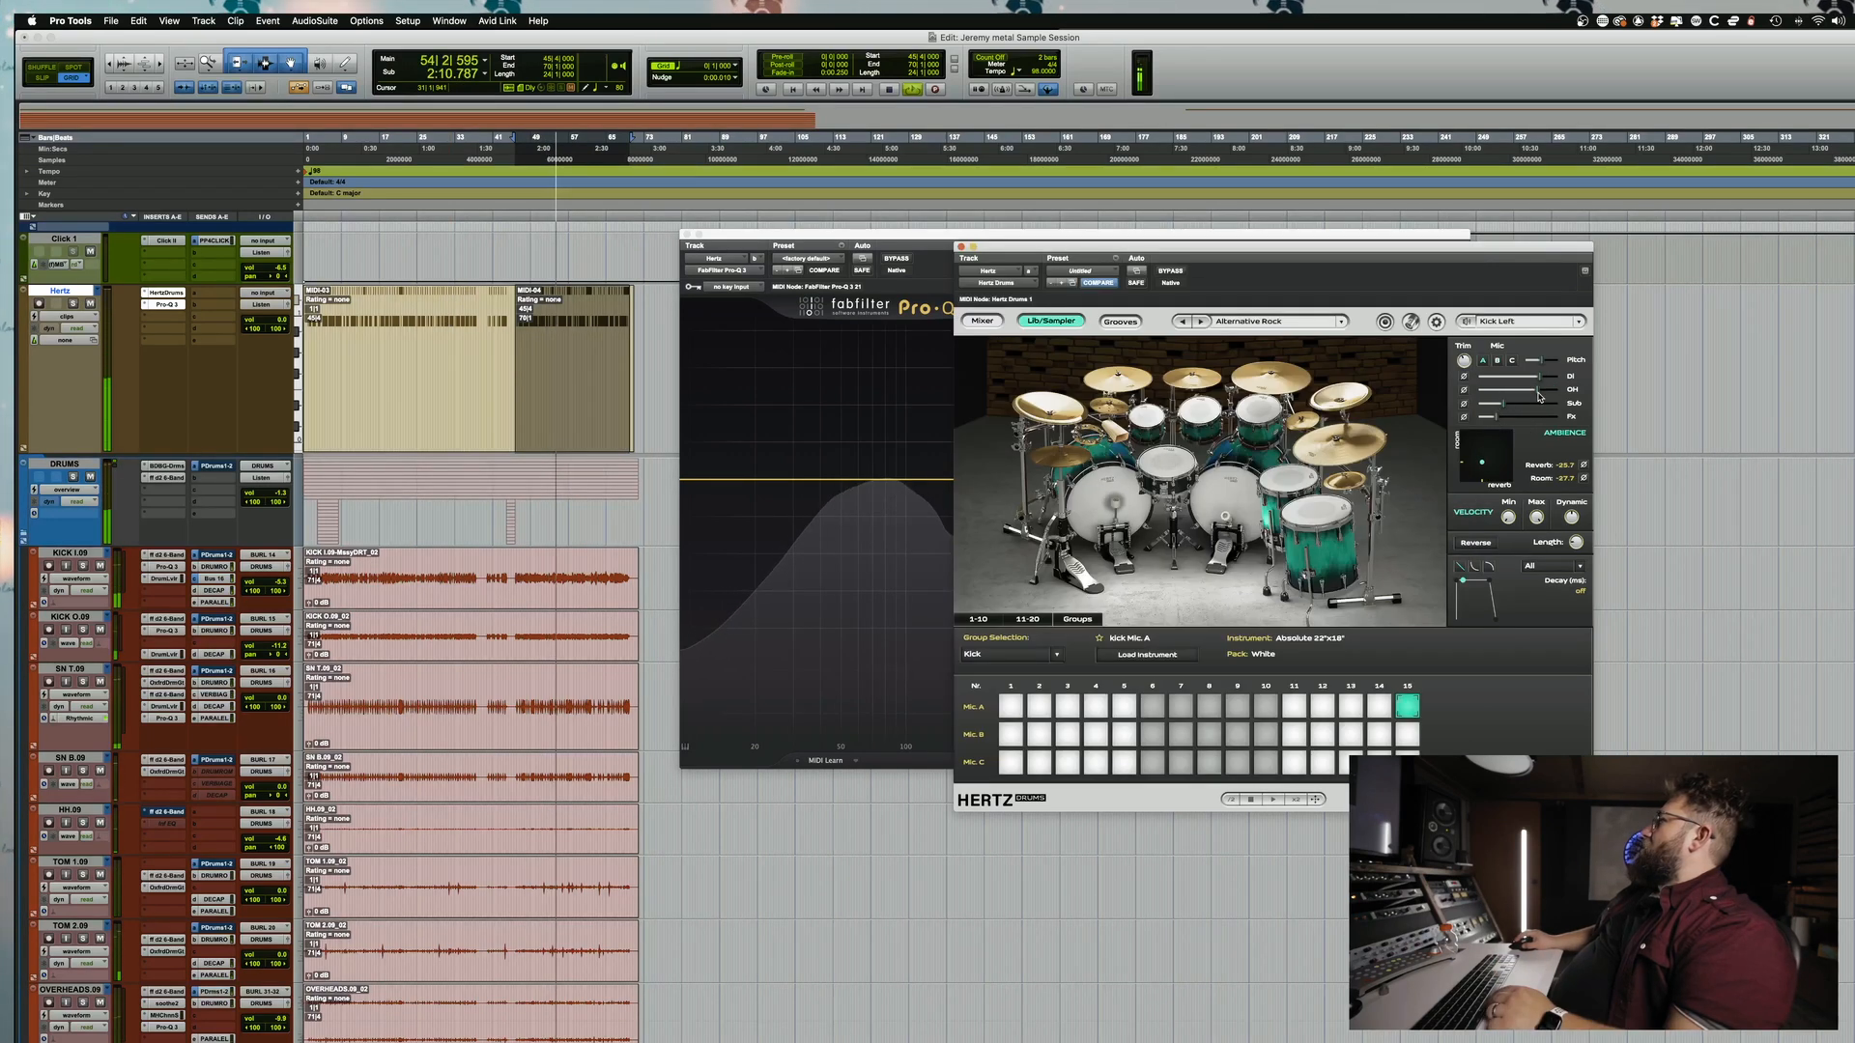
left_click(1497, 392)
Step: Adjust the left kick's DI and Sub levels during playback, close Hertz Drums and stop the transport
left_click(1524, 379)
left_click_drag(1525, 381, 1537, 378)
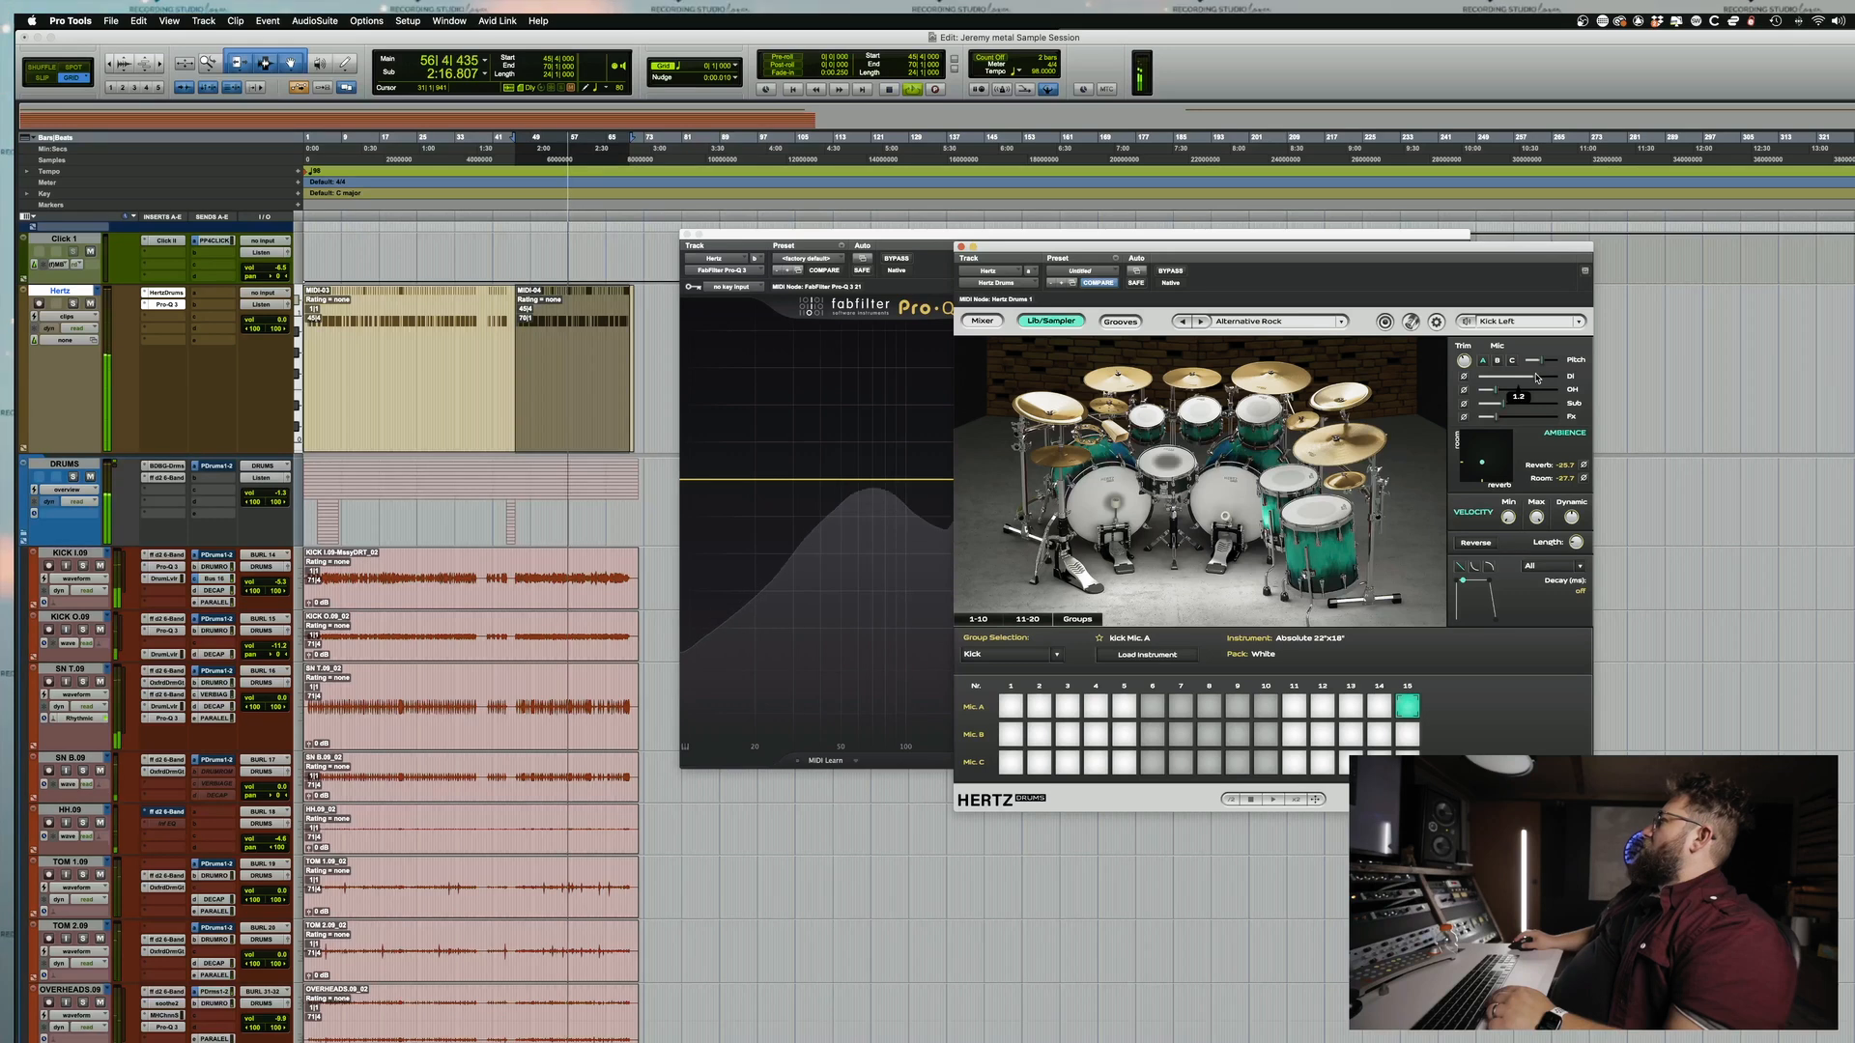
mouse_move(1550, 381)
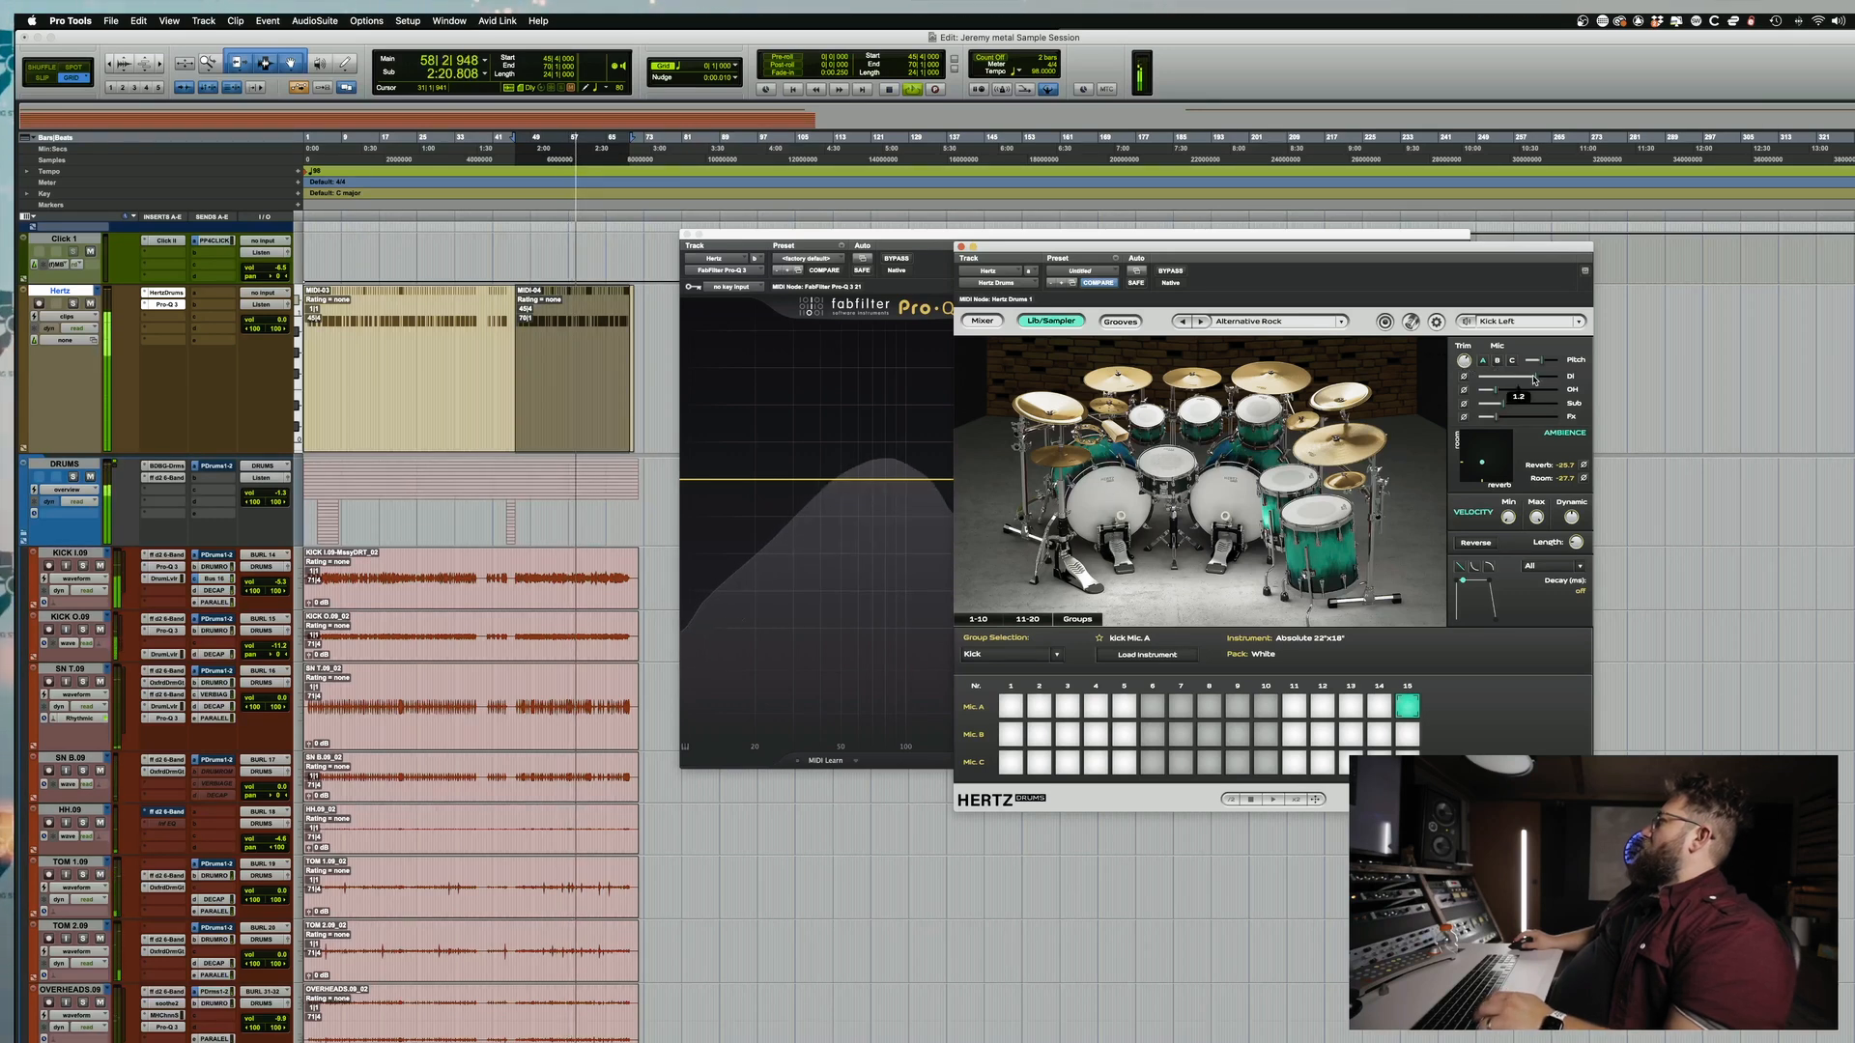
left_click_drag(1535, 379, 1523, 380)
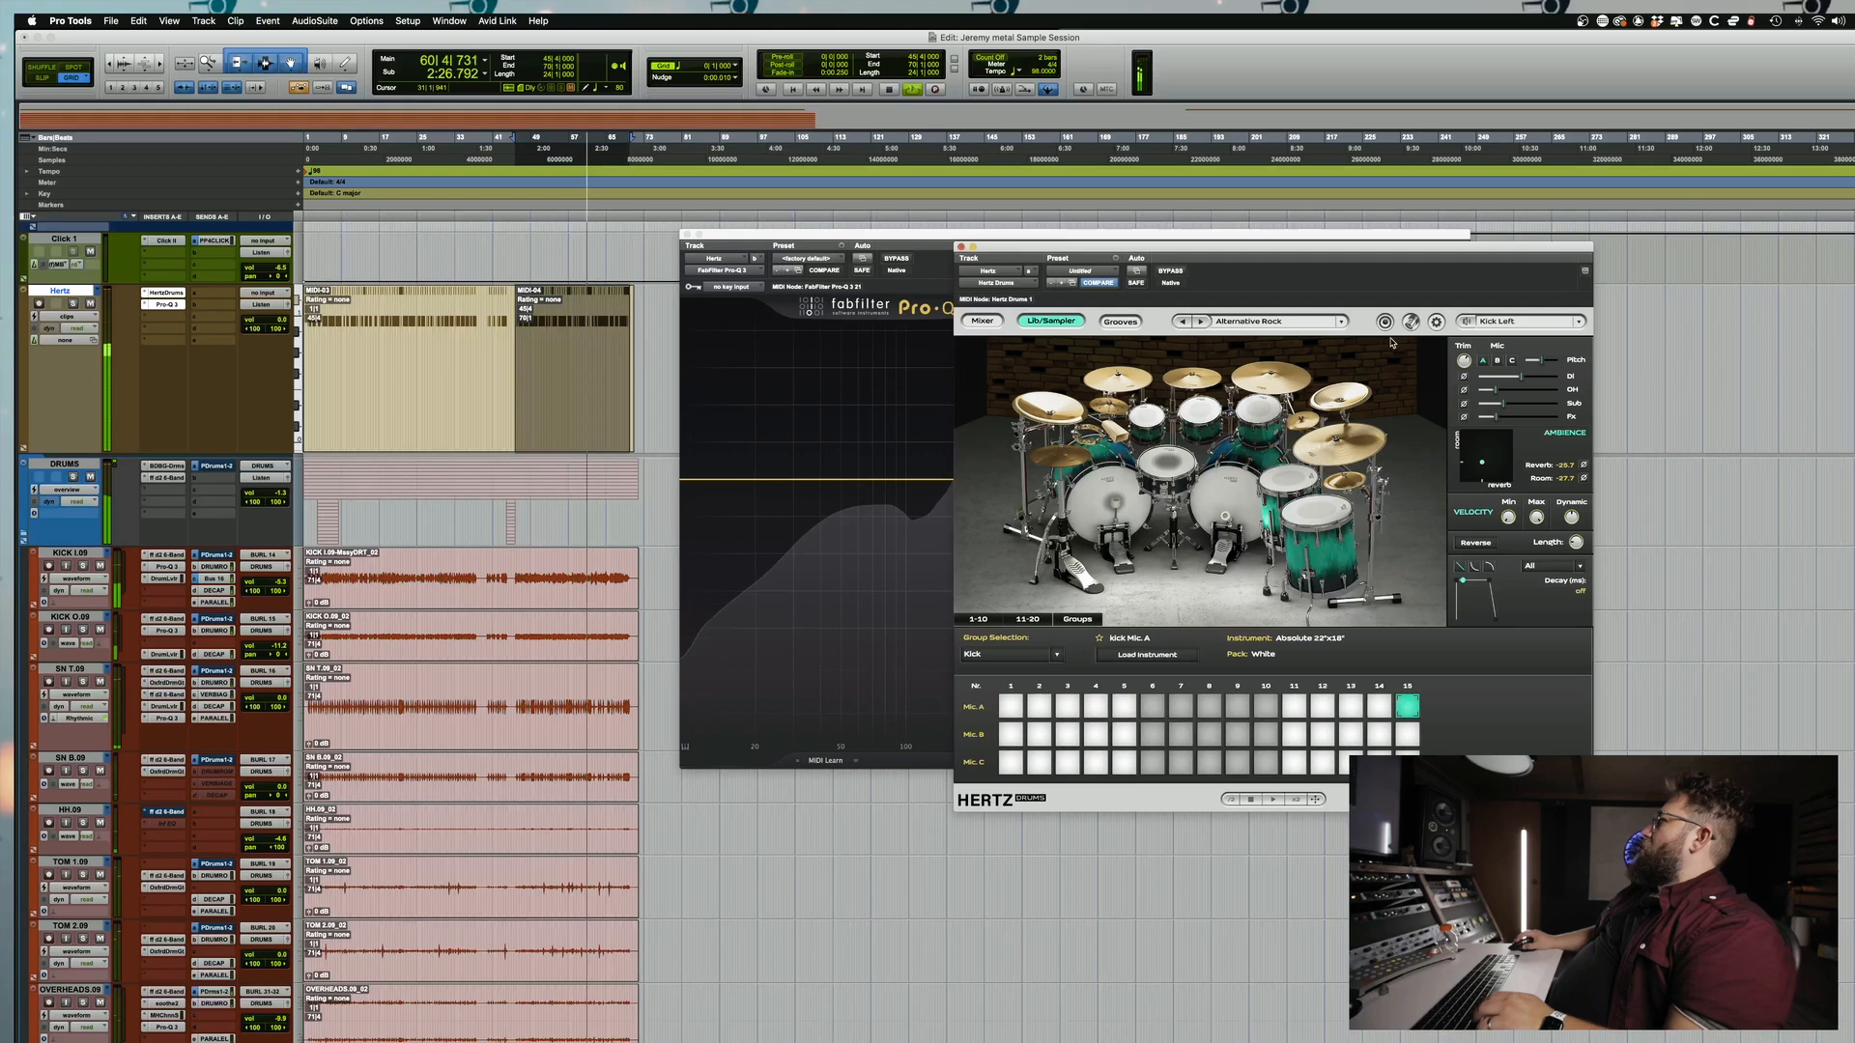
mouse_move(1526, 379)
mouse_move(1520, 396)
left_mouse_down()
mouse_move(1588, 412)
mouse_move(1511, 411)
left_mouse_up()
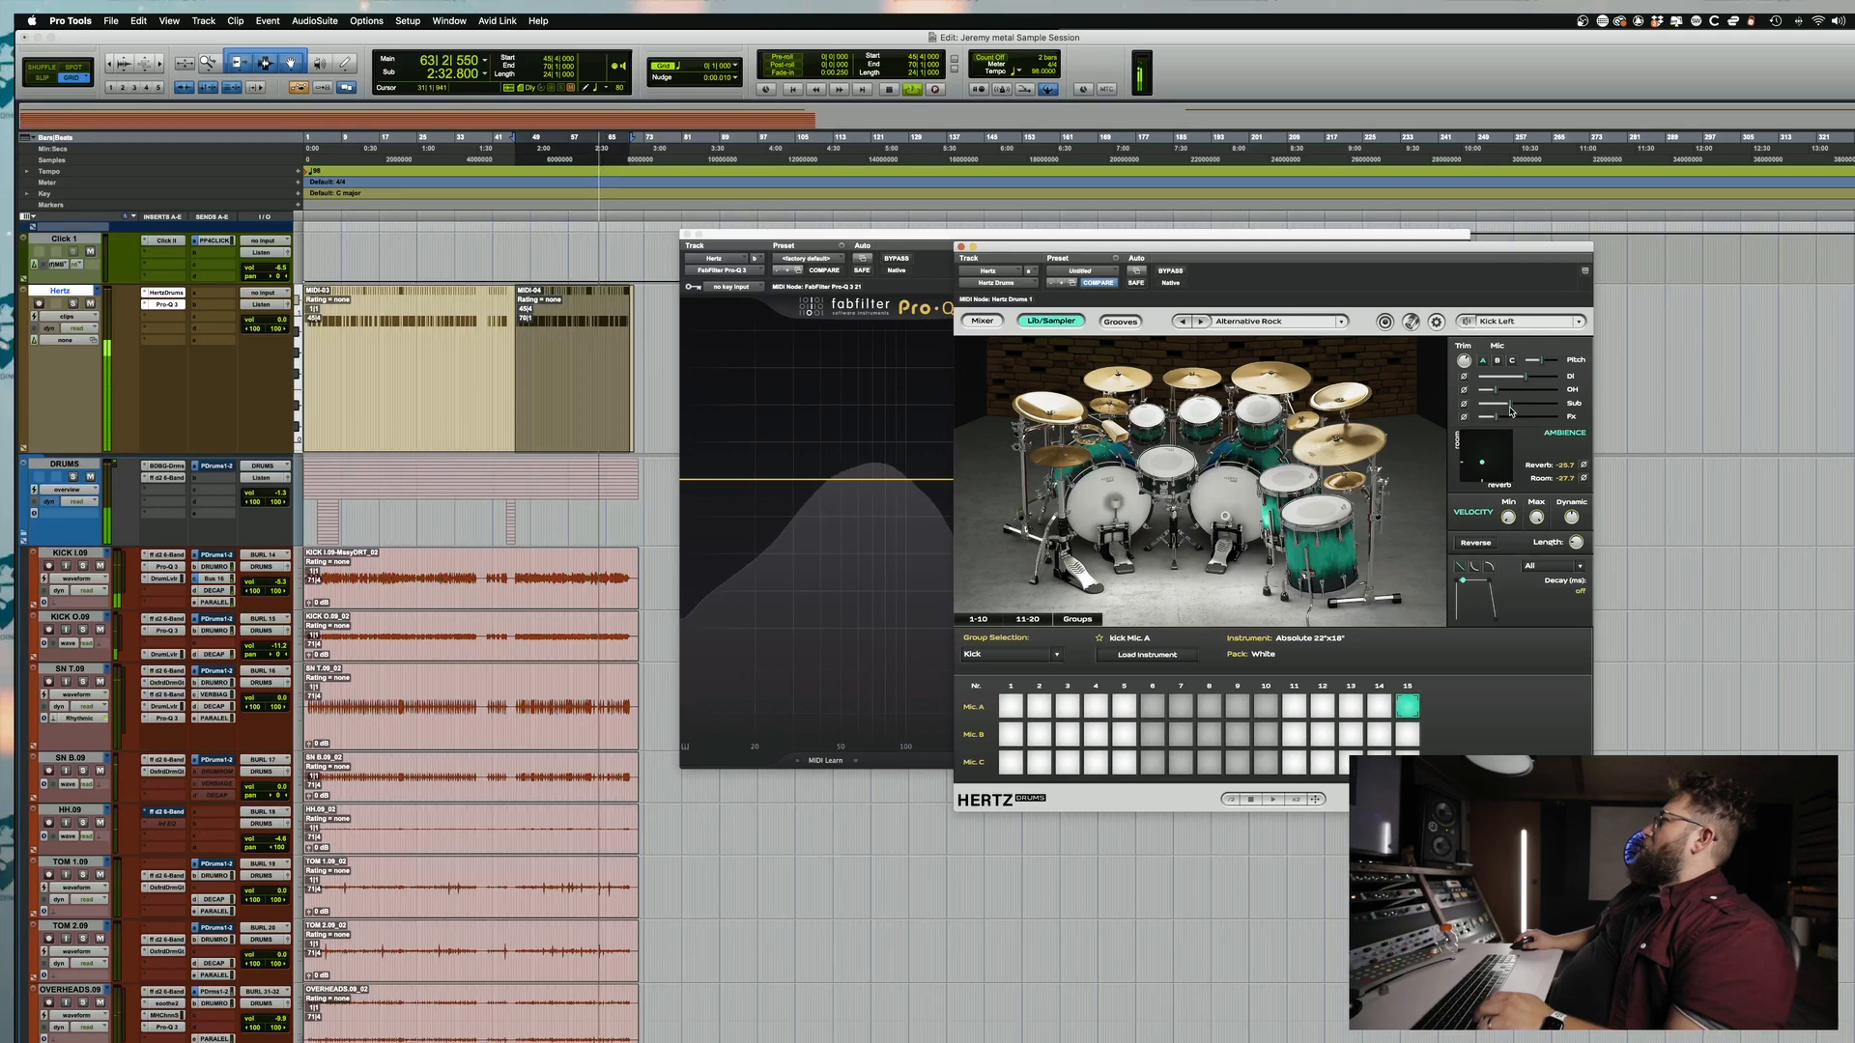
left_click(961, 246)
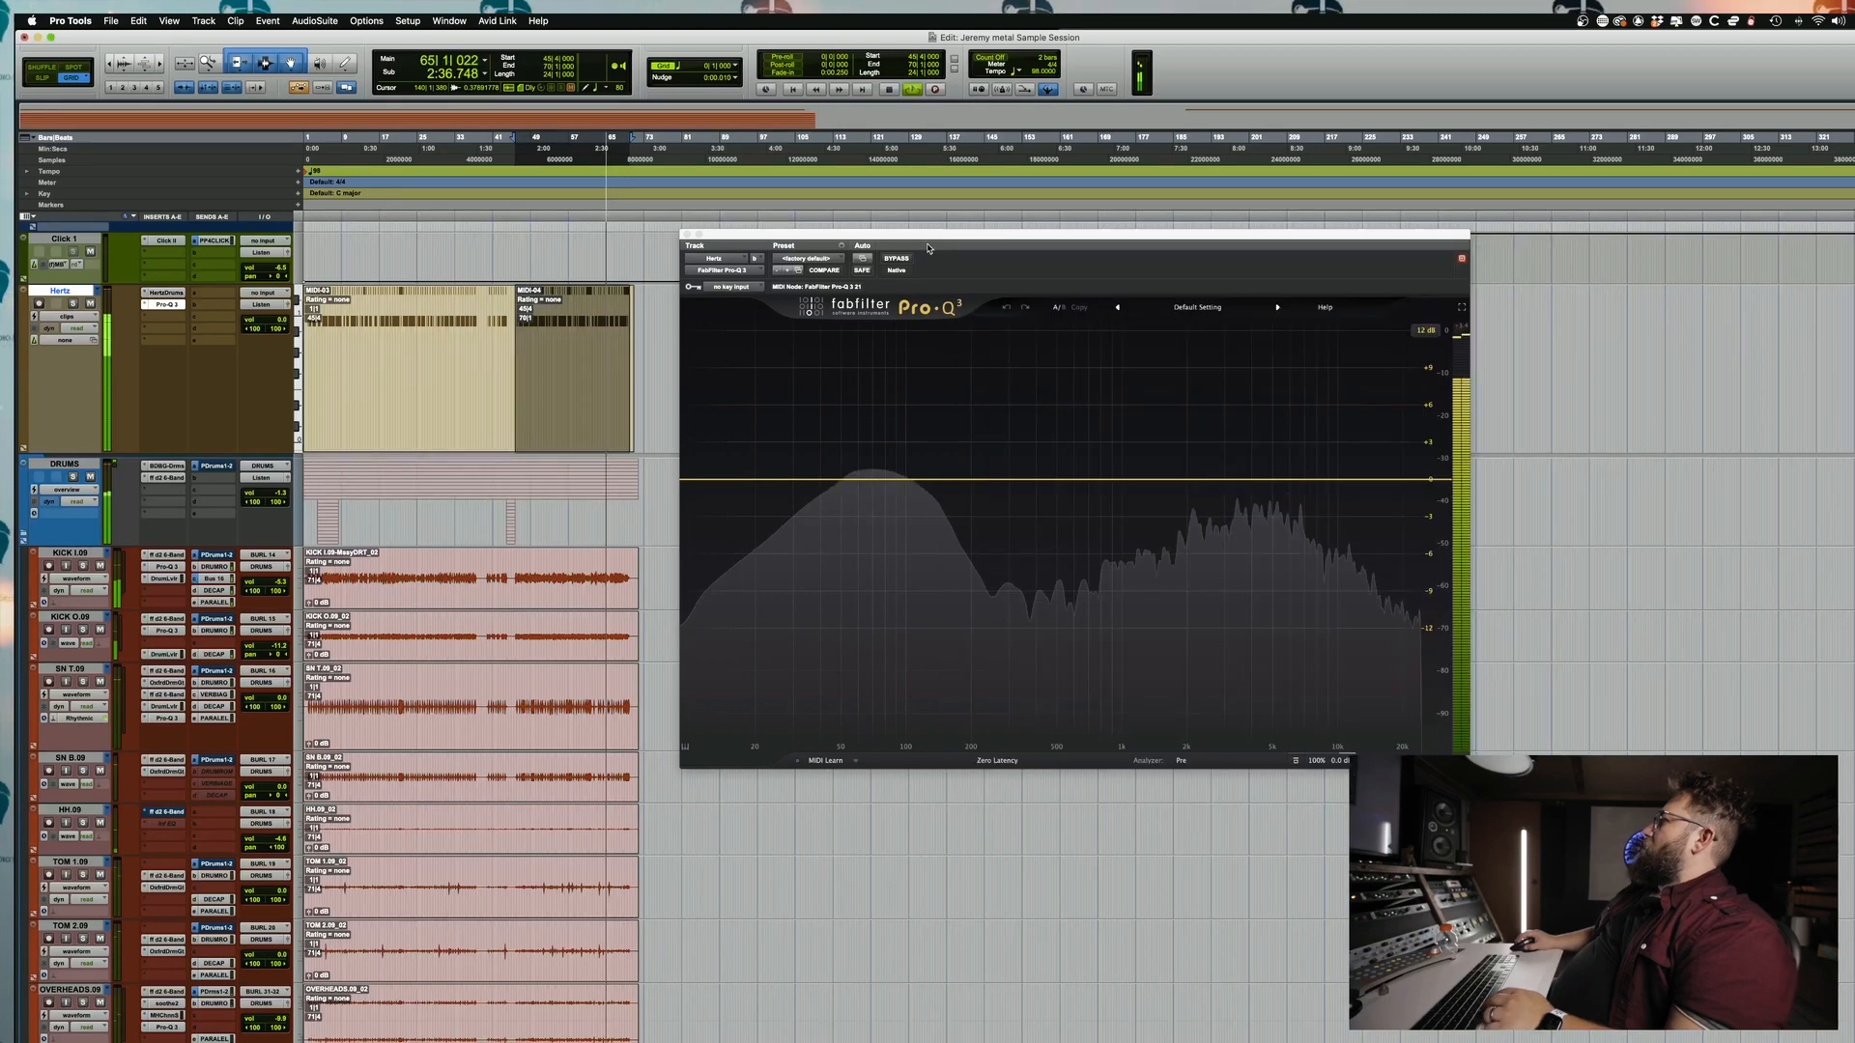
key("space")
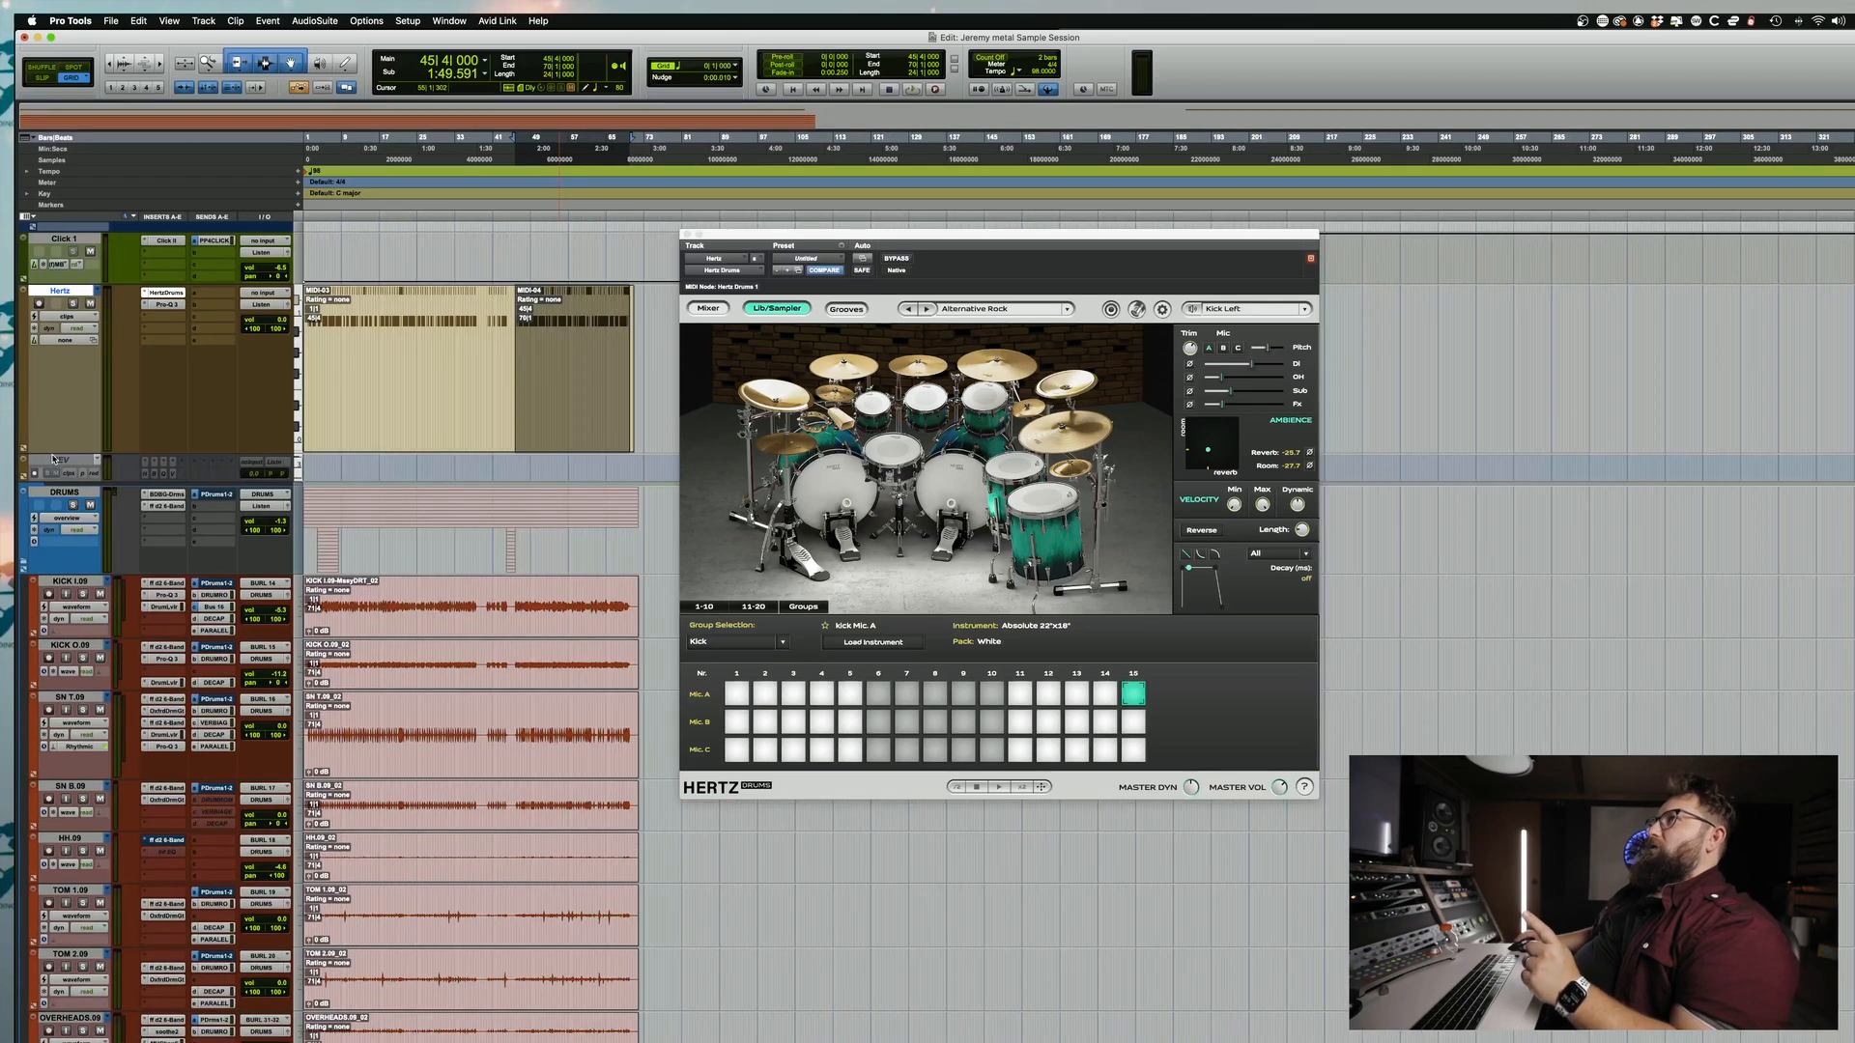
Step: Make the REV track active and increase its height to show its inserts
right_click(54, 459)
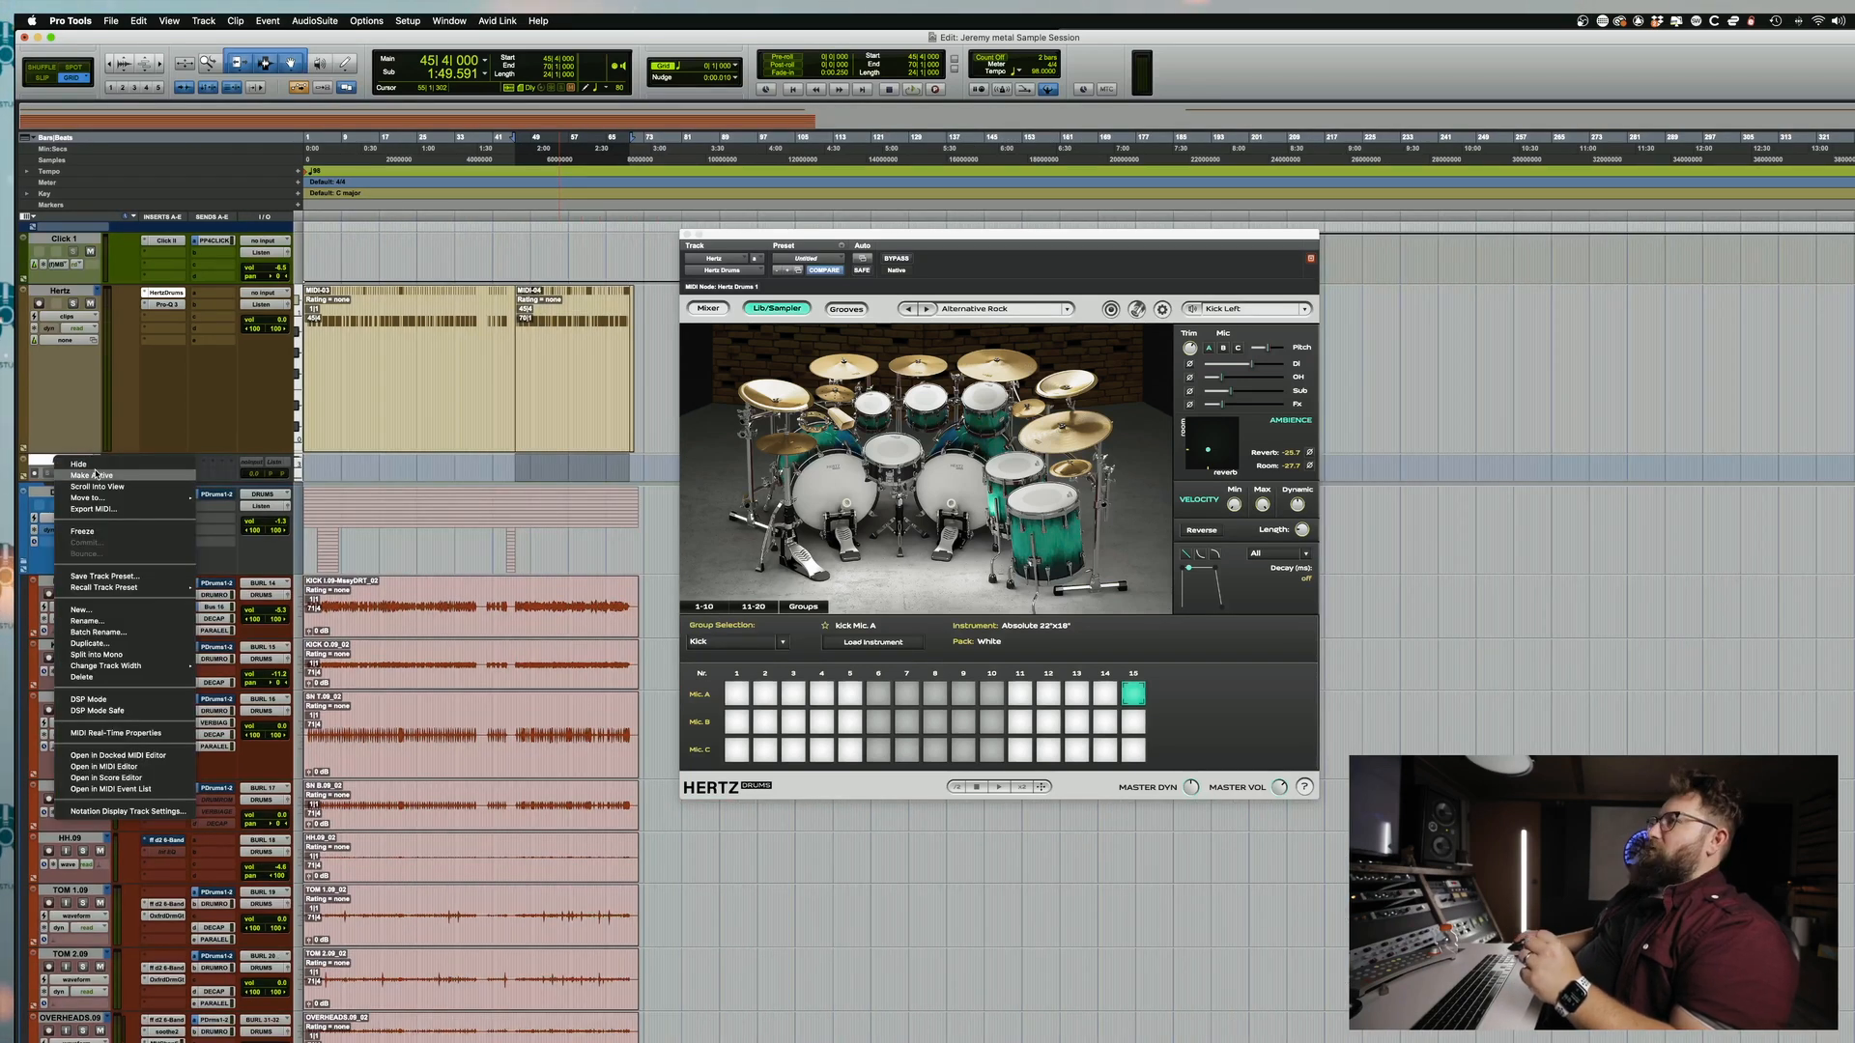
left_click(95, 475)
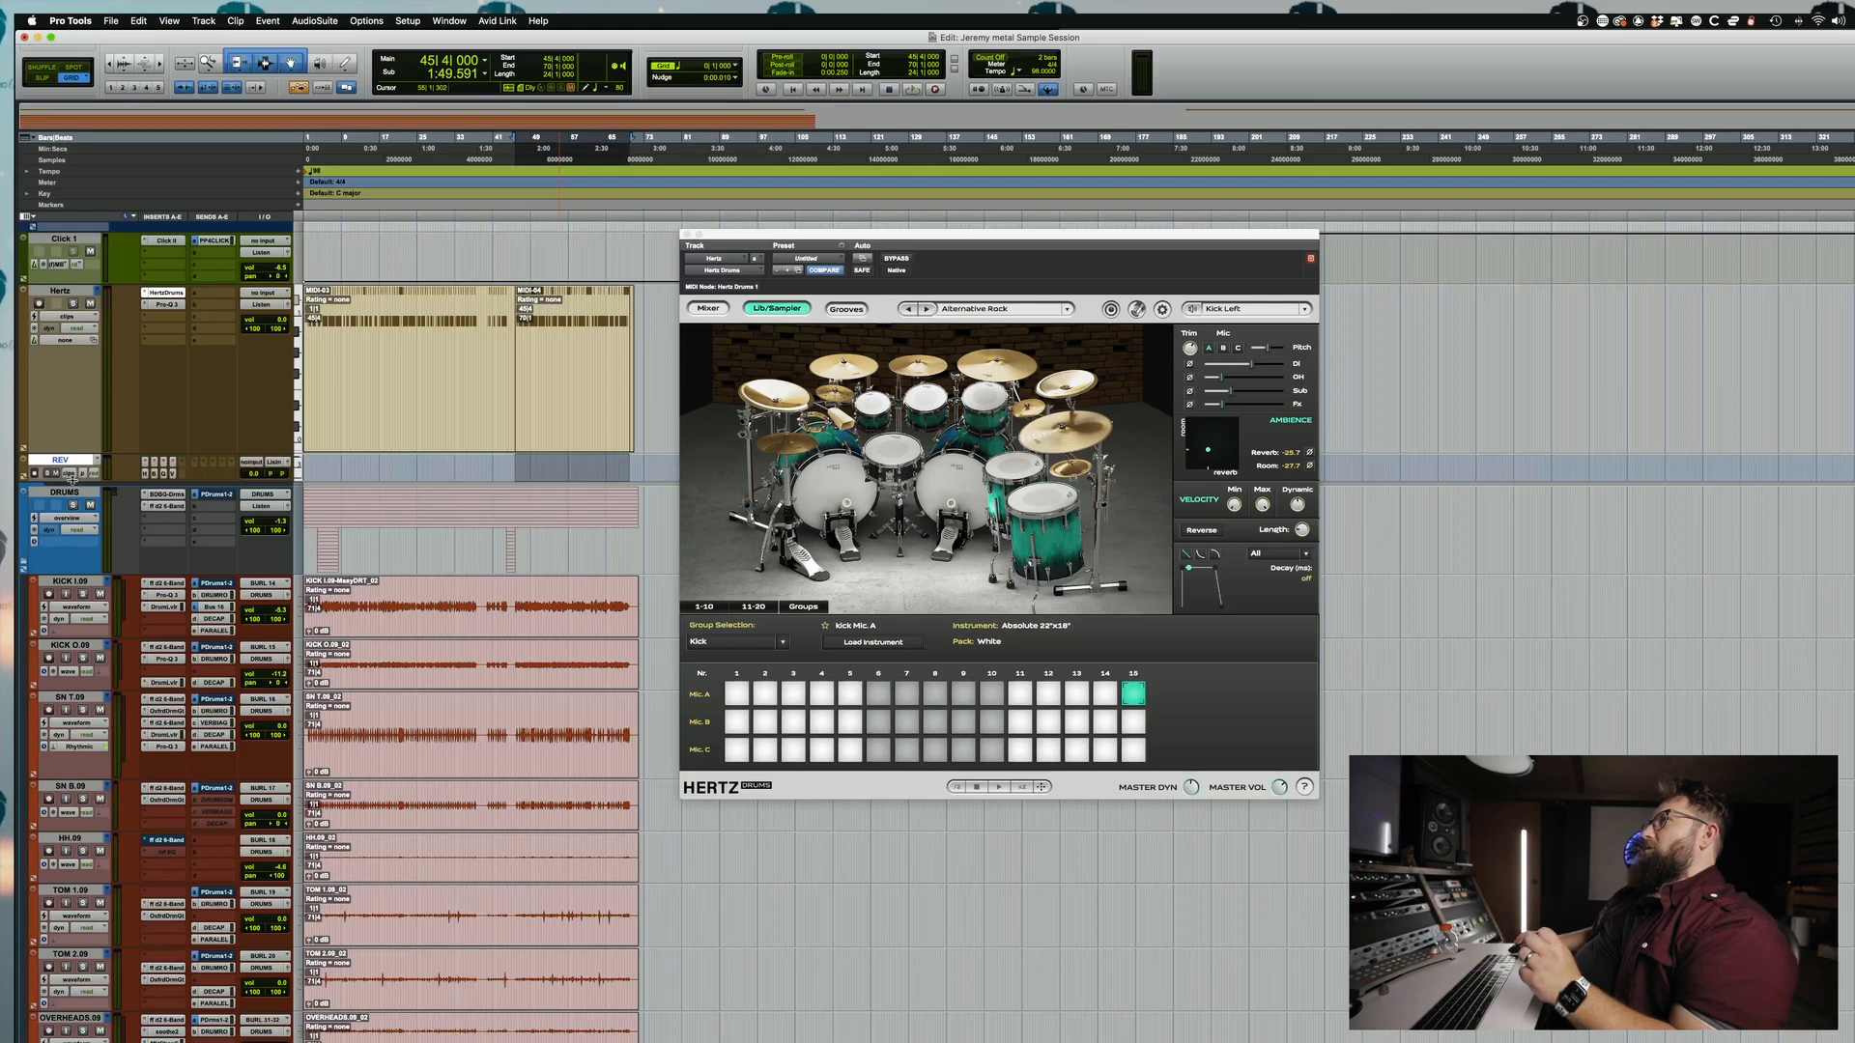
left_click_drag(108, 482, 108, 593)
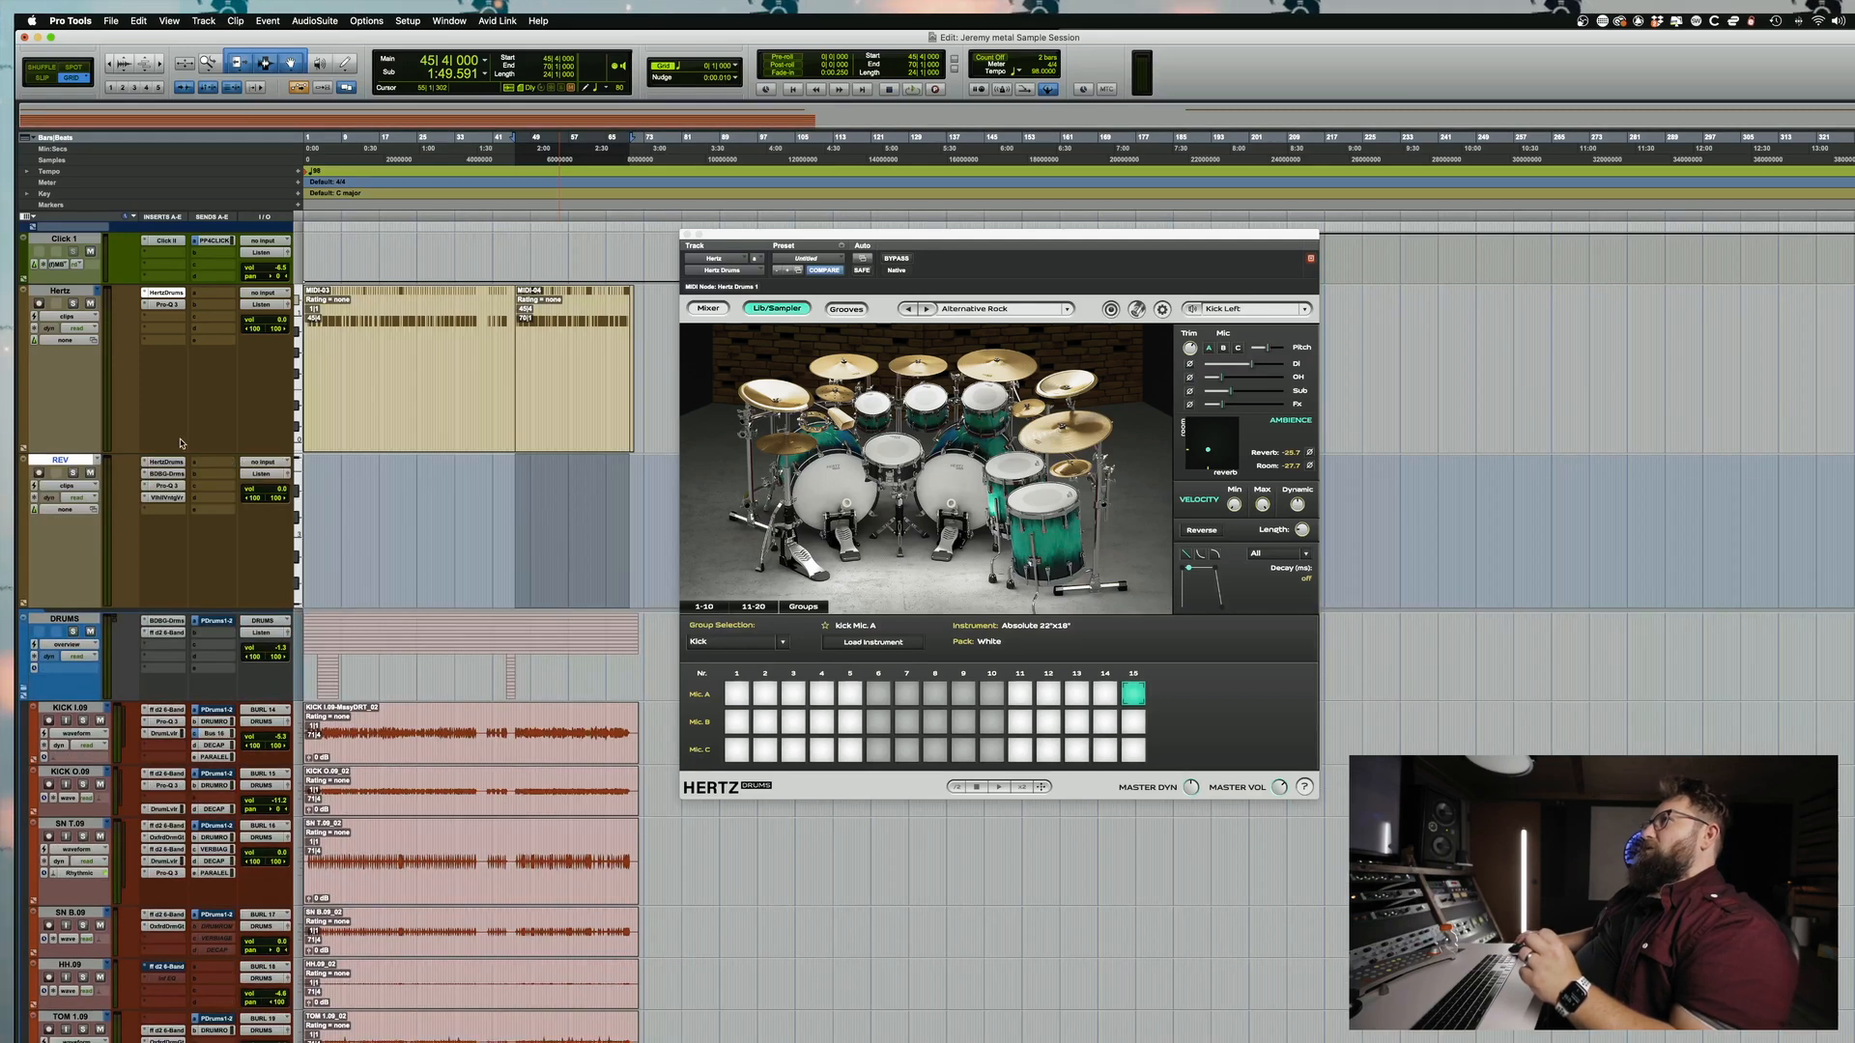
Step: Examine the REV track's Billy Decker Drums, Pro-Q 3, ValhallaVintageVerb and Hertz Drums inserts, including Reverse on the crash and snare
left_click(174, 474)
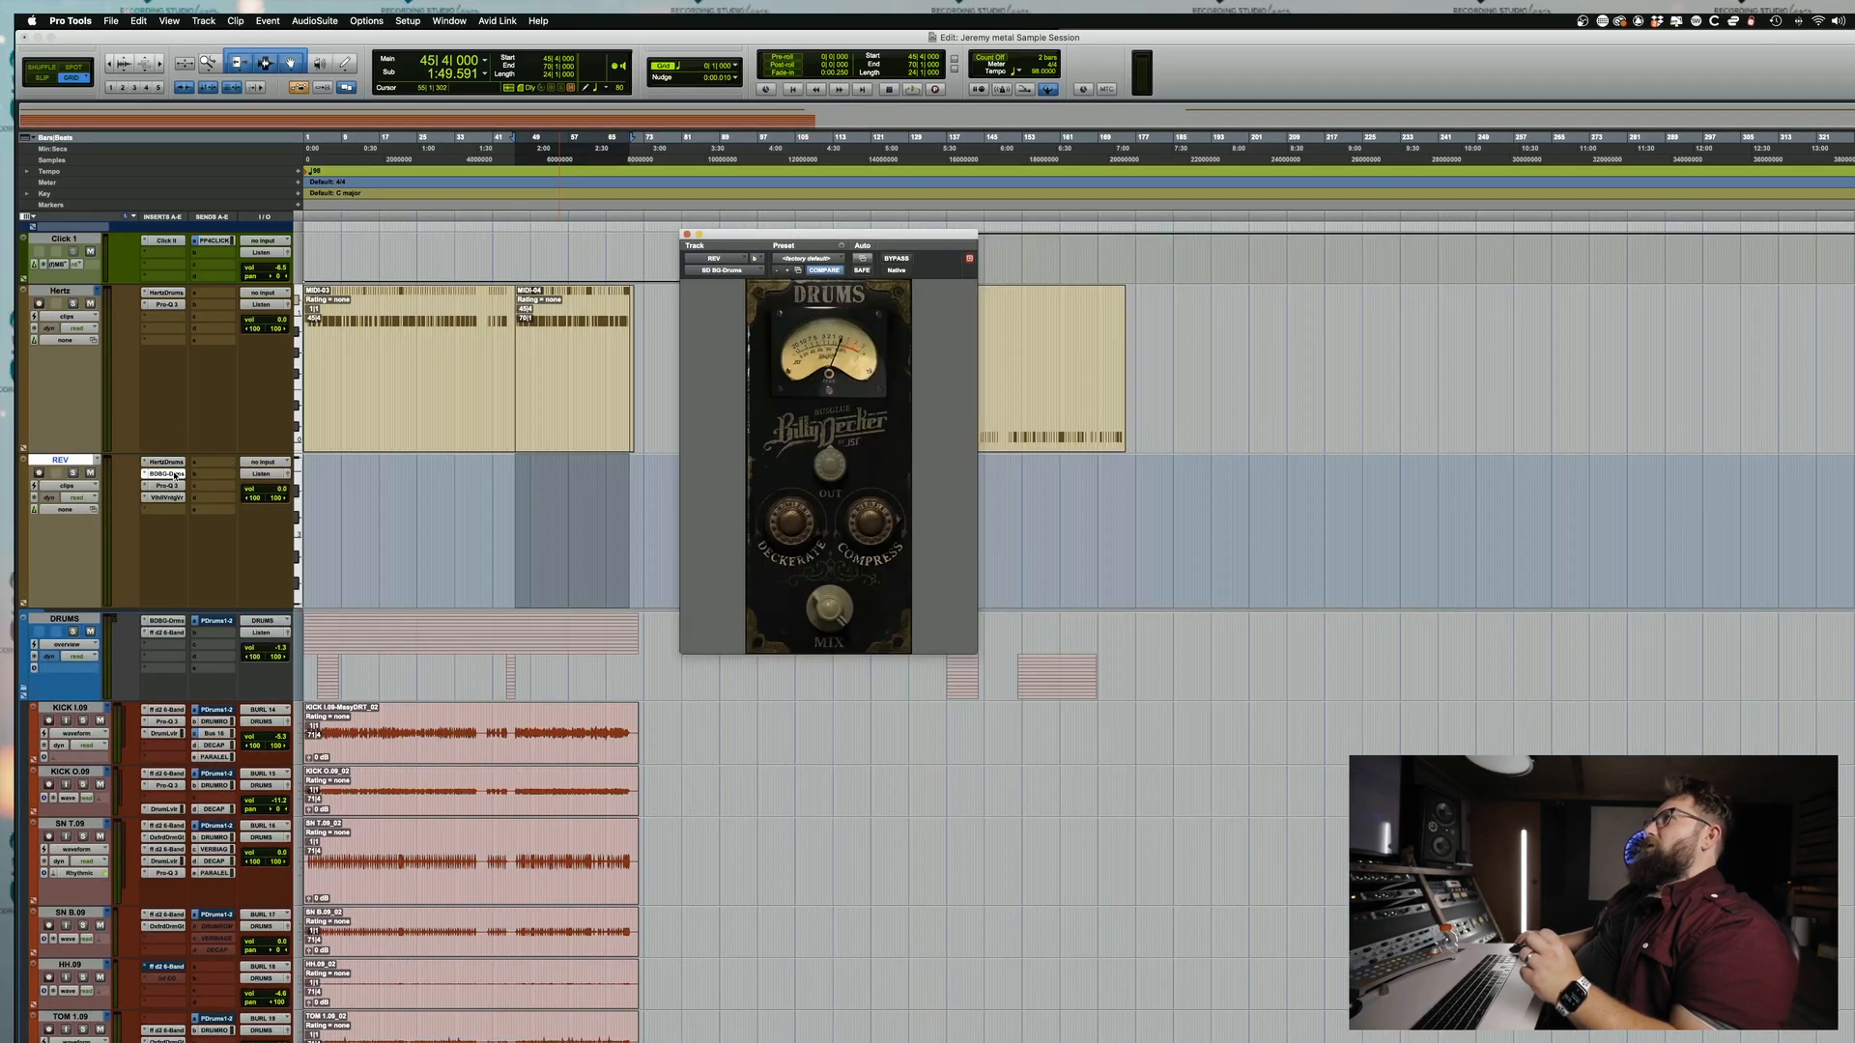
left_click(168, 486)
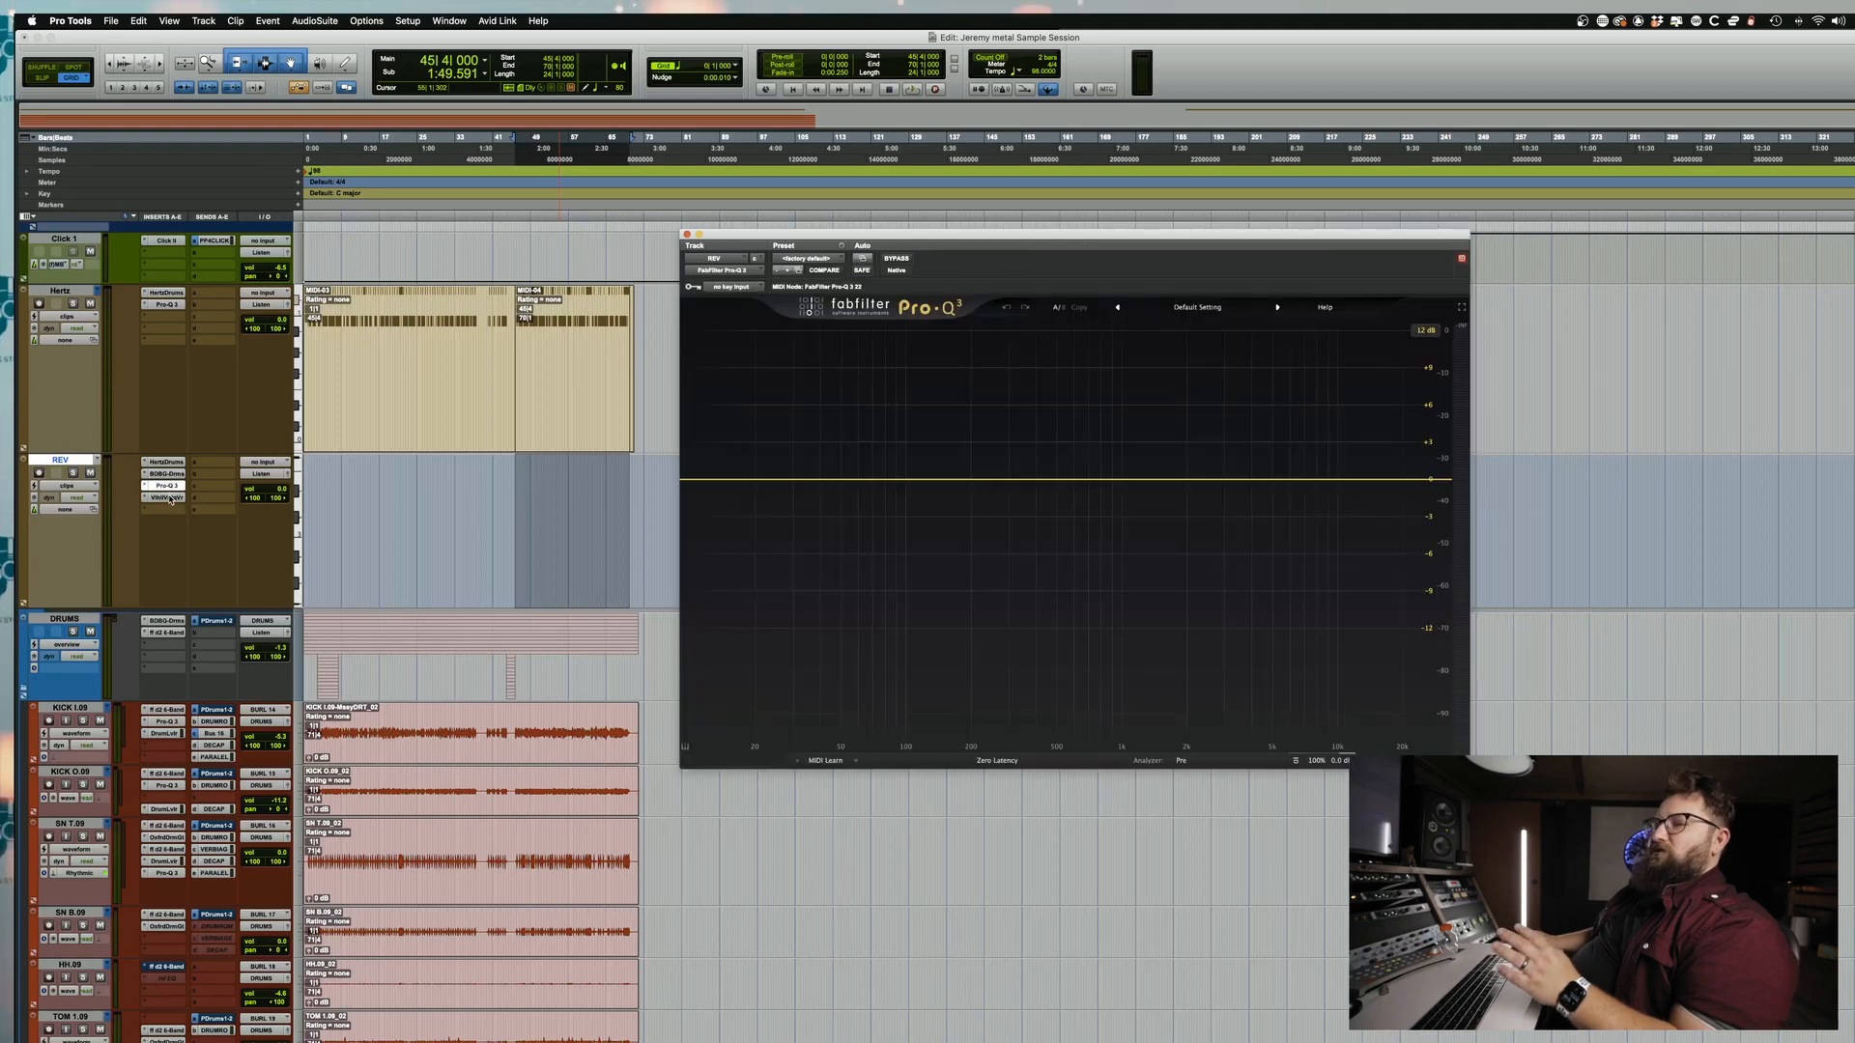
left_click(170, 499)
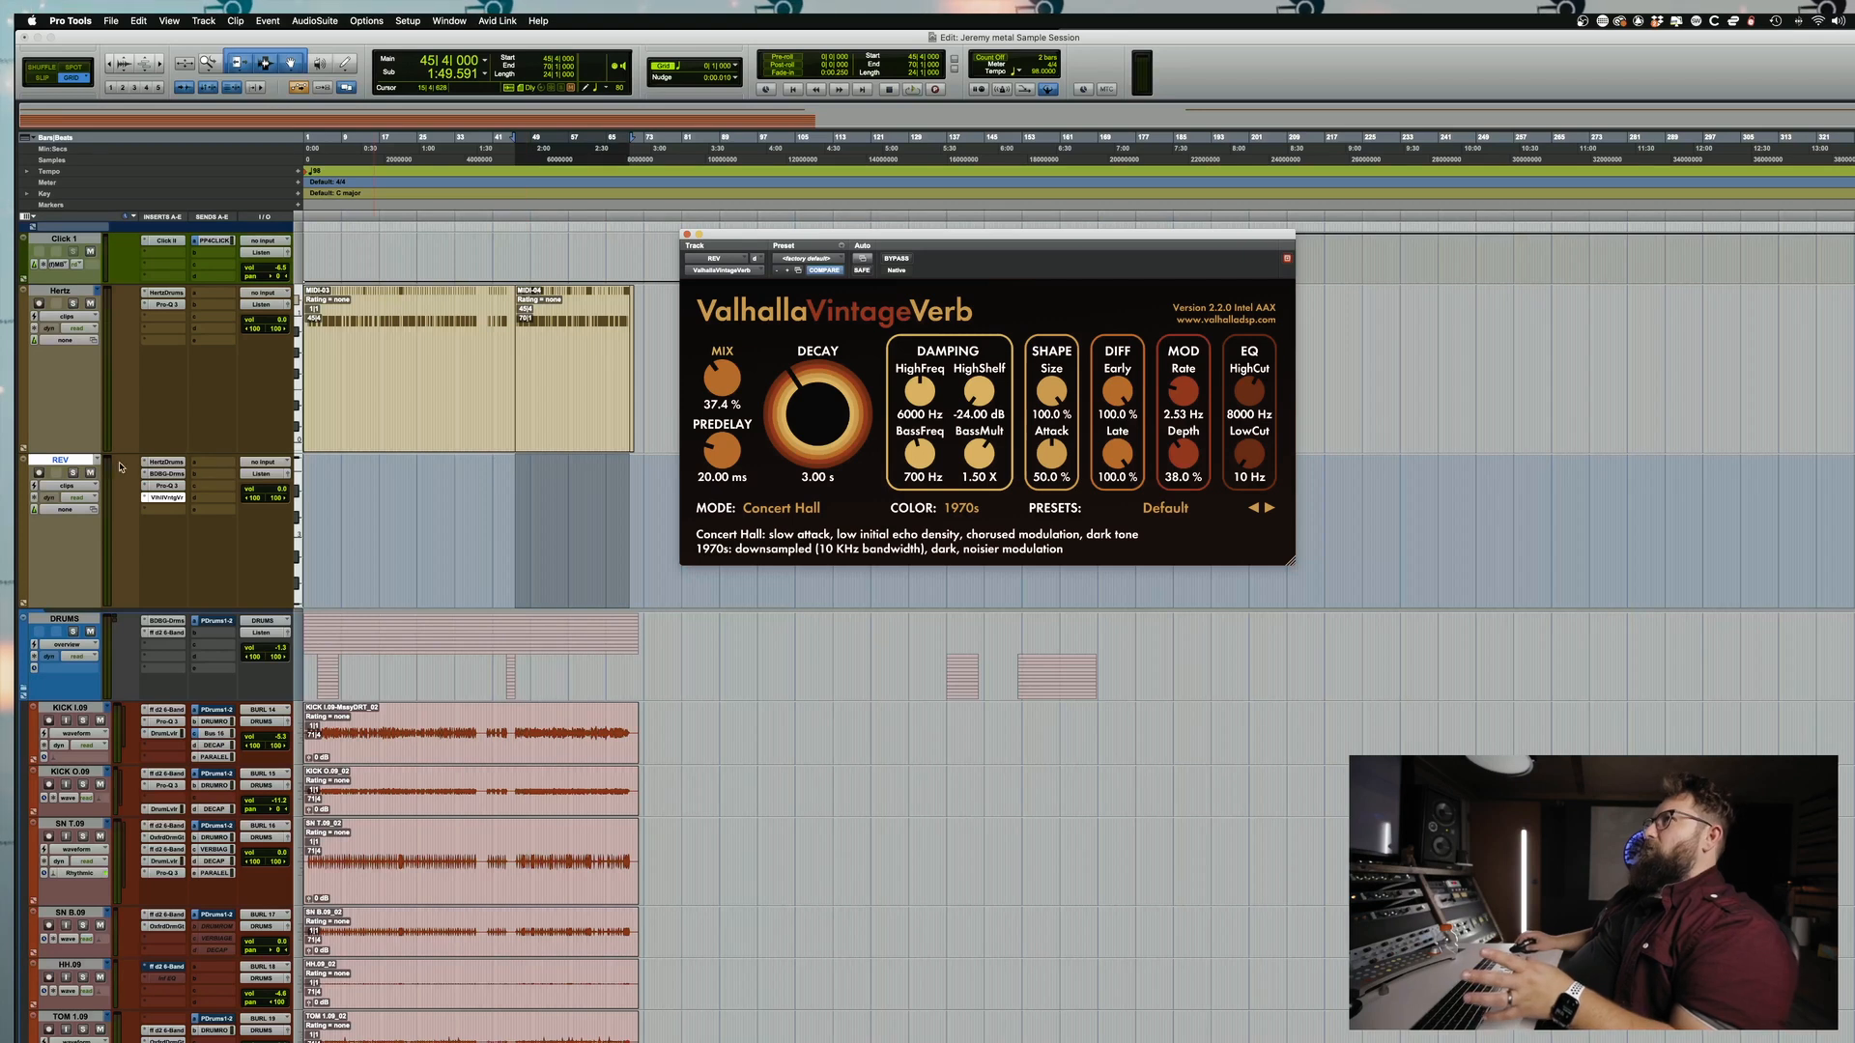
left_click(167, 461)
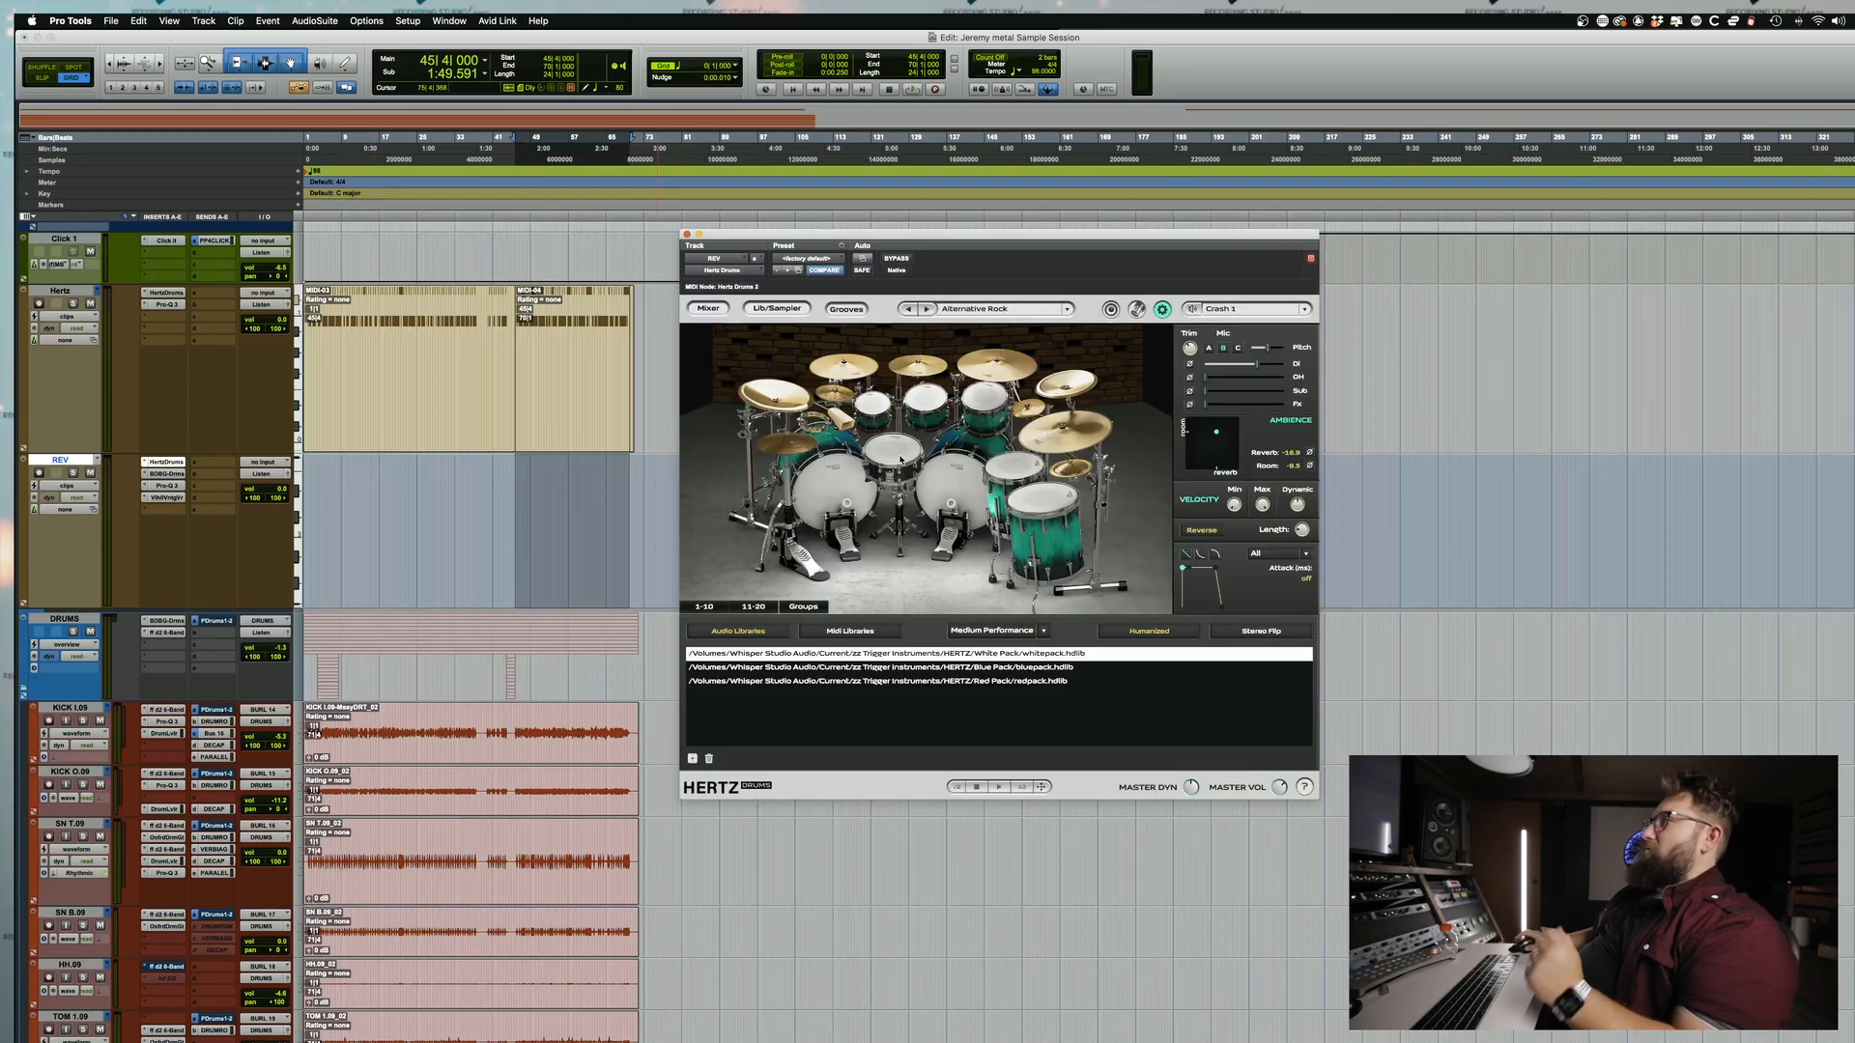
left_click(1198, 531)
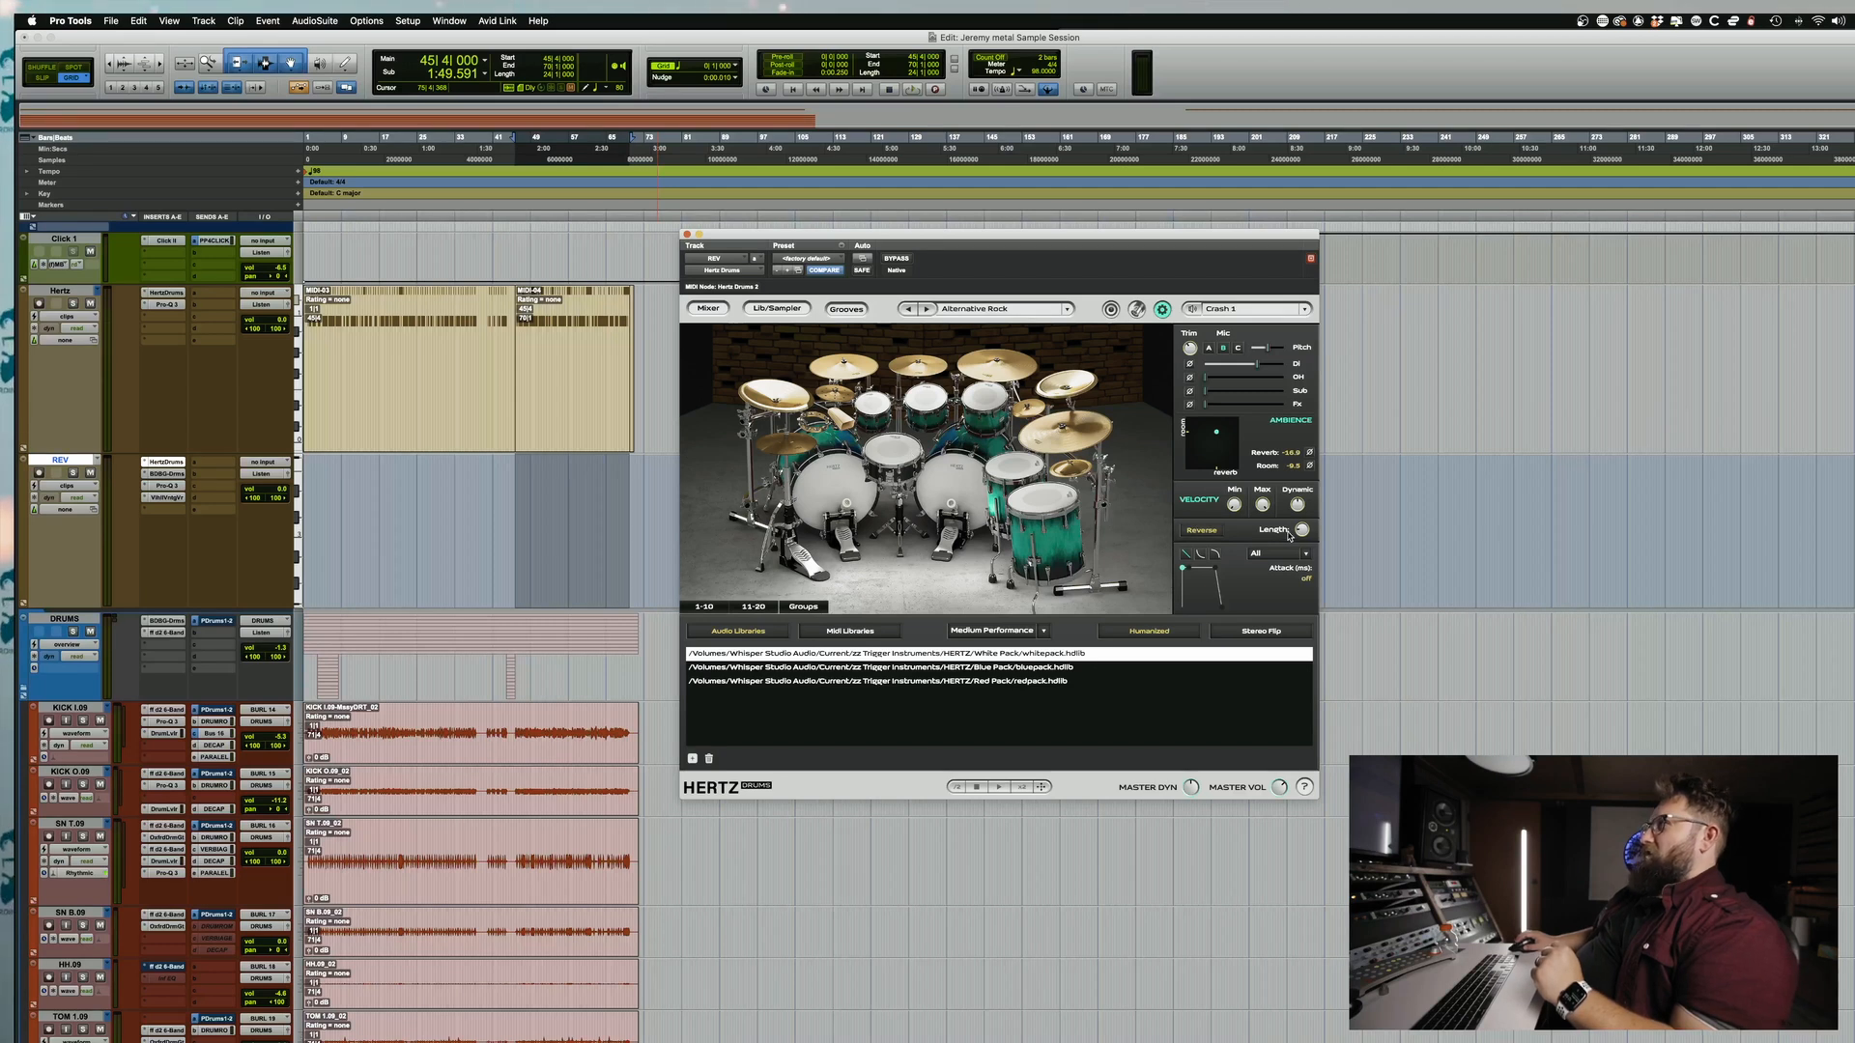
left_click(890, 447)
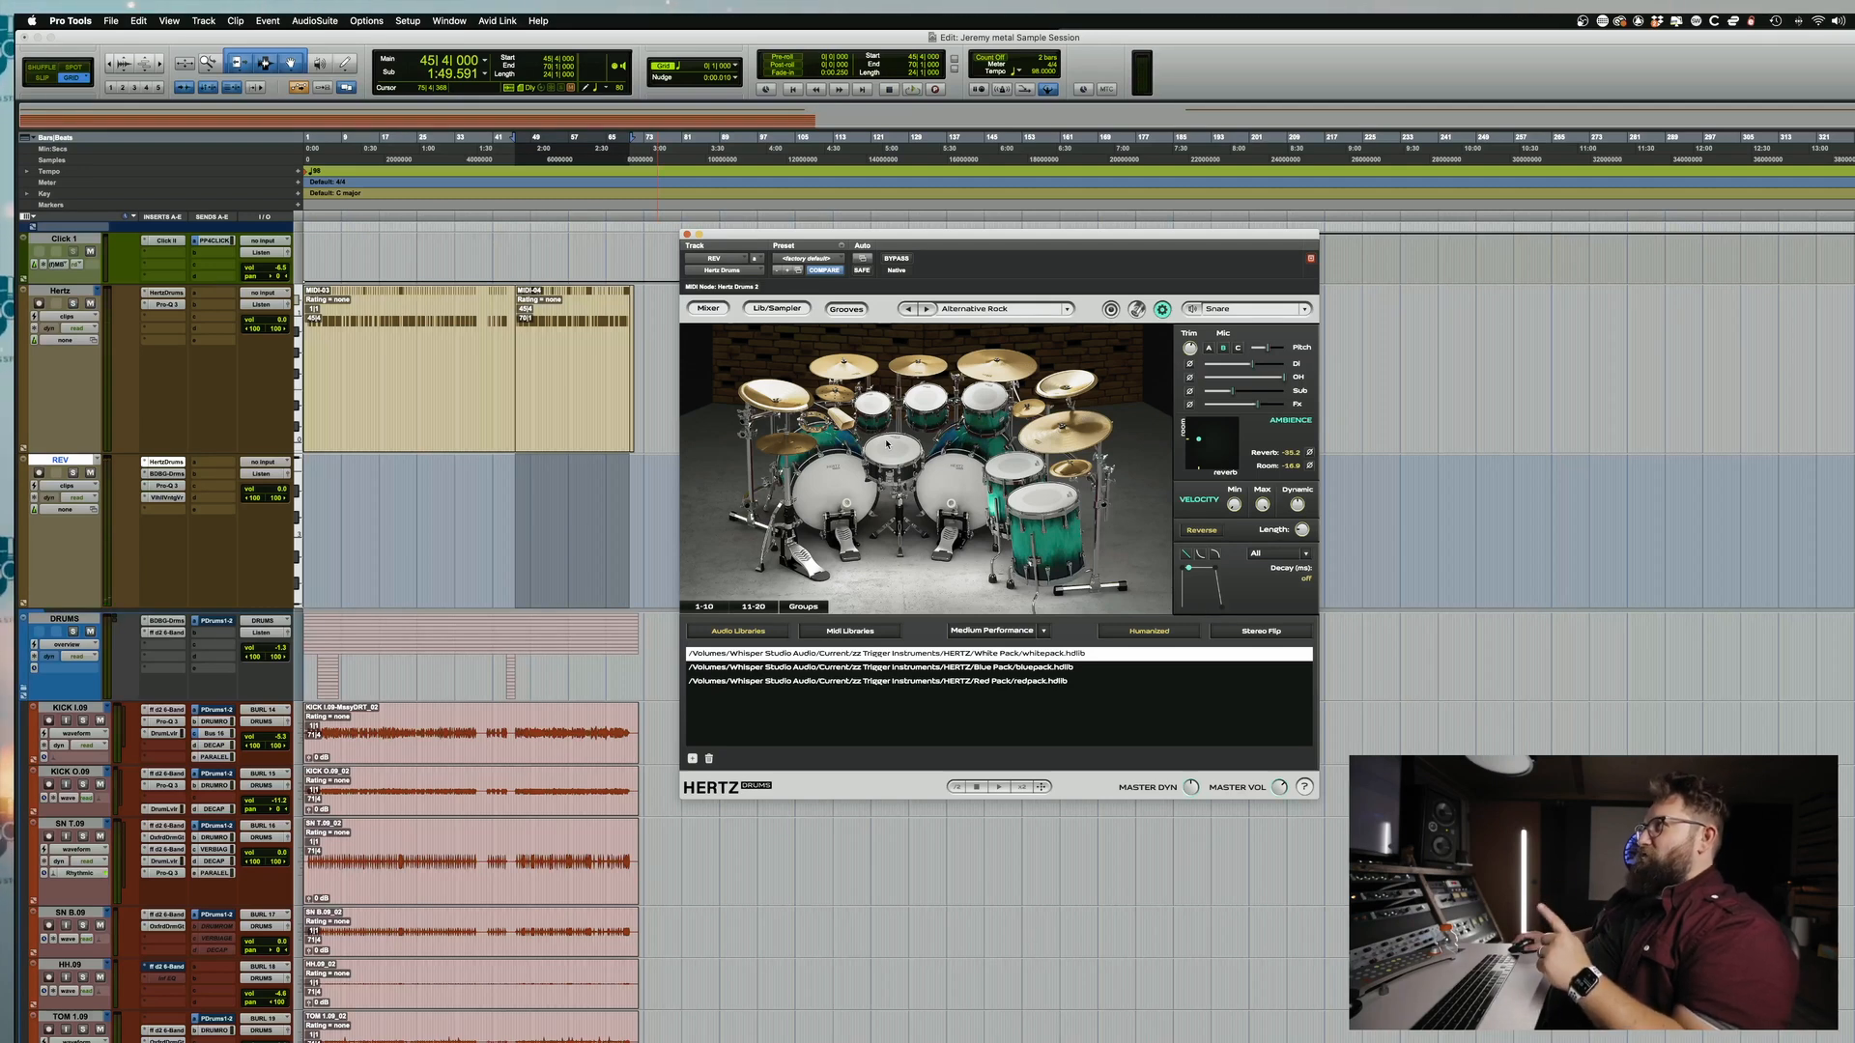
left_click(827, 376)
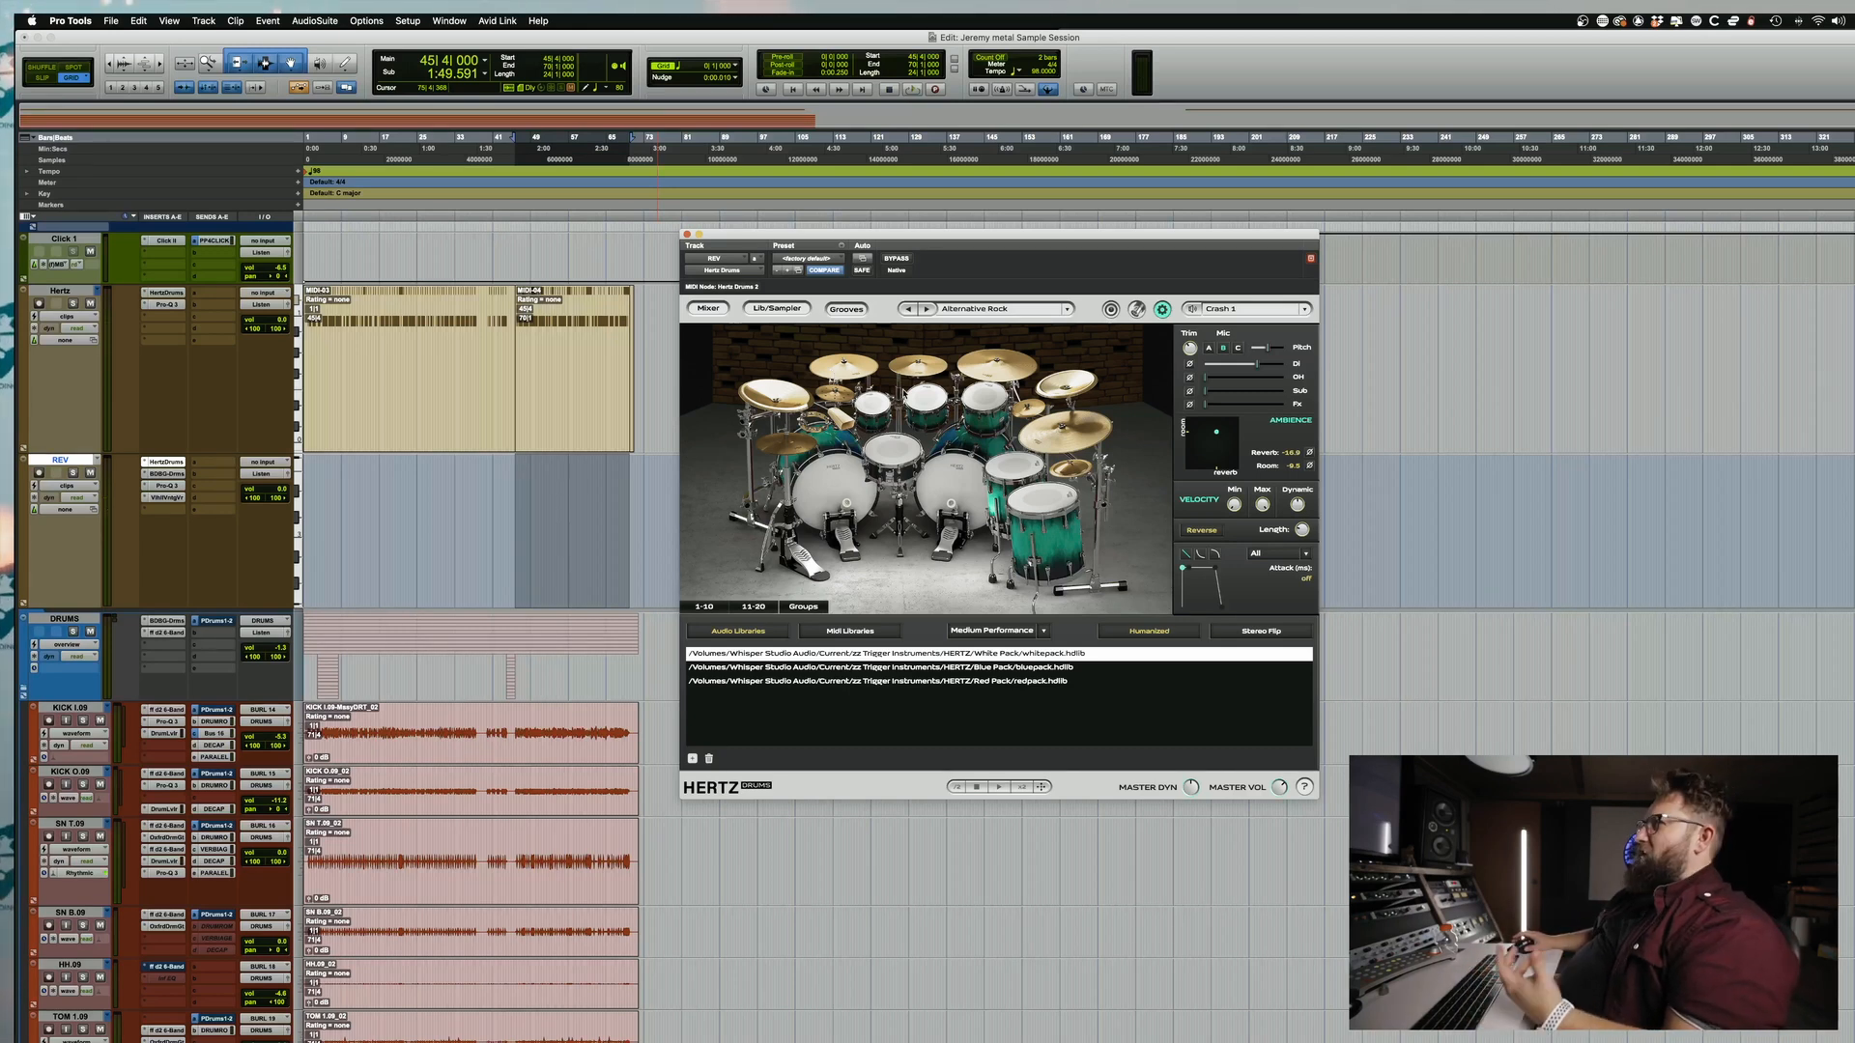
Step: Play the session and audition the REV track's reversed snare and kick samples alongside the Hertz track
key("space")
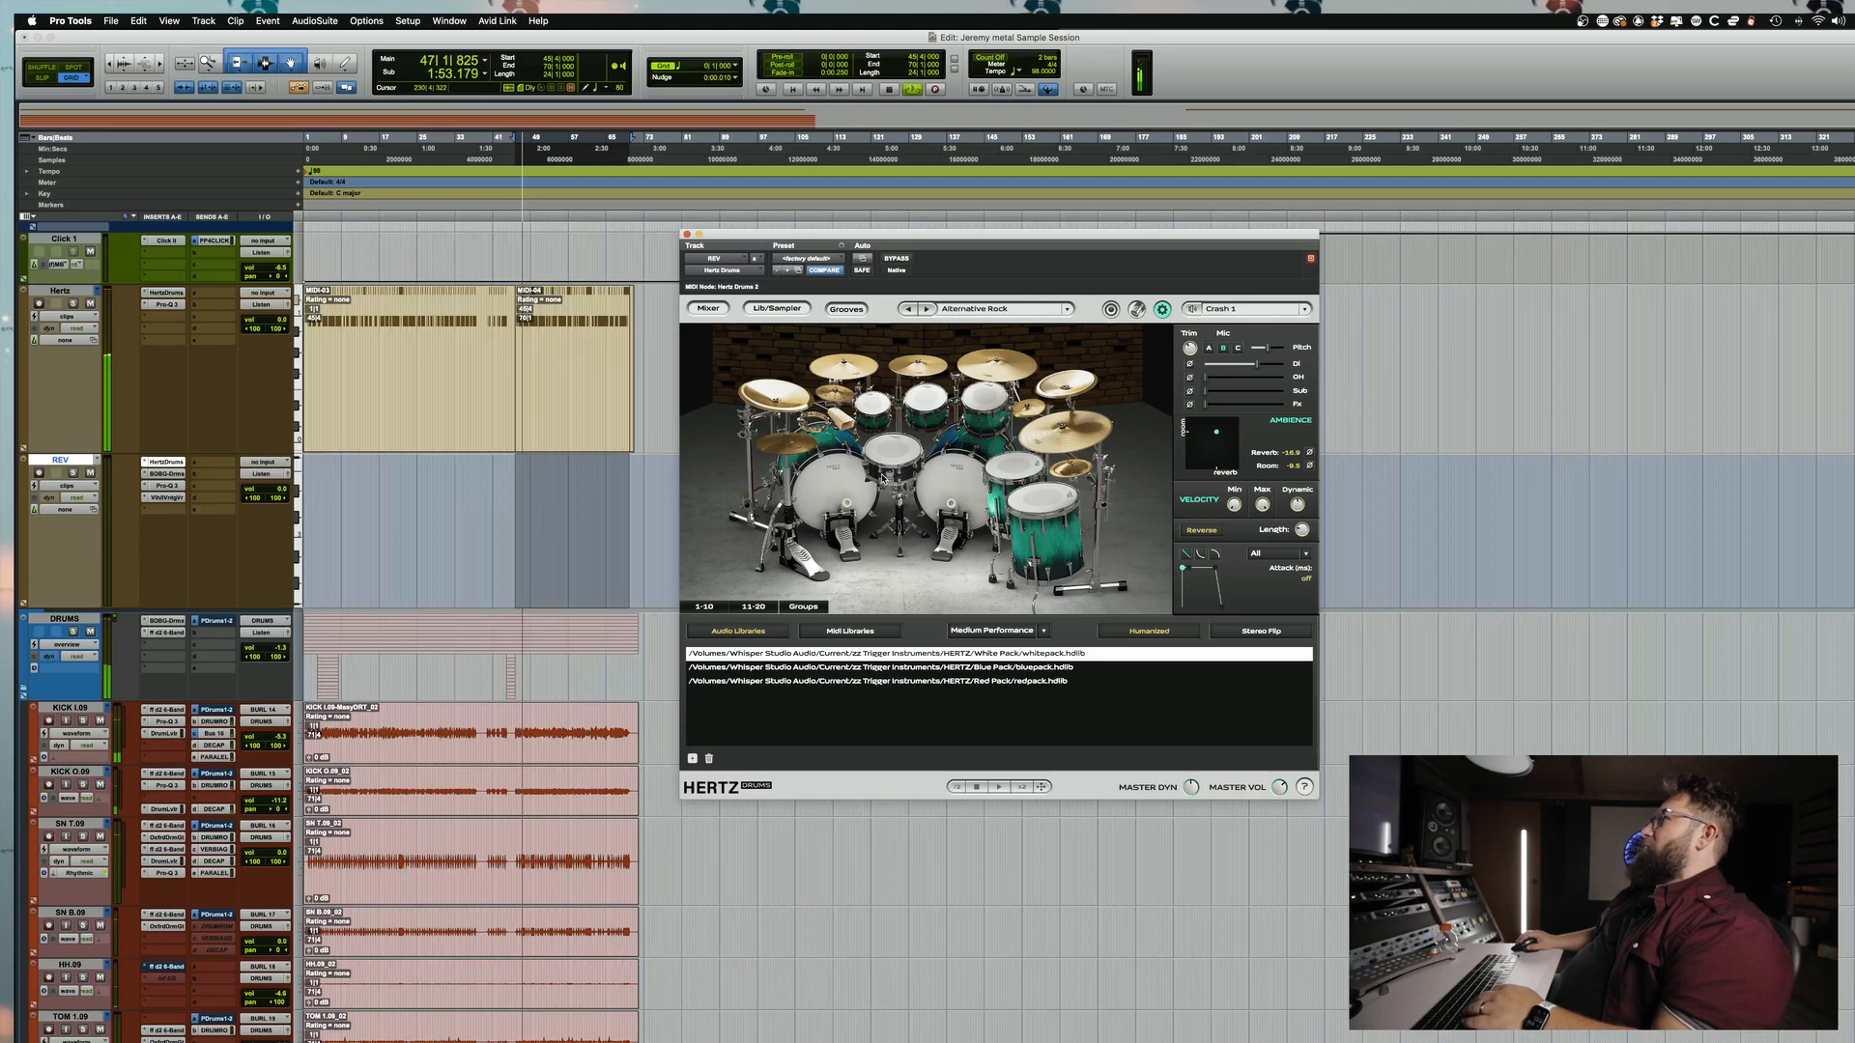
left_click(896, 457)
key("space")
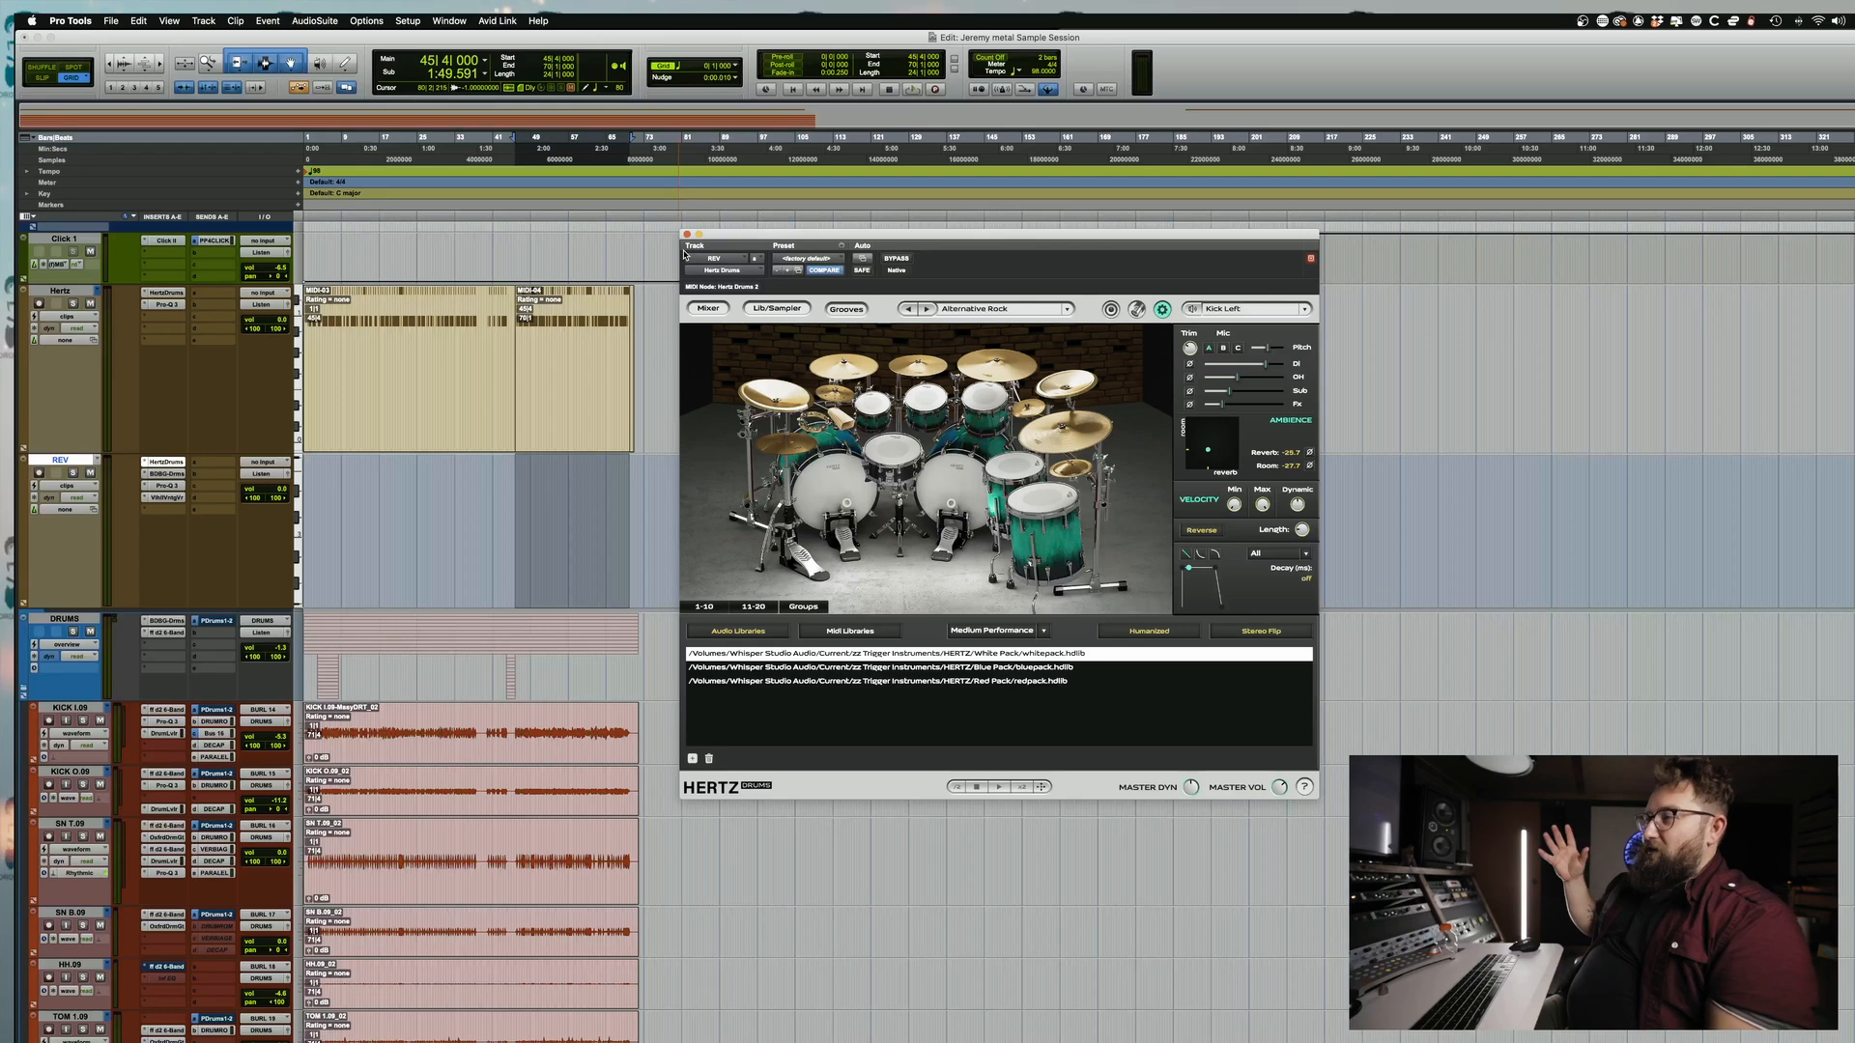
left_click_drag(776, 243, 743, 211)
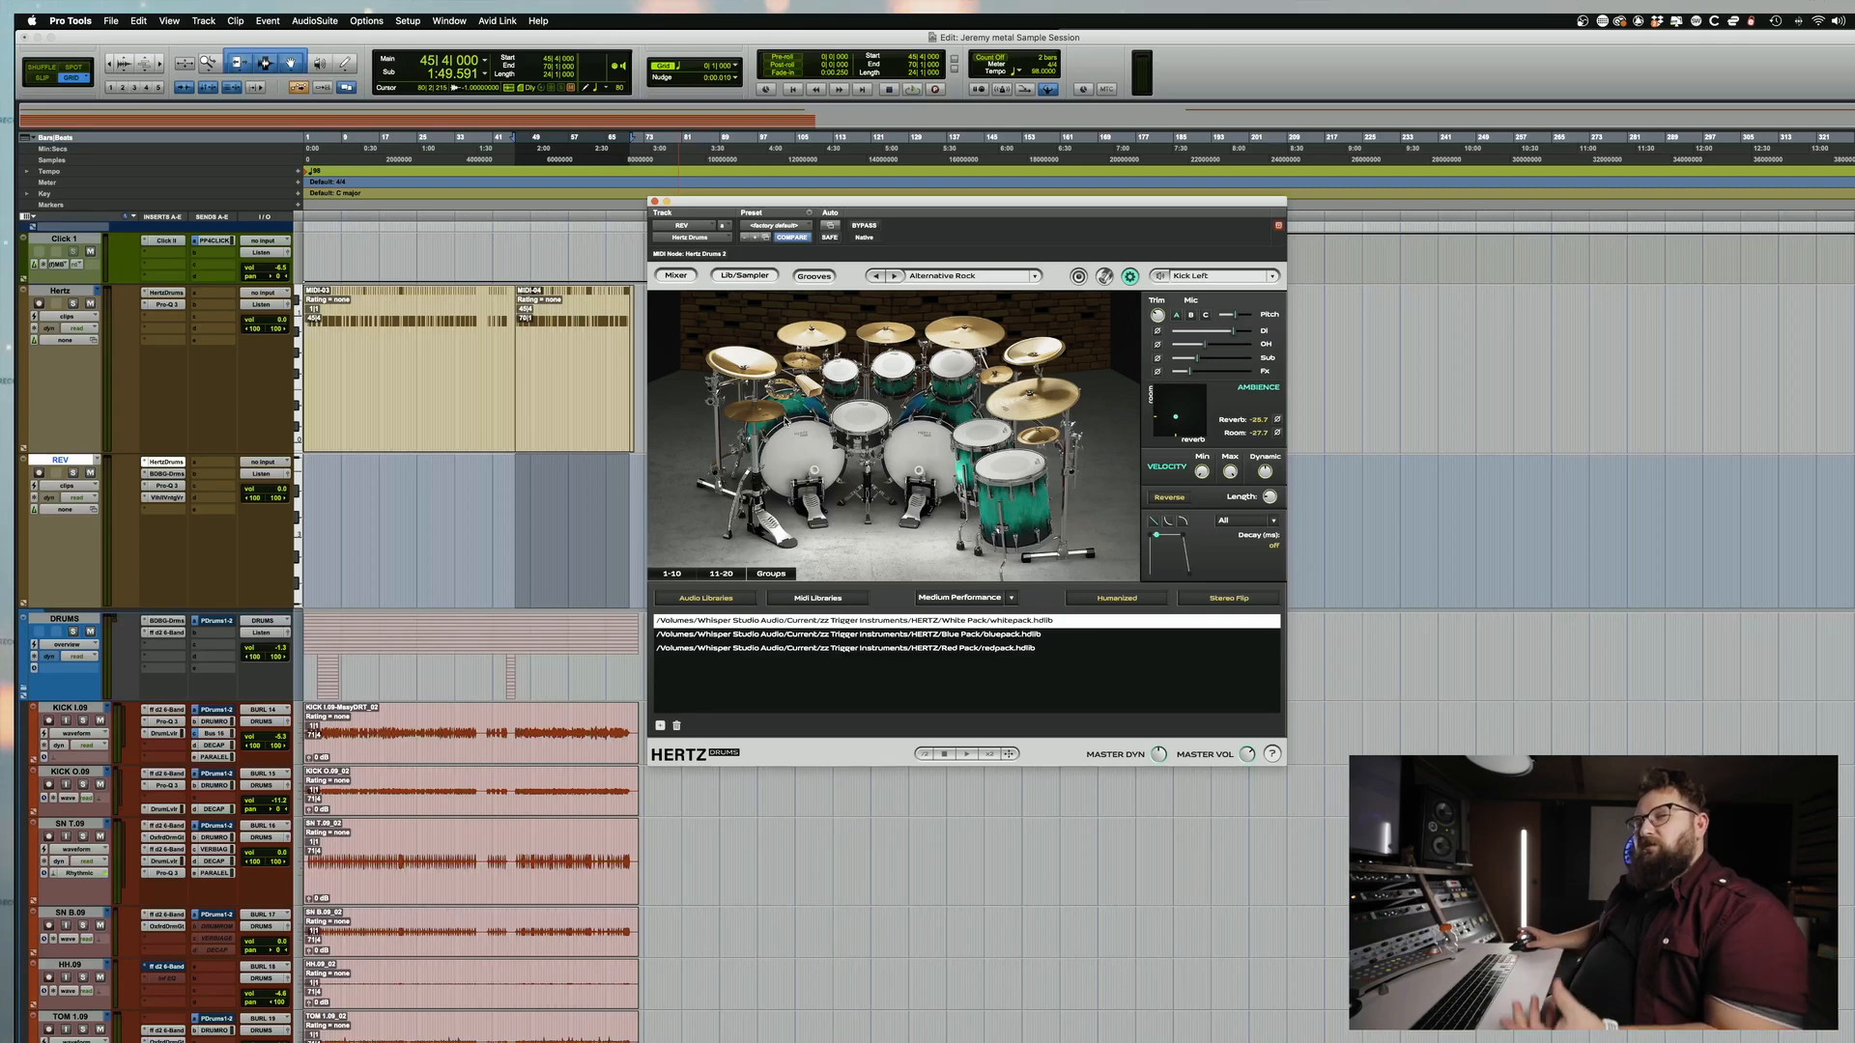
left_click(795, 431)
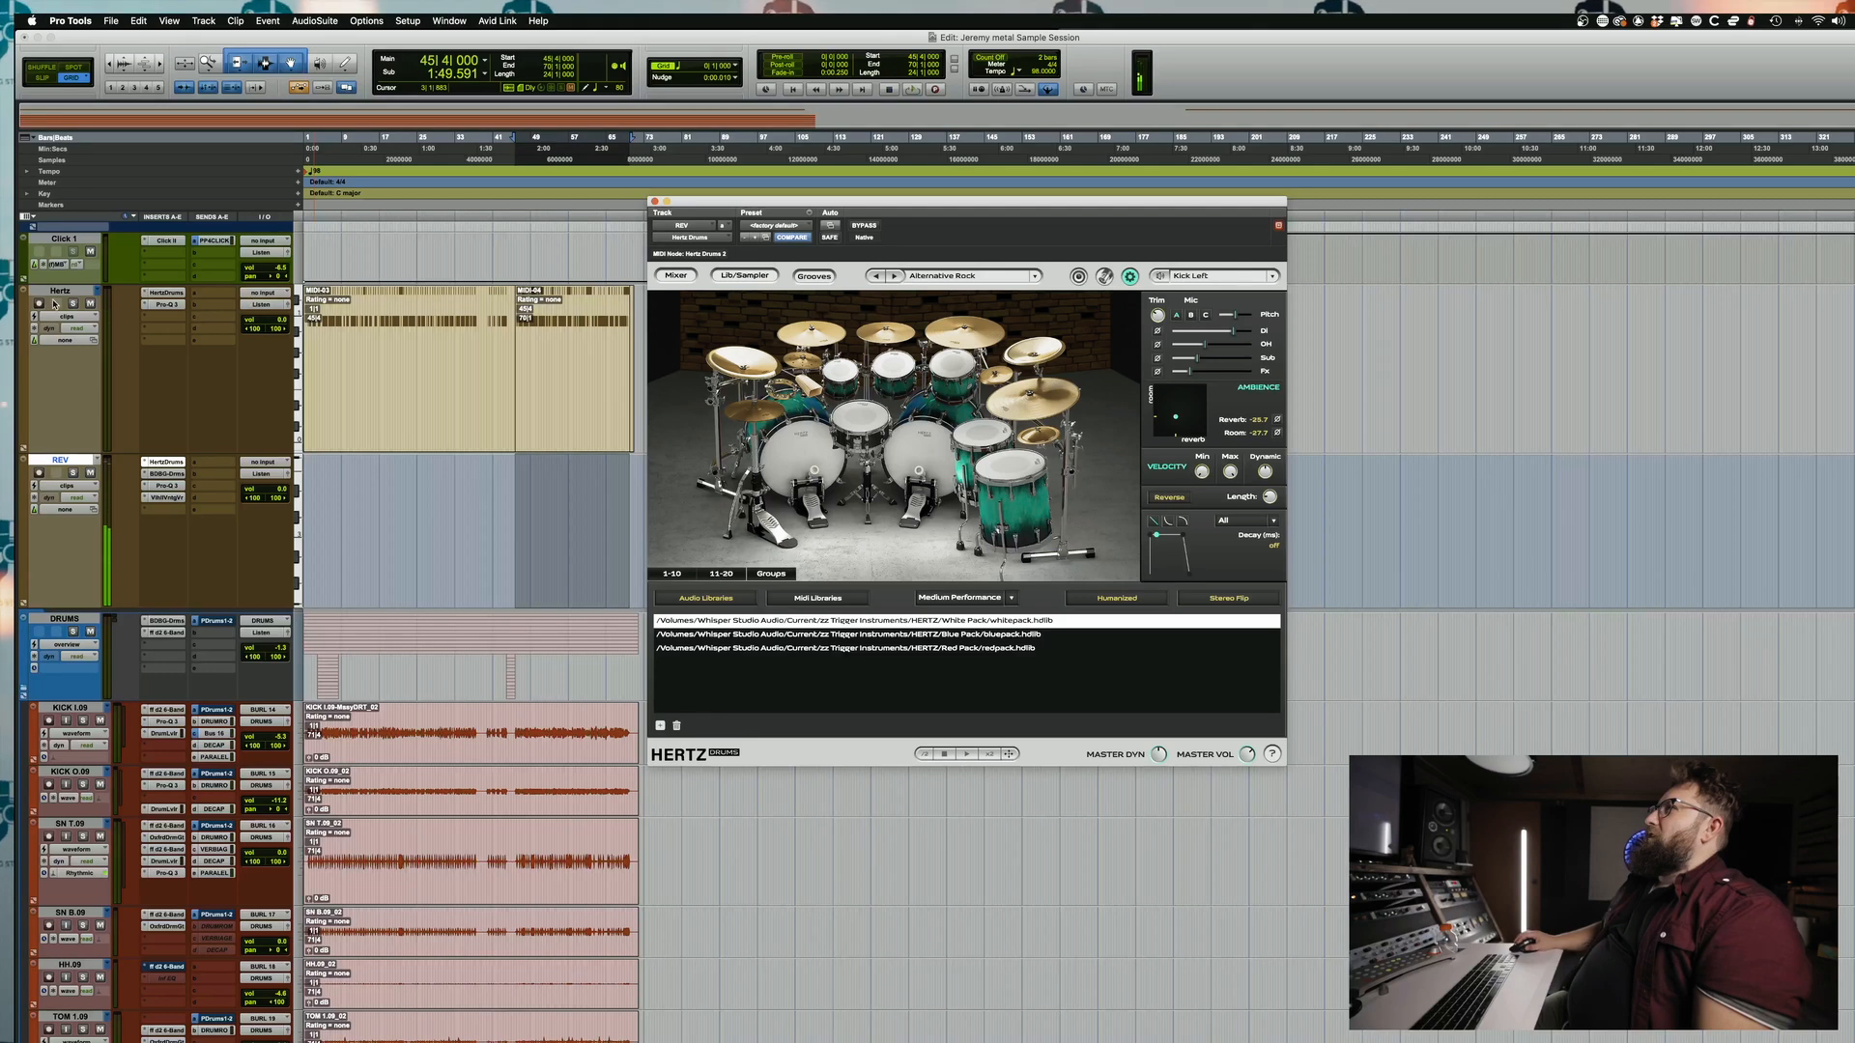
left_click(87, 305)
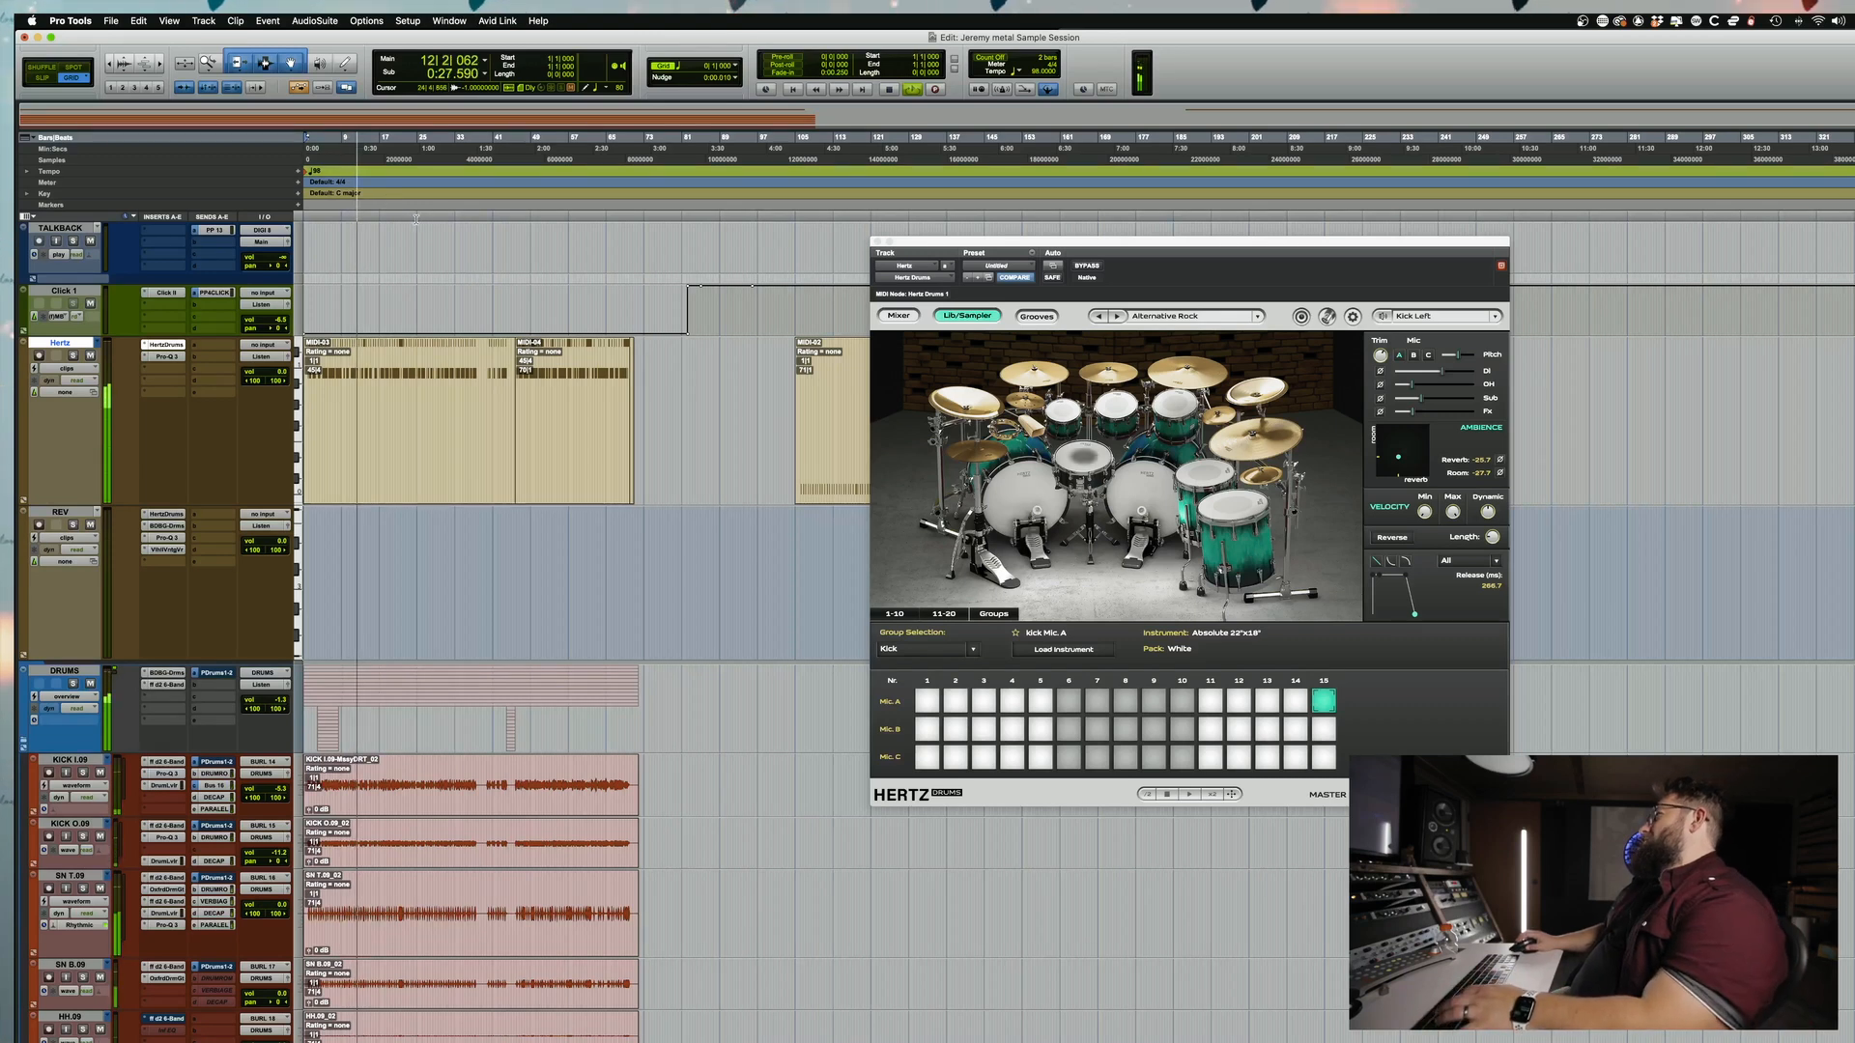
key("space")
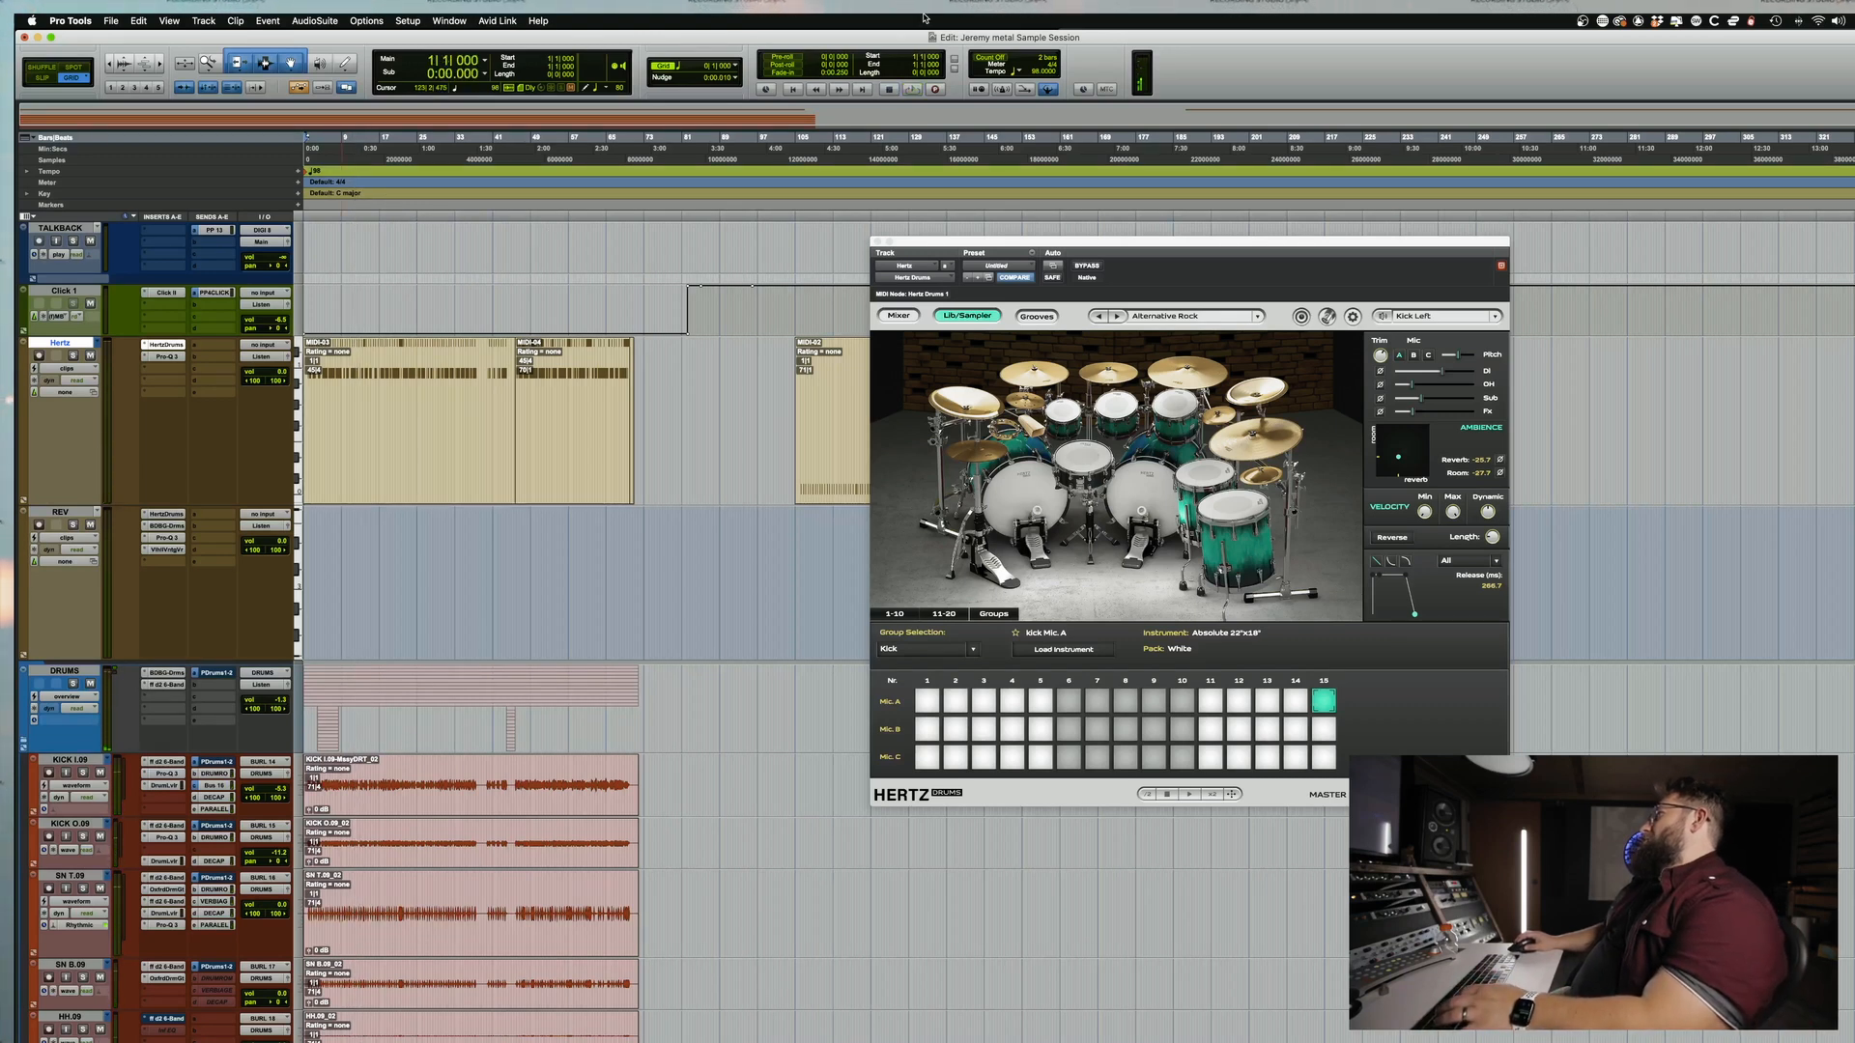
Step: Reposition the Hertz Drums window and examine the available MIDI mapping presets, leaving Hertz Drums (Default) selected
left_click_drag(919, 243, 693, 280)
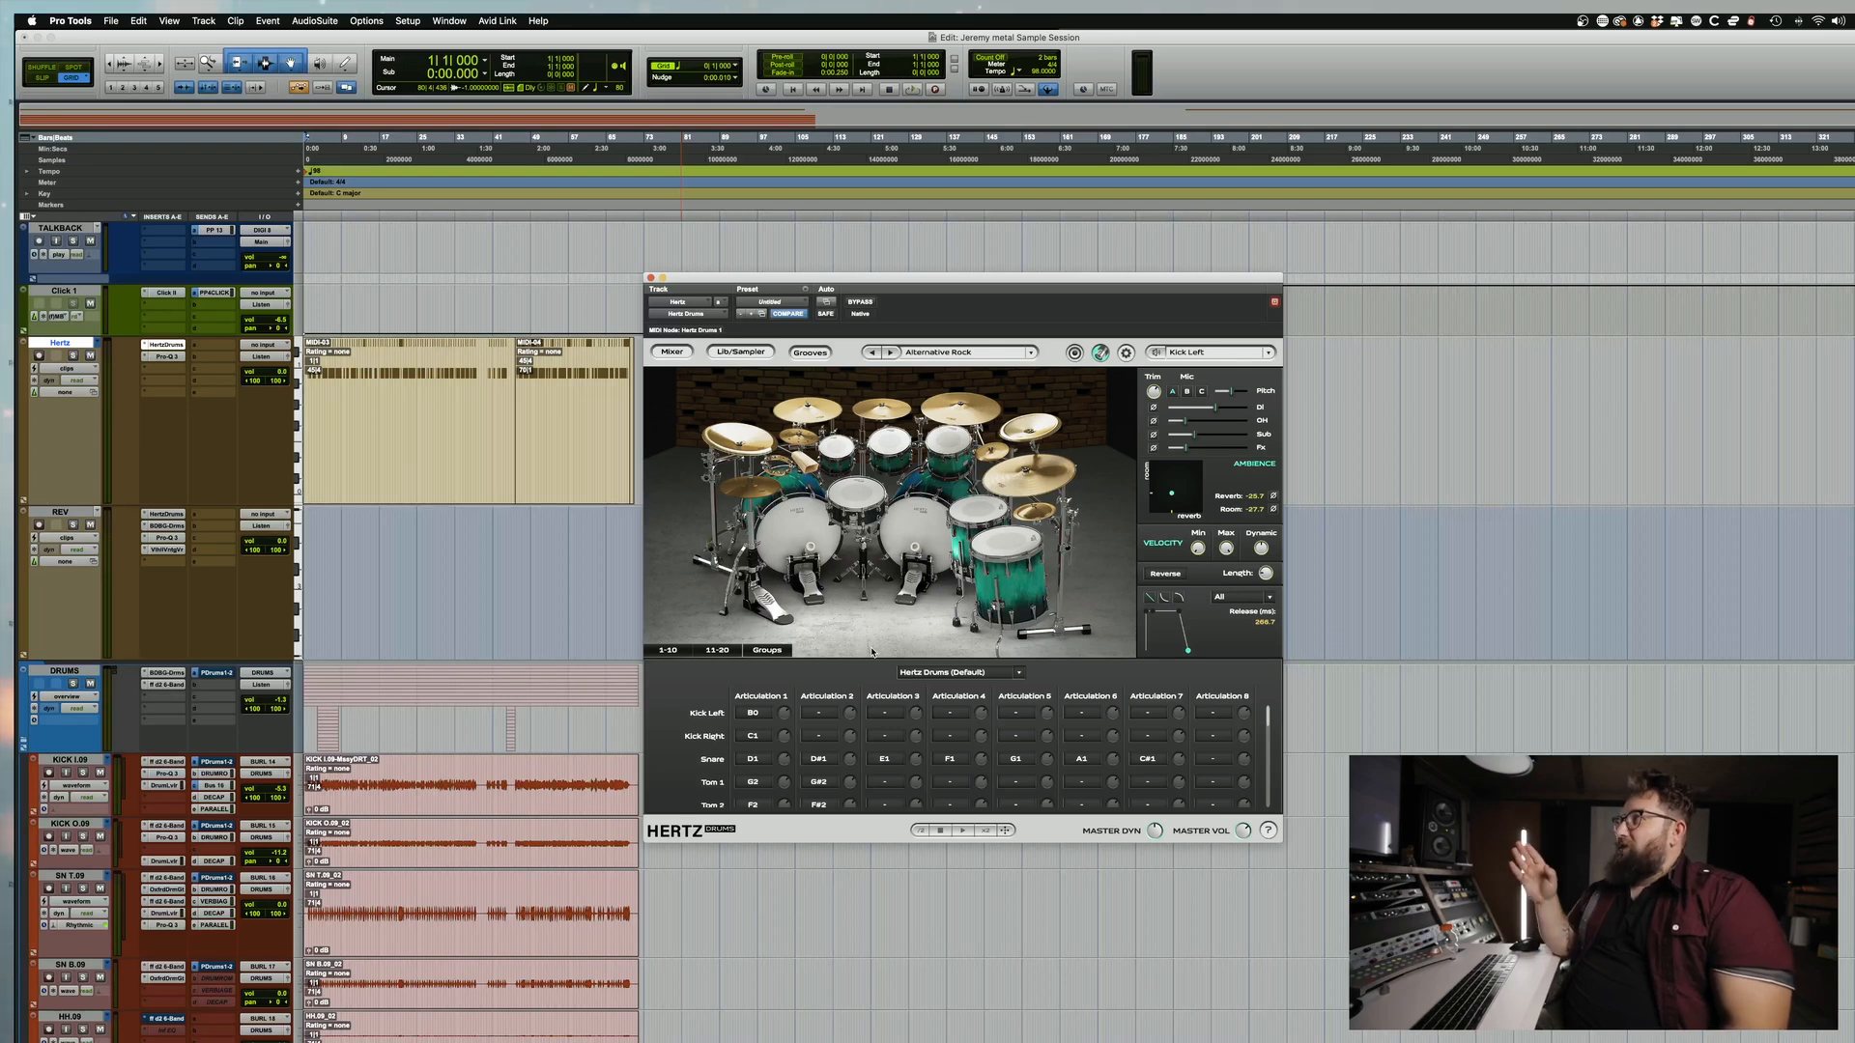
left_click(944, 674)
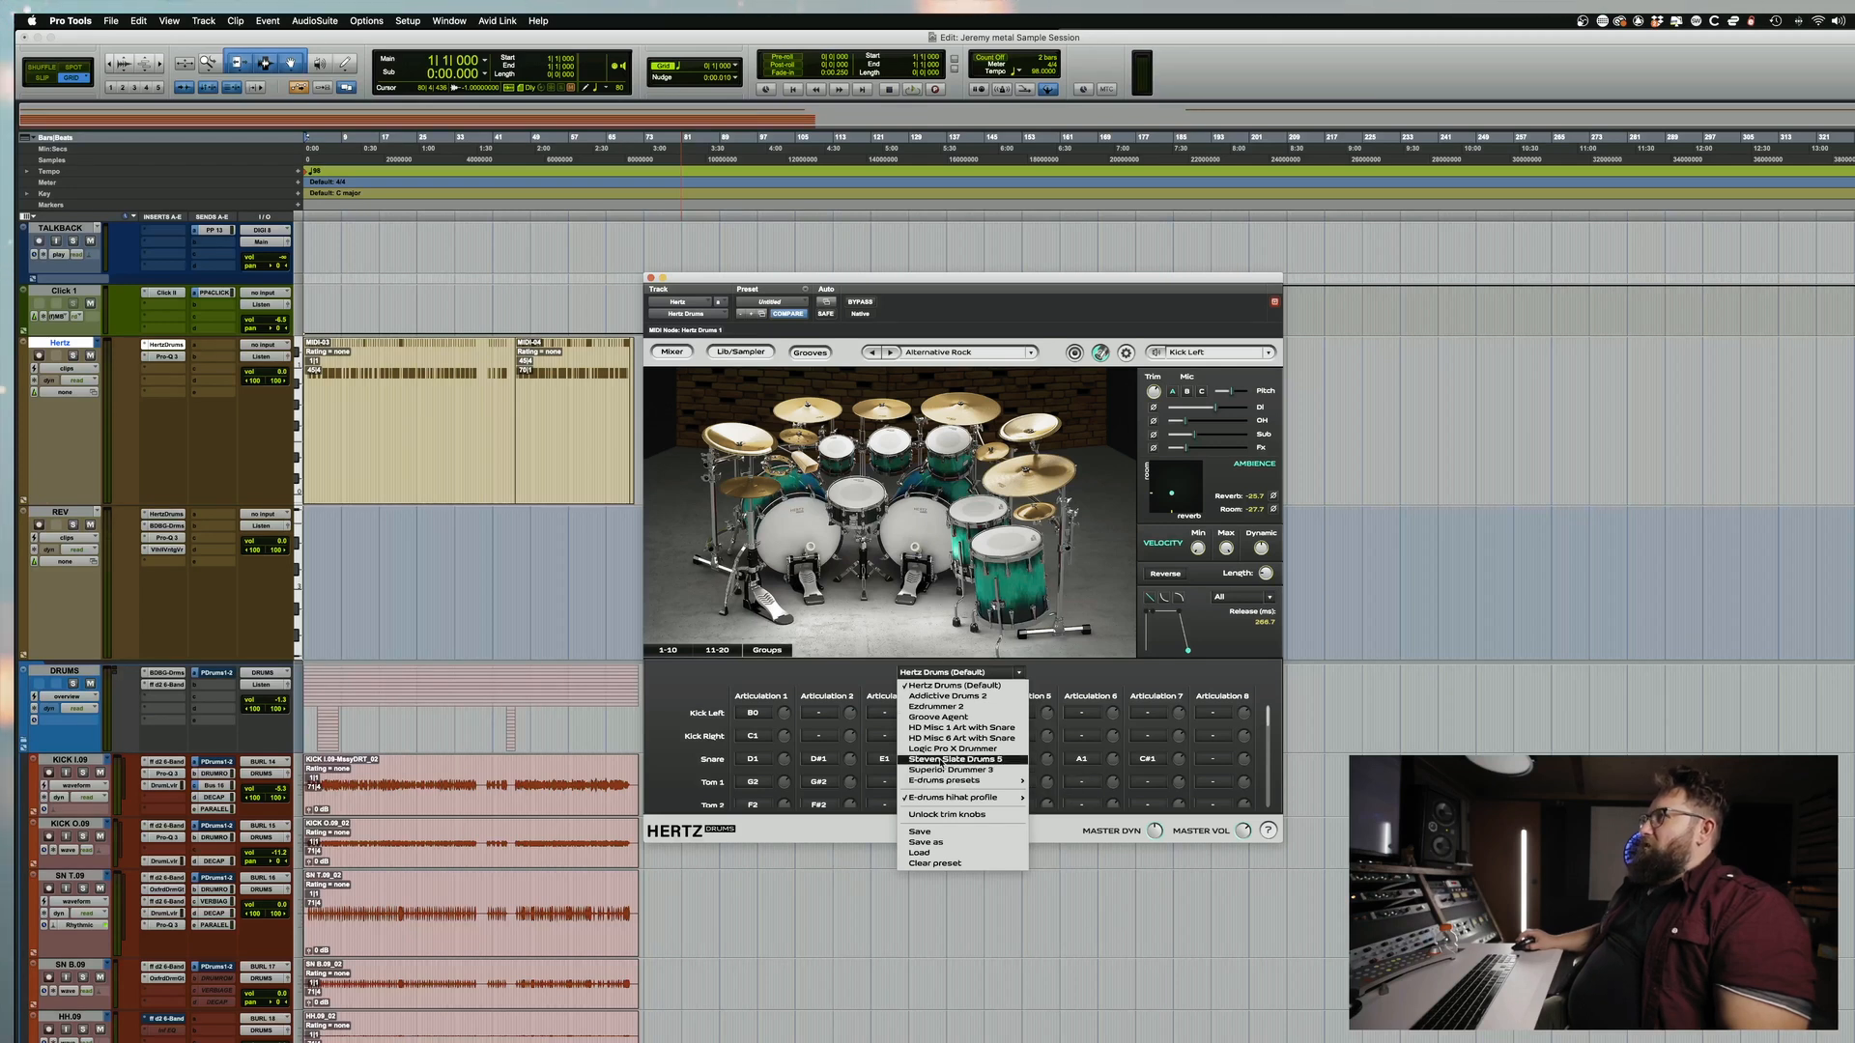
left_click(899, 646)
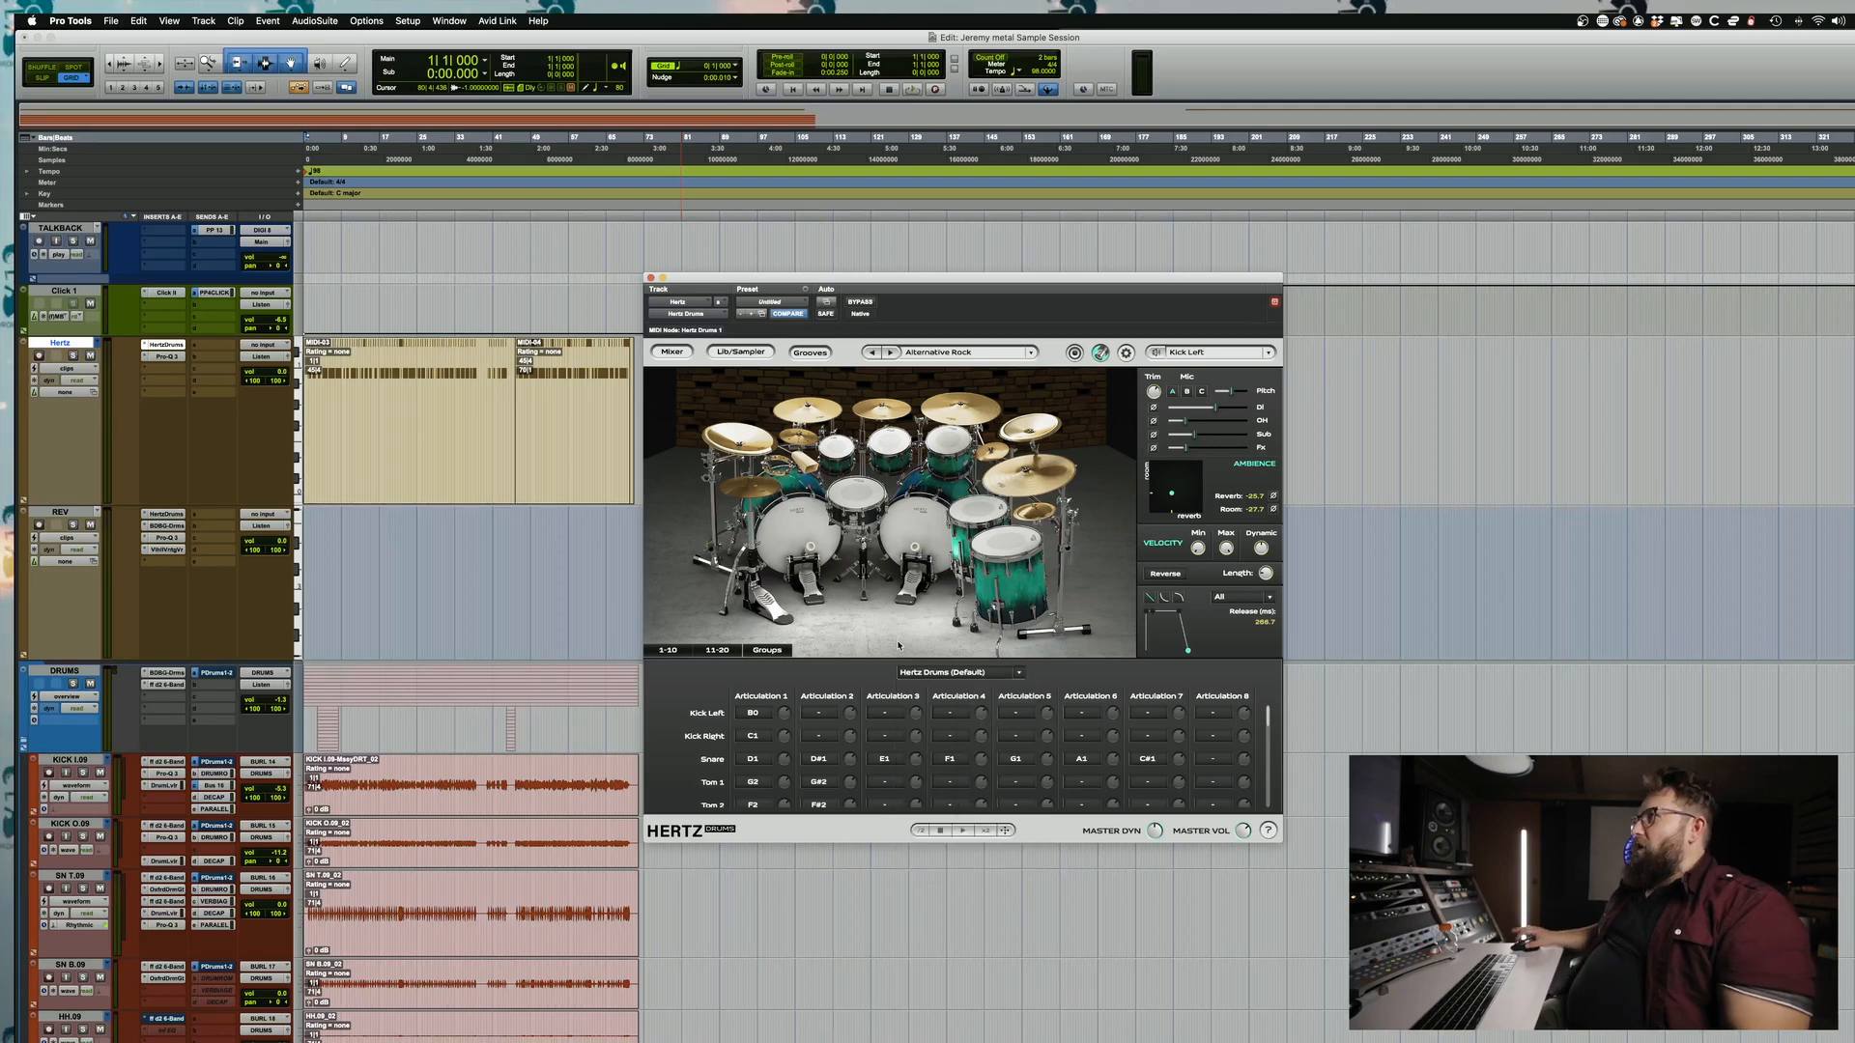